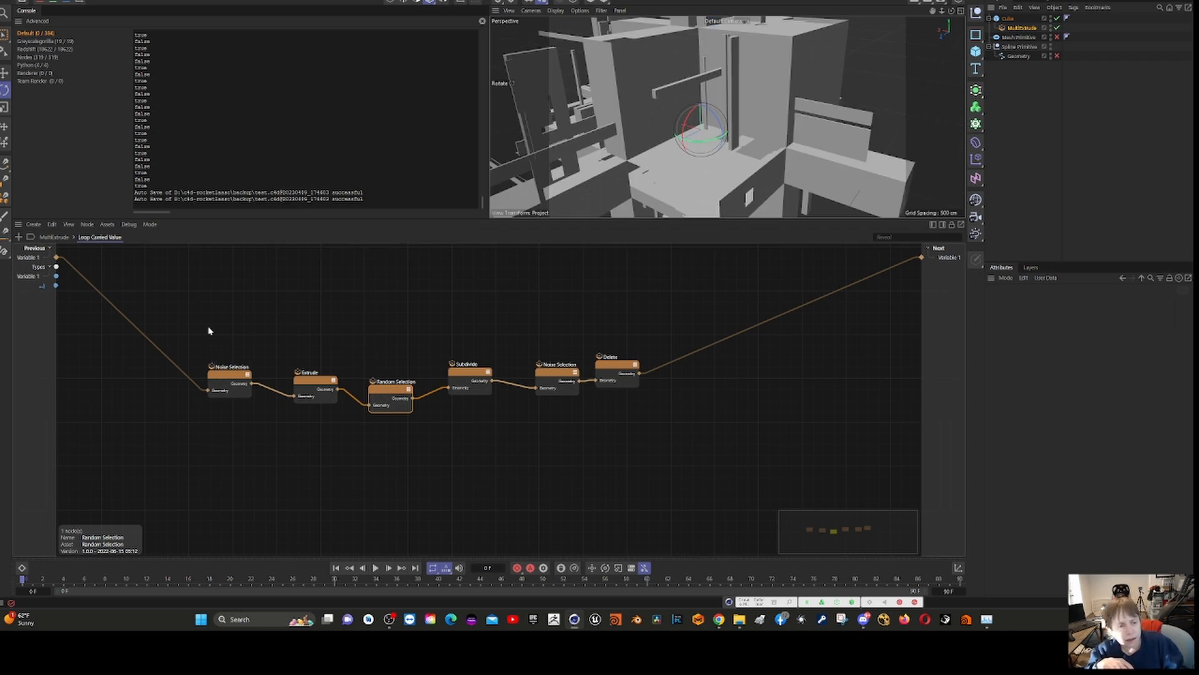
- In the top-level MultiExtrude graph, delete the unconnected Loop Carried Value node and save the project
left_click(65, 239)
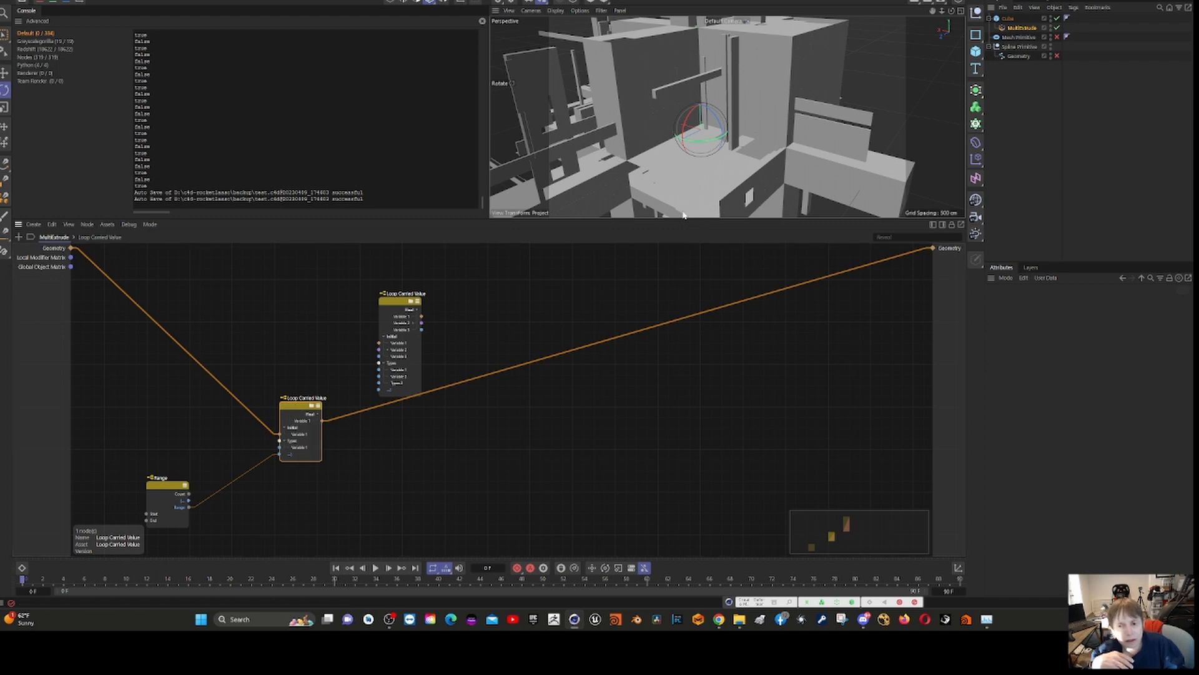
left_click_drag(674, 218, 674, 343)
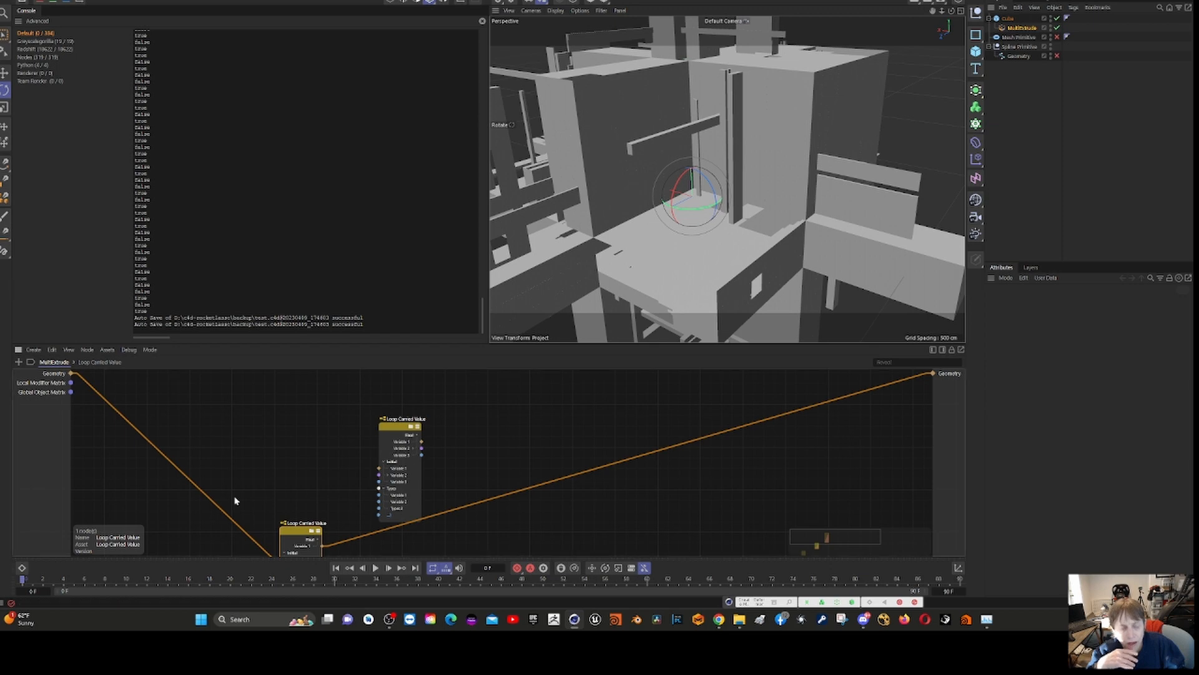
left_click_drag(300, 531, 322, 406)
left_click(396, 425)
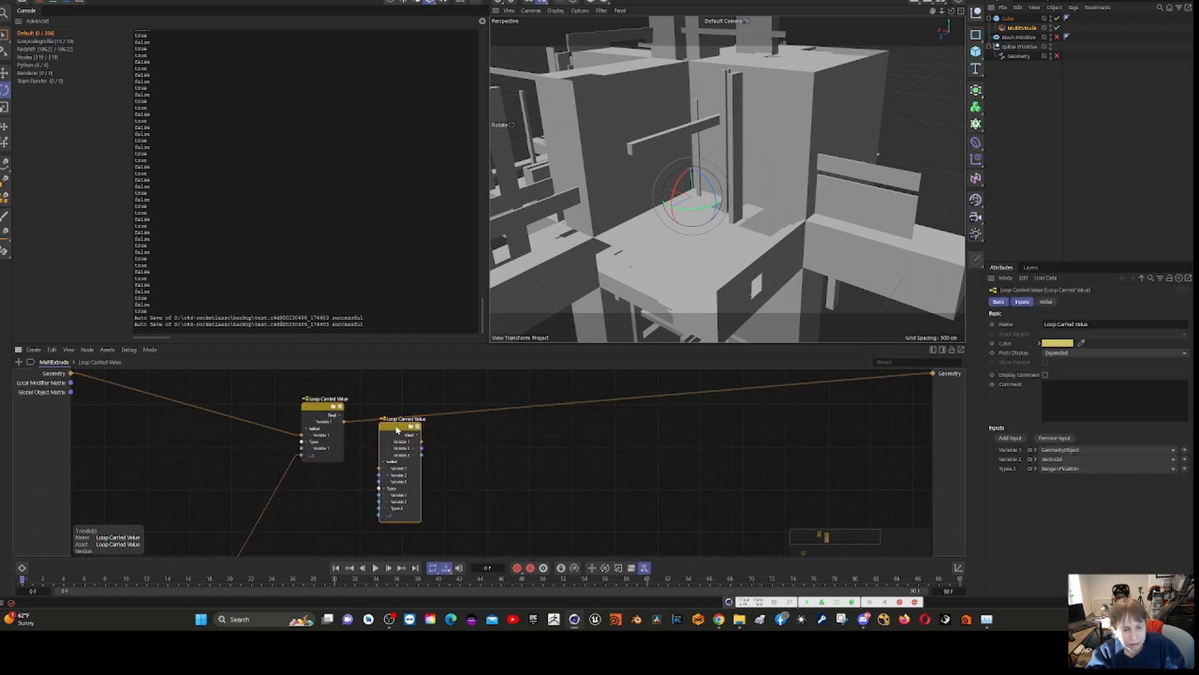
key("Delete")
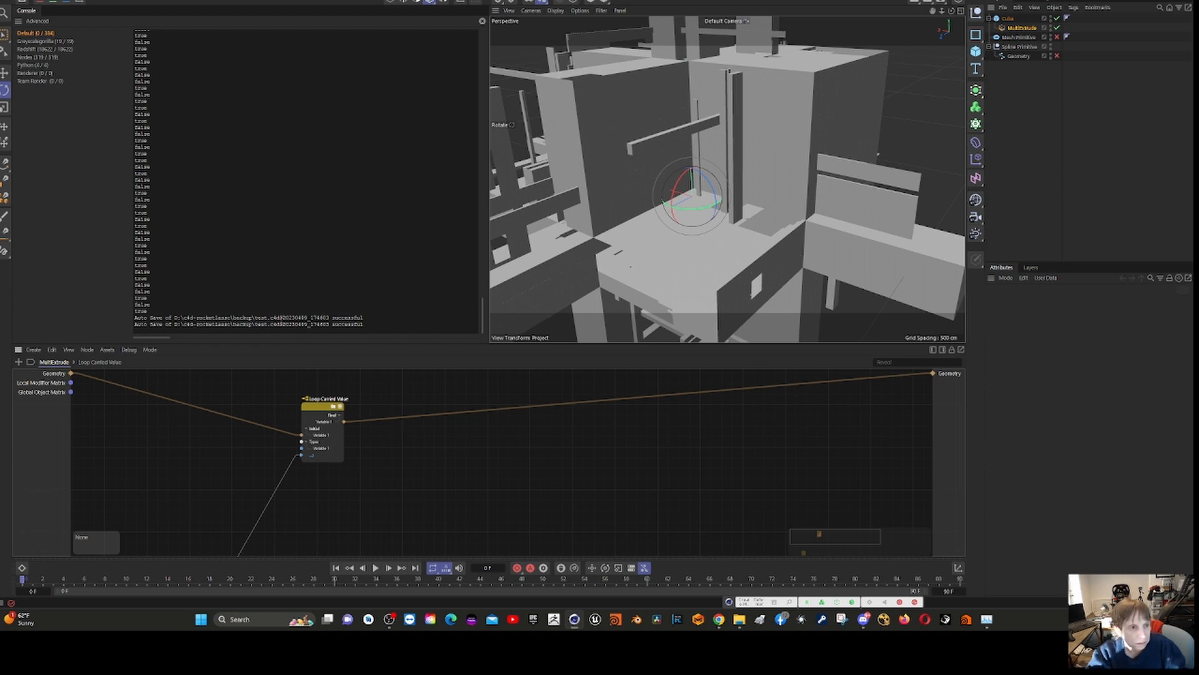
left_click(6, 0)
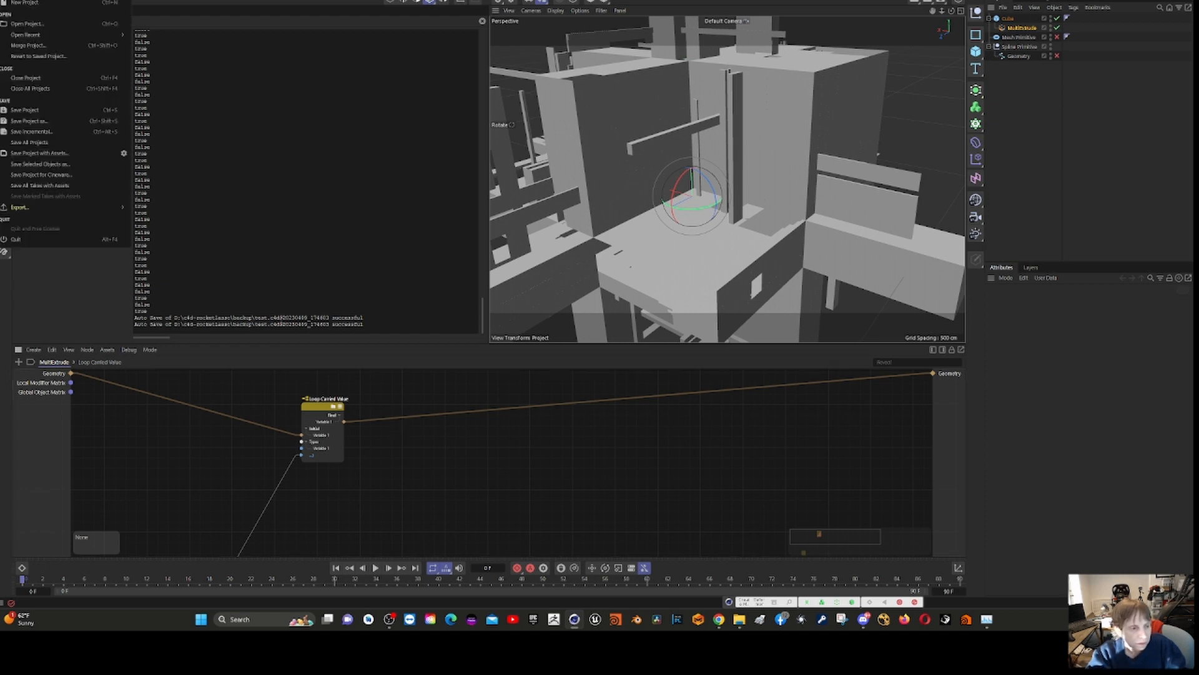
left_click(49, 113)
- Move the connected Loop Carried Value node farther from the graph inputs and place the Range node close beside its input side
left_click(321, 411)
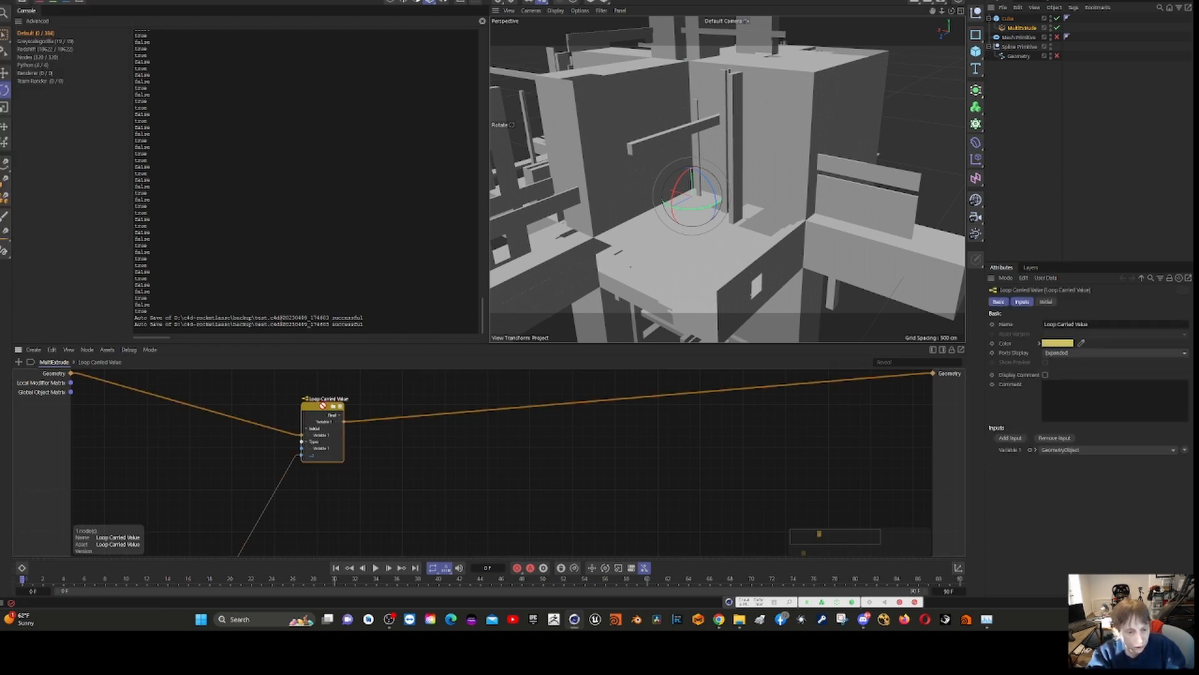
left_click_drag(318, 408, 453, 436)
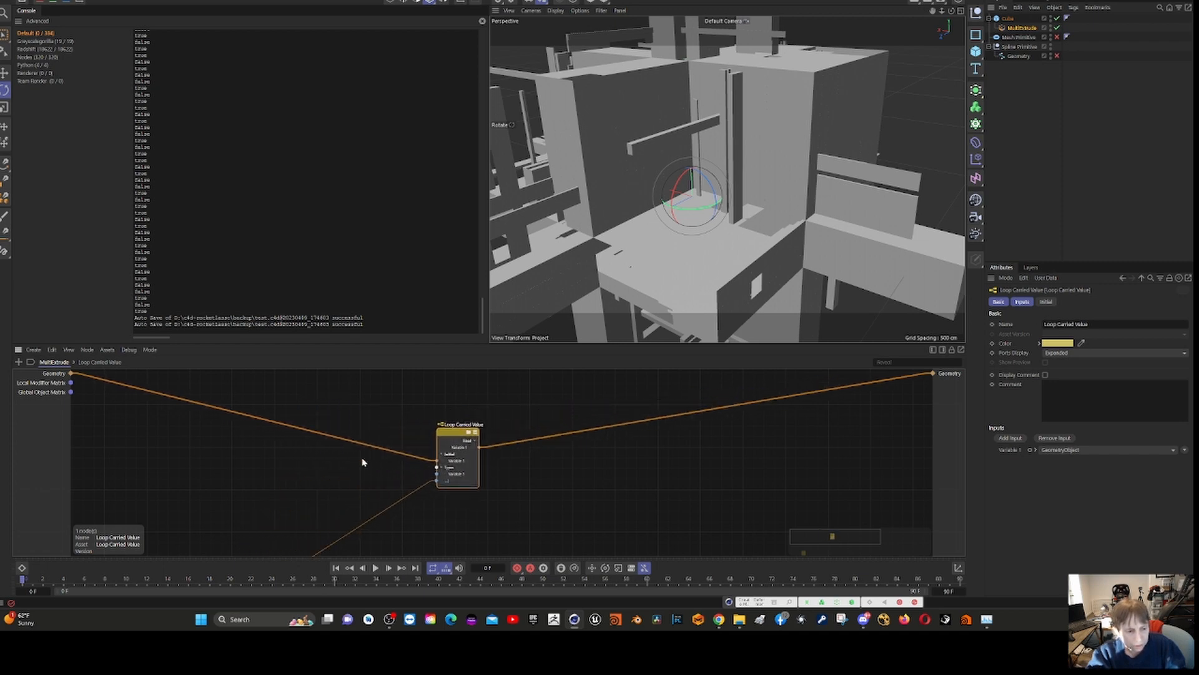
scroll(257, 485, "down", 4)
left_click_drag(213, 544, 171, 459)
scroll(314, 497, "up", 2)
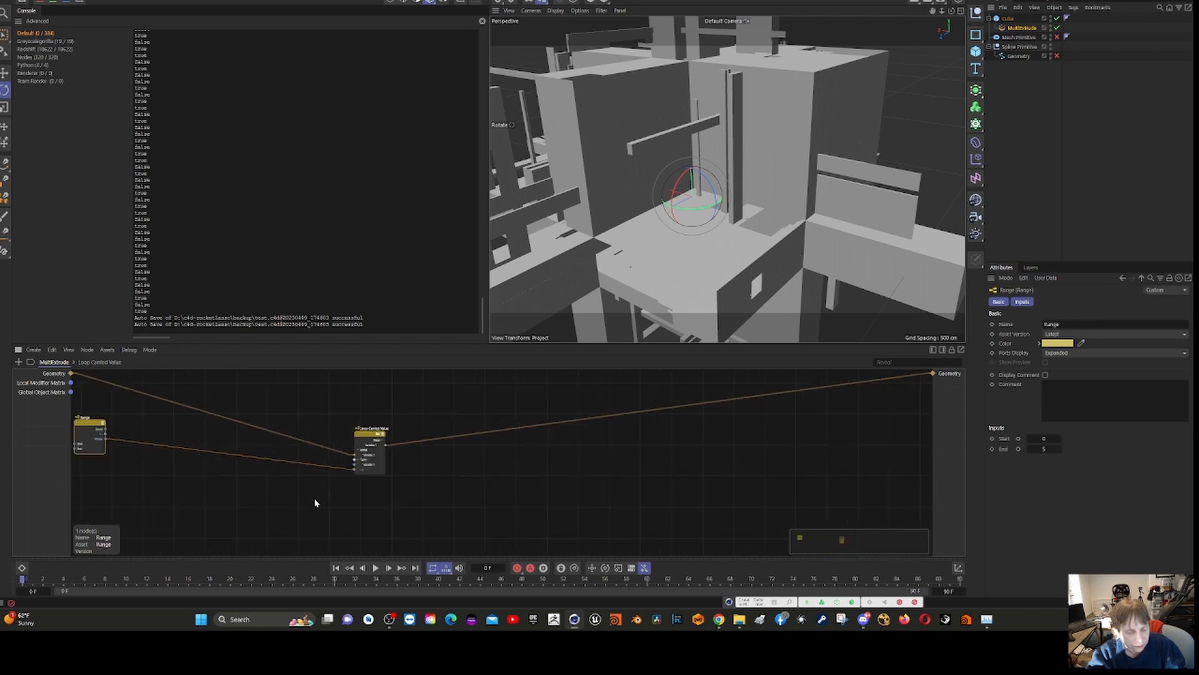
scroll(322, 470, "down", 3)
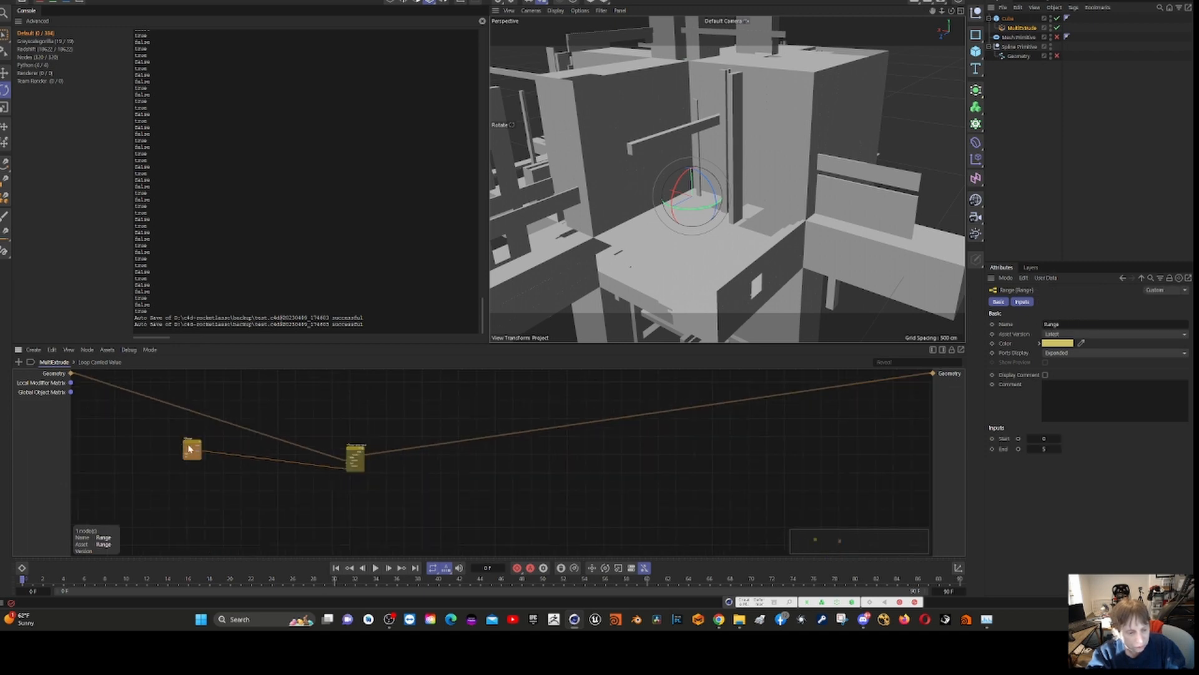
left_click_drag(190, 448, 289, 472)
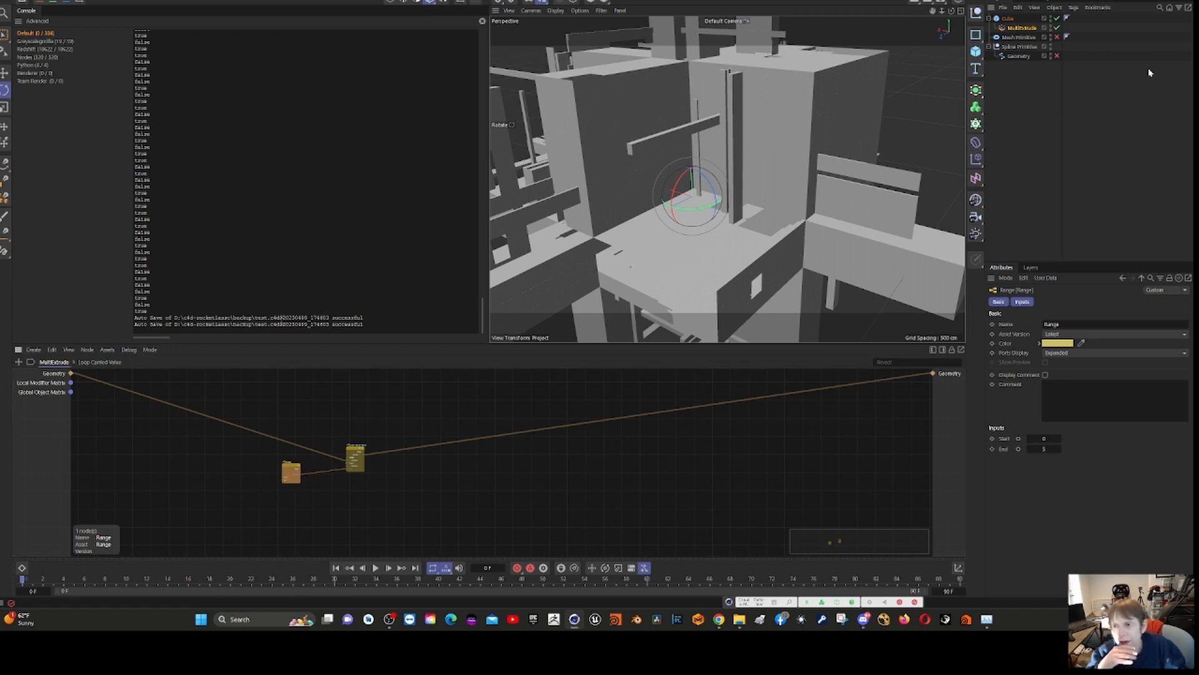
- Inspect the MultiExtrude deformer's attributes and the nodes inside Loop Carried Value, and return to the top-level graph
left_click(1019, 28)
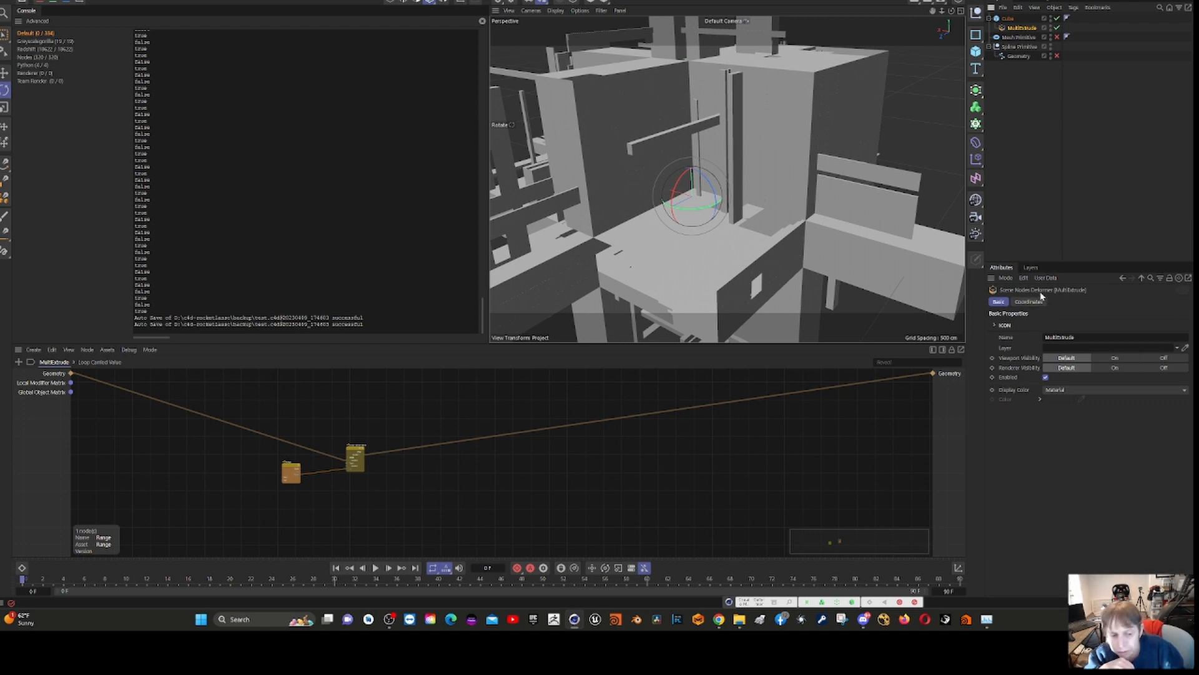
scroll(386, 474, "up", 4)
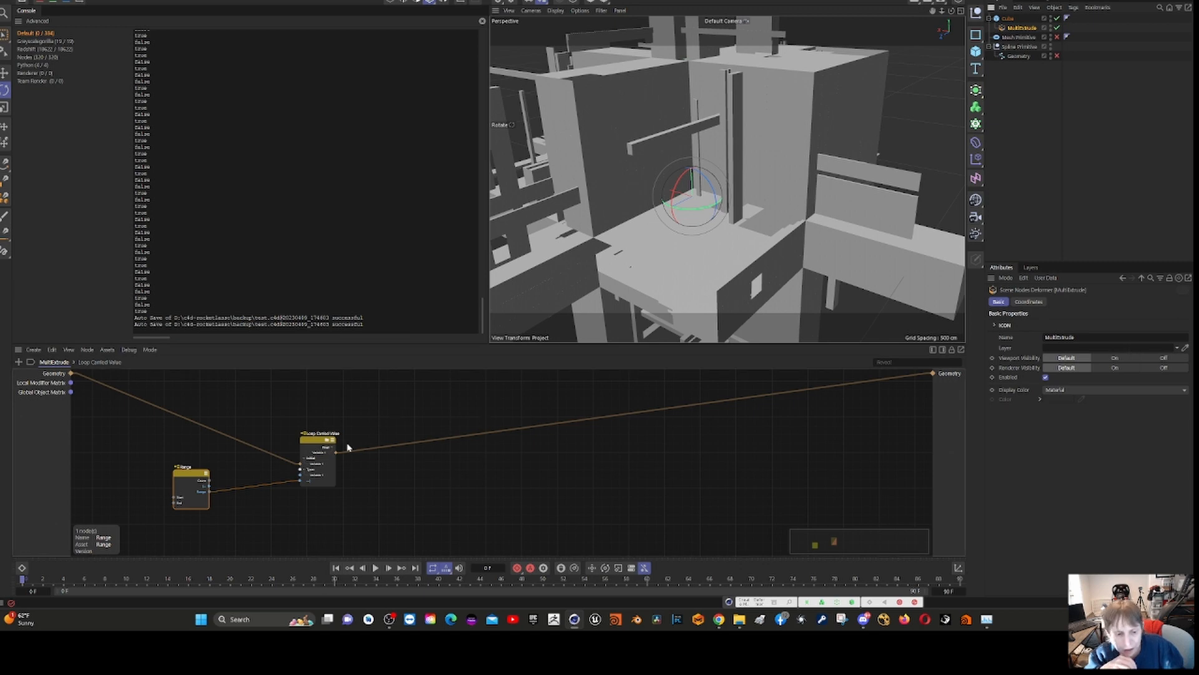
double_click(318, 448)
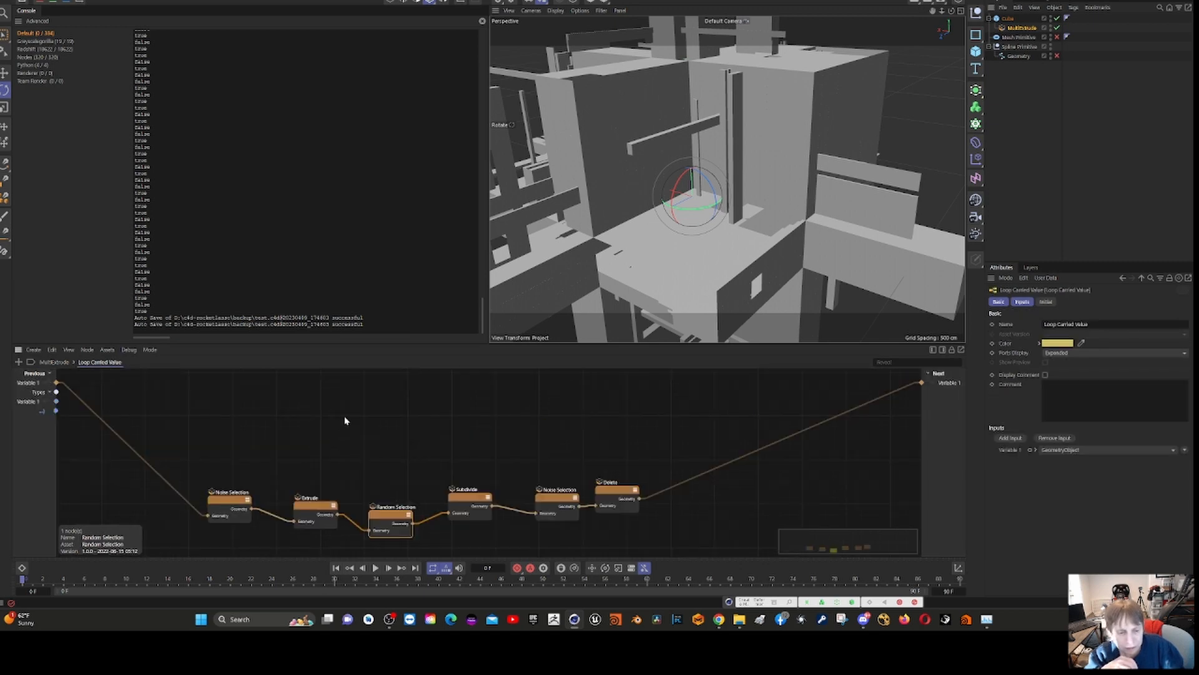
left_click(344, 421)
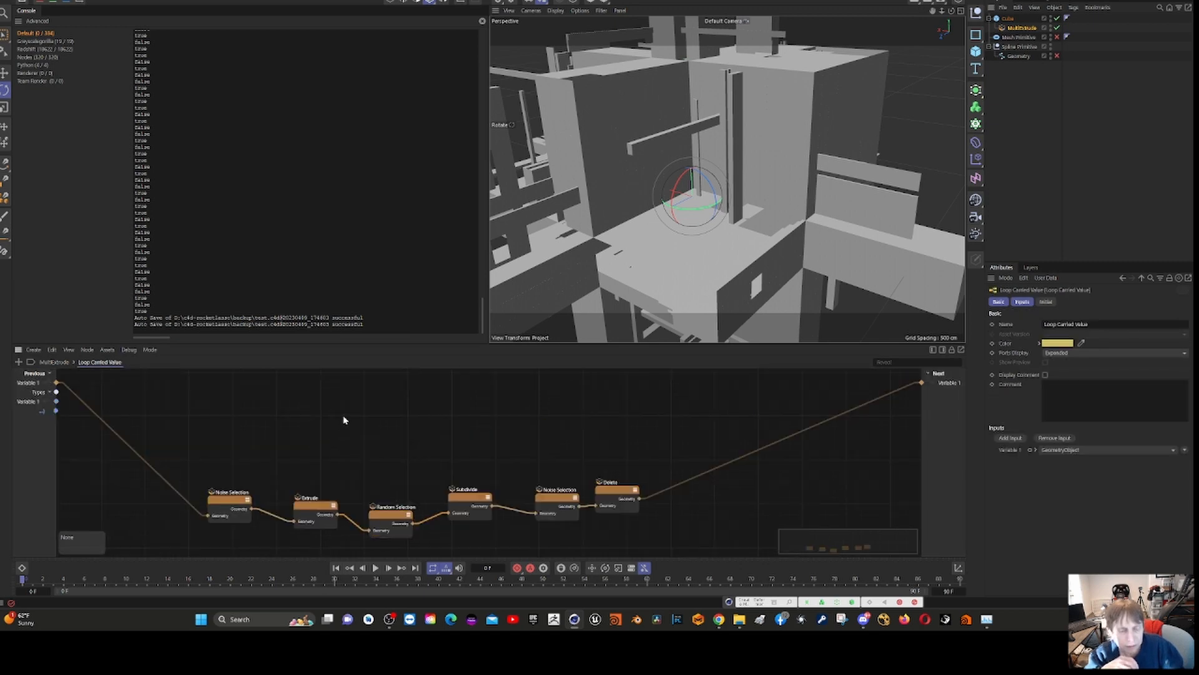
left_click(55, 363)
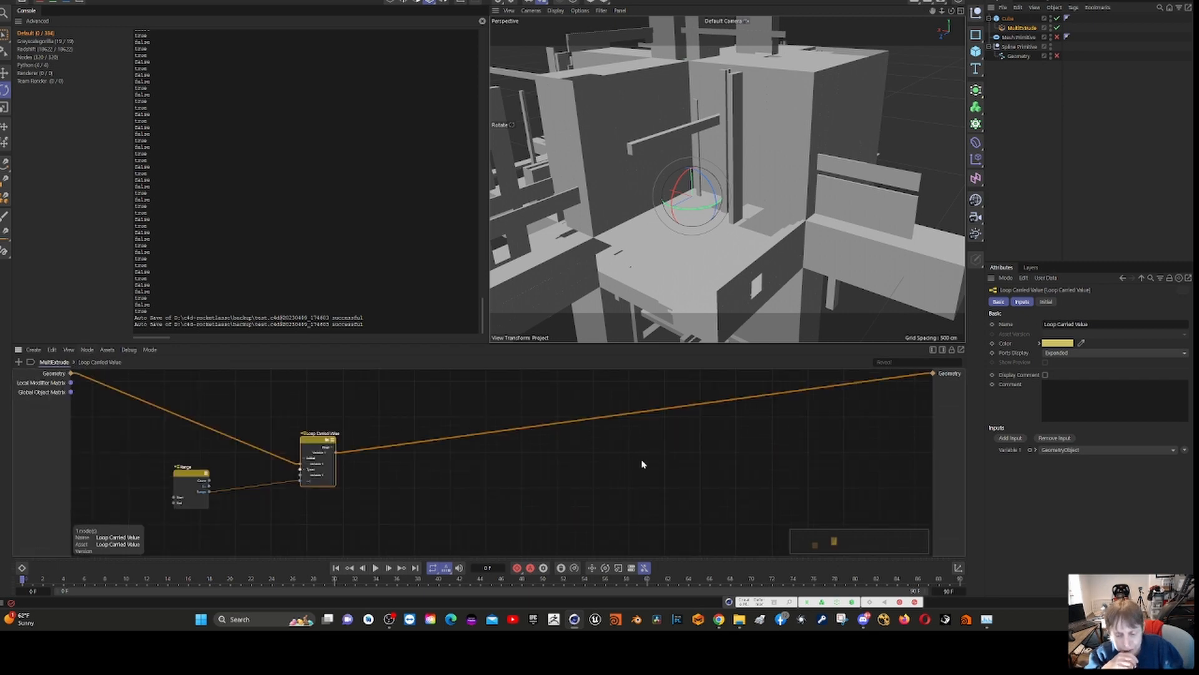
right_click(690, 473)
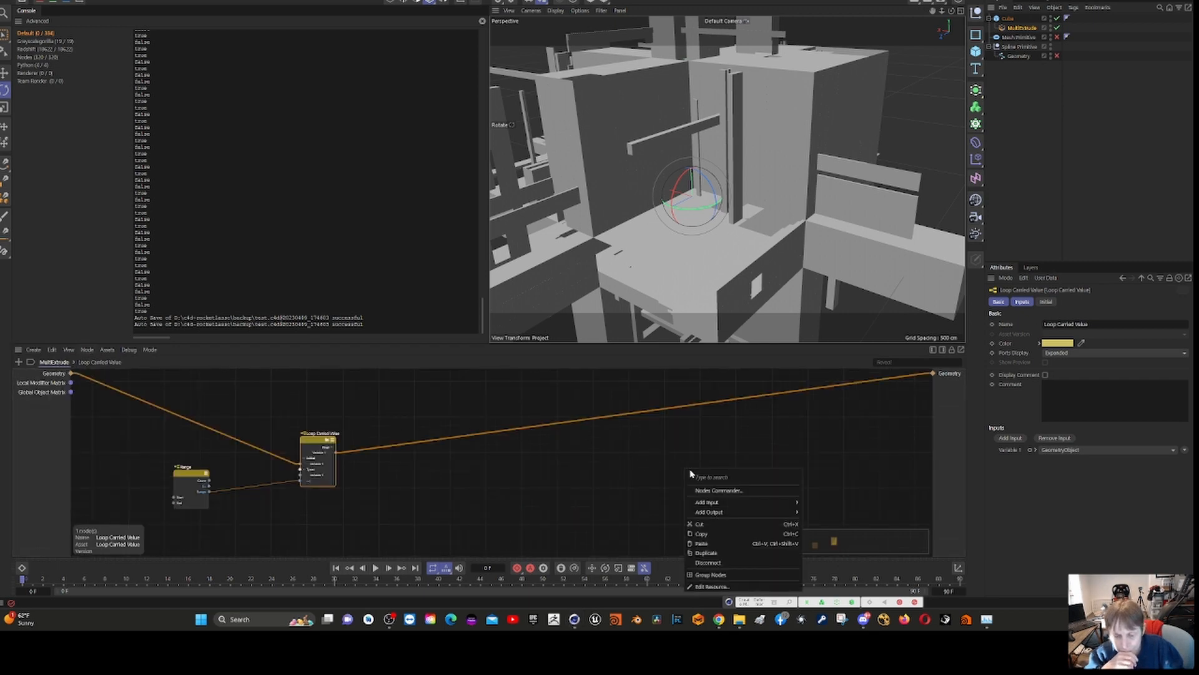
left_click(718, 490)
type("Scene")
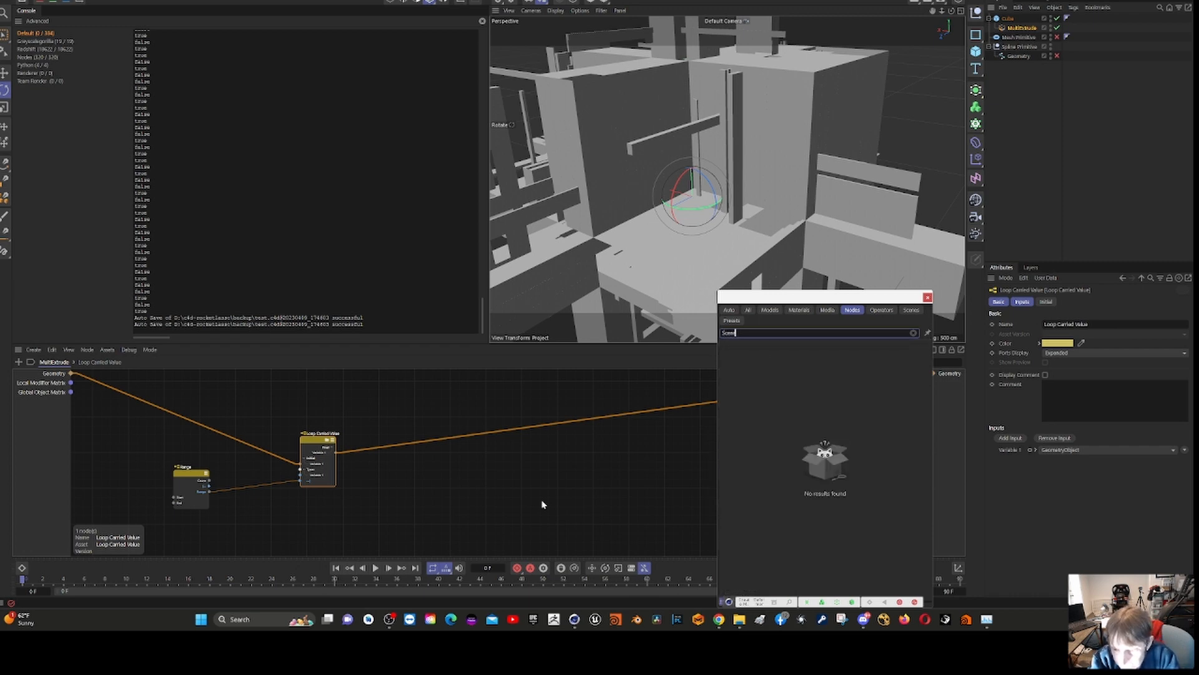
key("BackSpace")
key("BackSpace")
key("BackSpace")
key("BackSpace")
key("BackSpace")
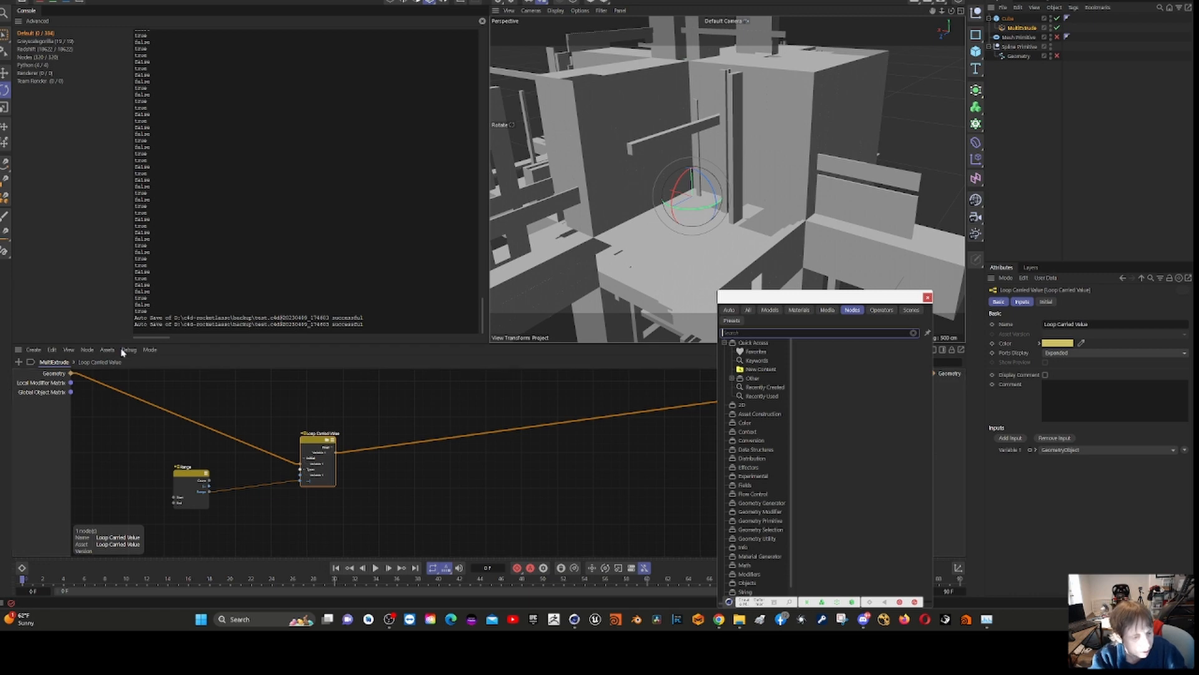
key("Escape")
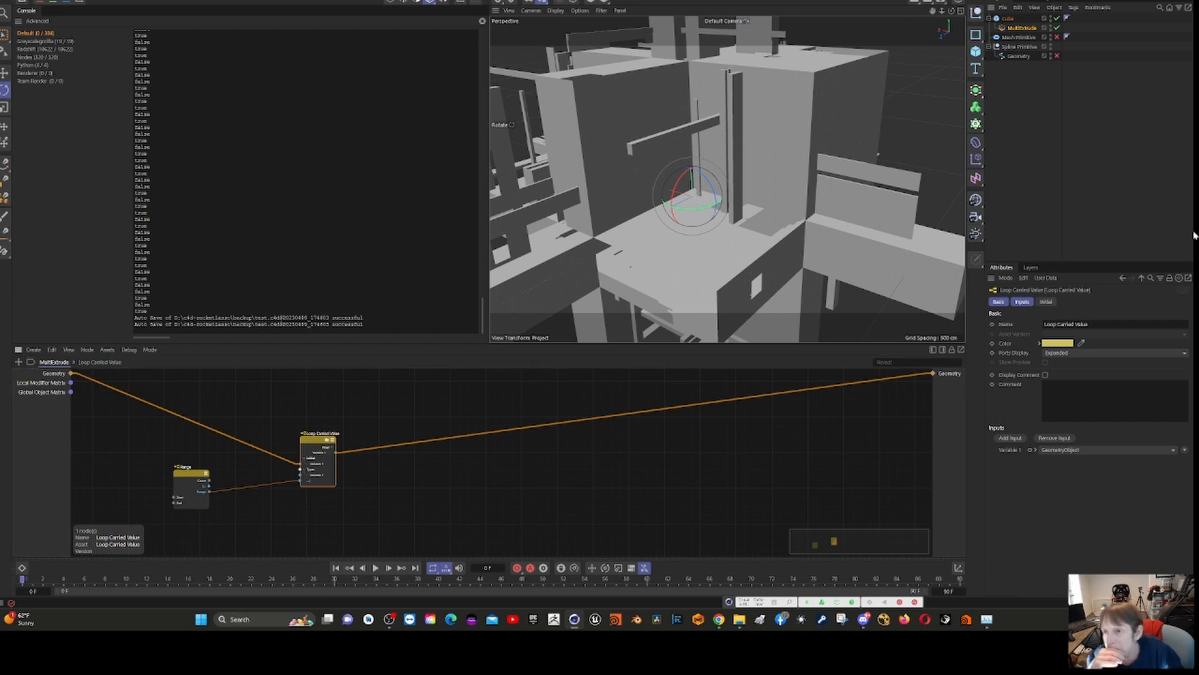
- Select the MultiExtrude deformer, show the Asset Browser and clear its "multi" search
left_click(1023, 28)
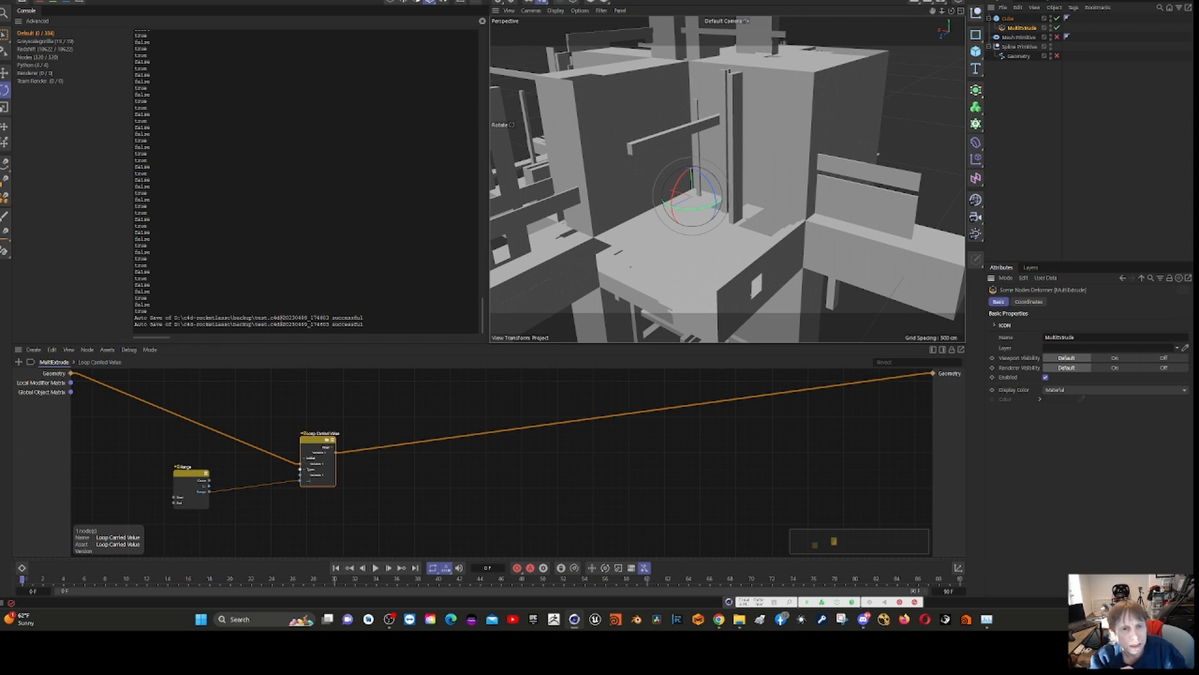
left_click(434, 0)
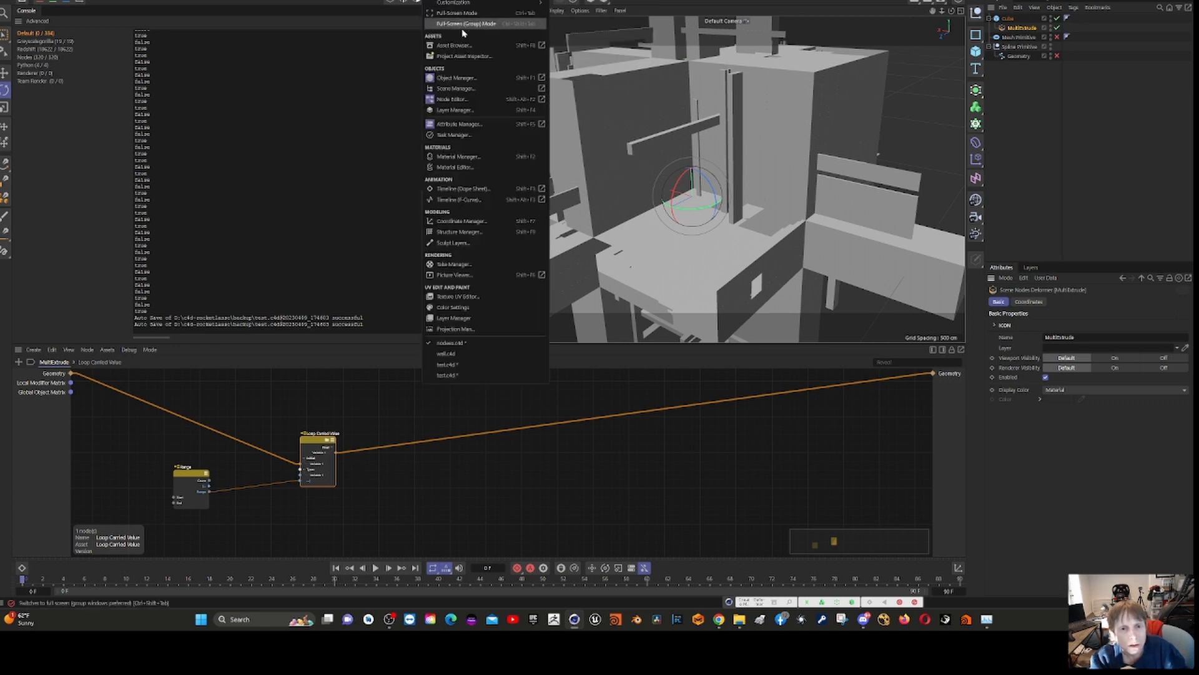
left_click(455, 45)
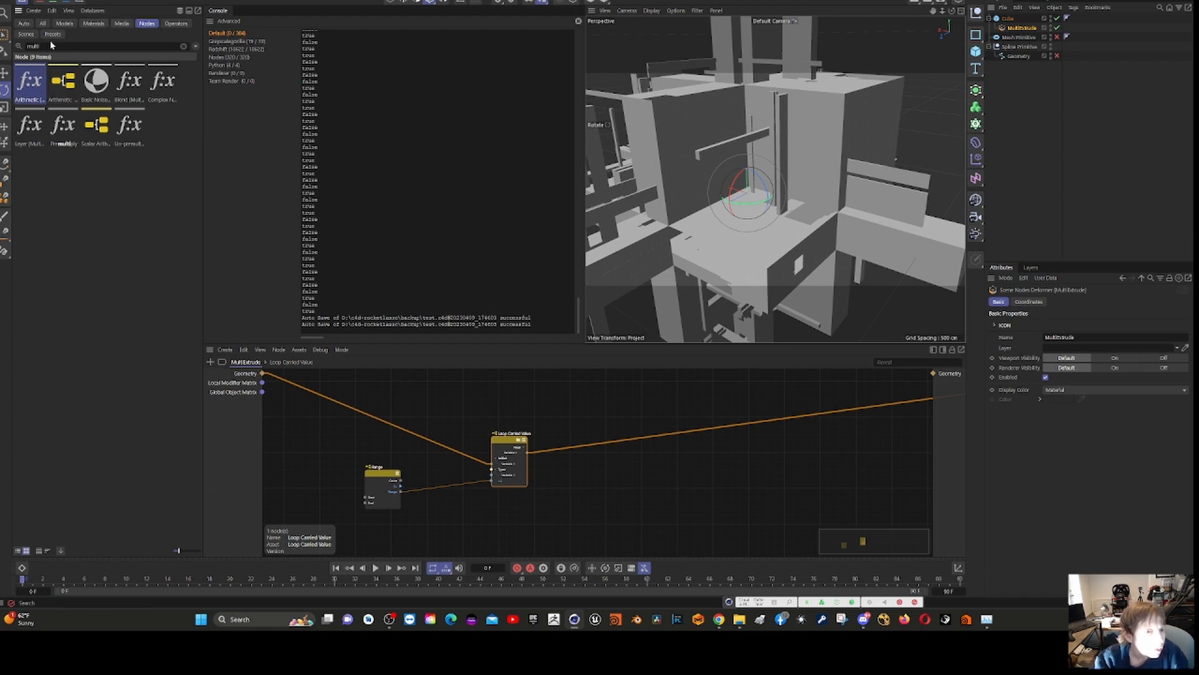
left_click(183, 47)
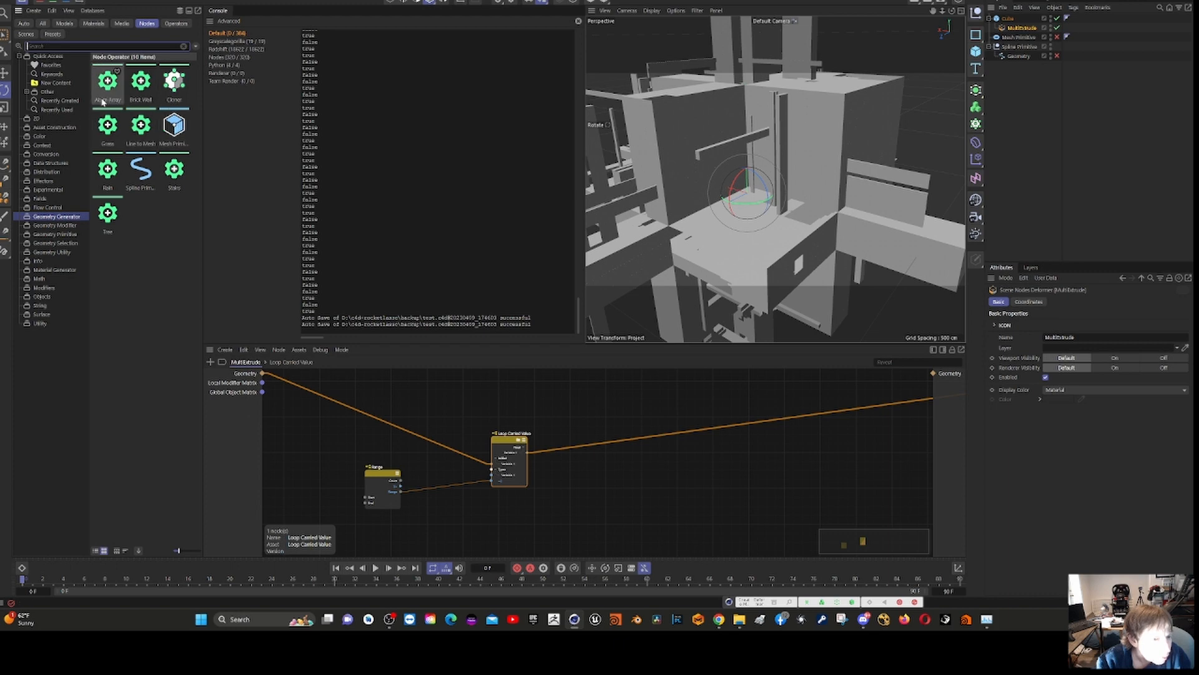
- Browse the Geometry Modifier, Primitive, Selection, Utility and Generator node categories for a suitable asset type
left_click(49, 226)
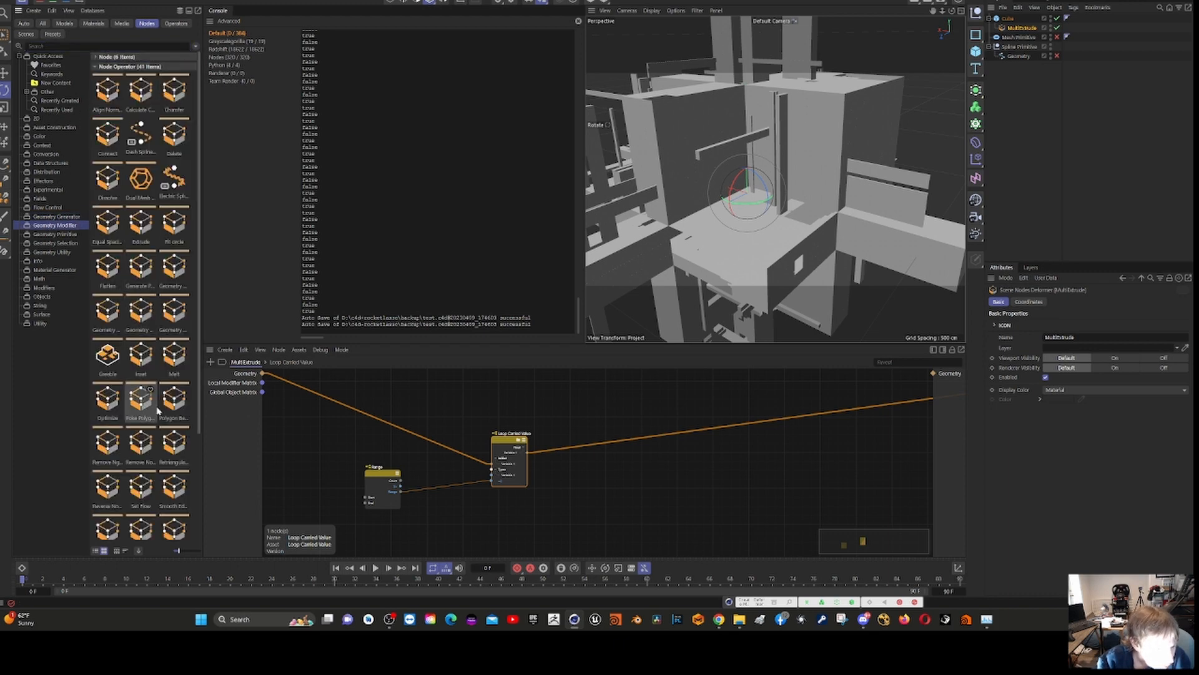
scroll(164, 421, "down", 3)
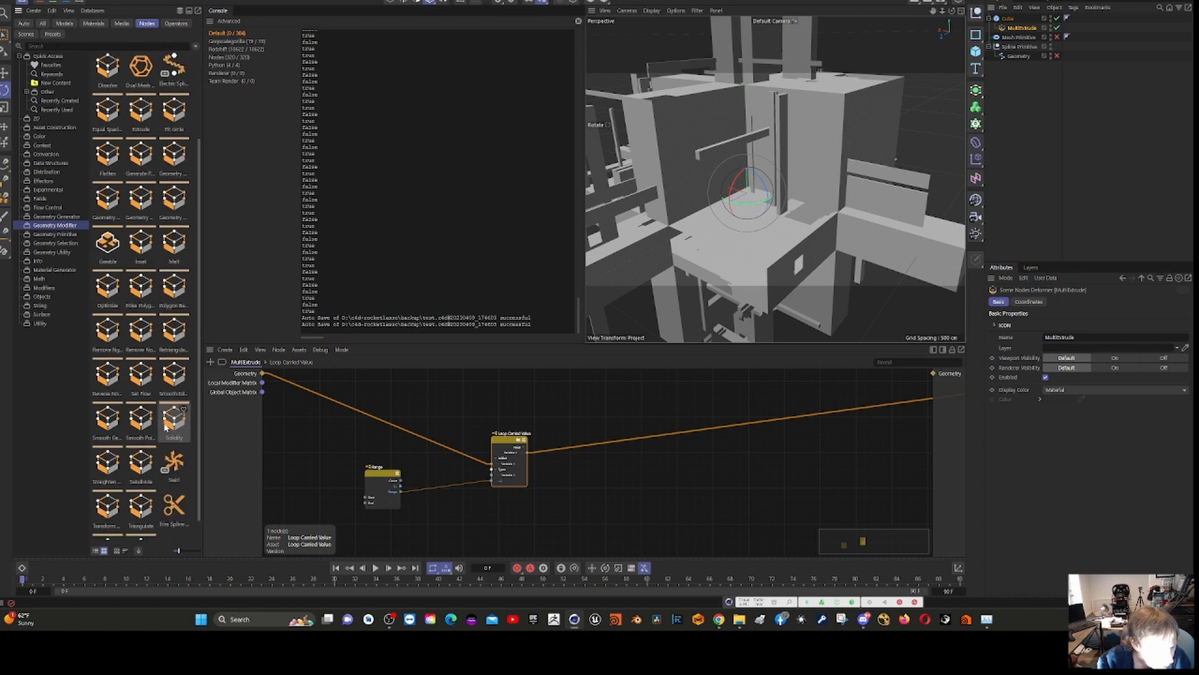
scroll(165, 427, "down", 1)
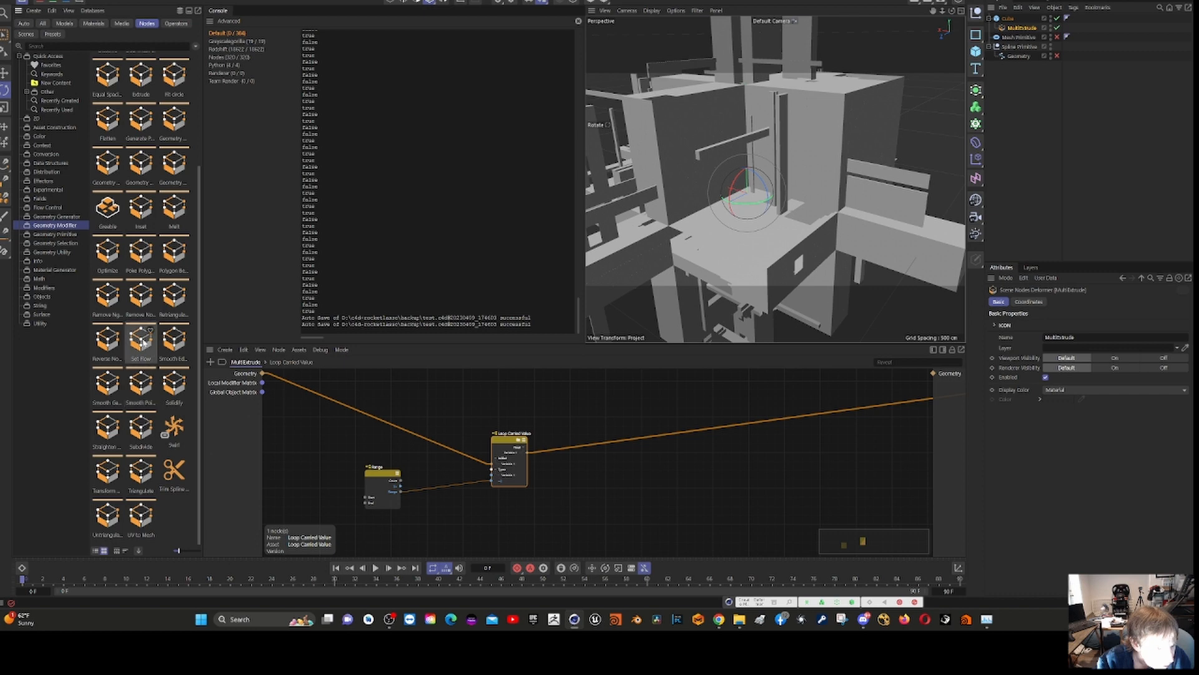
left_click(65, 236)
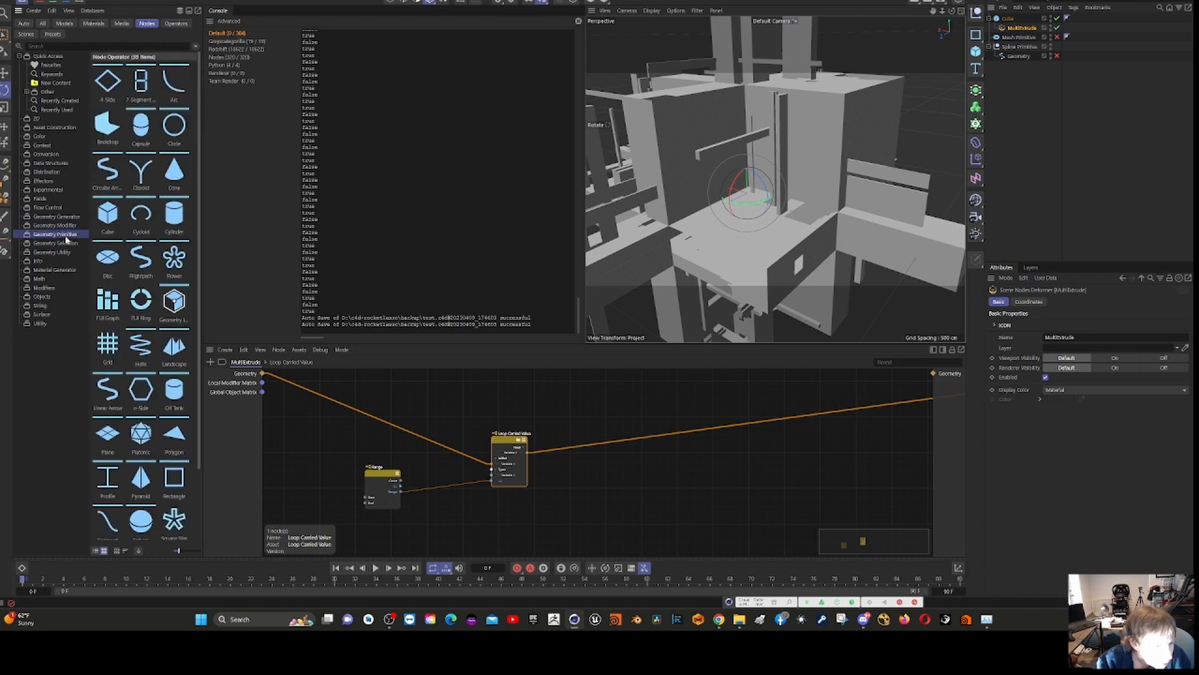
left_click(62, 243)
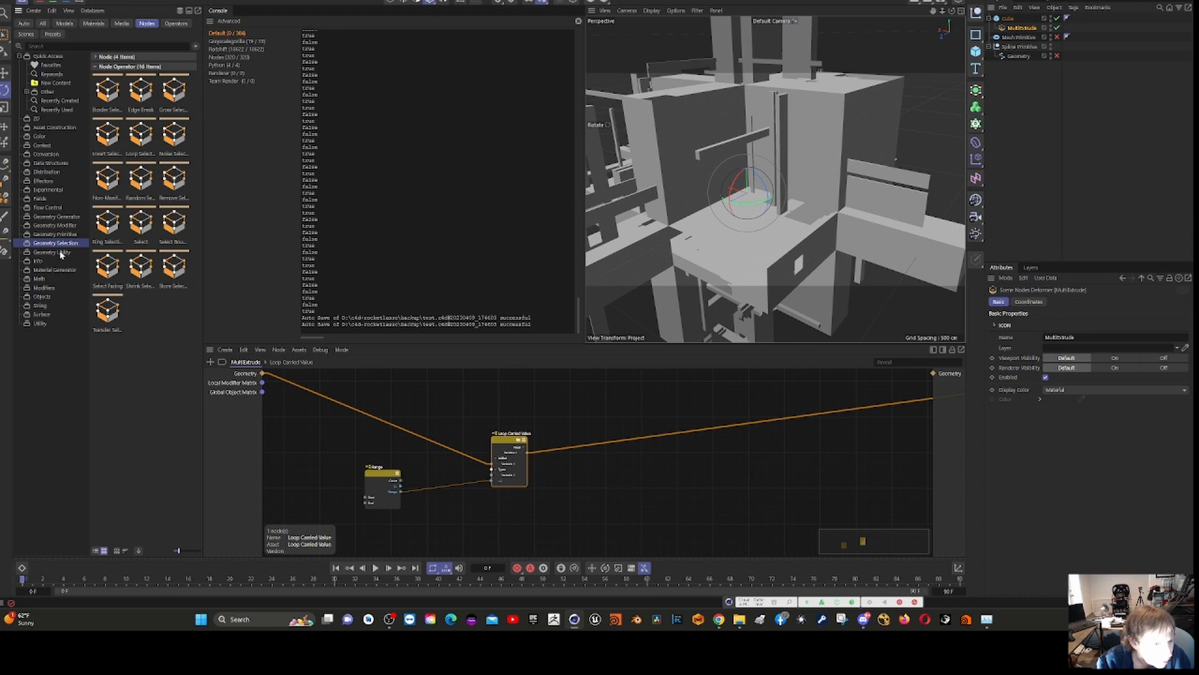
left_click(61, 253)
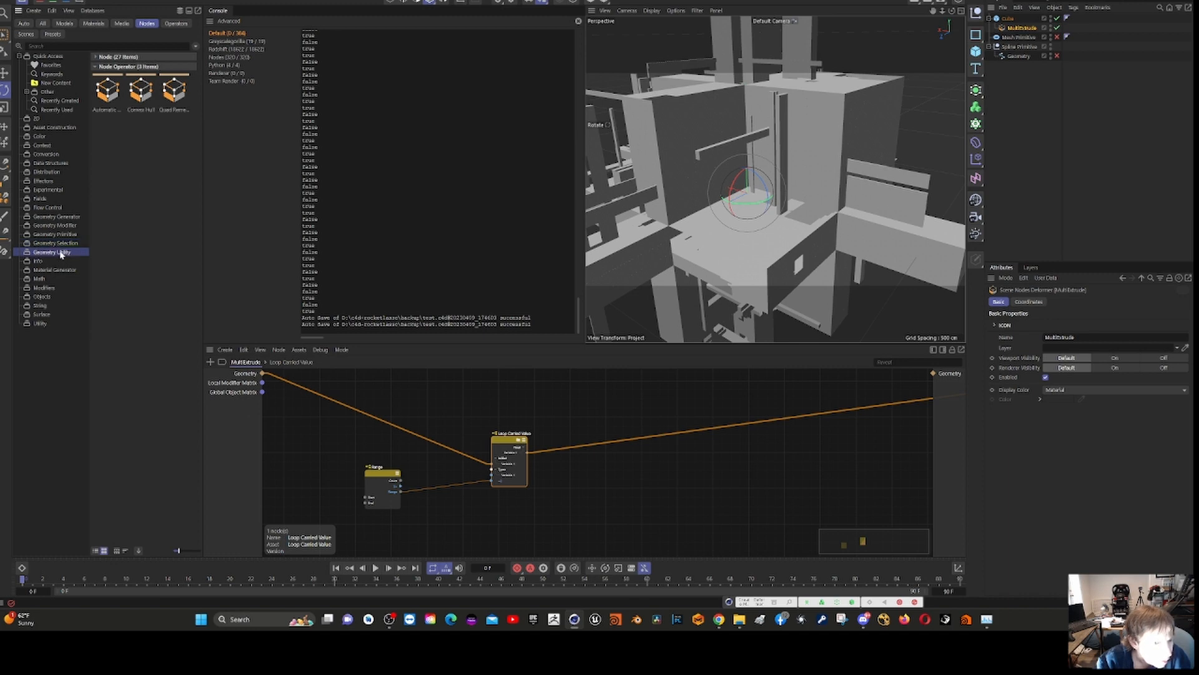
left_click(50, 235)
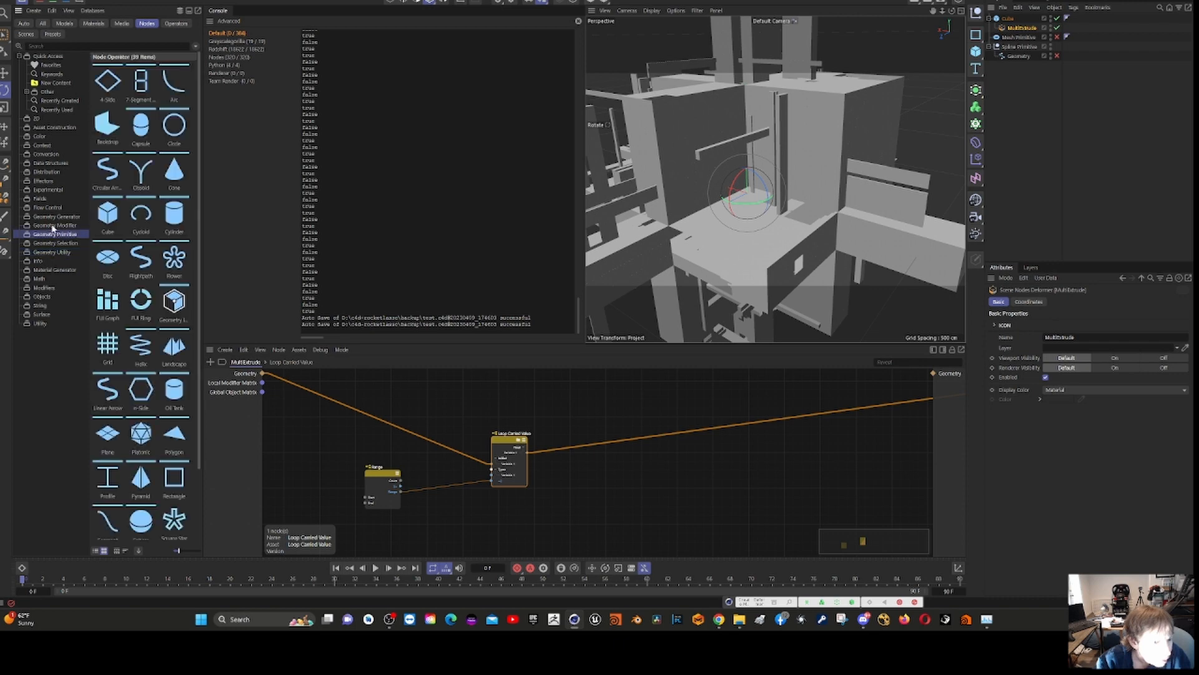
left_click(54, 217)
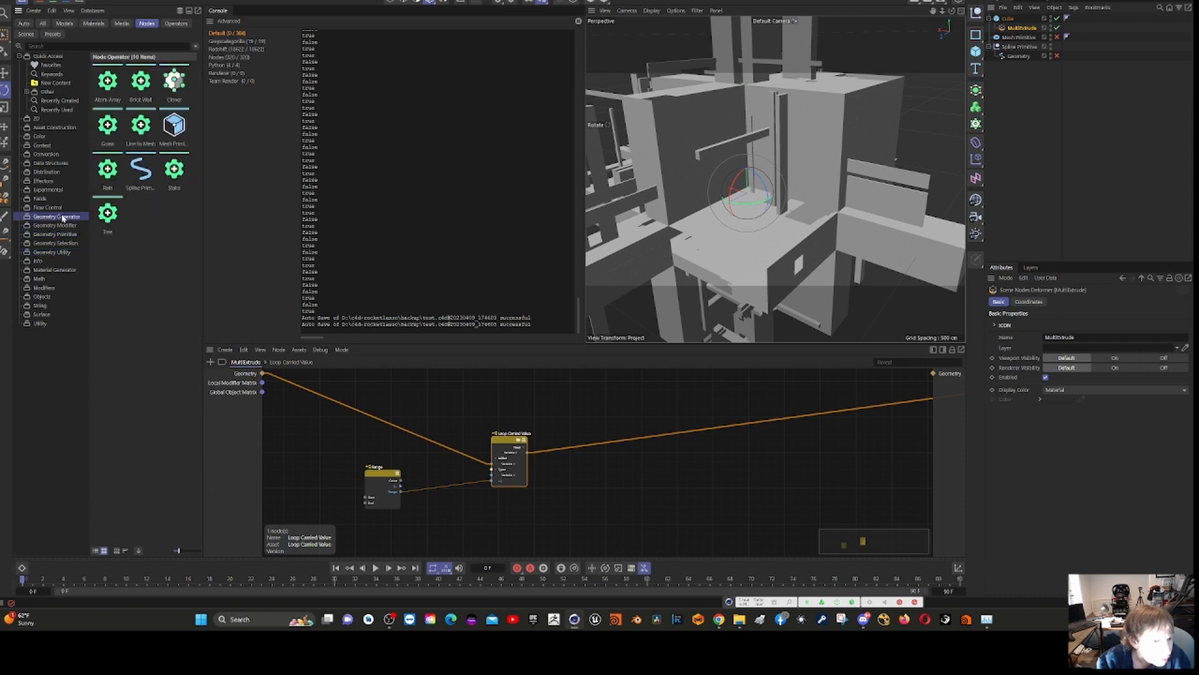
left_click(55, 252)
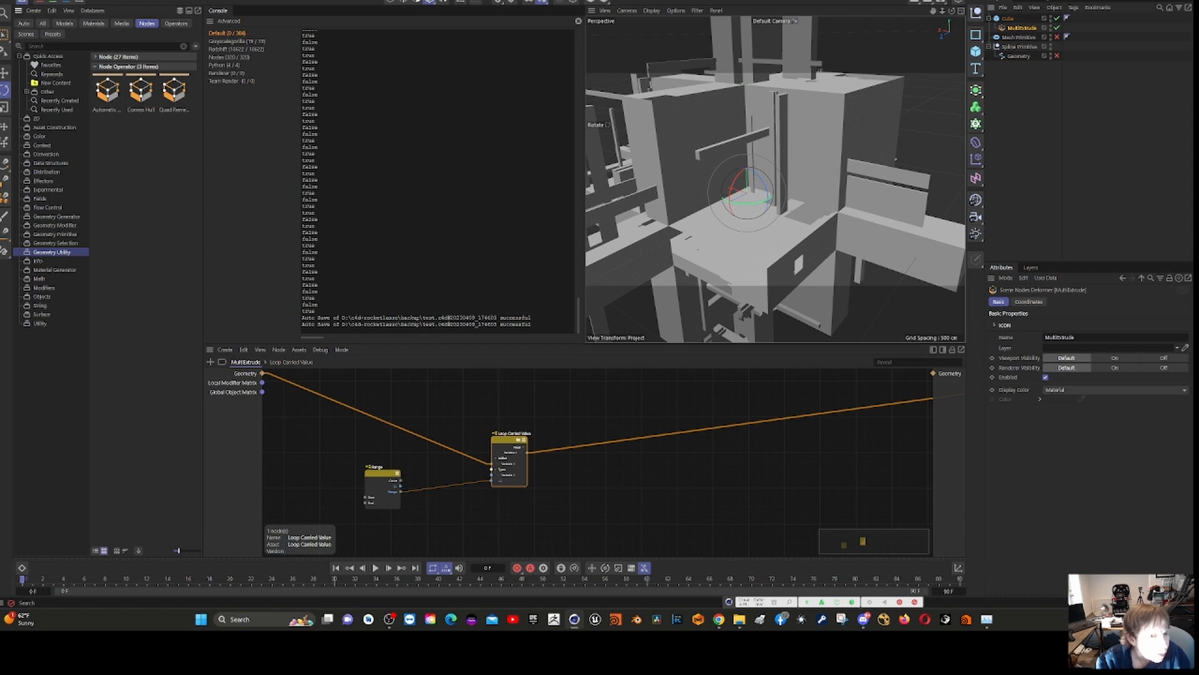
- Search the node assets for "Defo" and select the first Geometry node operator in the results
left_click(112, 46)
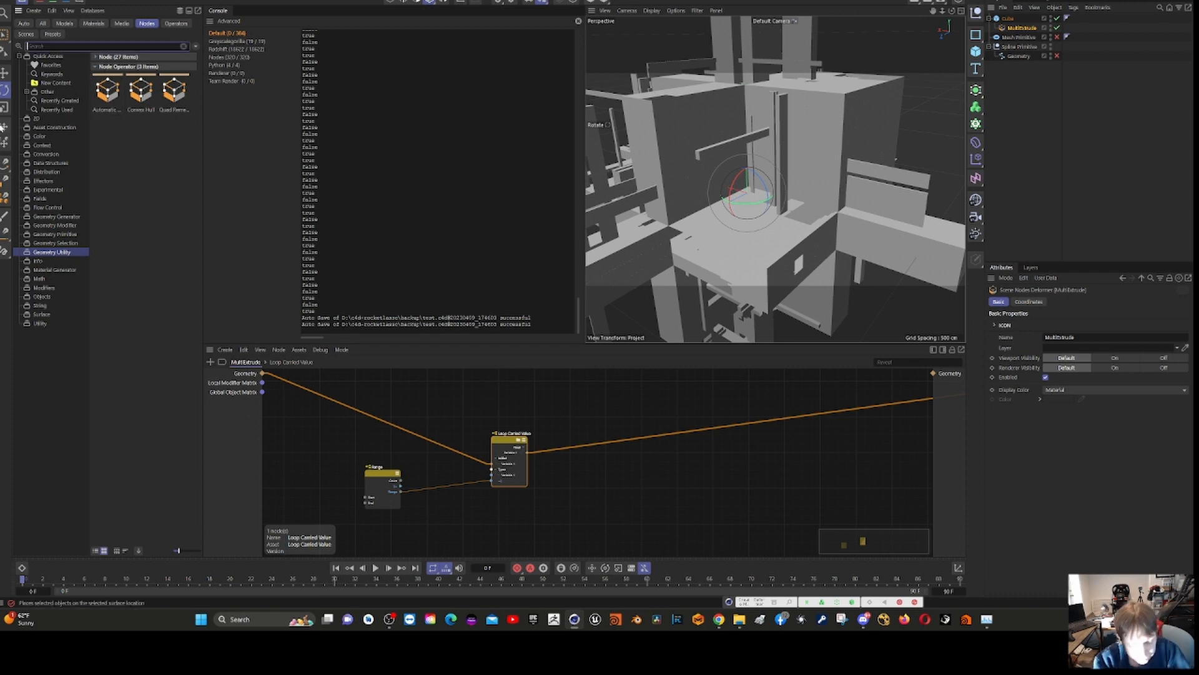
type("Def")
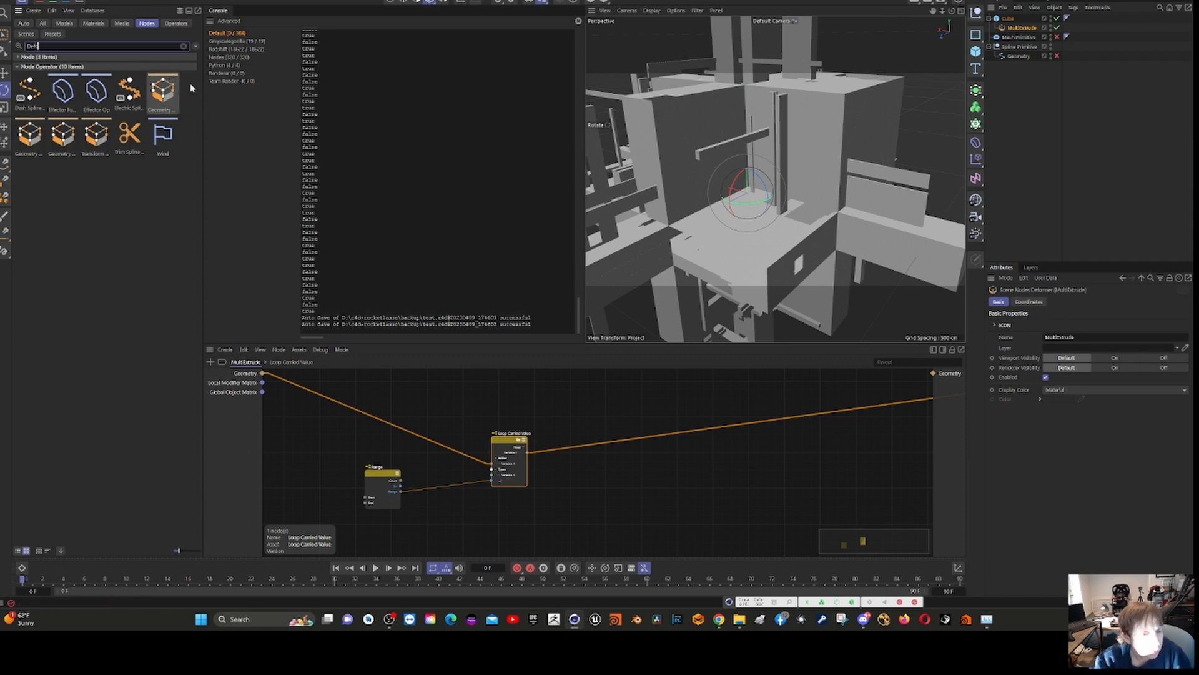
left_click(160, 89)
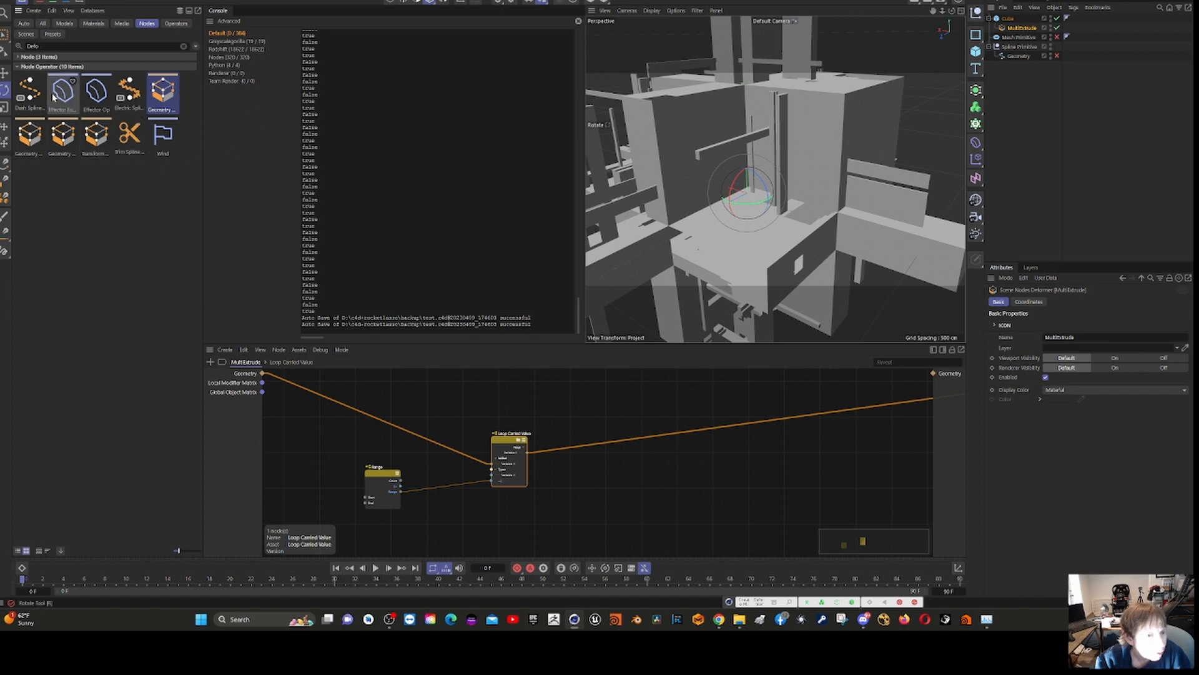
- Extend the node asset search to "Deformer"
left_click(63, 46)
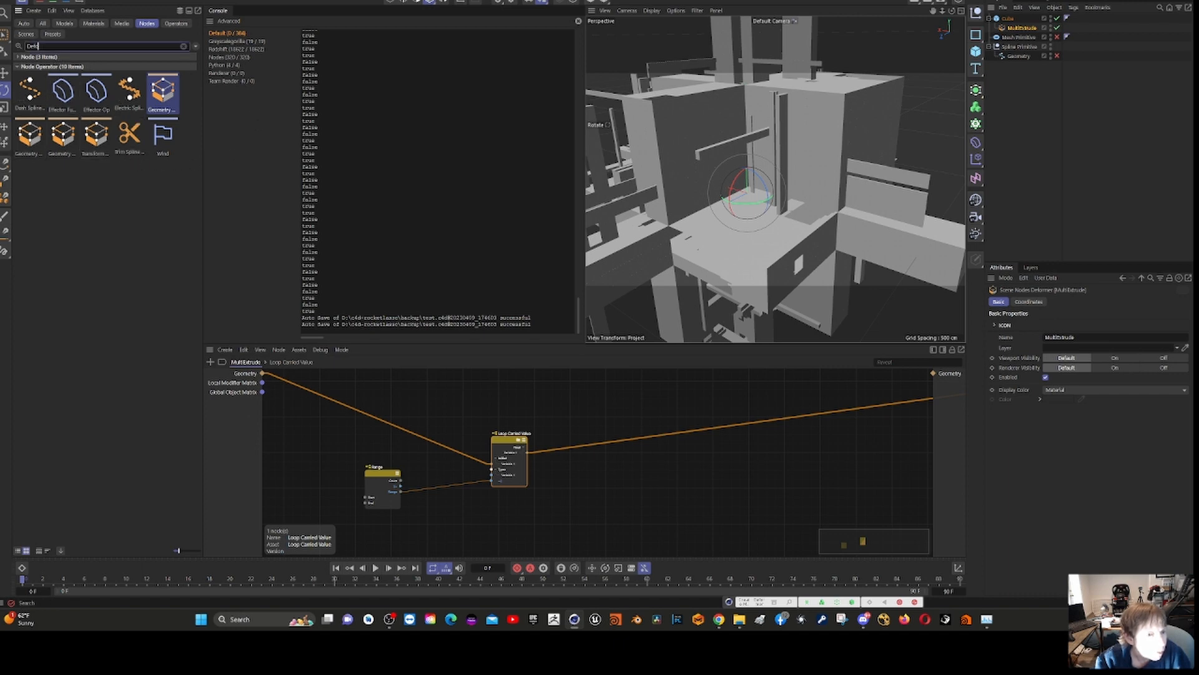
type("rme")
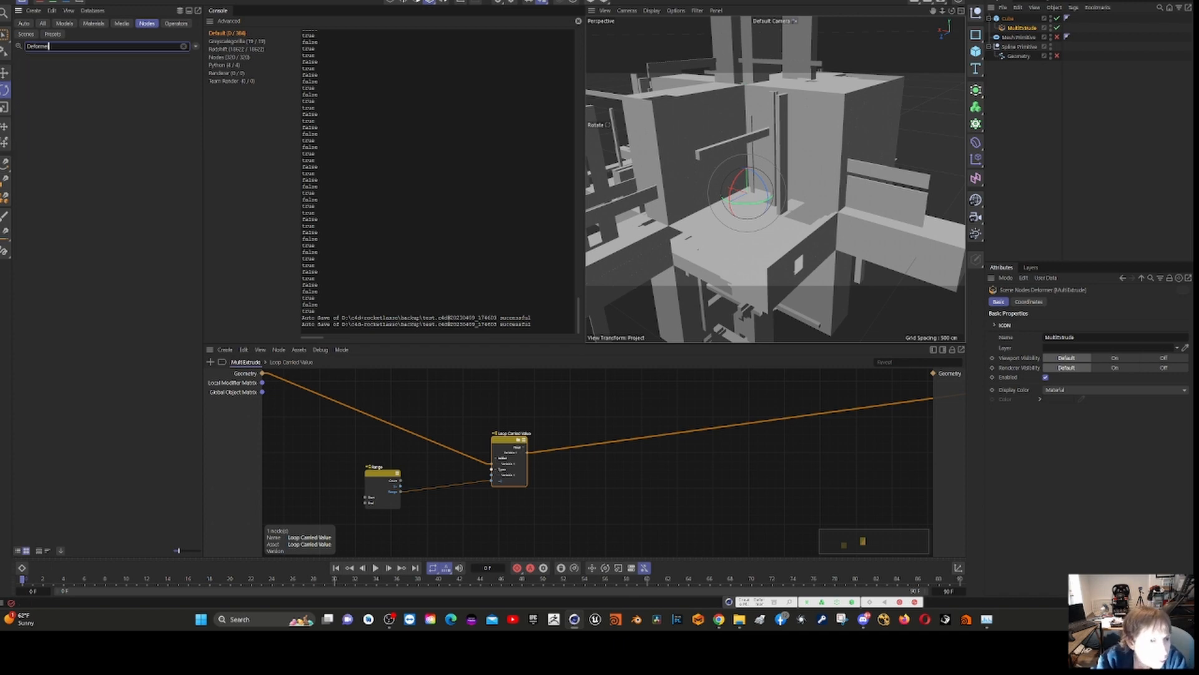
type("r")
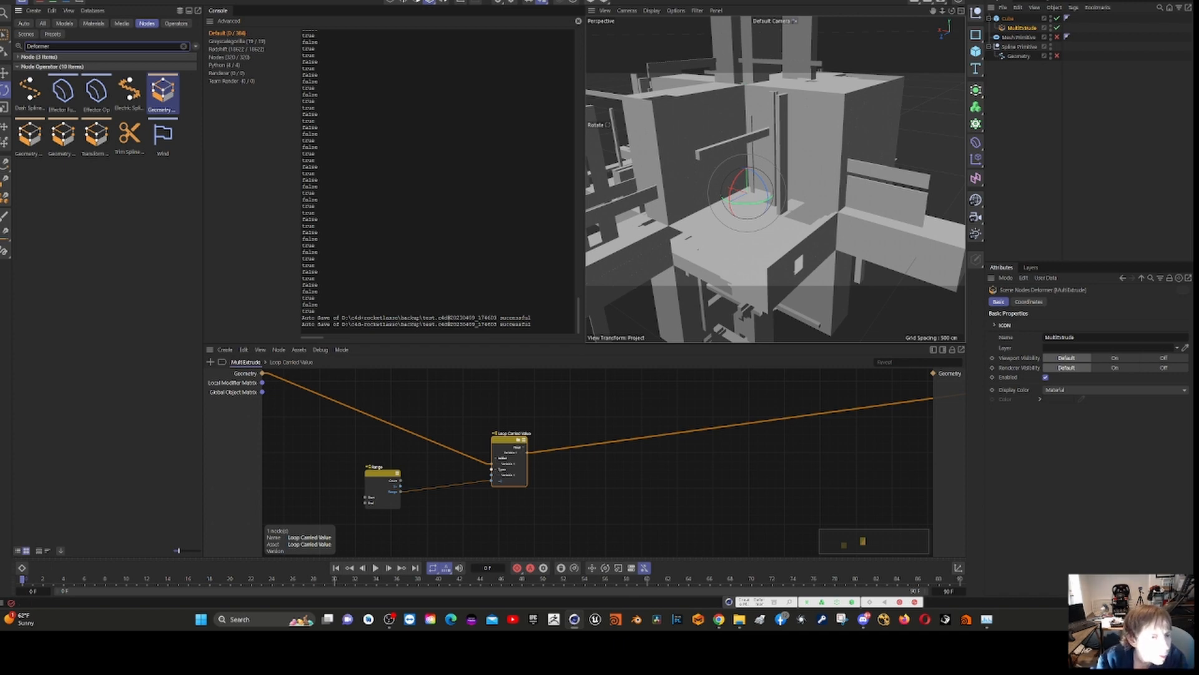
key("BackSpace")
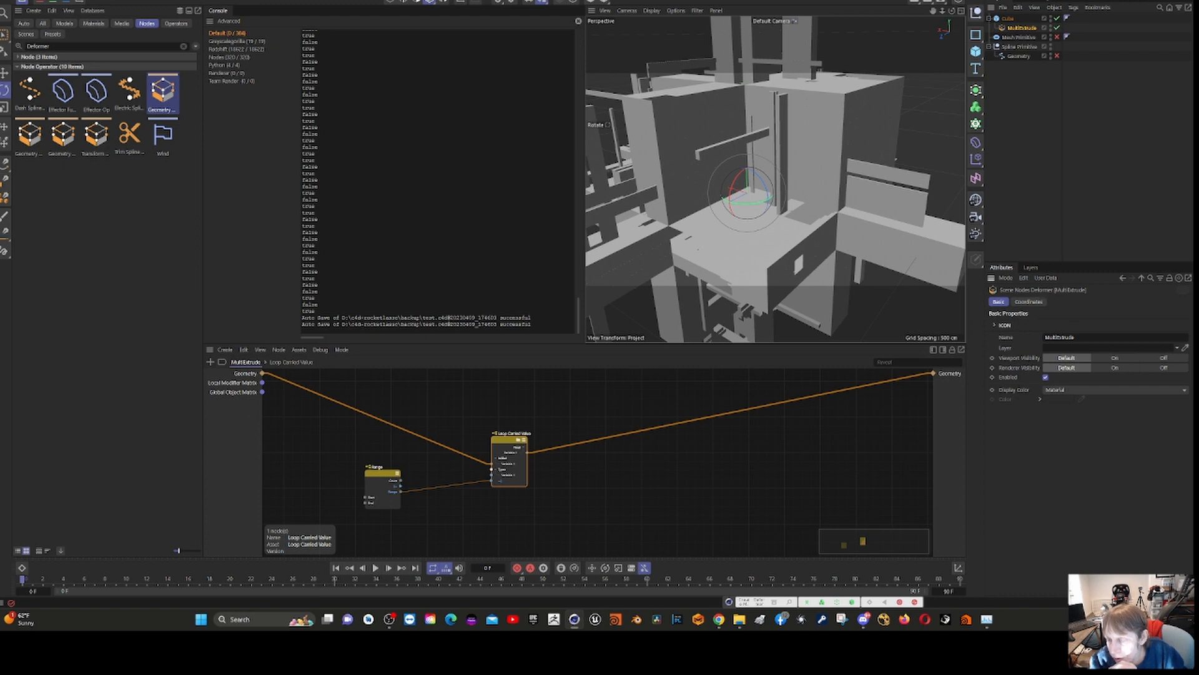
left_click(1074, 338)
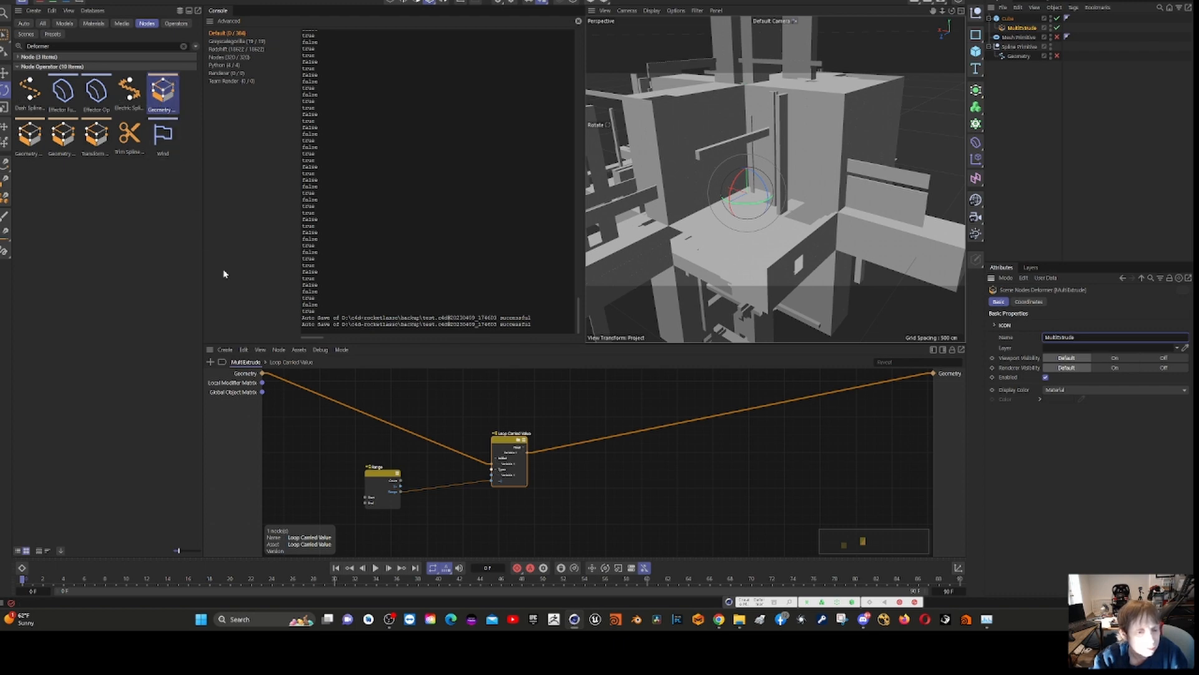
- Examine the nodes and input ports inside Loop Carried Value, and return to the top-level MultiExtrude graph
left_click(245, 361)
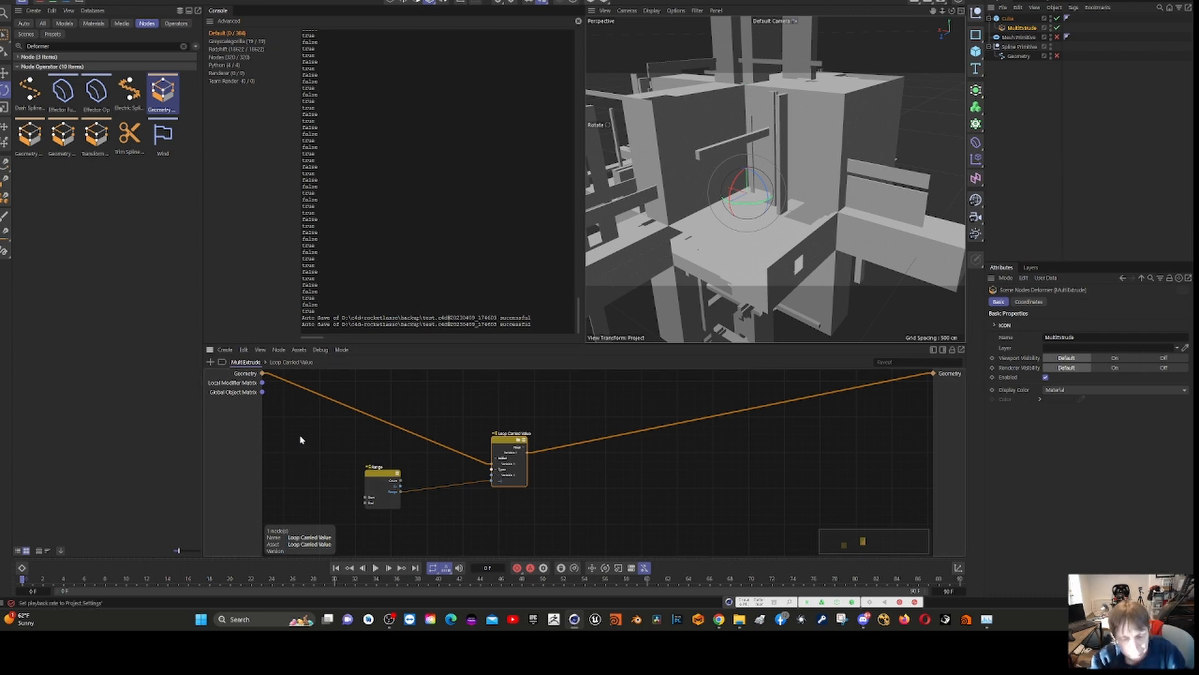
double_click(507, 442)
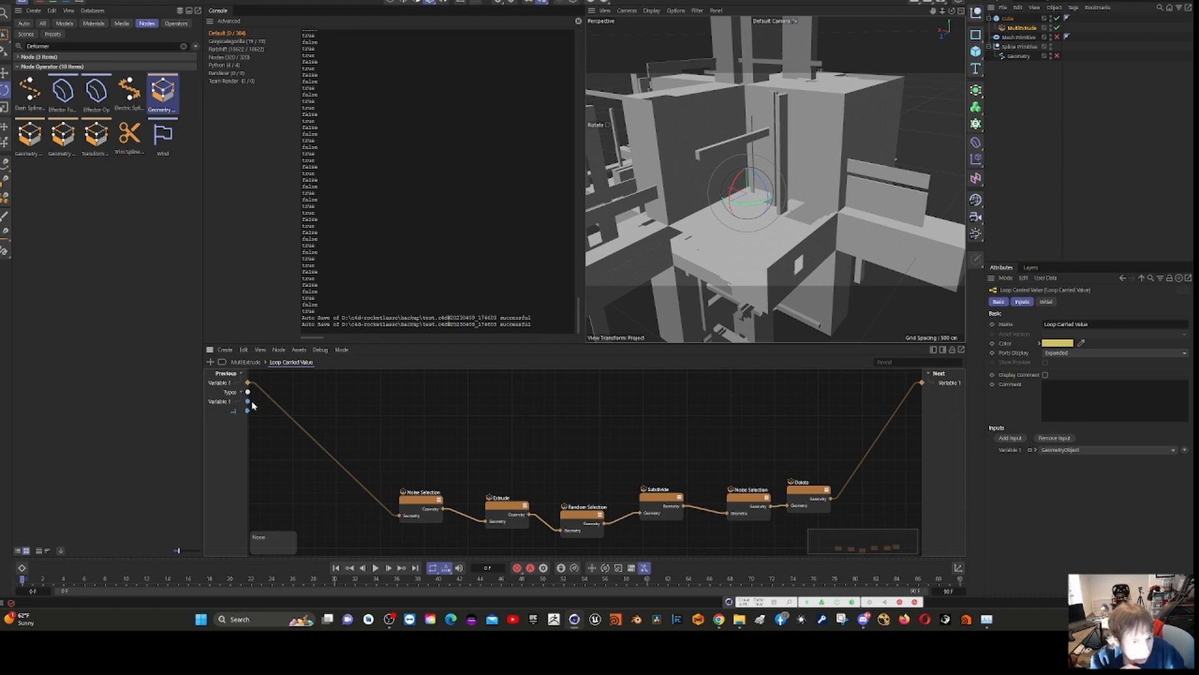
left_click(245, 362)
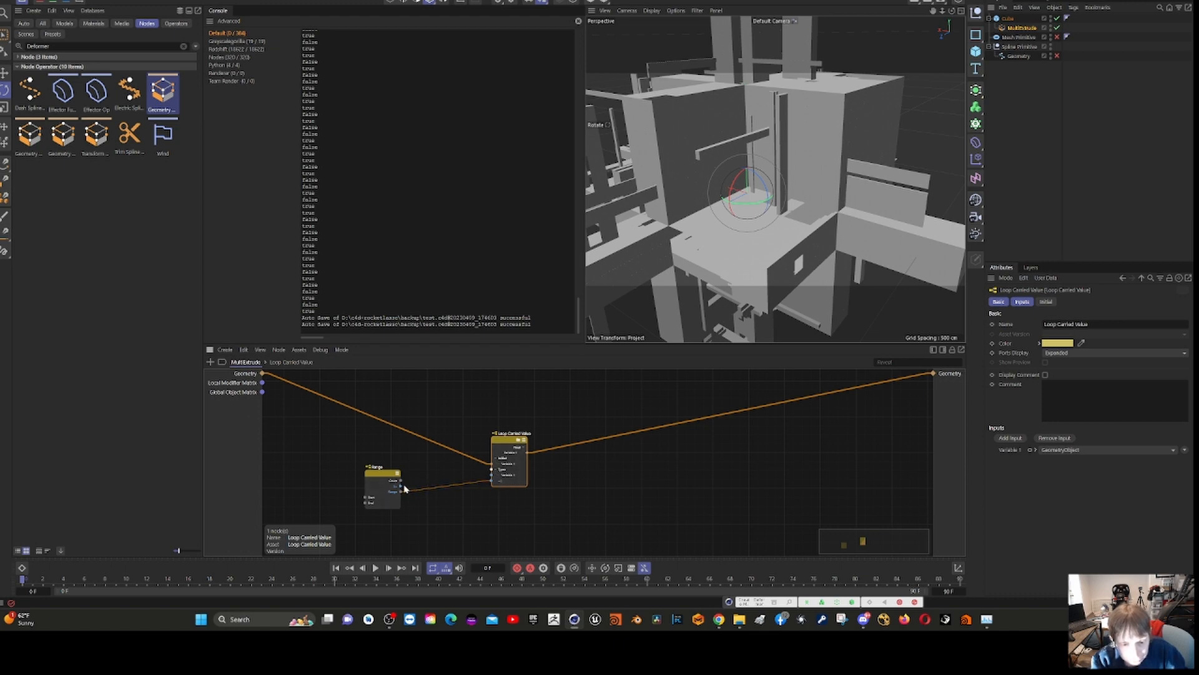
double_click(500, 447)
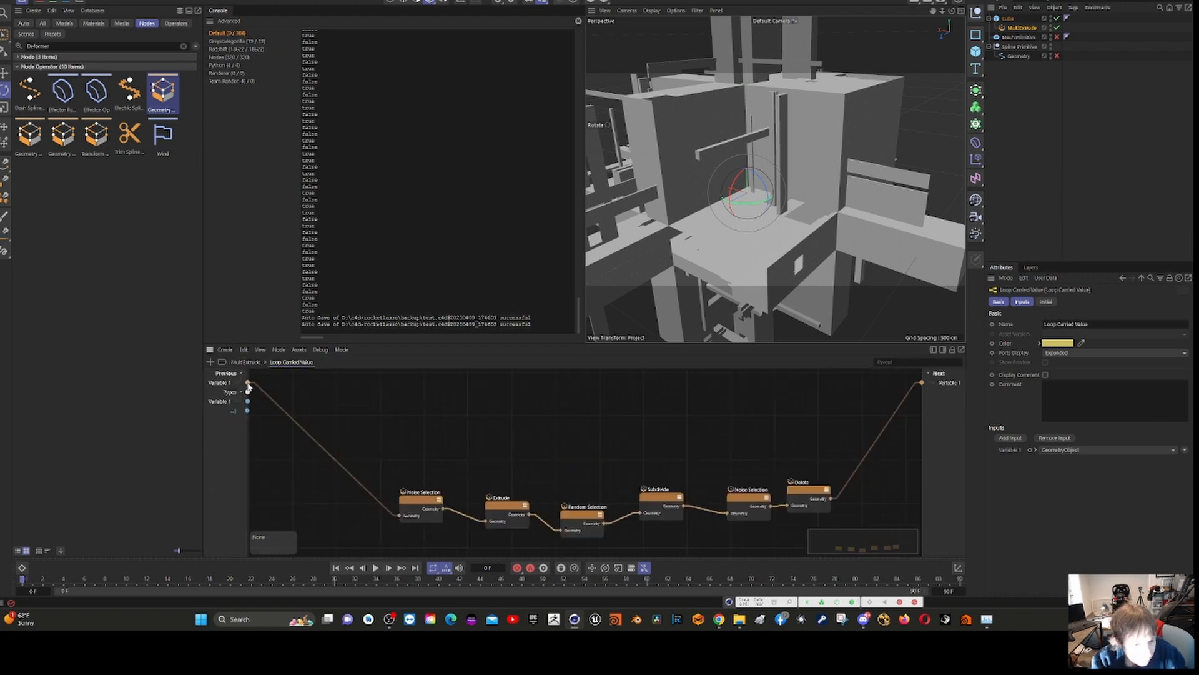
left_click(243, 363)
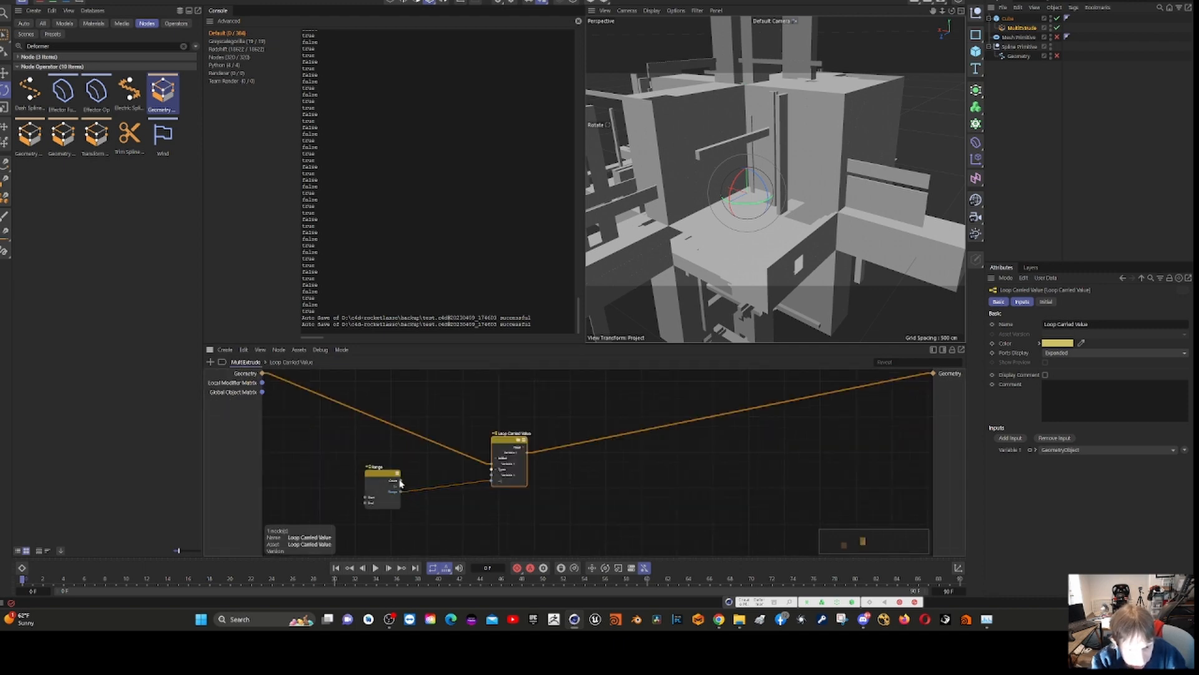
- Try to connect the Range node's first output to Loop Carried Value, and delete the inserted Type Of node
left_click_drag(400, 482, 494, 477)
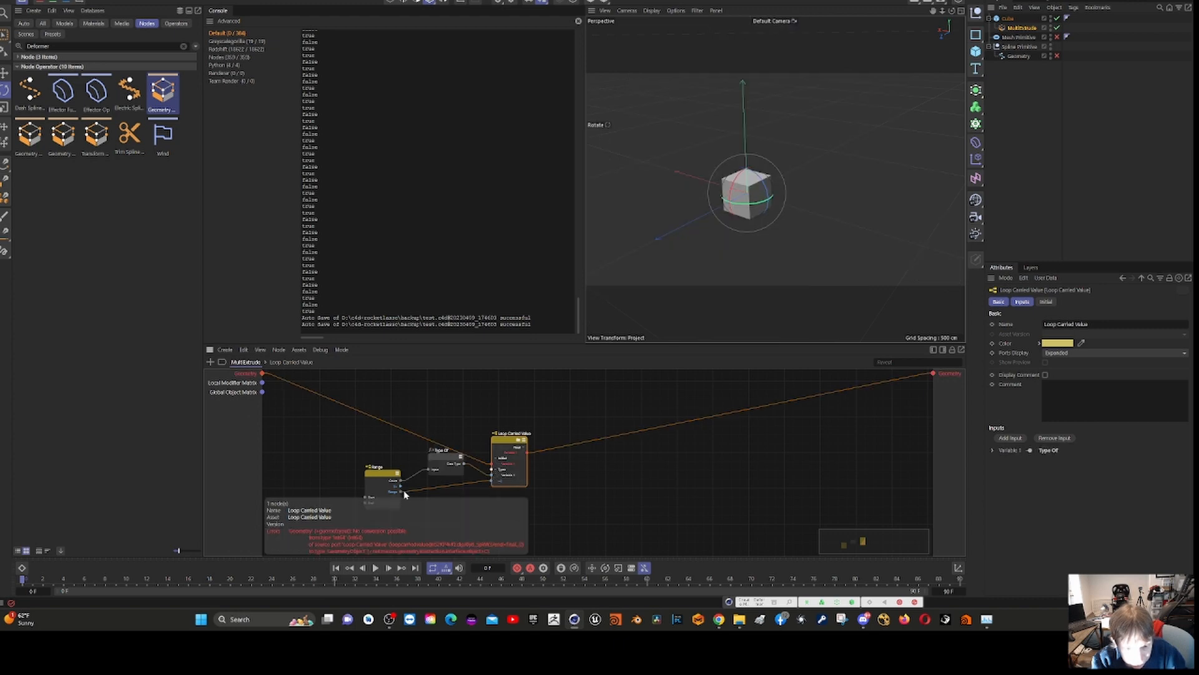
left_click(446, 465)
key("Delete")
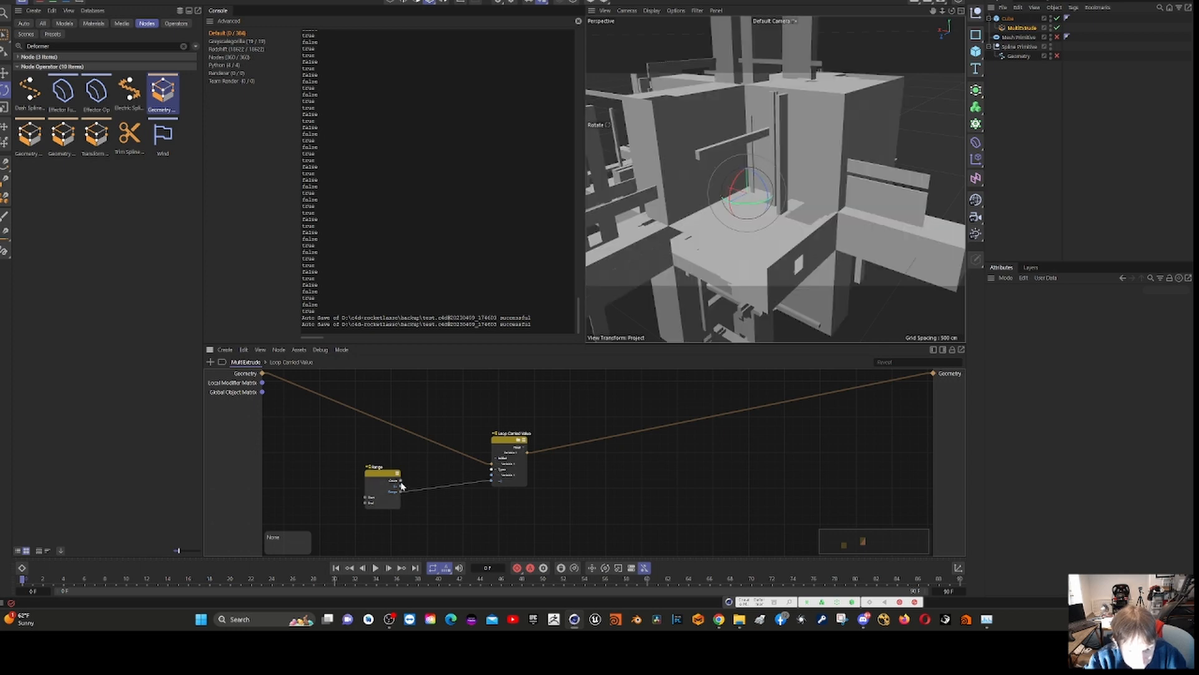
mouse_move(401, 485)
left_mouse_down()
mouse_move(499, 459)
mouse_move(487, 479)
mouse_move(401, 483)
left_mouse_up()
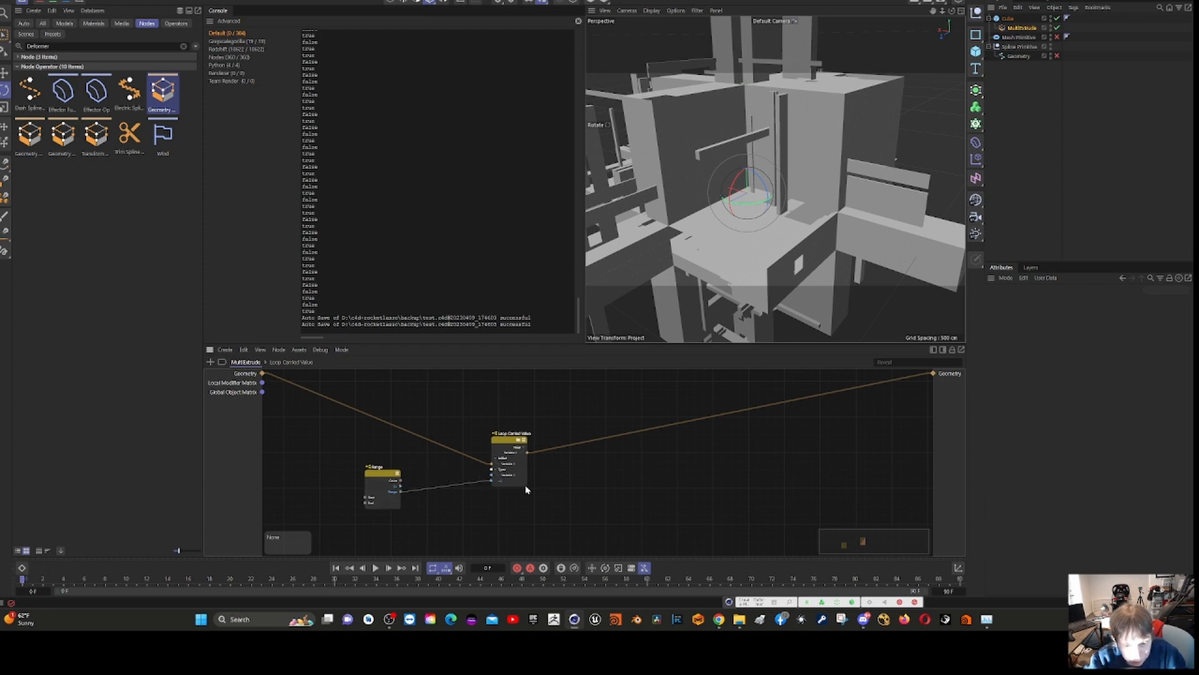
- Open Loop Carried Value's inner graph, search the node assets for "print" and add a Print node near the loop inputs
left_click(498, 443)
double_click(498, 443)
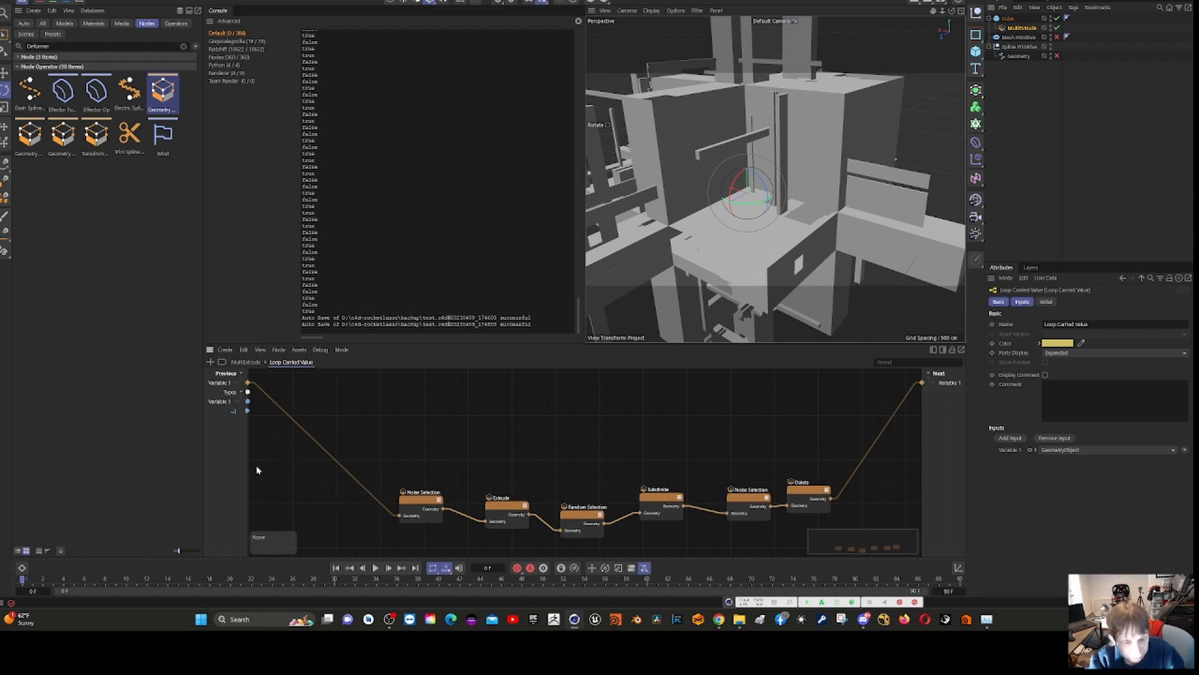
right_click(306, 468)
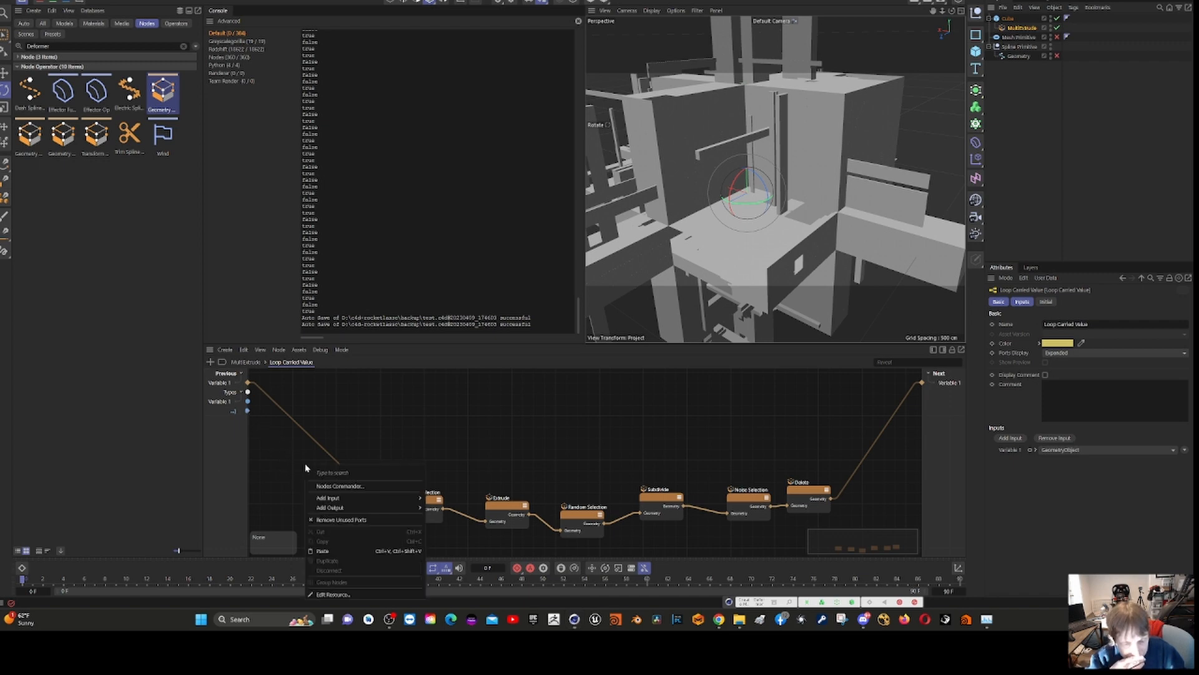
left_click(358, 487)
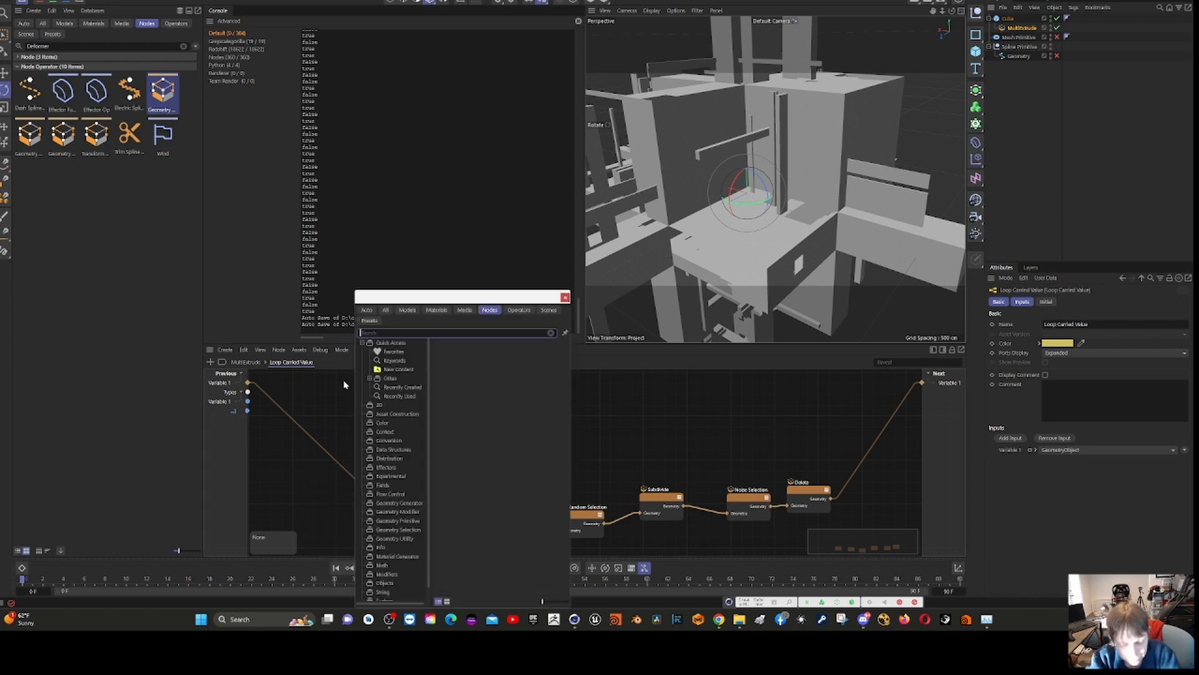
type("pri")
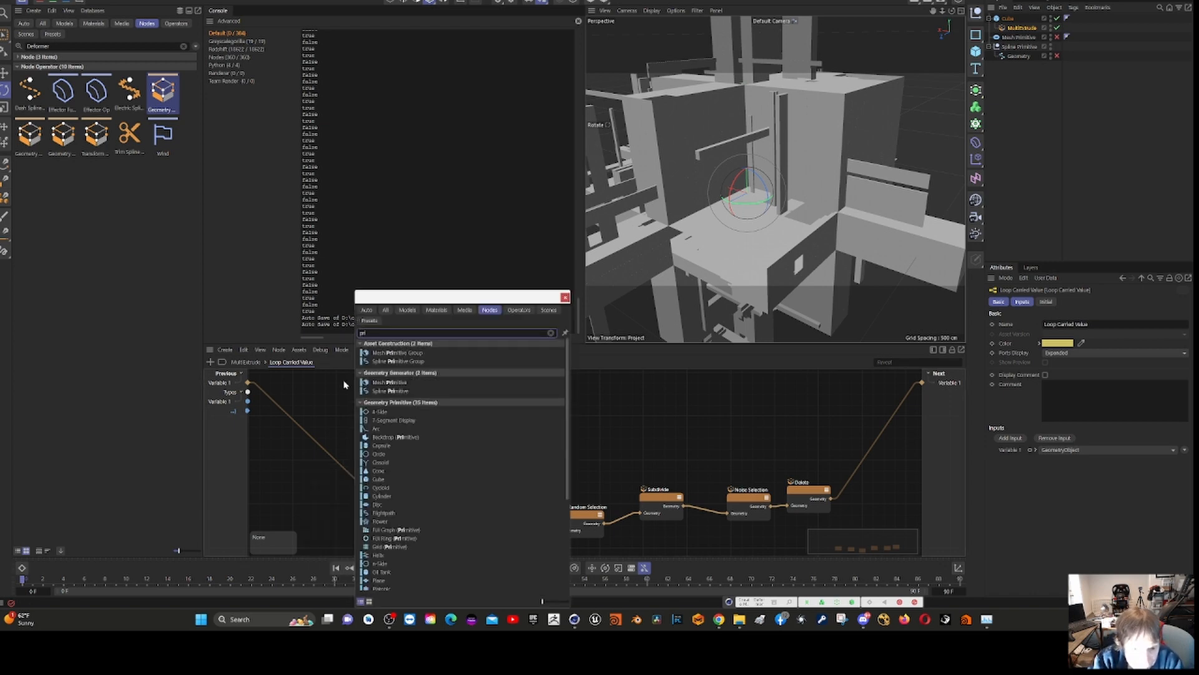
type("n")
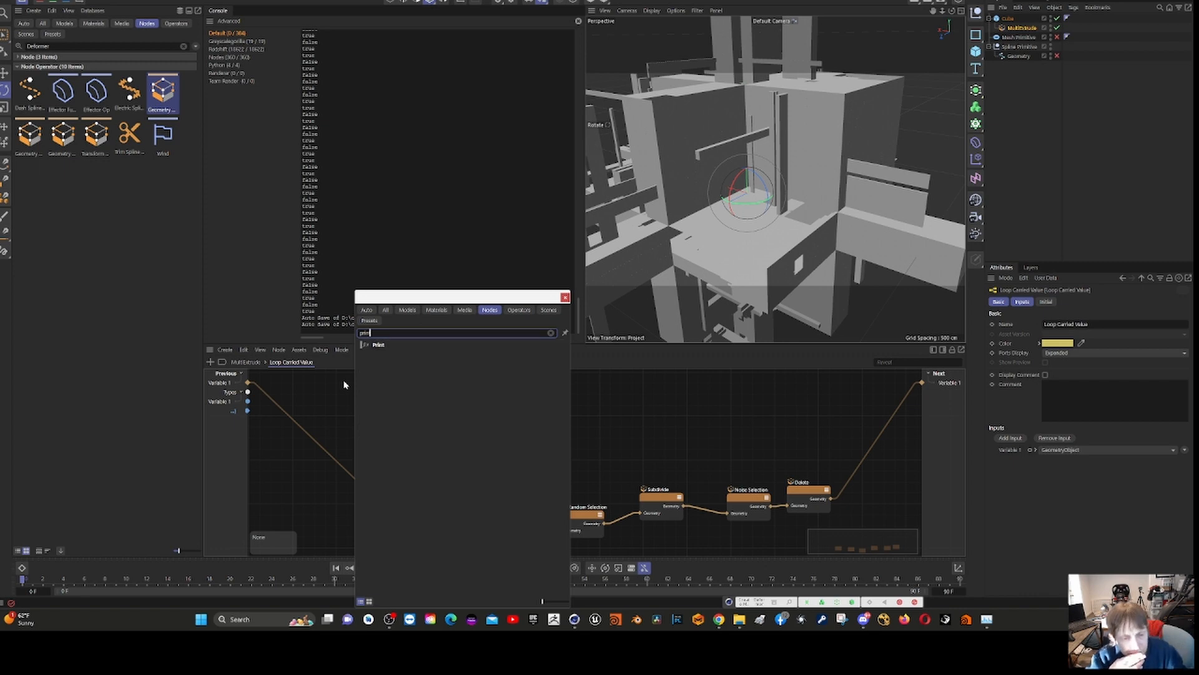
left_click_drag(379, 347, 298, 457)
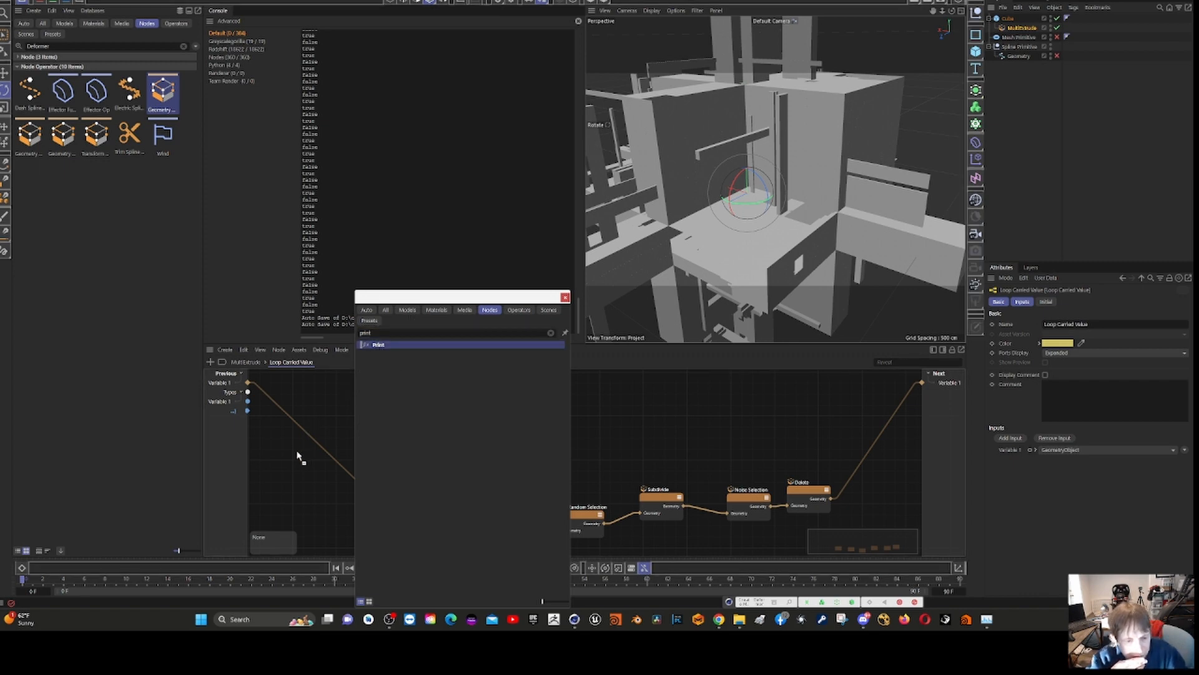
- Connect the last loop input port, below Variable 1, to the Print node's String input
left_click(246, 411)
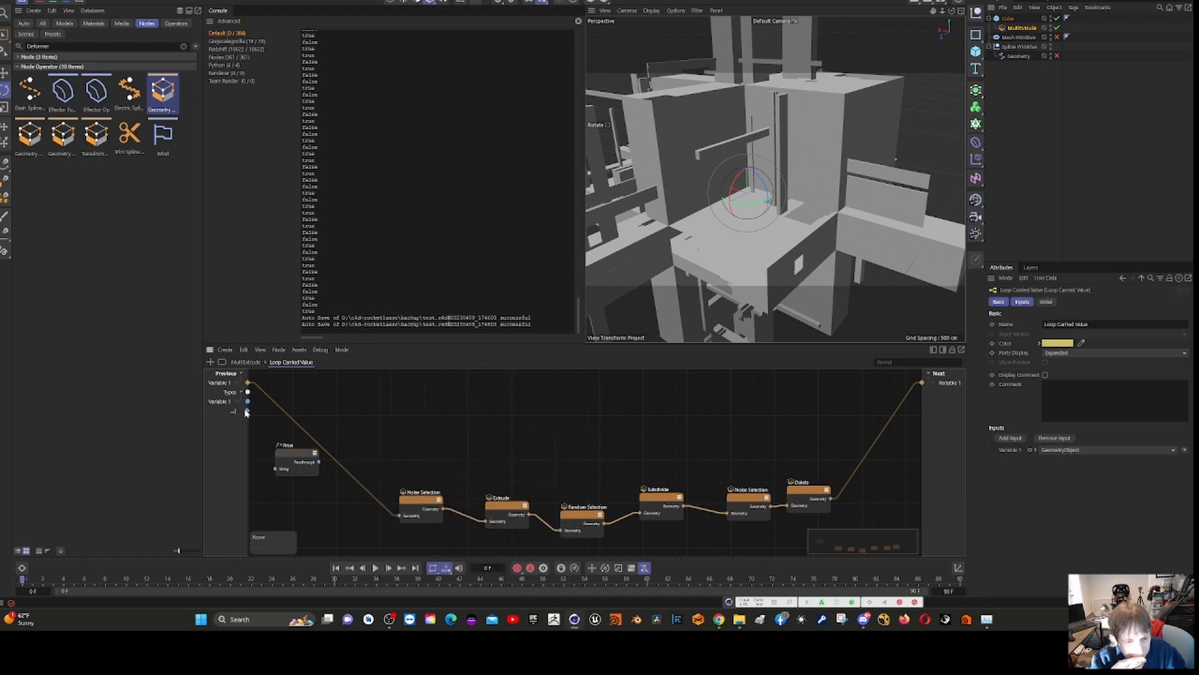
right_click(246, 413)
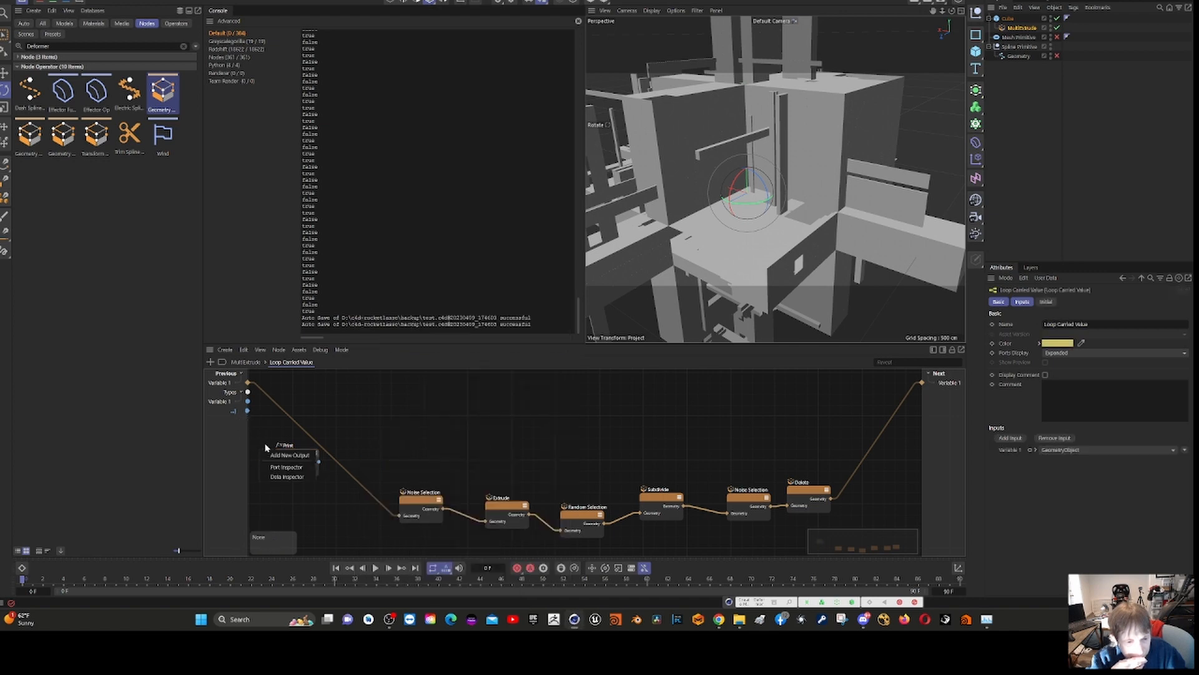
left_click(248, 414)
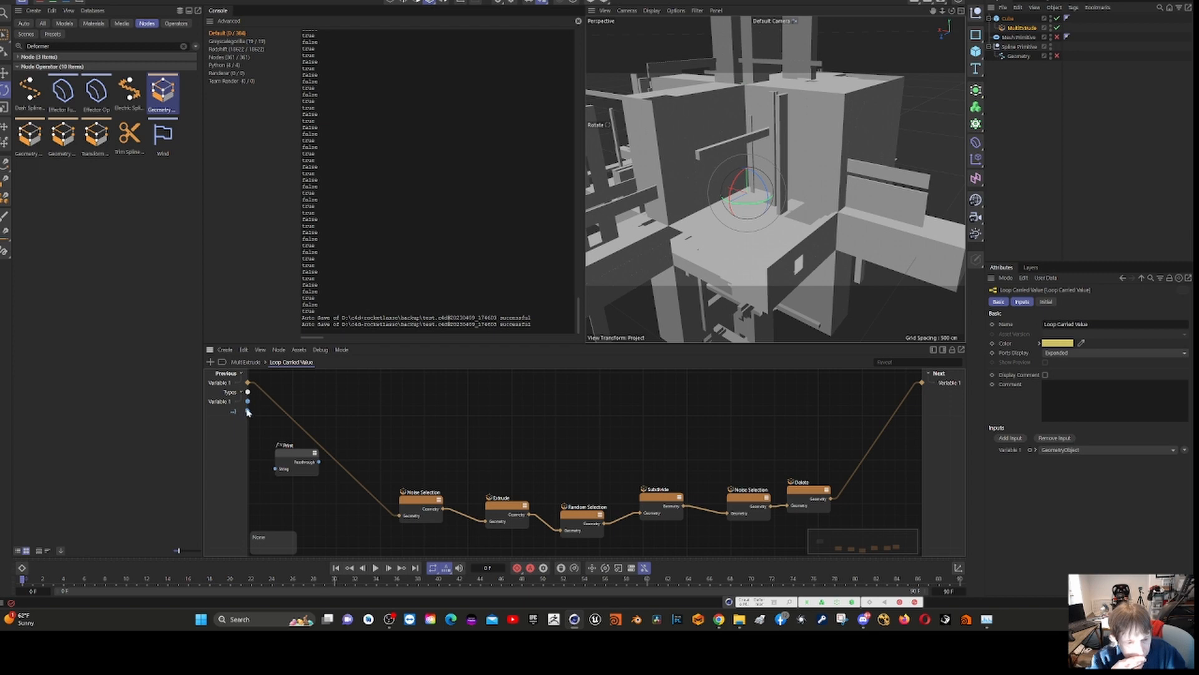
left_click_drag(247, 410, 277, 471)
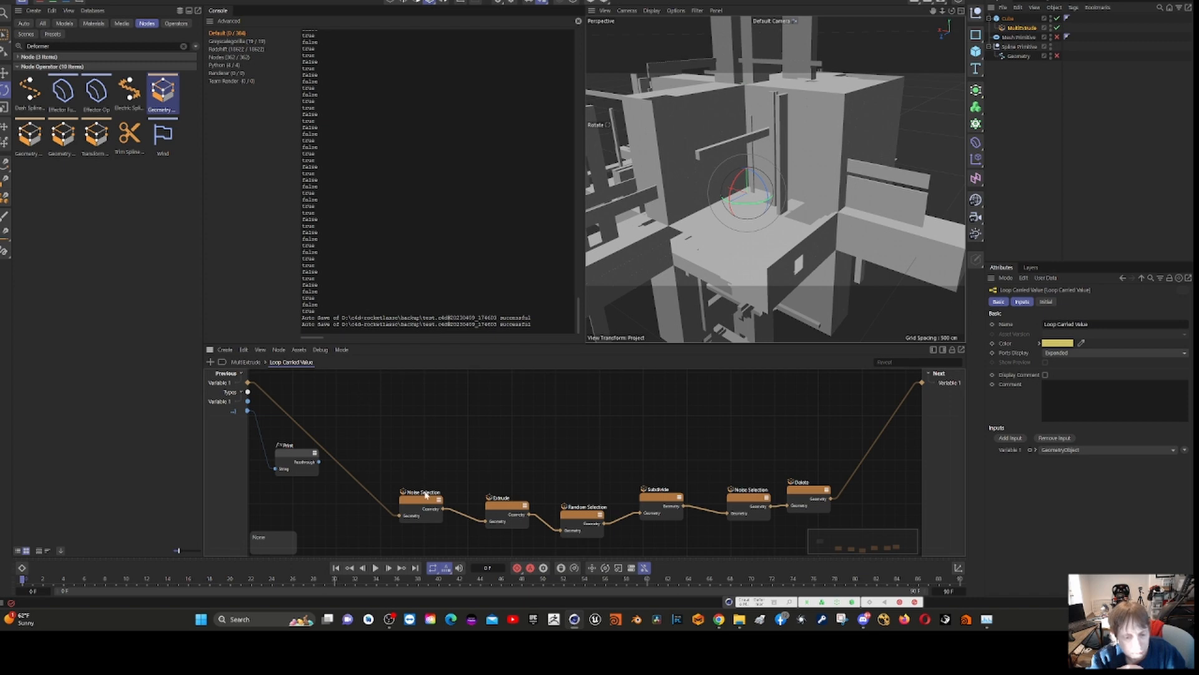
- Check the attributes of the Print and first Noise Selection nodes, and try to draw a connection from Print's Passthrough output
left_click(298, 460)
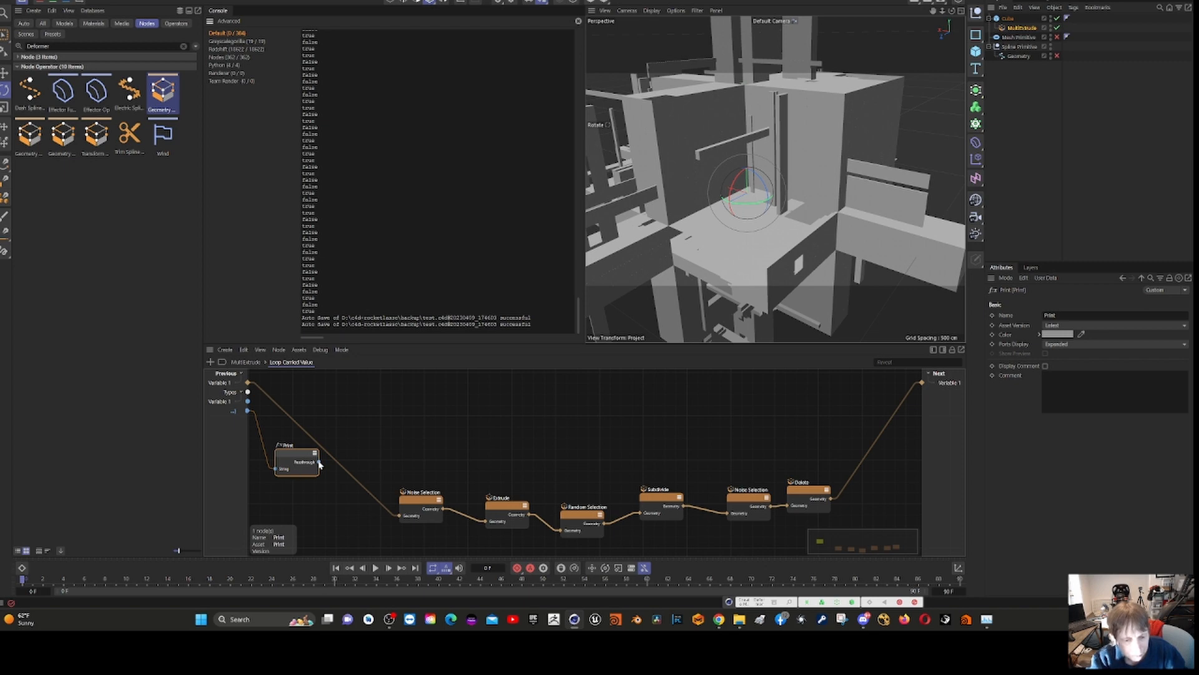
left_click(413, 503)
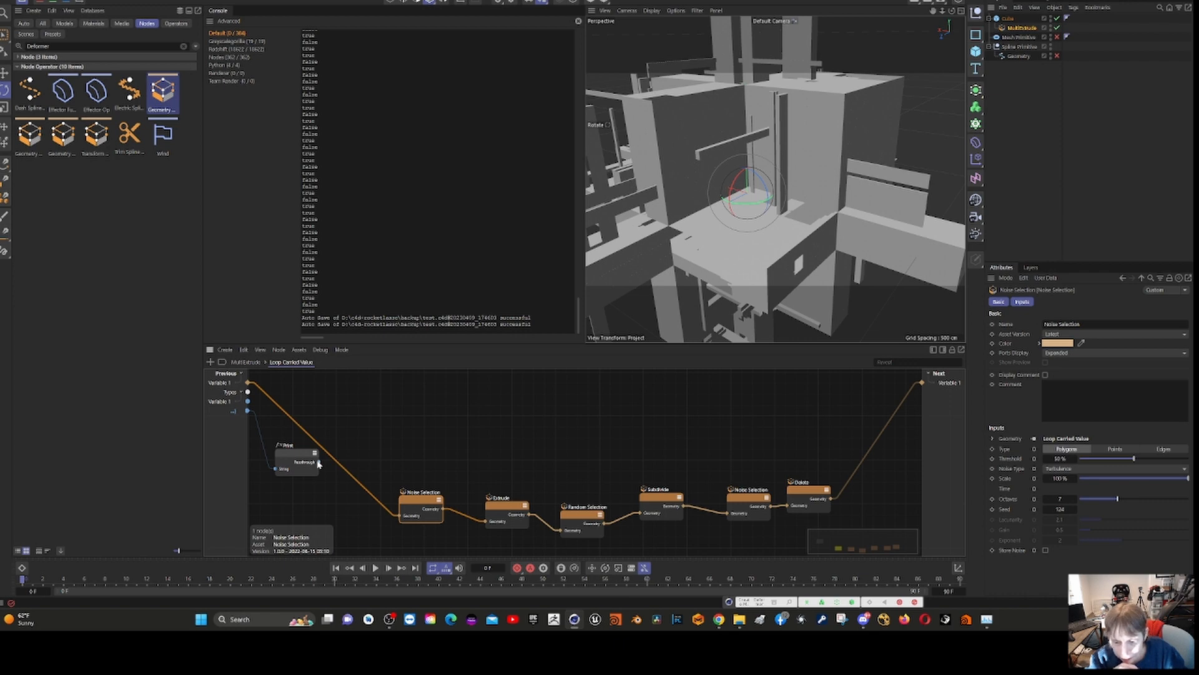
left_click_drag(319, 462, 350, 507)
left_click(288, 466)
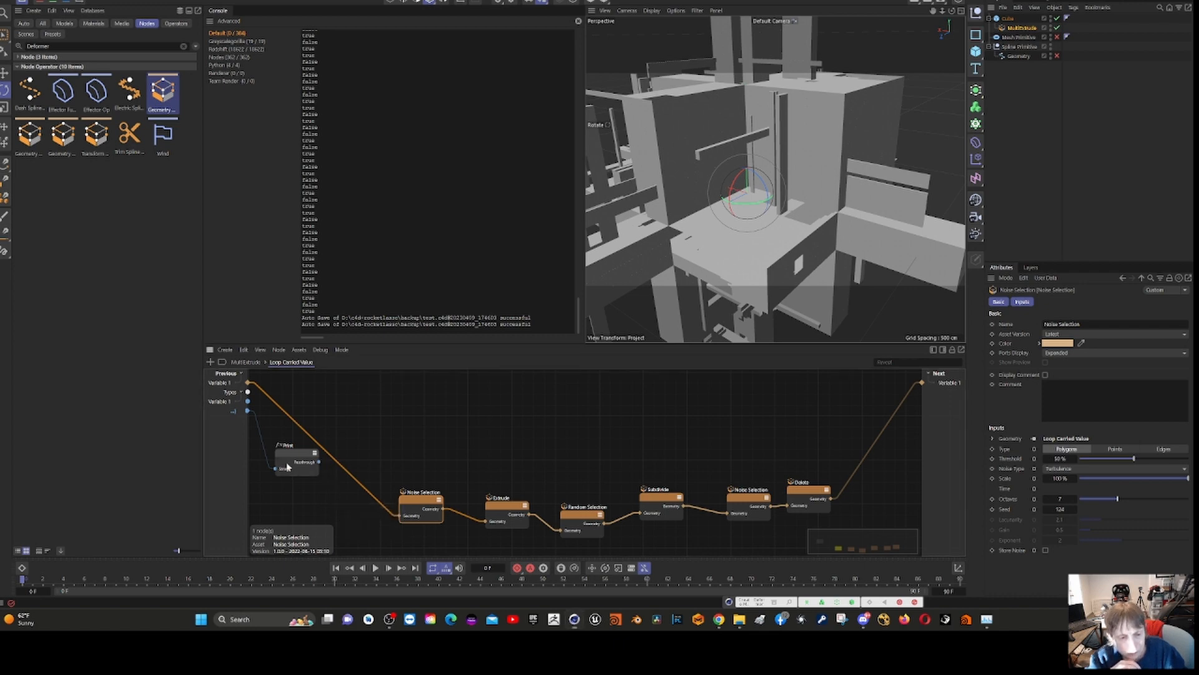
left_click(289, 465)
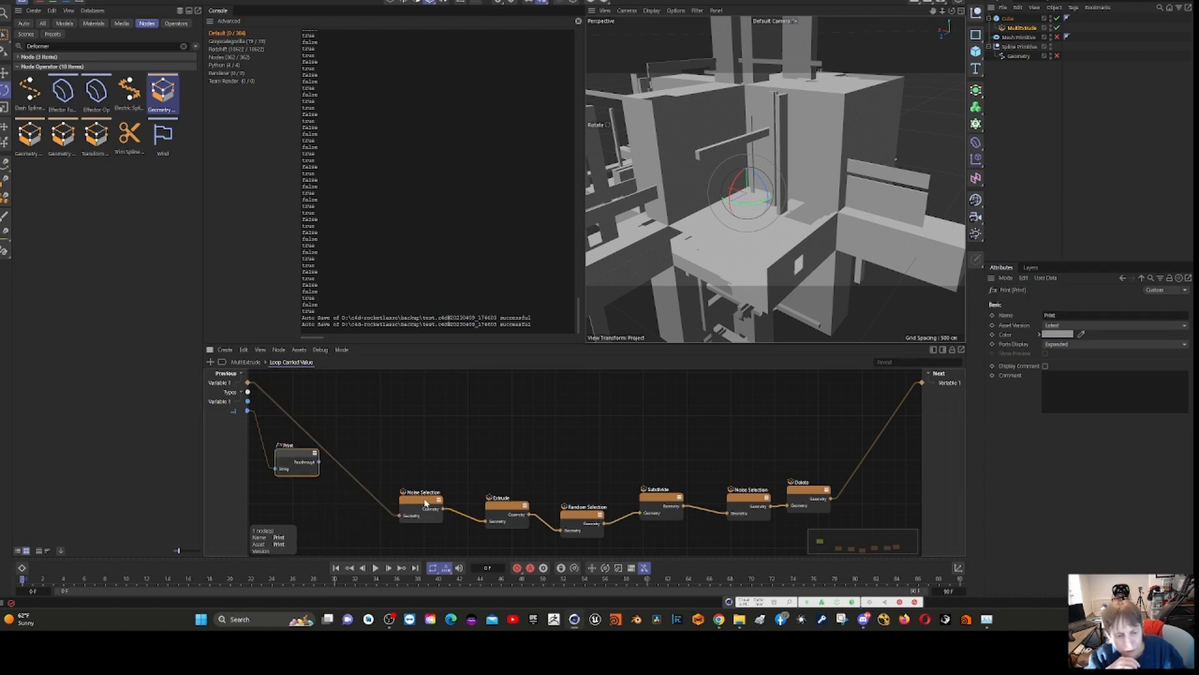
- Move the first Noise Selection node higher, delete the connection into Print and reposition the Print node below it
left_click_drag(427, 507, 418, 444)
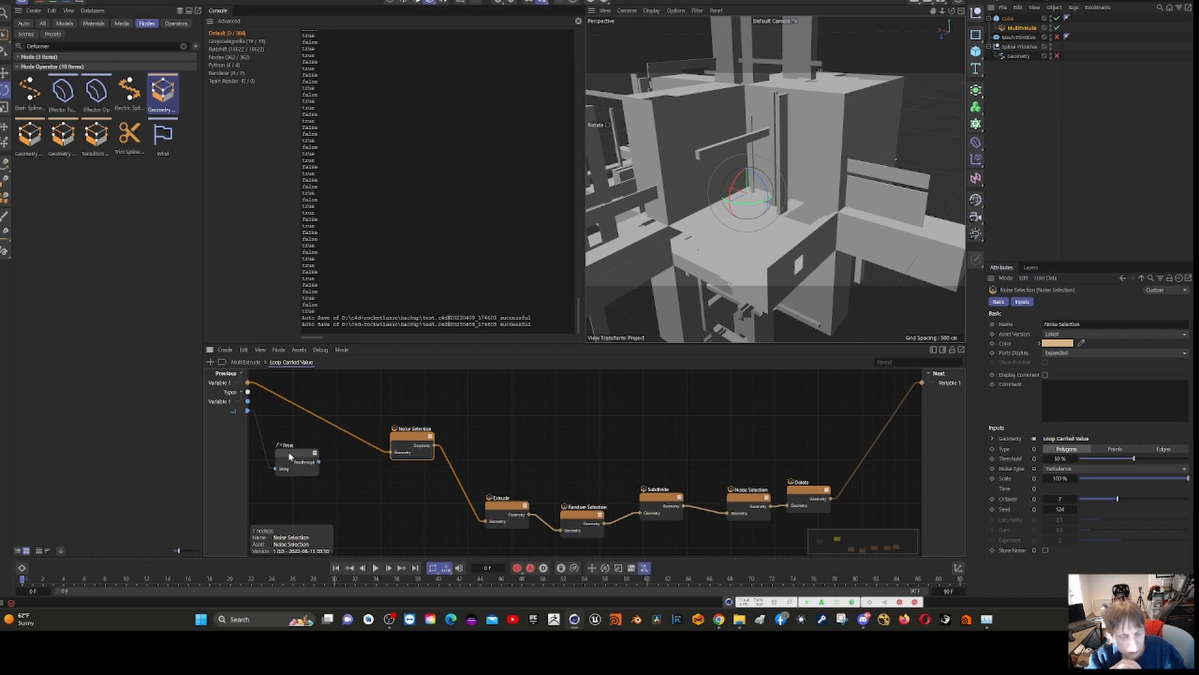
left_click_drag(288, 455, 325, 479)
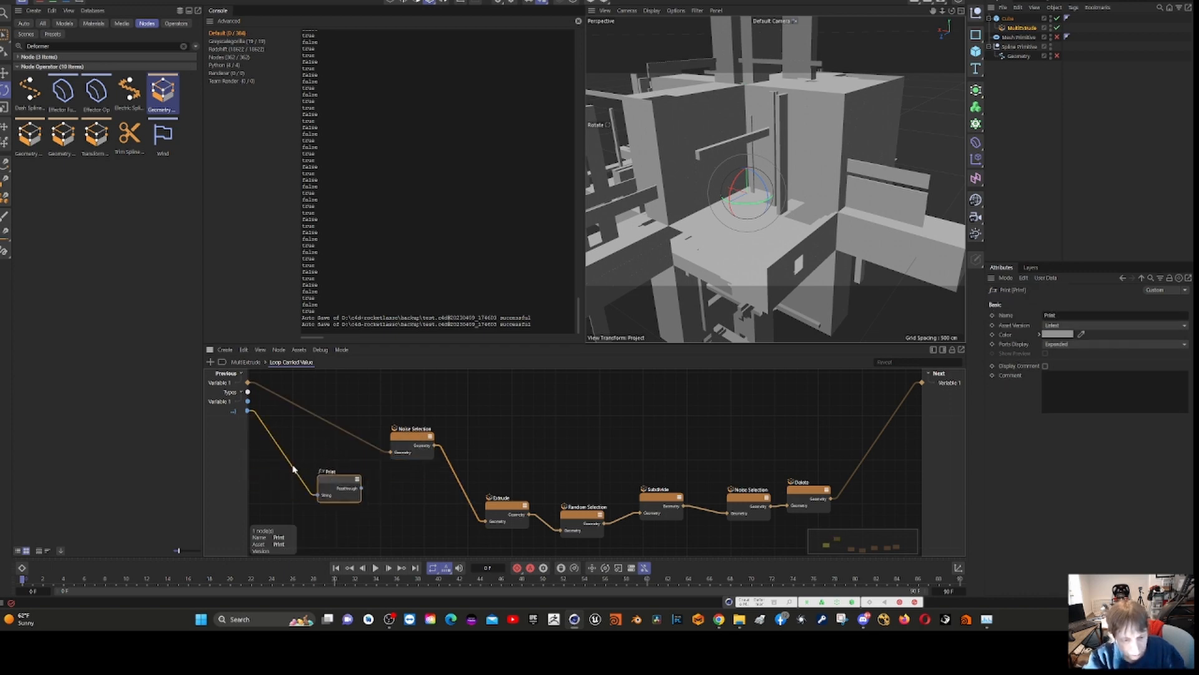
left_click(293, 469)
key("Delete")
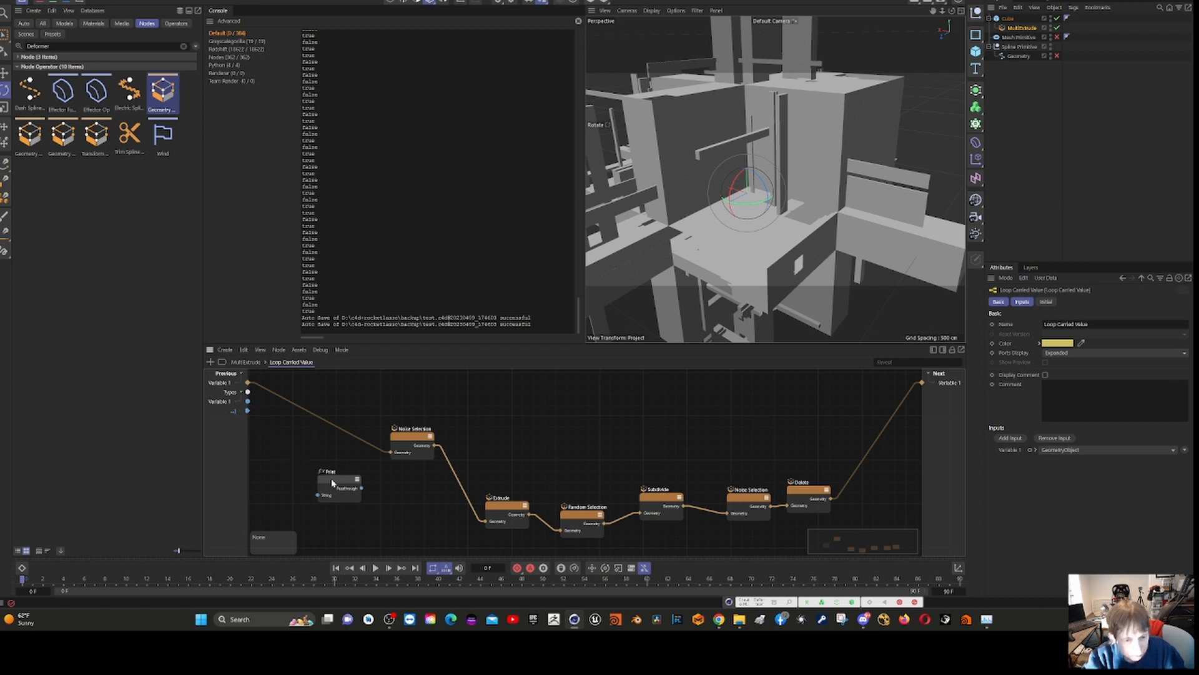
left_click(342, 483)
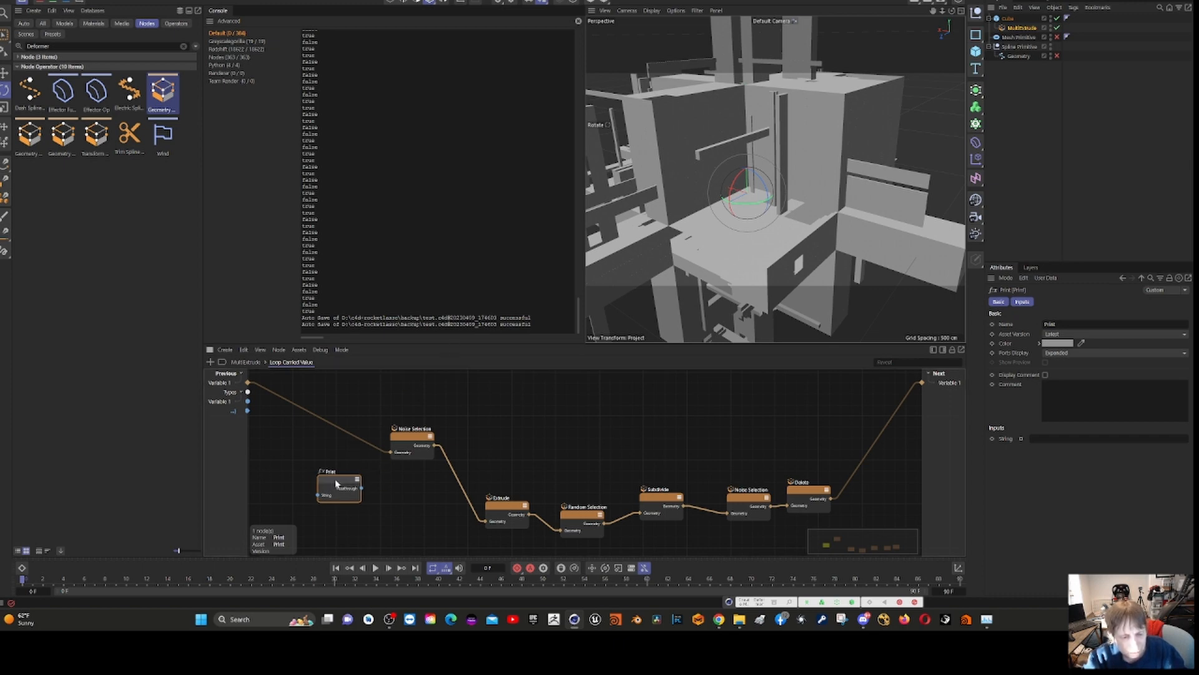
left_click_drag(341, 489, 314, 466)
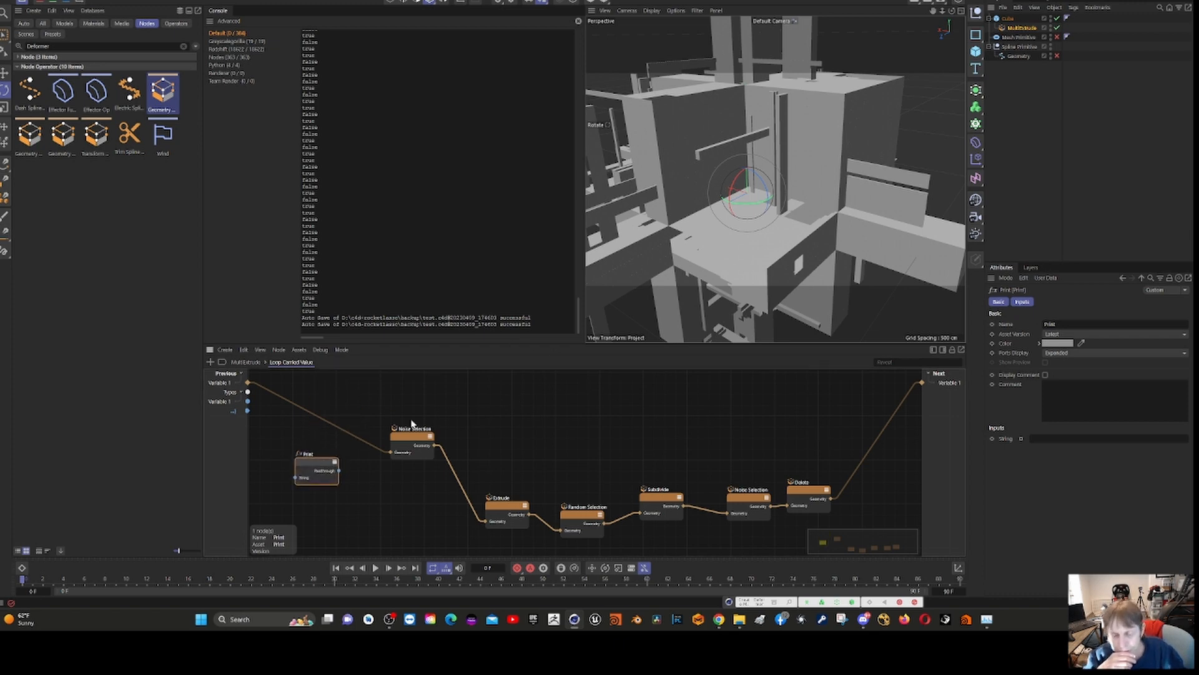
- Return to the top-level MultiExtrude graph and lower the Range node's End value to 1
left_click(238, 364)
left_click(377, 477)
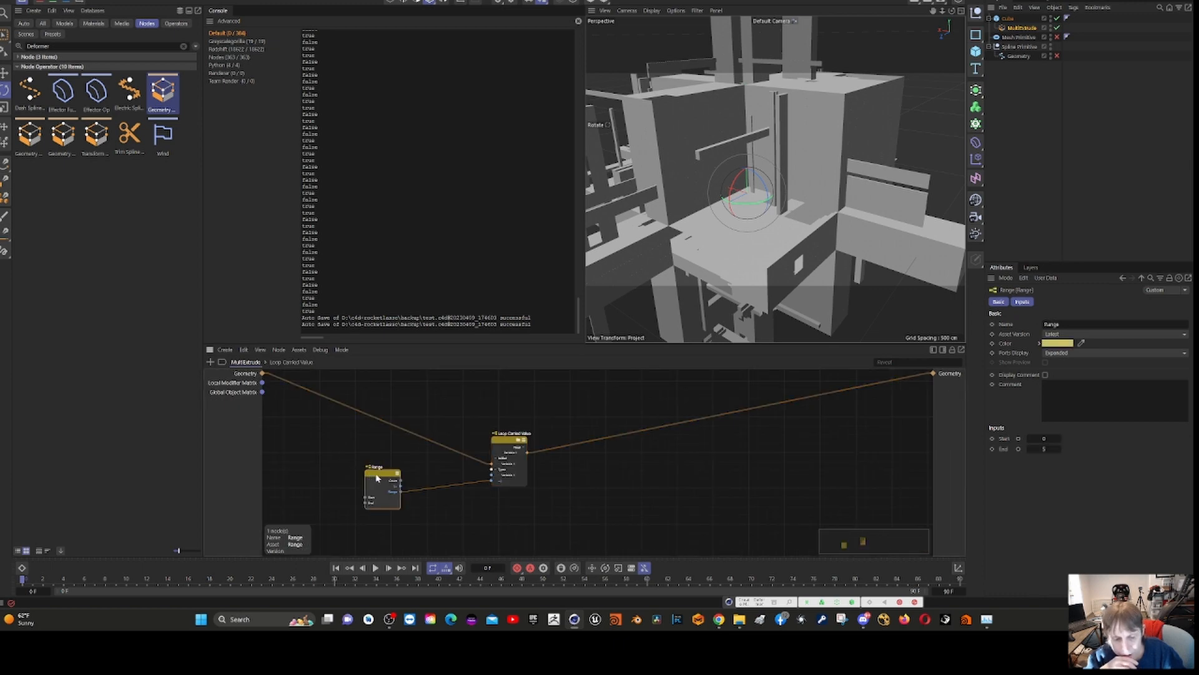
left_click(1030, 450)
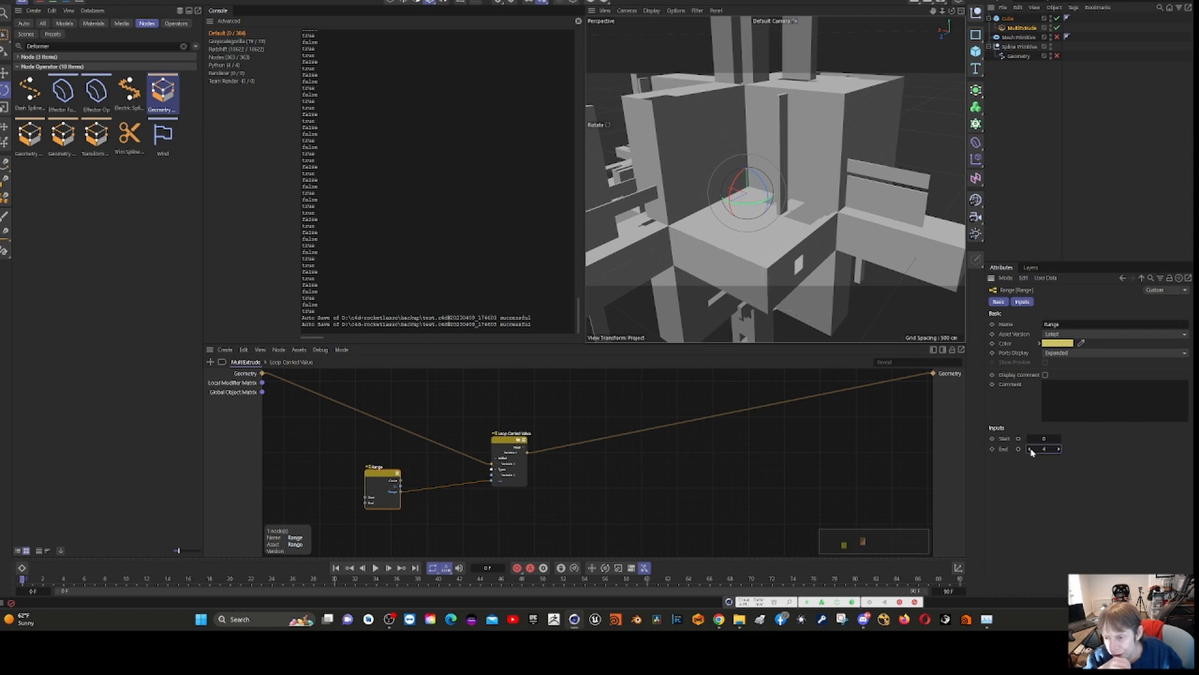
left_click(1030, 449)
left_click(1031, 449)
left_click(1030, 450)
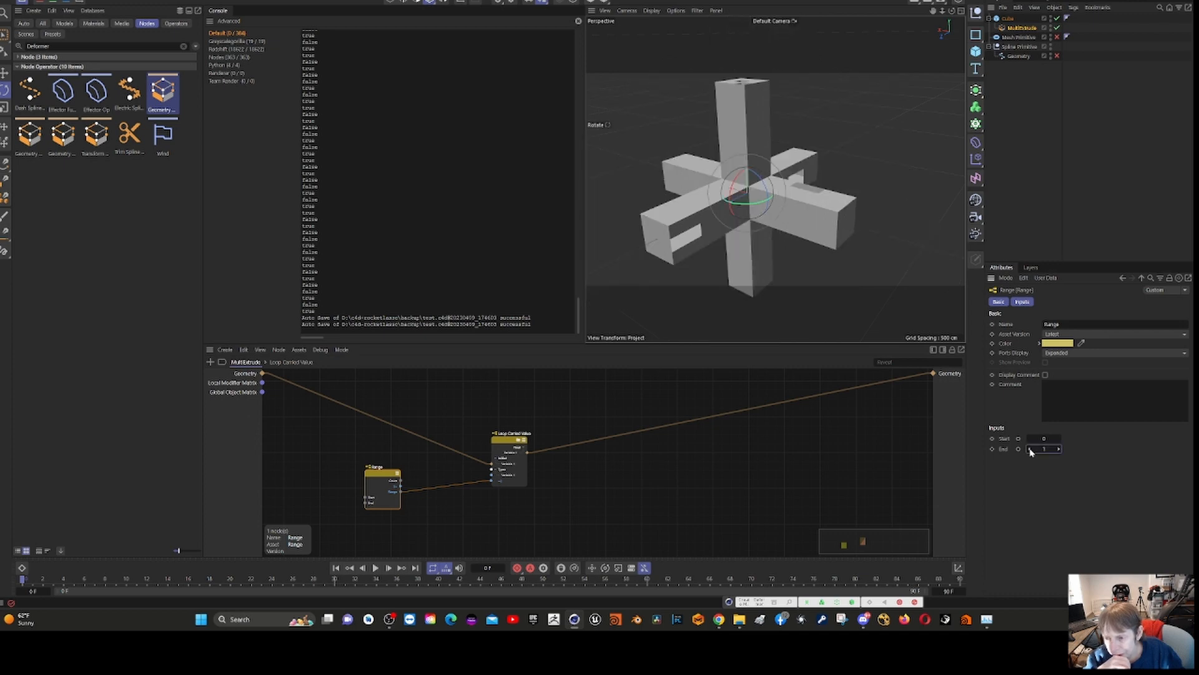
- Raise the MultiExtrude Range node's End value to 3 and look into the Loop Carried Value nodes of MultiExtrude and PlaneLoop
left_click(1058, 449)
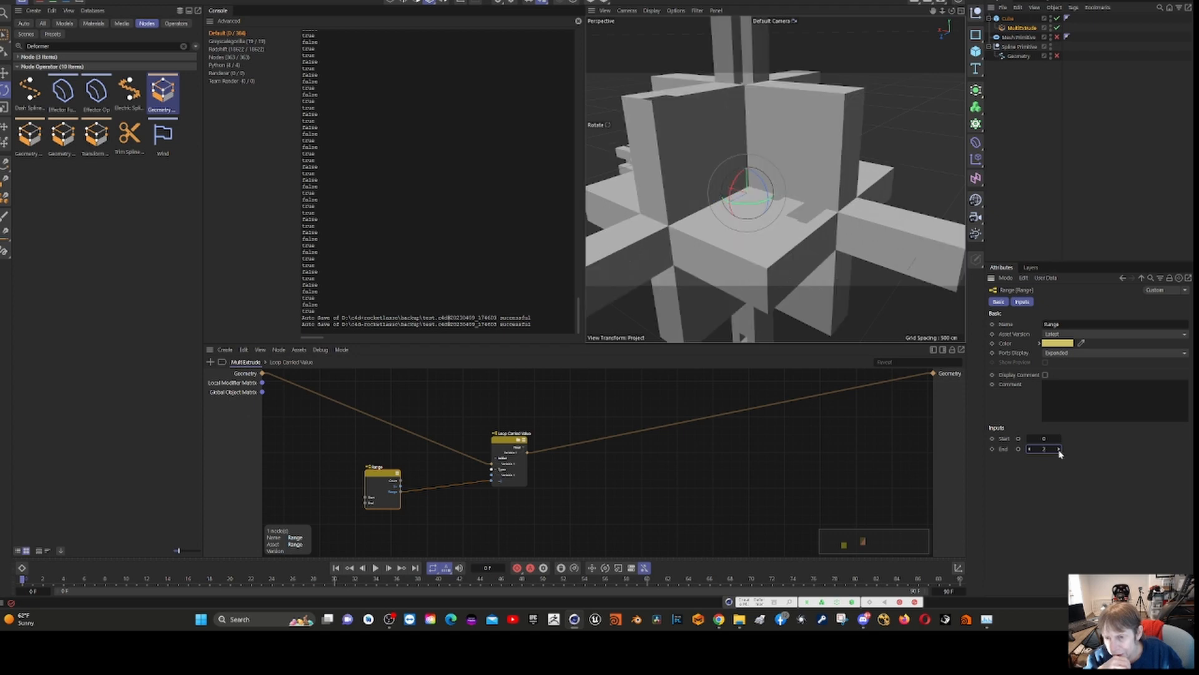
left_click(1059, 449)
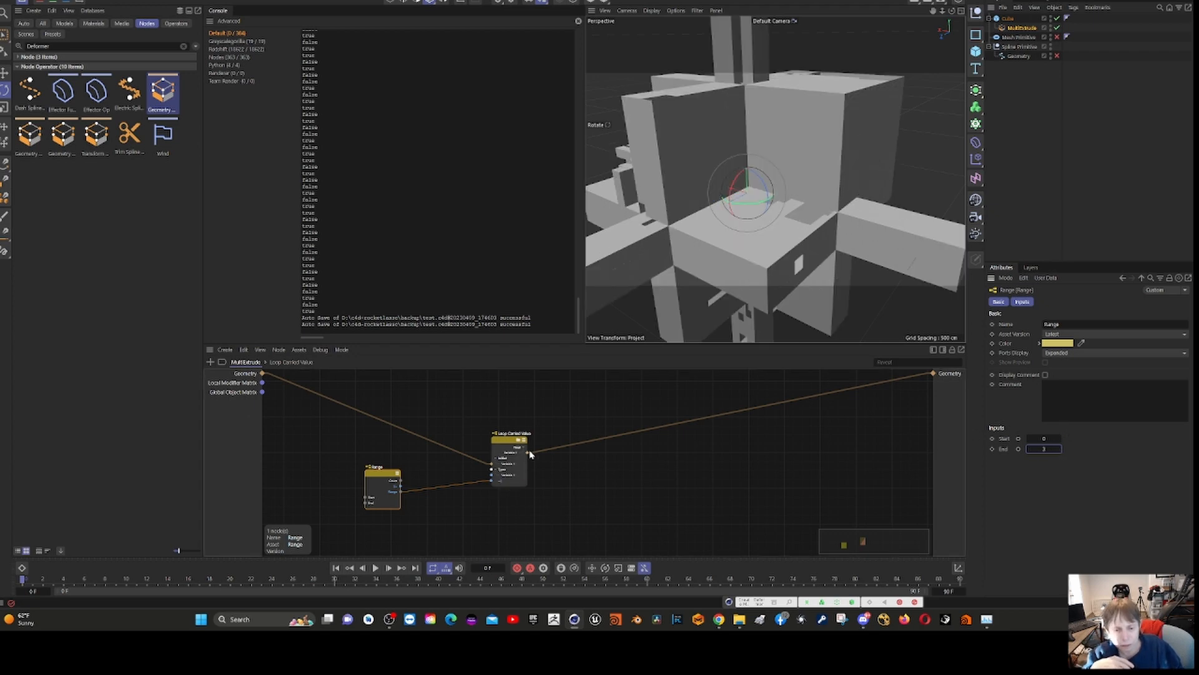
double_click(508, 440)
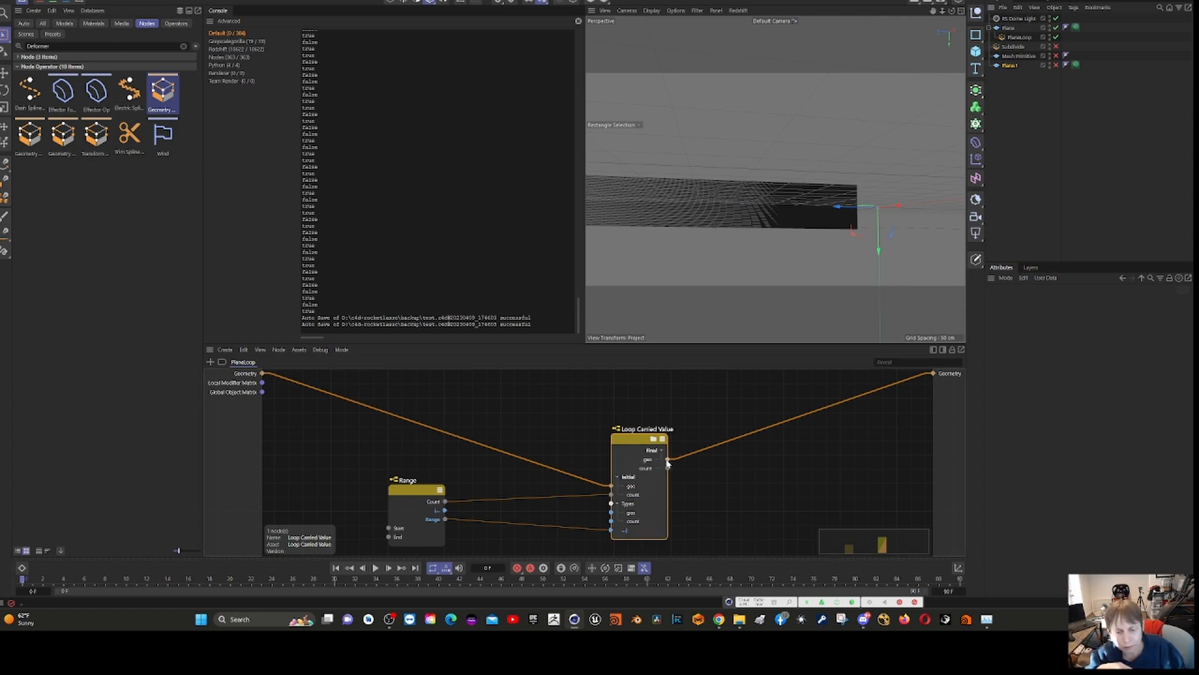
double_click(639, 454)
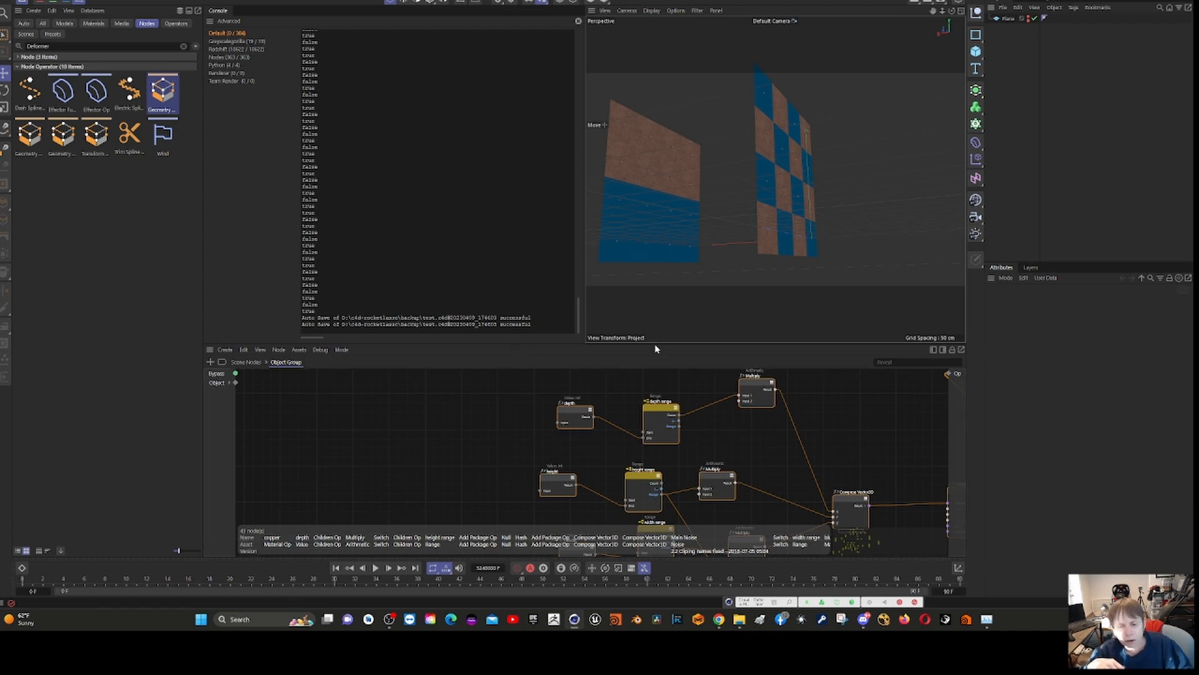
- Enlarge the node editor over the console and viewport, and deselect all nodes of the Object Group graph
left_click_drag(655, 340, 610, 198)
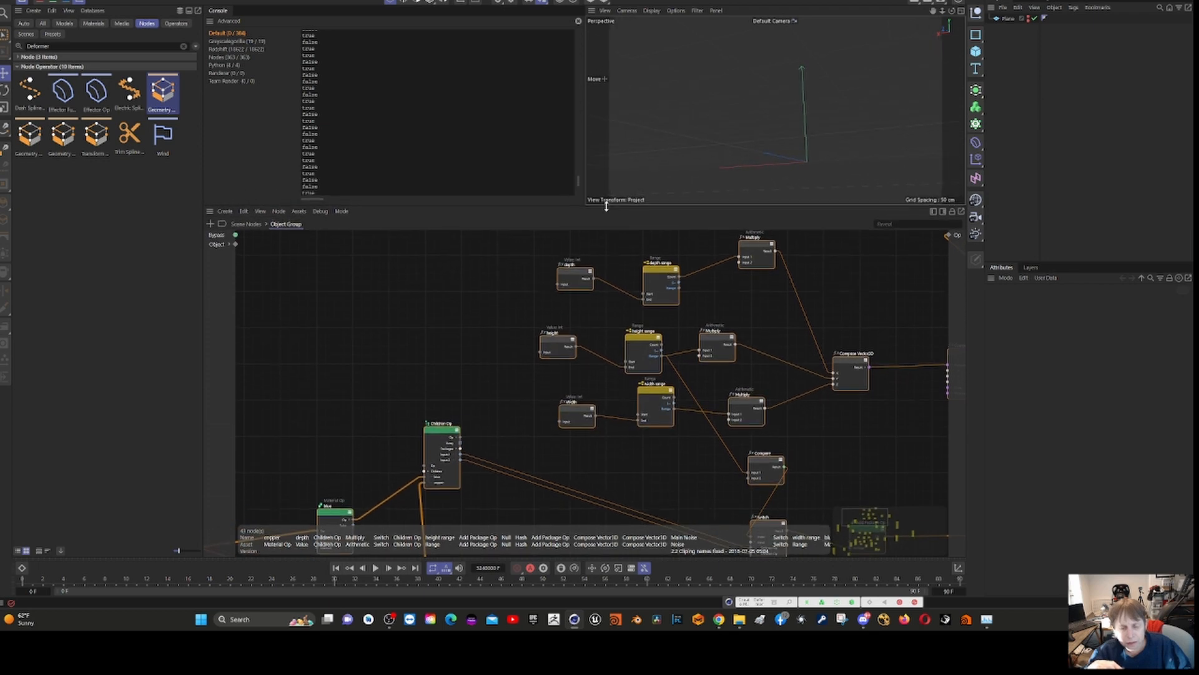
scroll(431, 313, "down", 5)
scroll(420, 312, "down", 3)
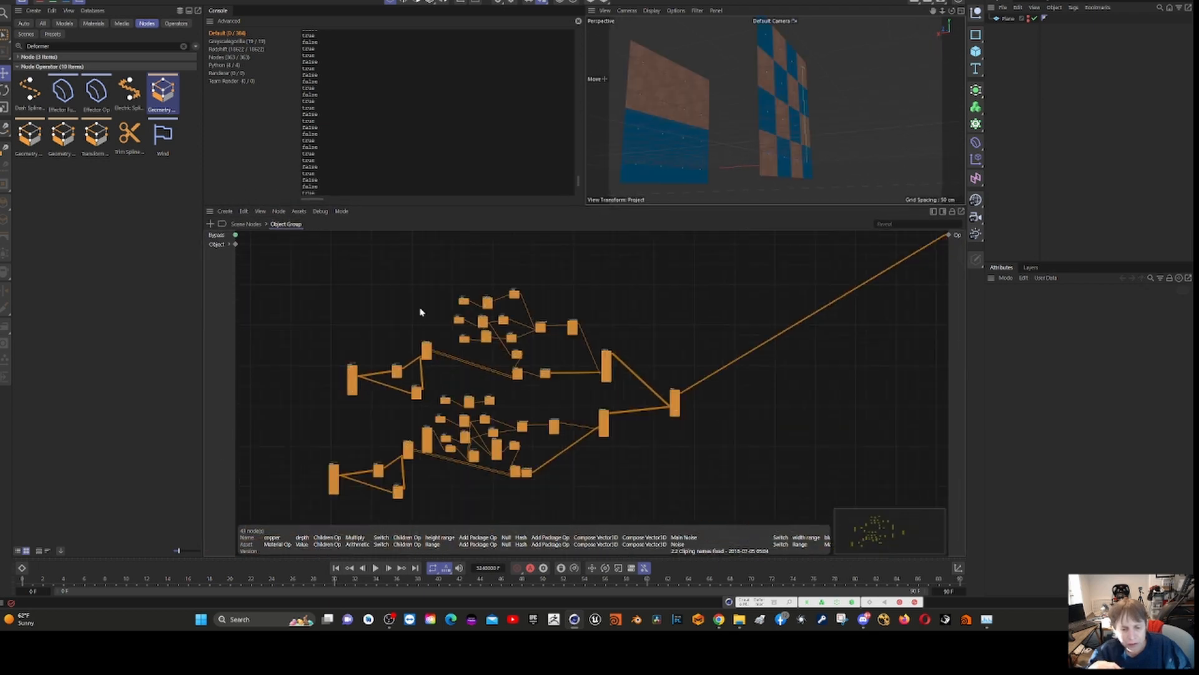
left_click(698, 474)
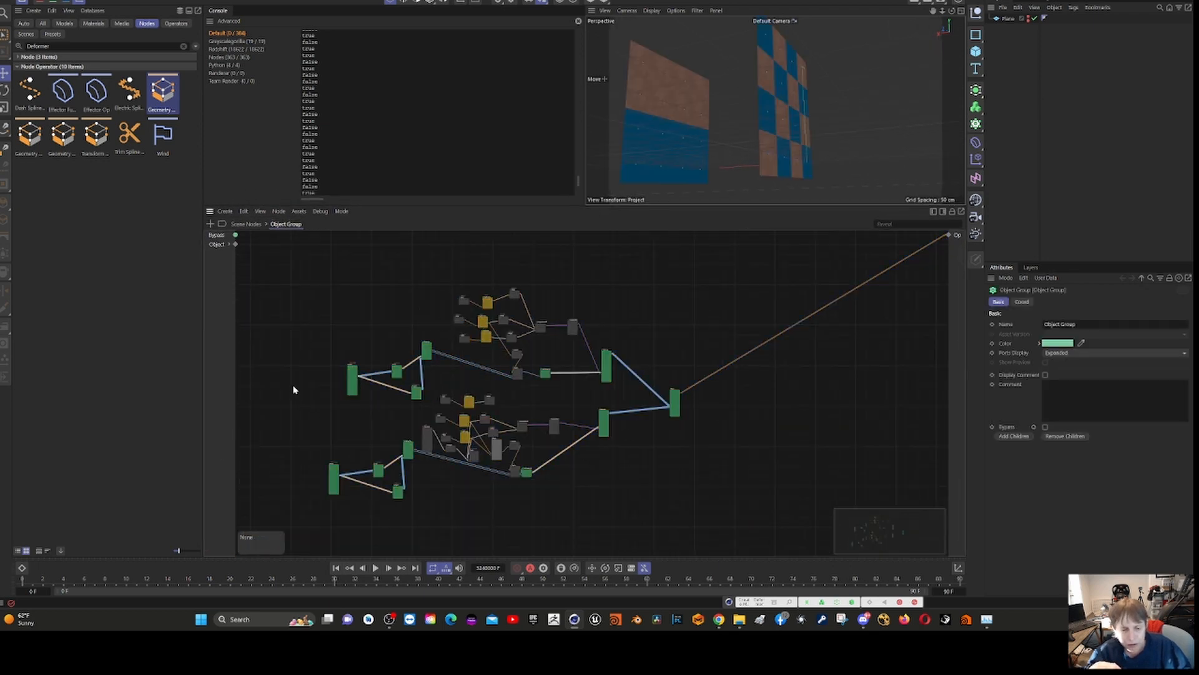
- Examine the Object Group graph from the Plane and material nodes through Switch, Add Package Op and Matrix Op to the final Null
scroll(294, 389, "up", 8)
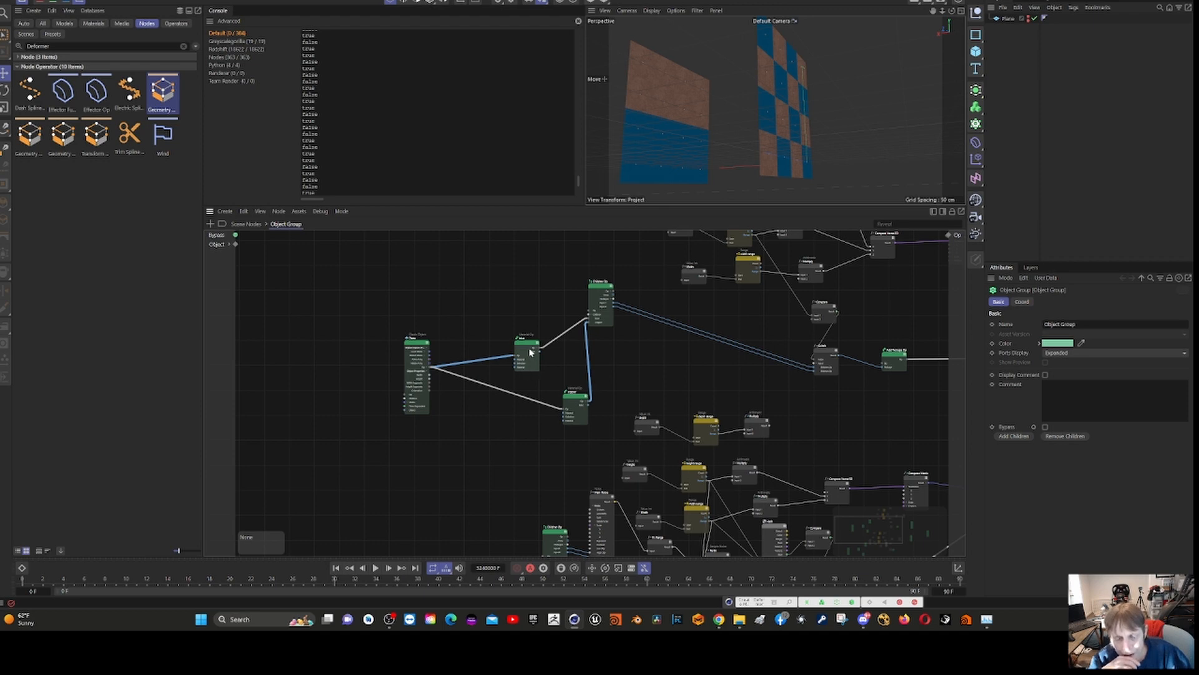
scroll(559, 326, "down", 3)
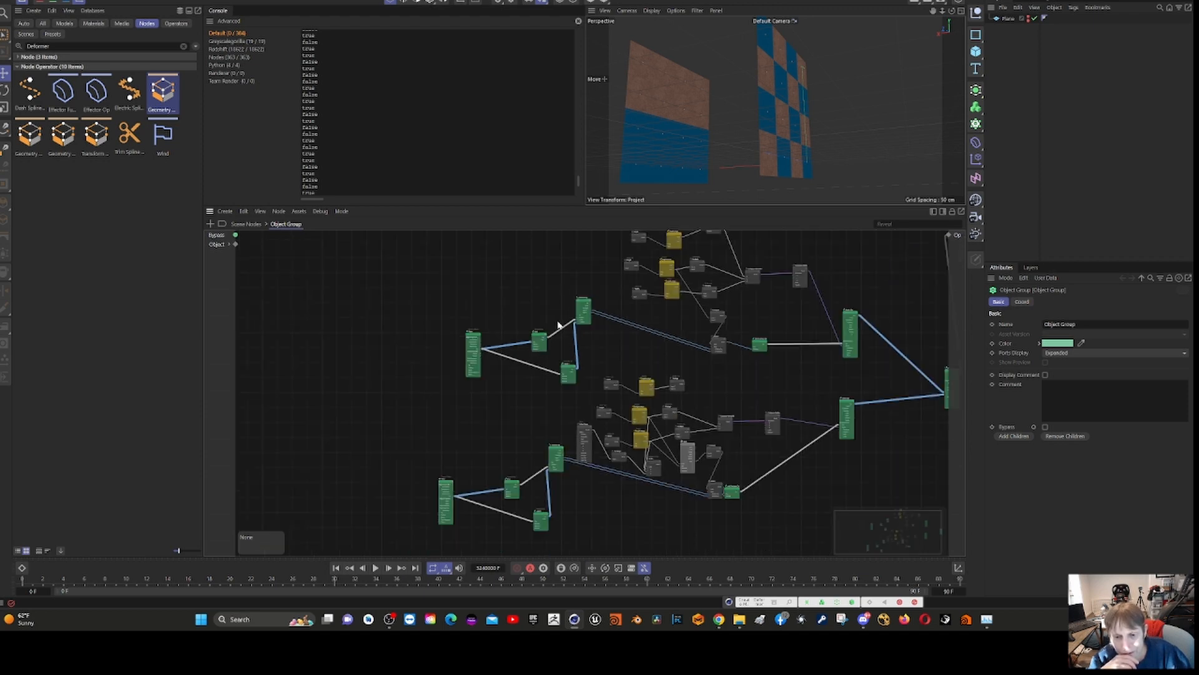
scroll(559, 325, "down", 2)
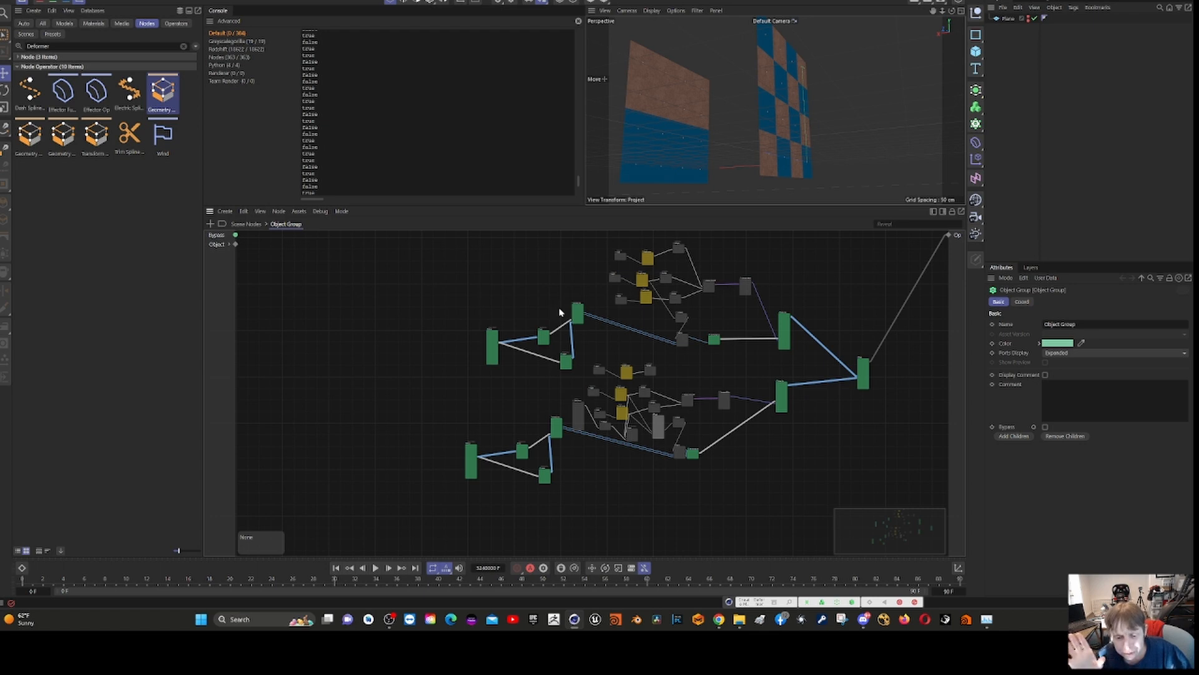
scroll(444, 392, "up", 5)
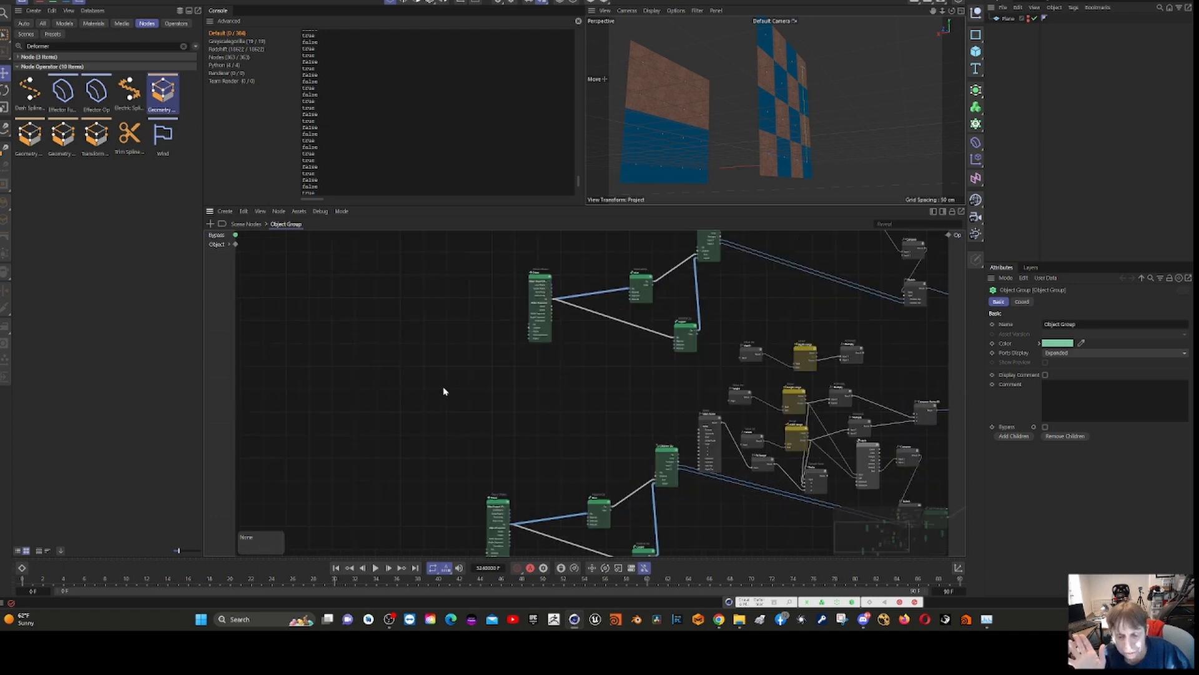
scroll(443, 391, "up", 3)
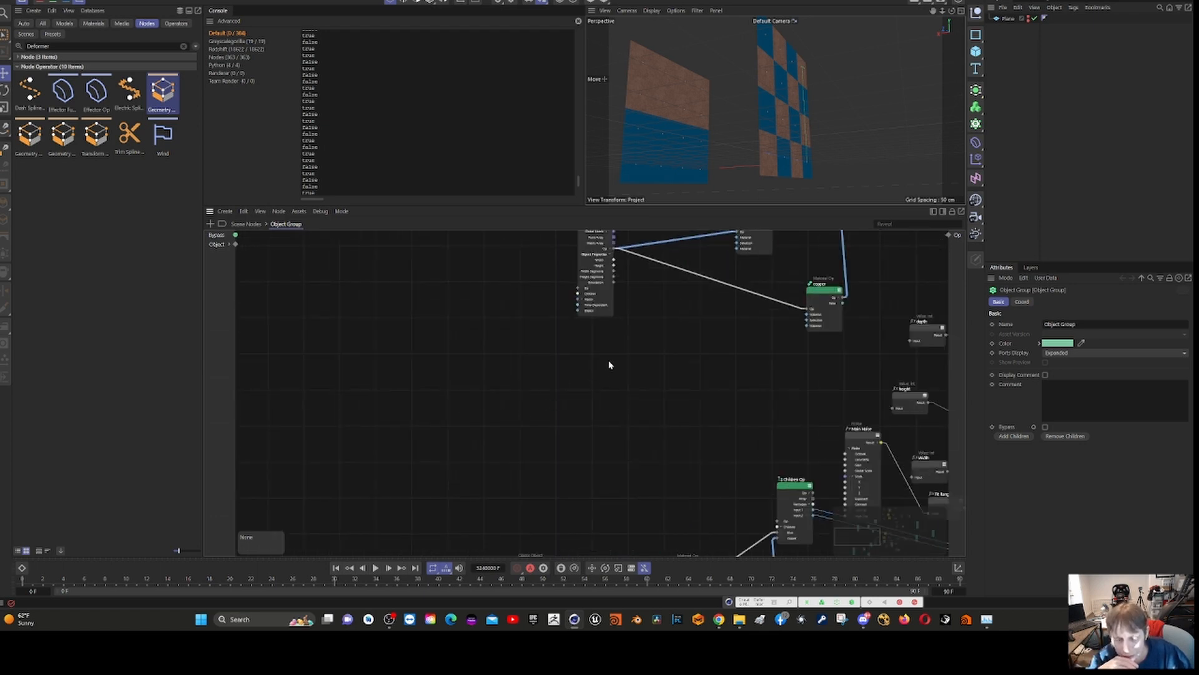
right_click(634, 381)
left_click(698, 332)
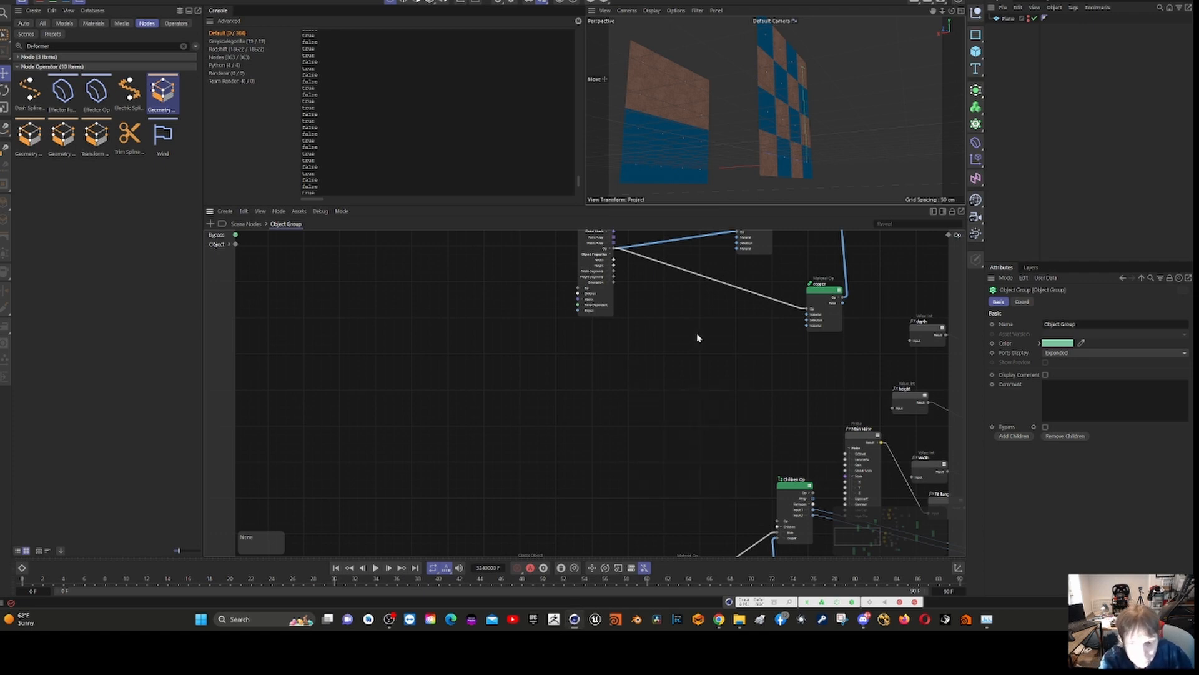
middle_click_drag(696, 336, 0, 525)
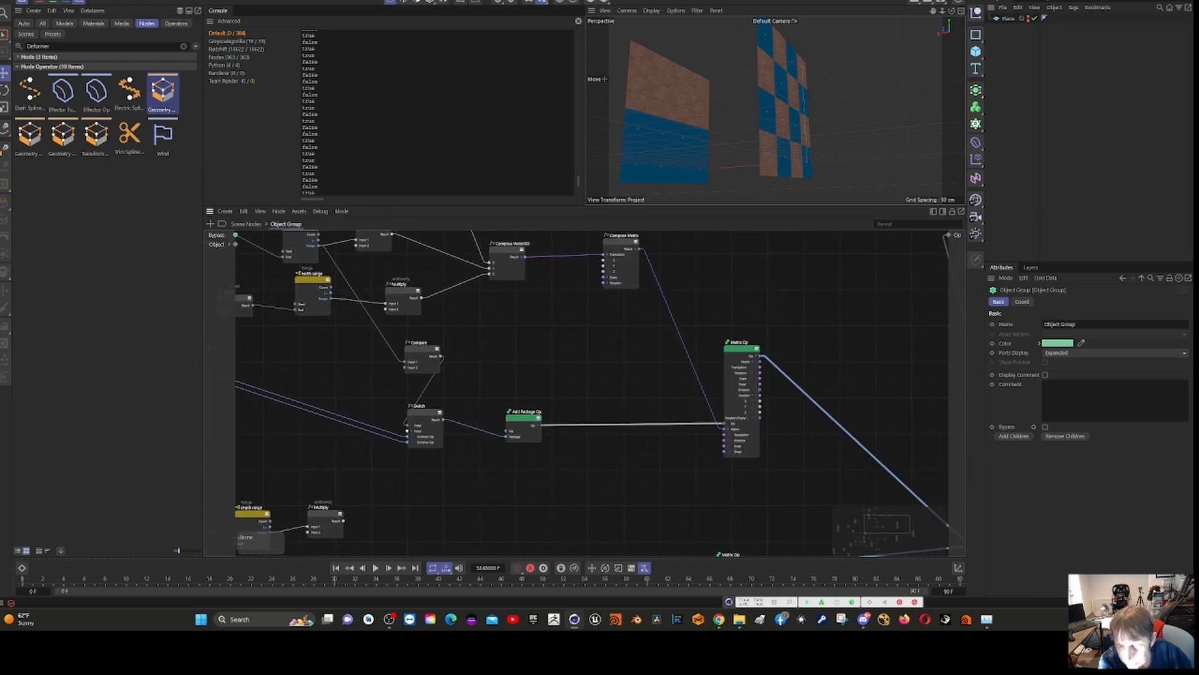
middle_click_drag(700, 406, 477, 290)
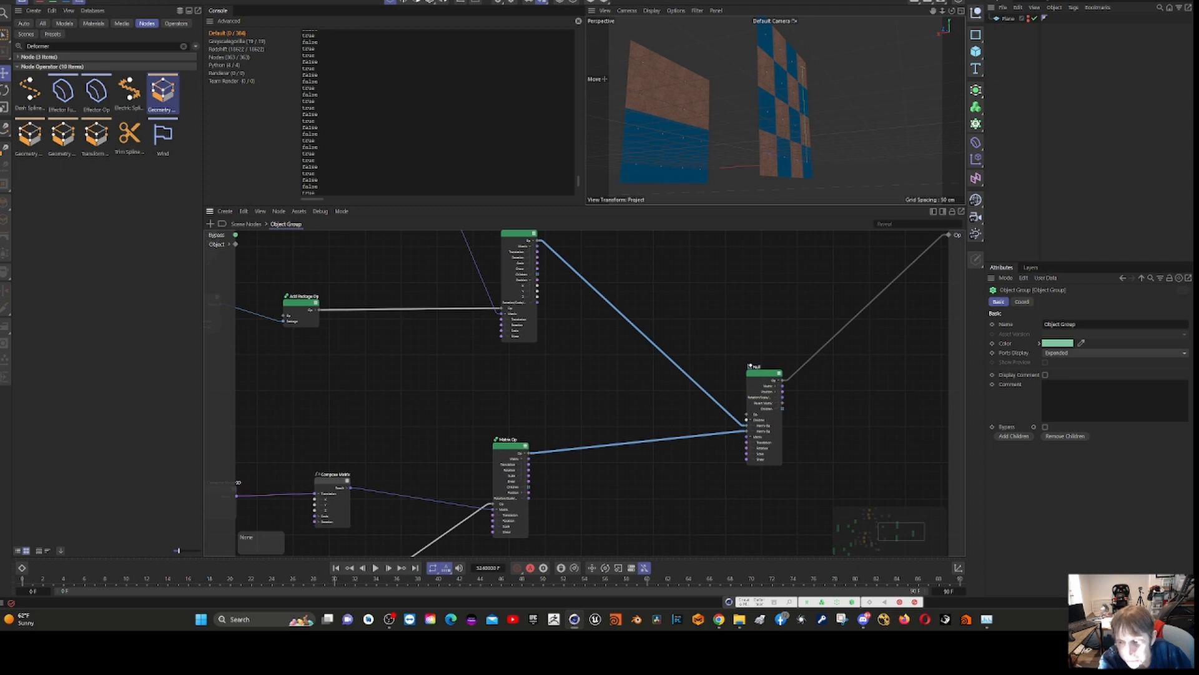
middle_click_drag(562, 375, 643, 366)
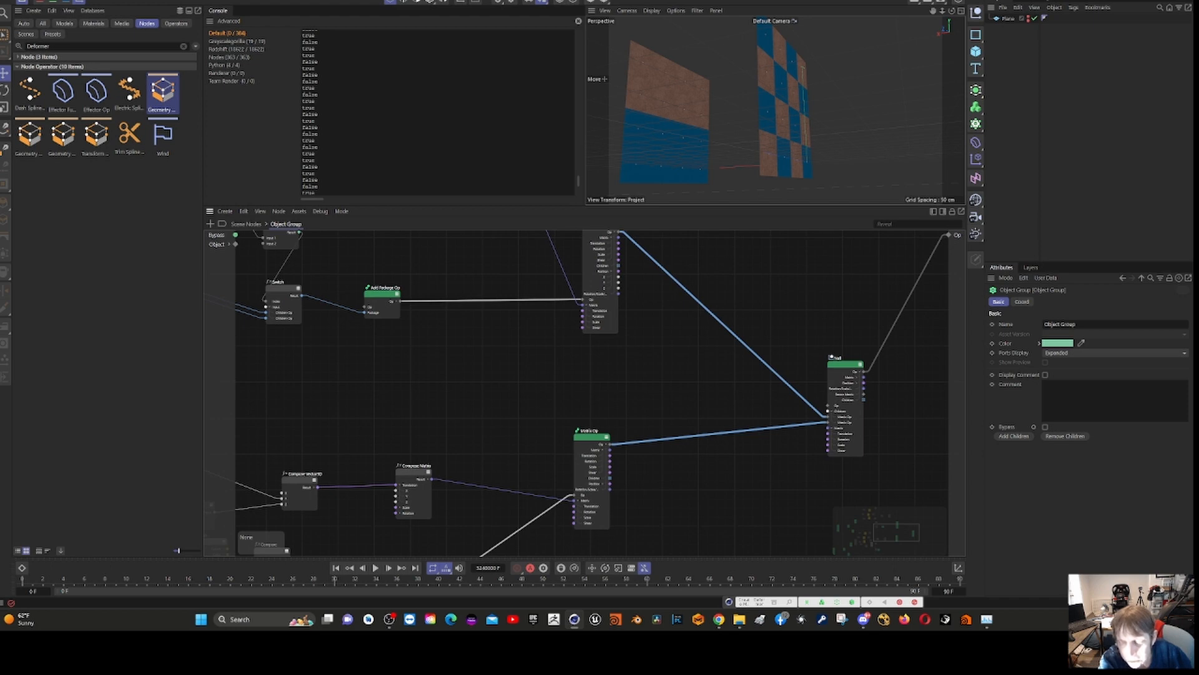
middle_click_drag(643, 366, 797, 460)
middle_click_drag(442, 290, 447, 254)
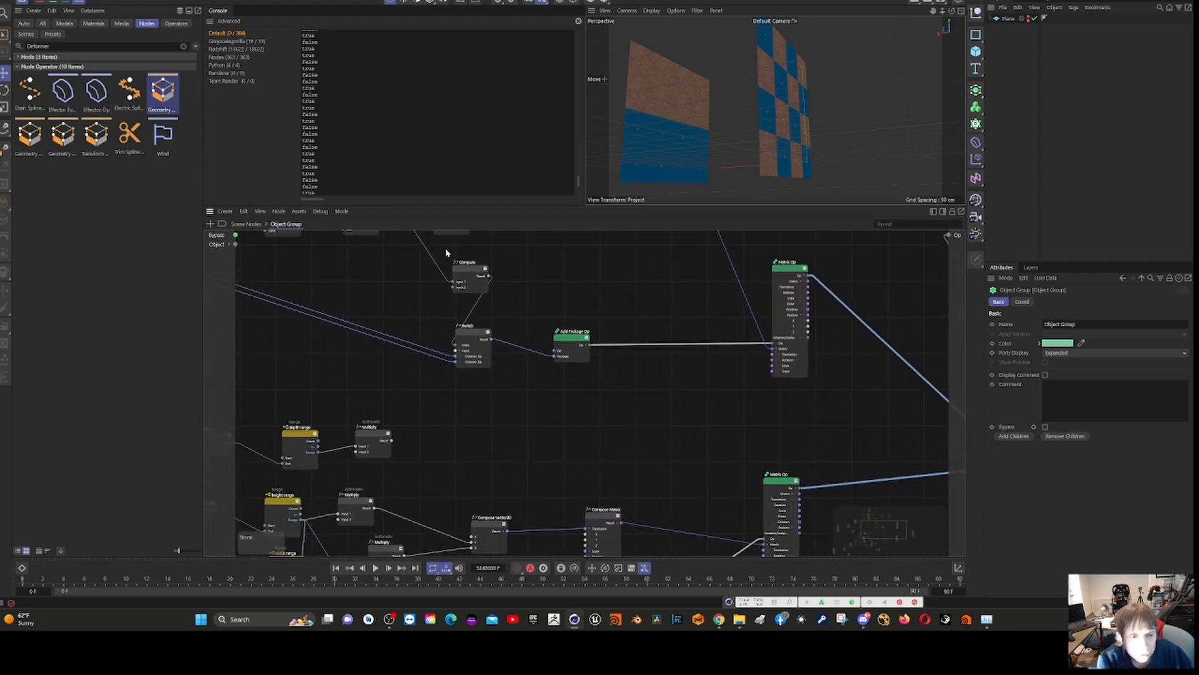
- View the Object Group's connection to Scene Root at the Scene Nodes level and reopen the group
left_click(245, 224)
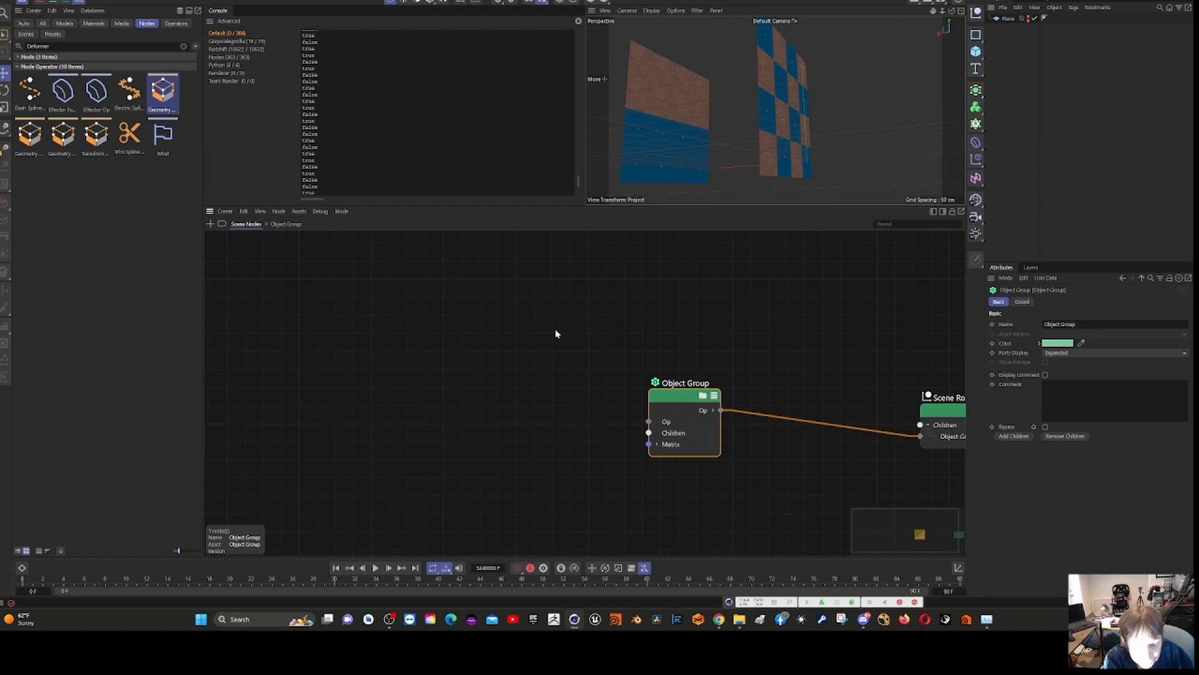
middle_click_drag(556, 334, 323, 305)
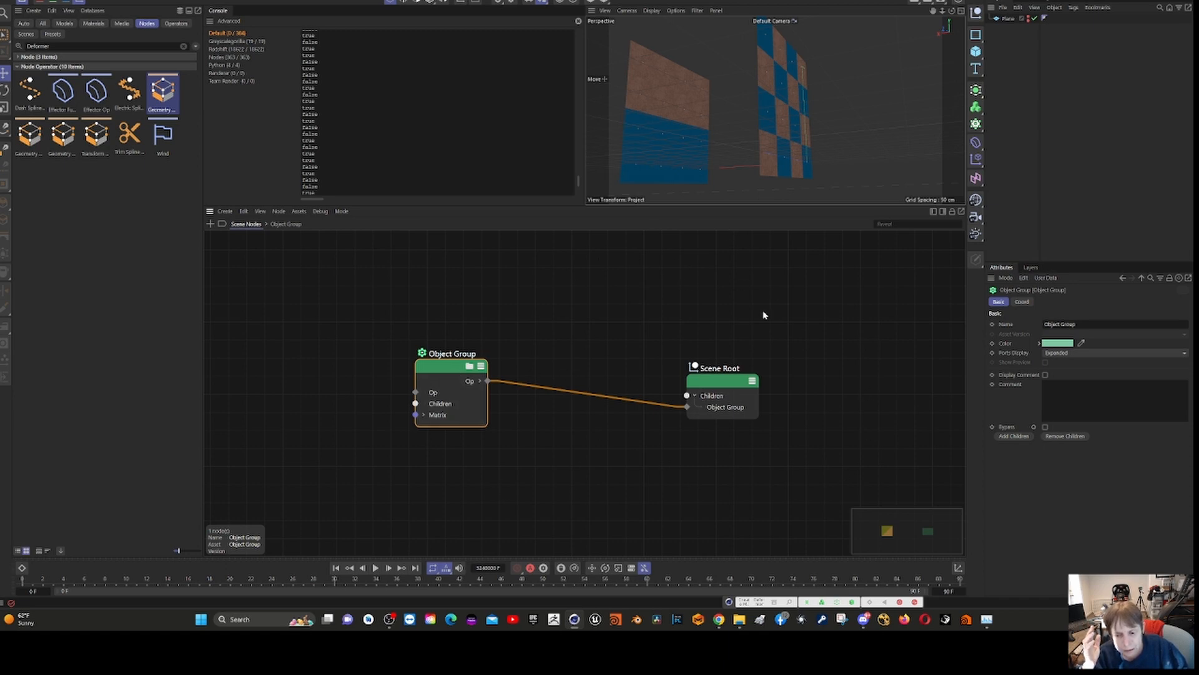
double_click(434, 374)
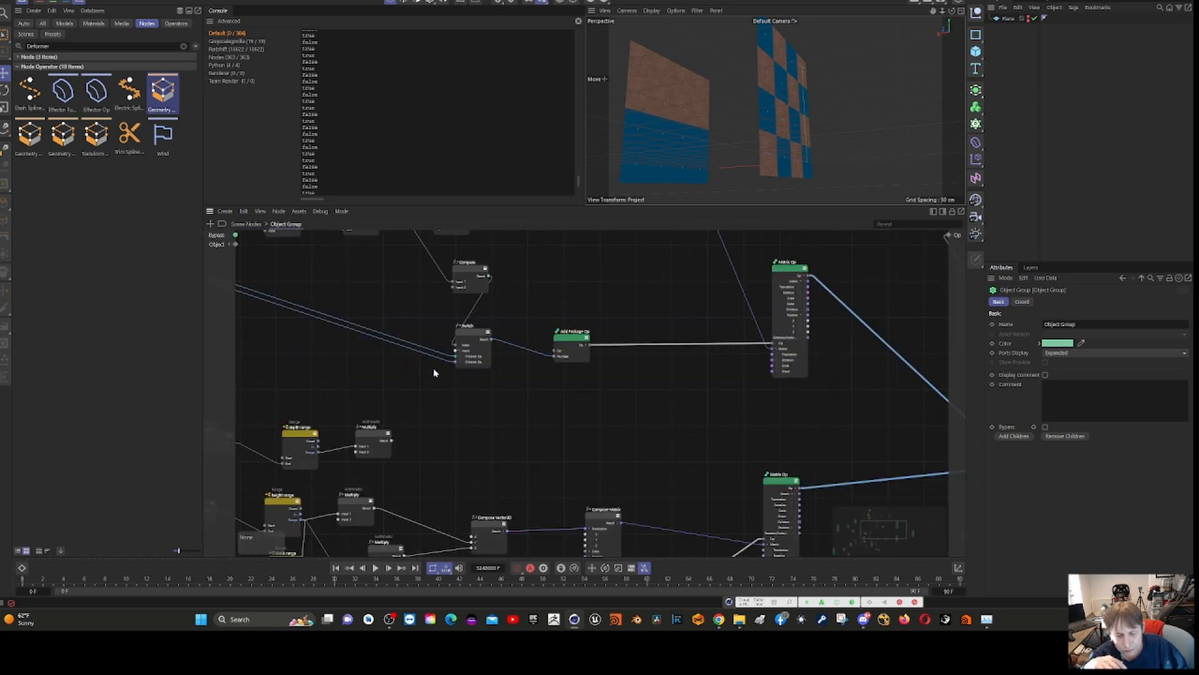
- Examine the two parallel node chains in the Object Group, focusing on the upper Plane node and its blue and copper Material Ops
scroll(578, 392, "down", 6)
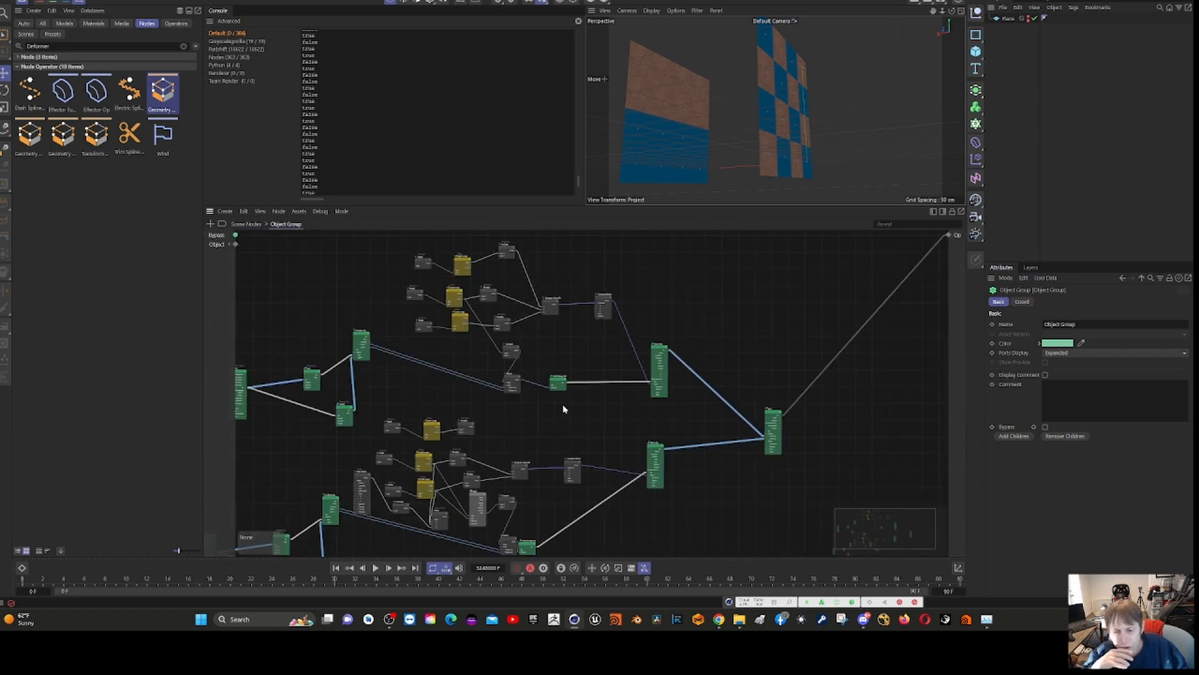
scroll(568, 394, "up", 2)
scroll(573, 384, "down", 2)
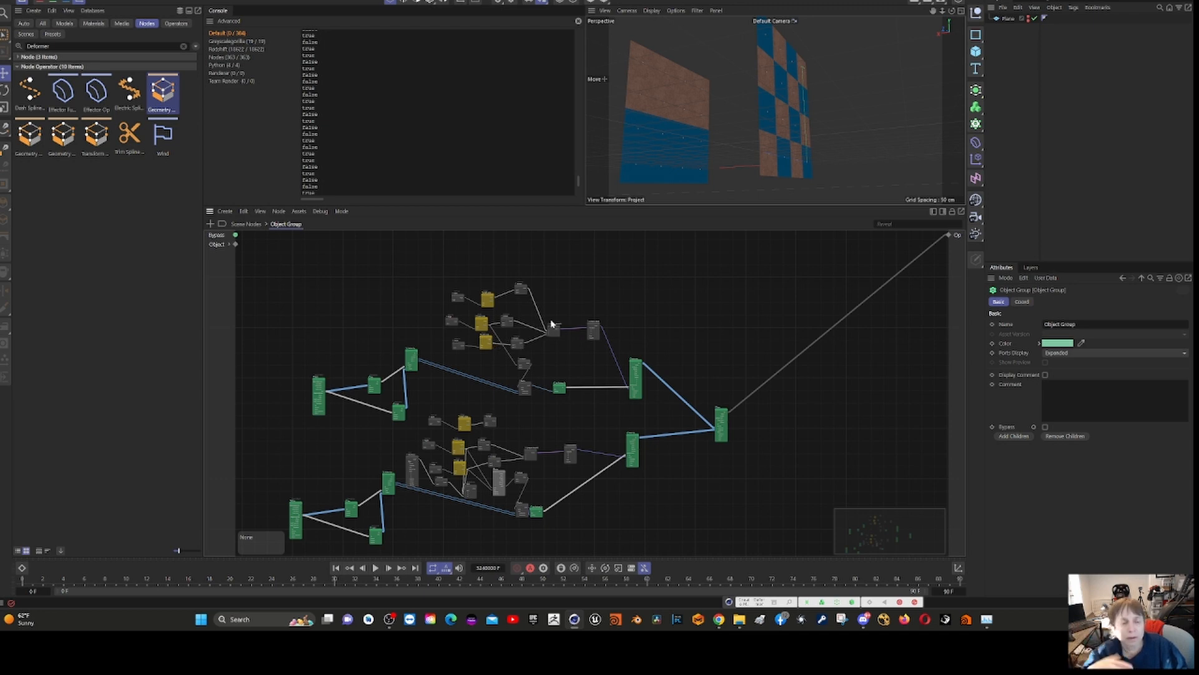
scroll(449, 388, "up", 5)
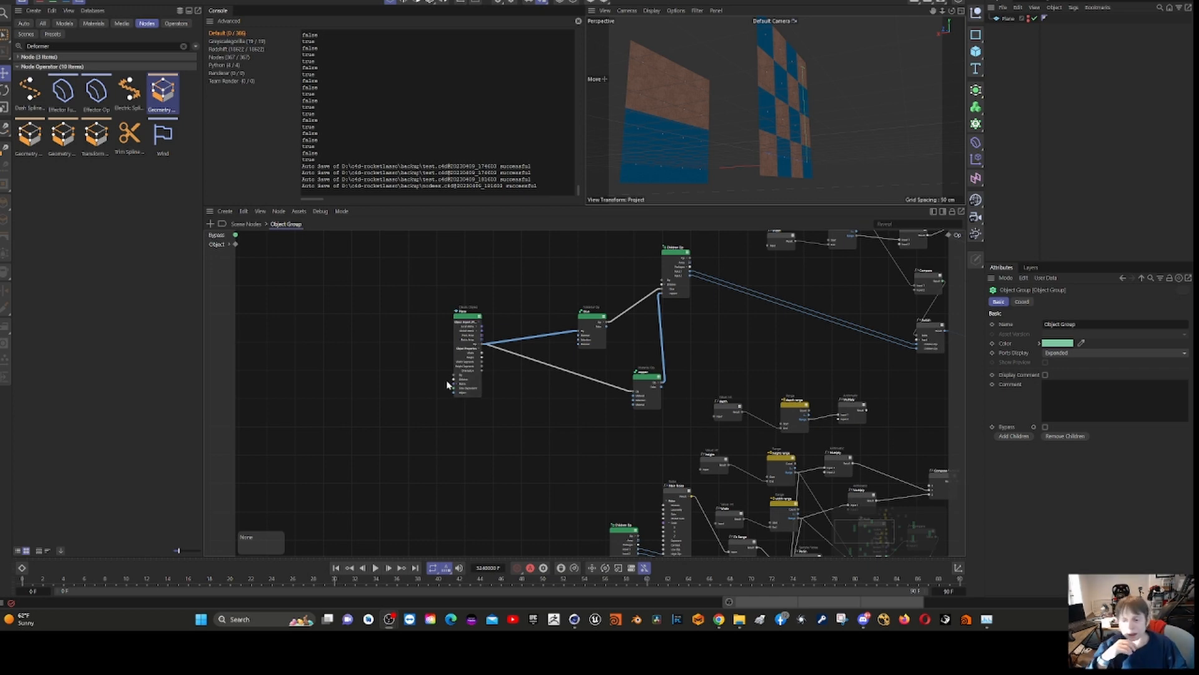
scroll(422, 391, "down", 5)
scroll(436, 398, "up", 3)
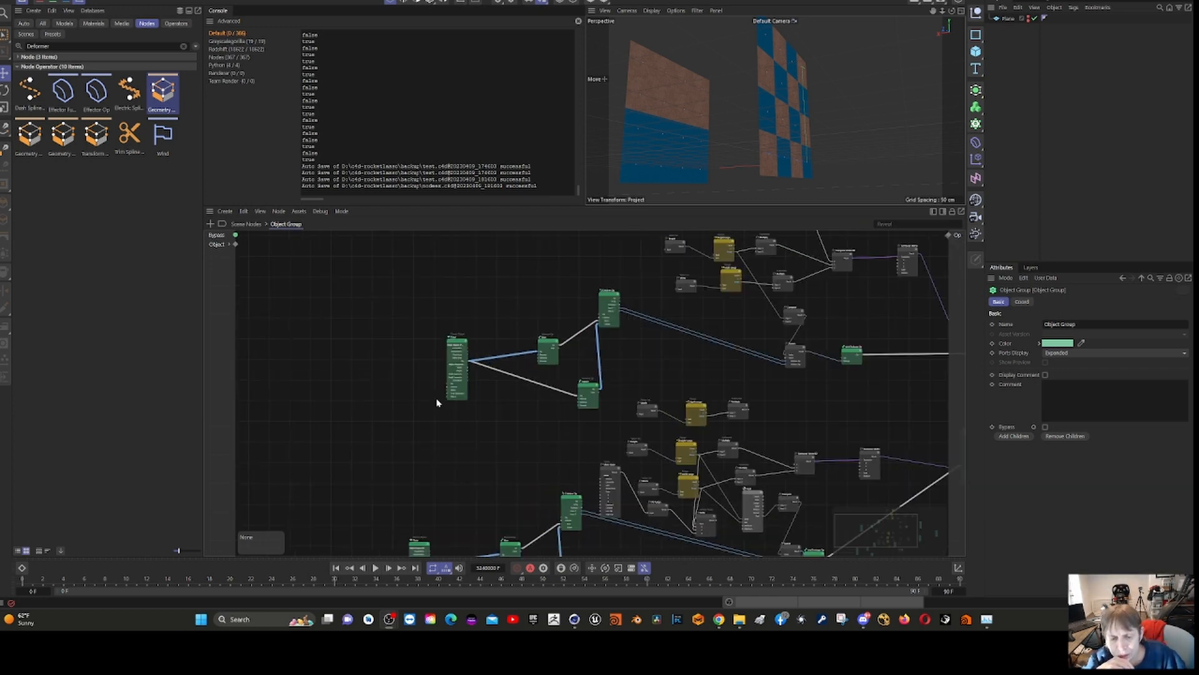
scroll(436, 458, "up", 3)
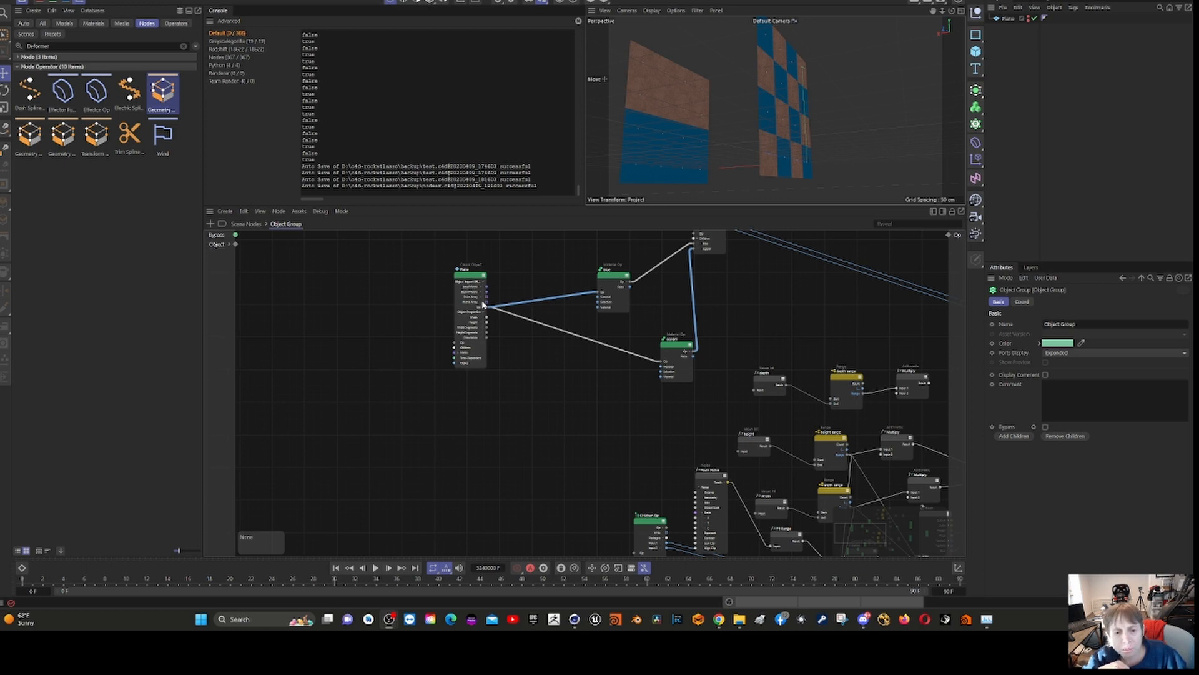
- Expand the Object Group's Object input into its sub-ports, inspect the Children port's type and clear the selection
left_click(246, 224)
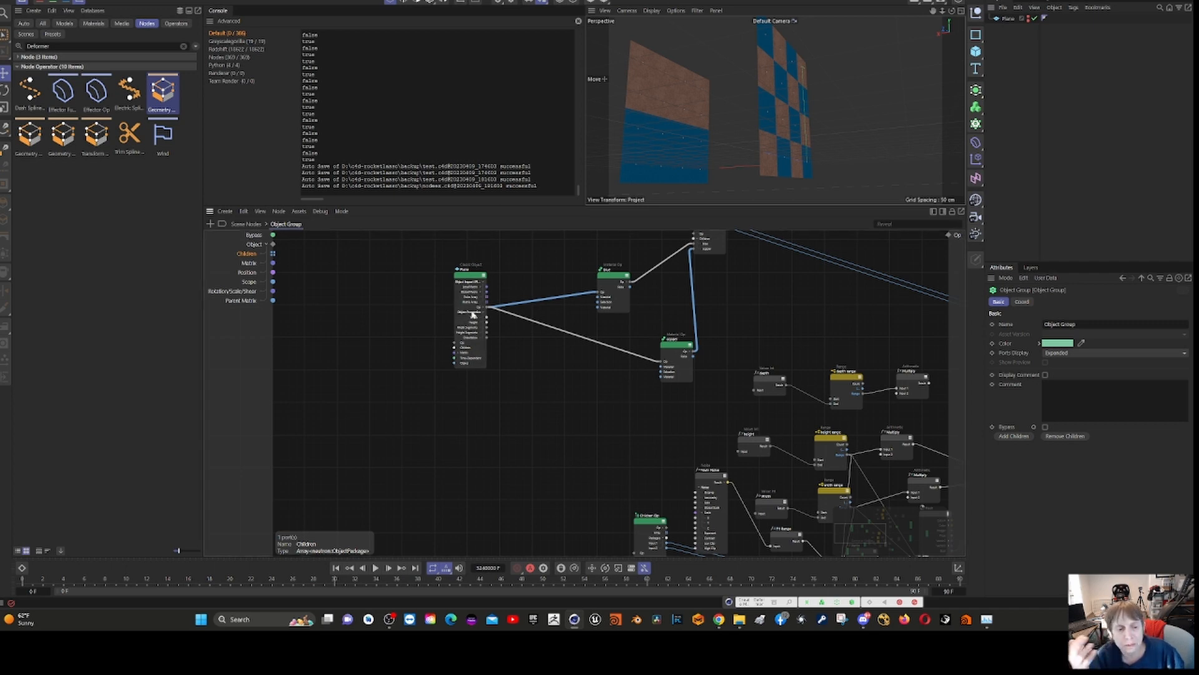
scroll(377, 318, "down", 5)
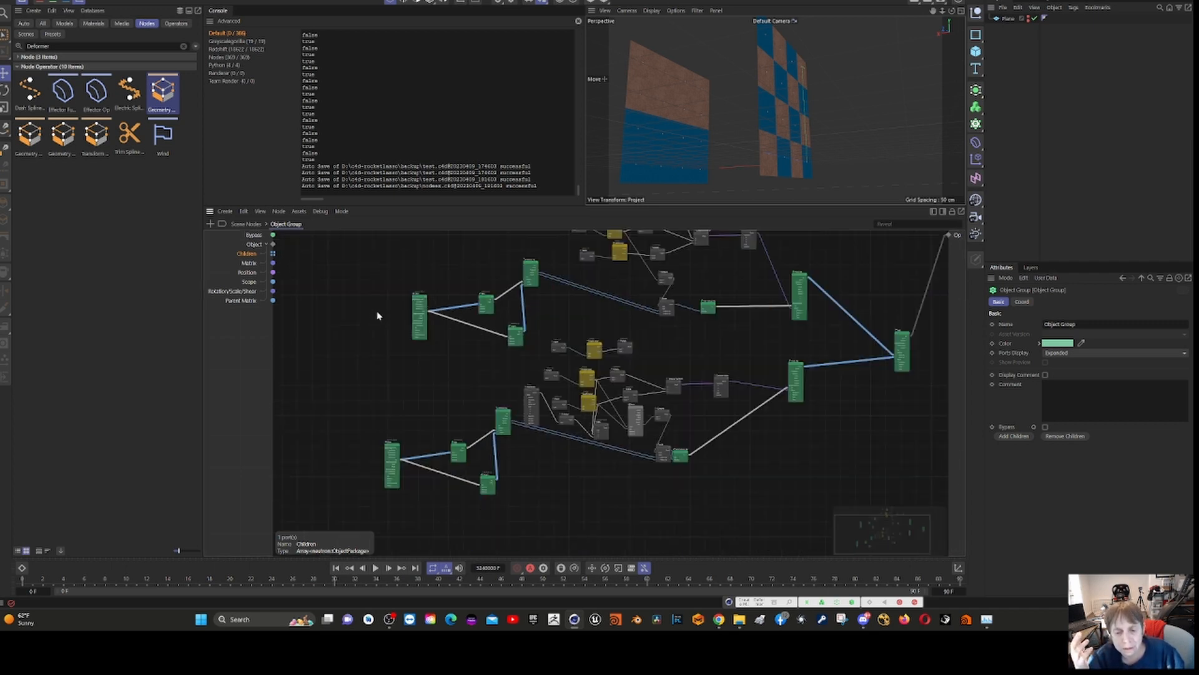
scroll(377, 319, "up", 4)
right_click(540, 400)
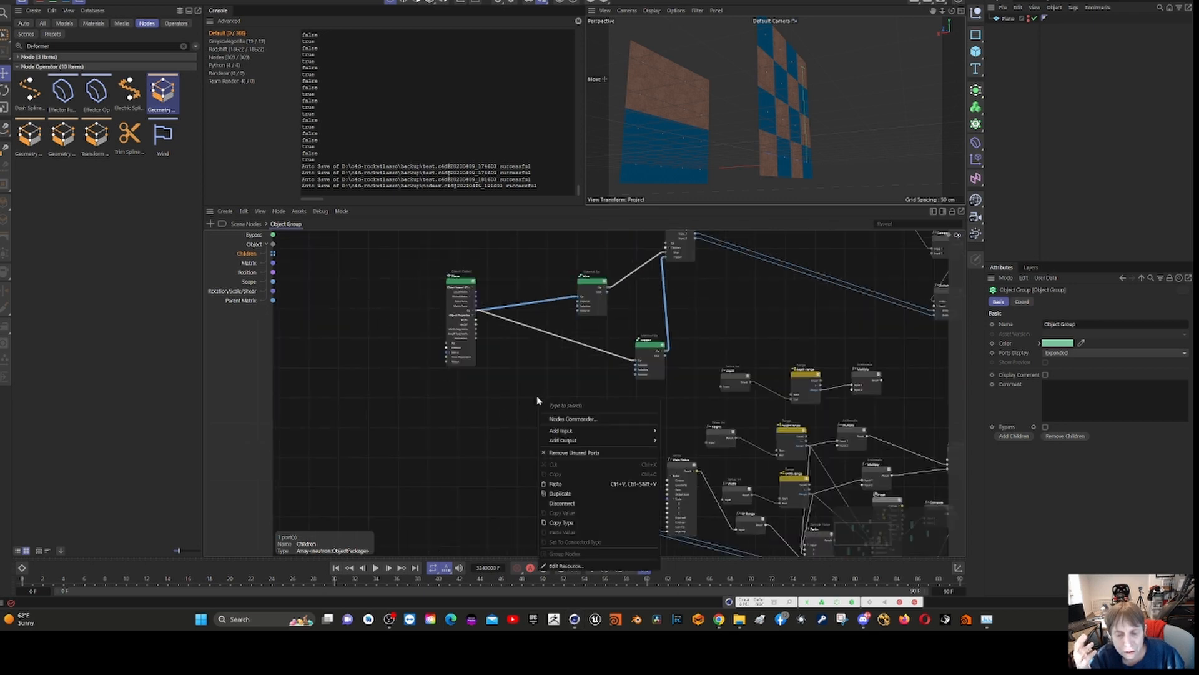
left_click(524, 409)
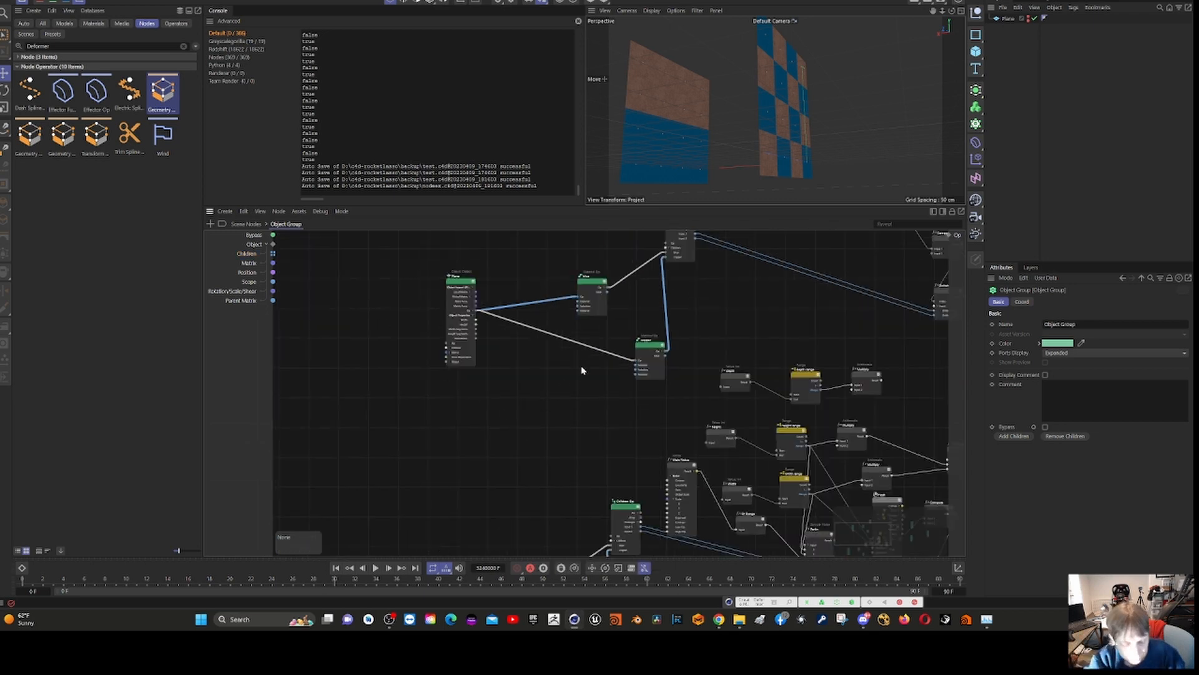
- Select the upper chain's Children Op and inspect its blue and copper inputs and its package outputs leading to the Switch node
middle_click_drag(565, 428, 320, 583)
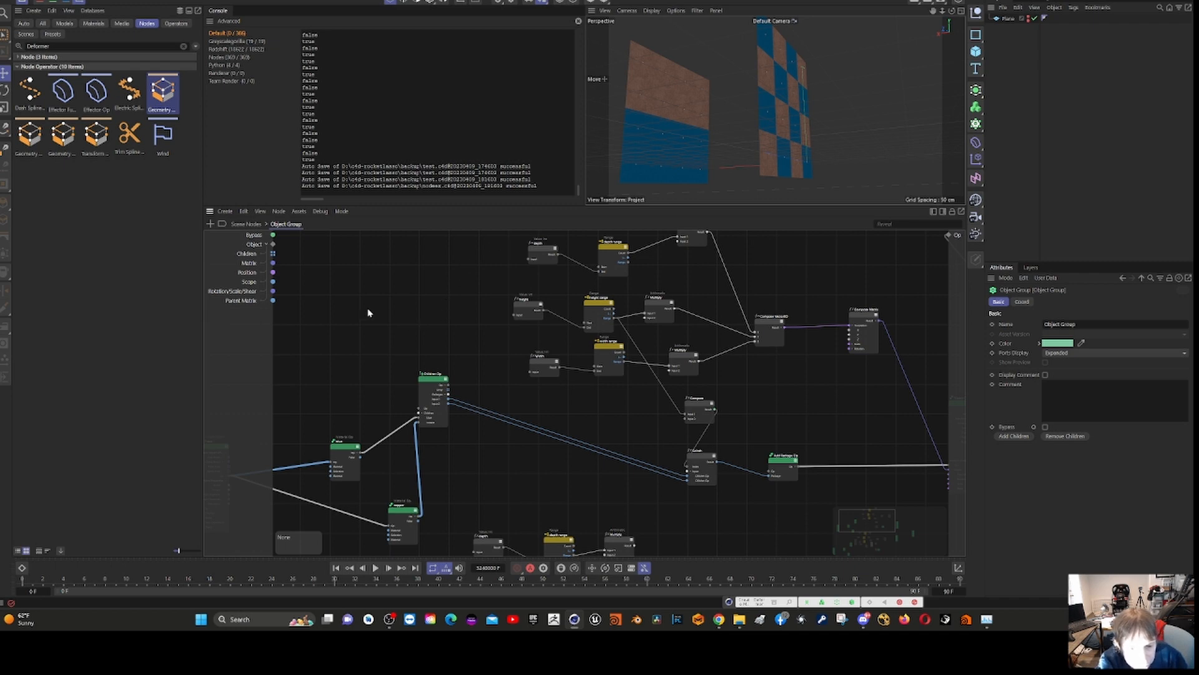
middle_click_drag(368, 314, 547, 243)
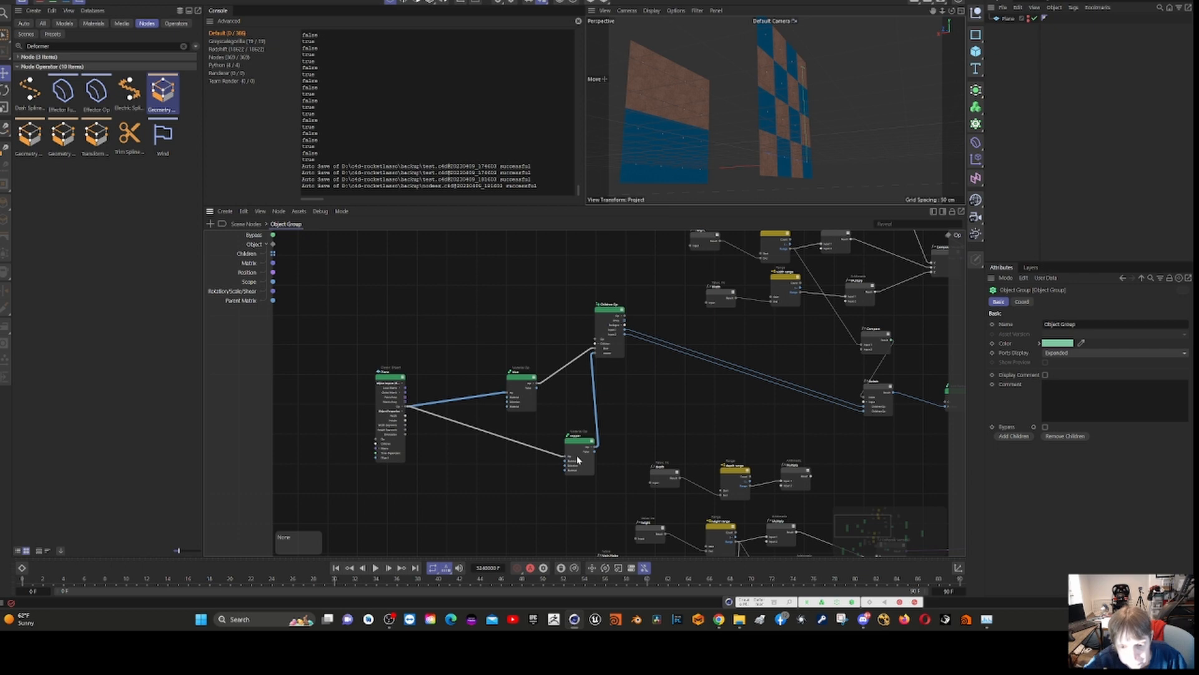
left_click(611, 318)
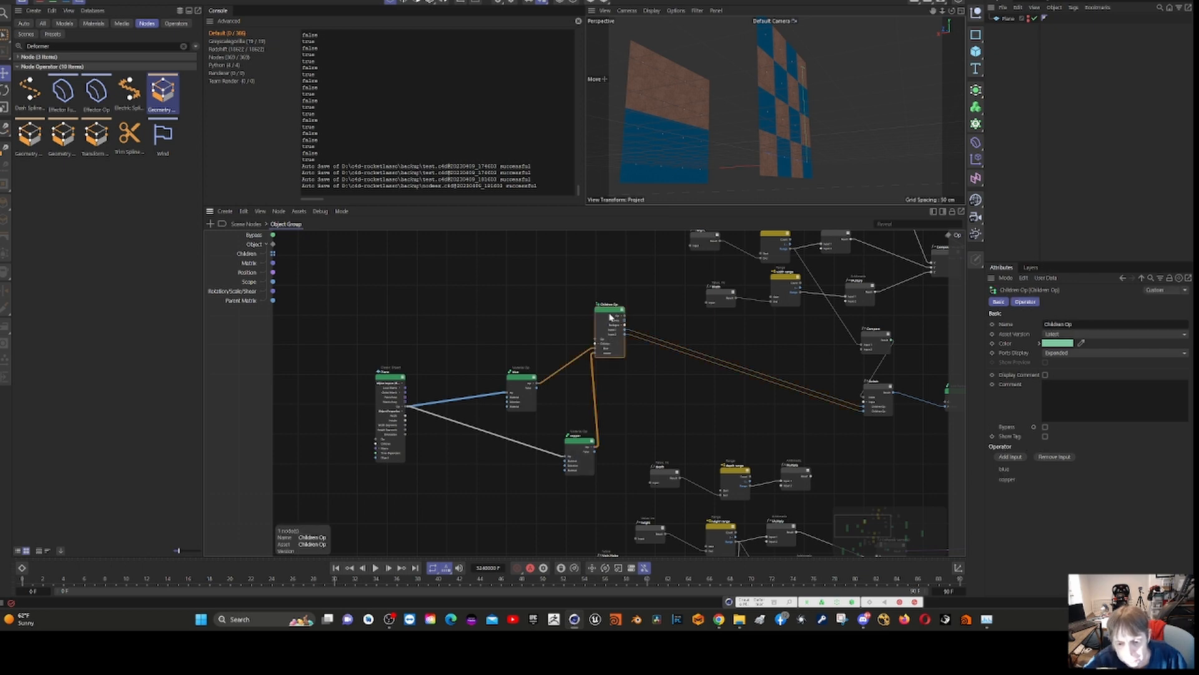
scroll(611, 318, "up", 2)
scroll(598, 352, "up", 2)
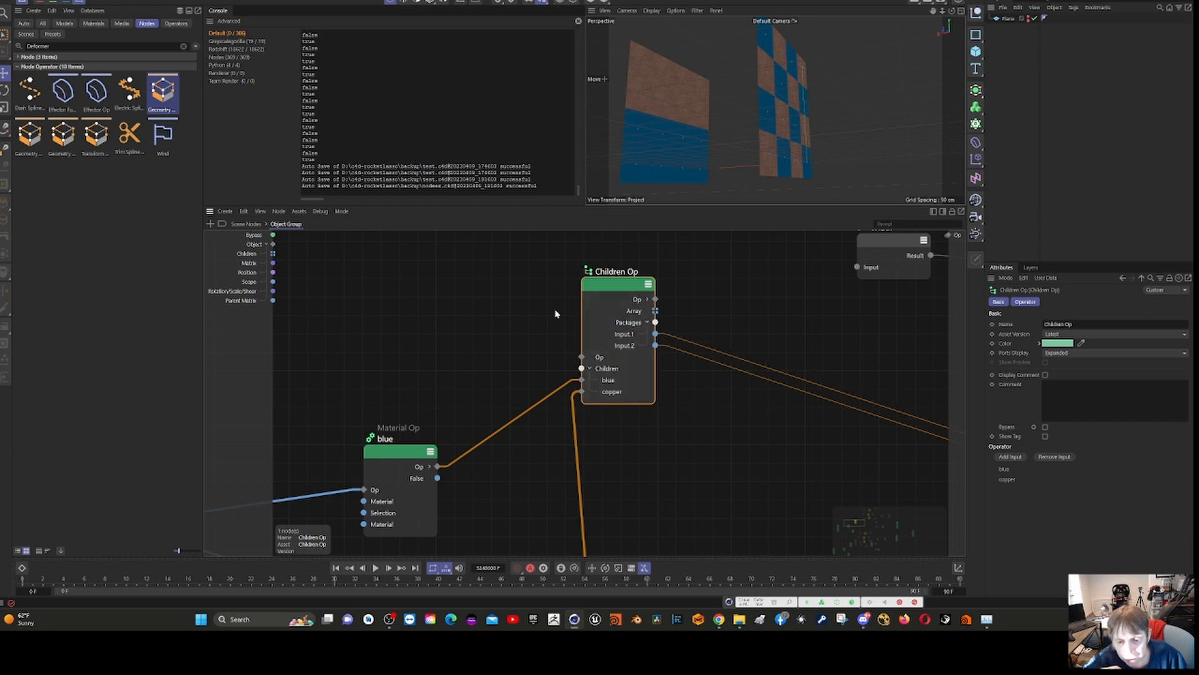
scroll(555, 314, "down", 3)
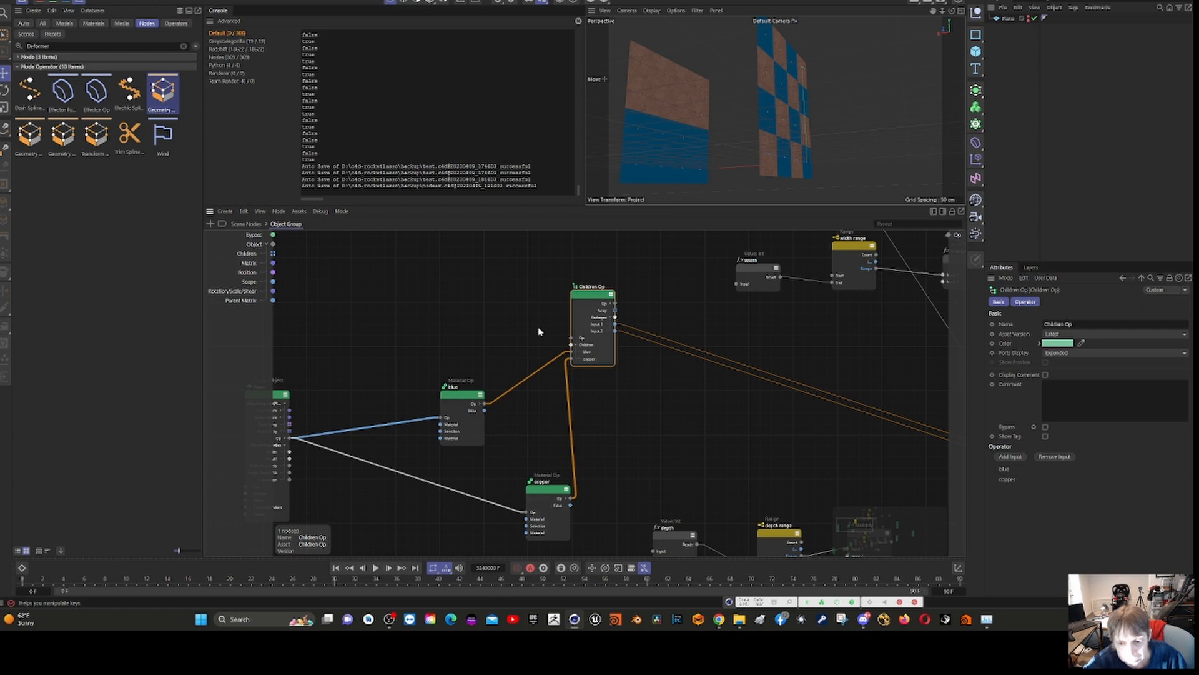
scroll(540, 331, "down", 3)
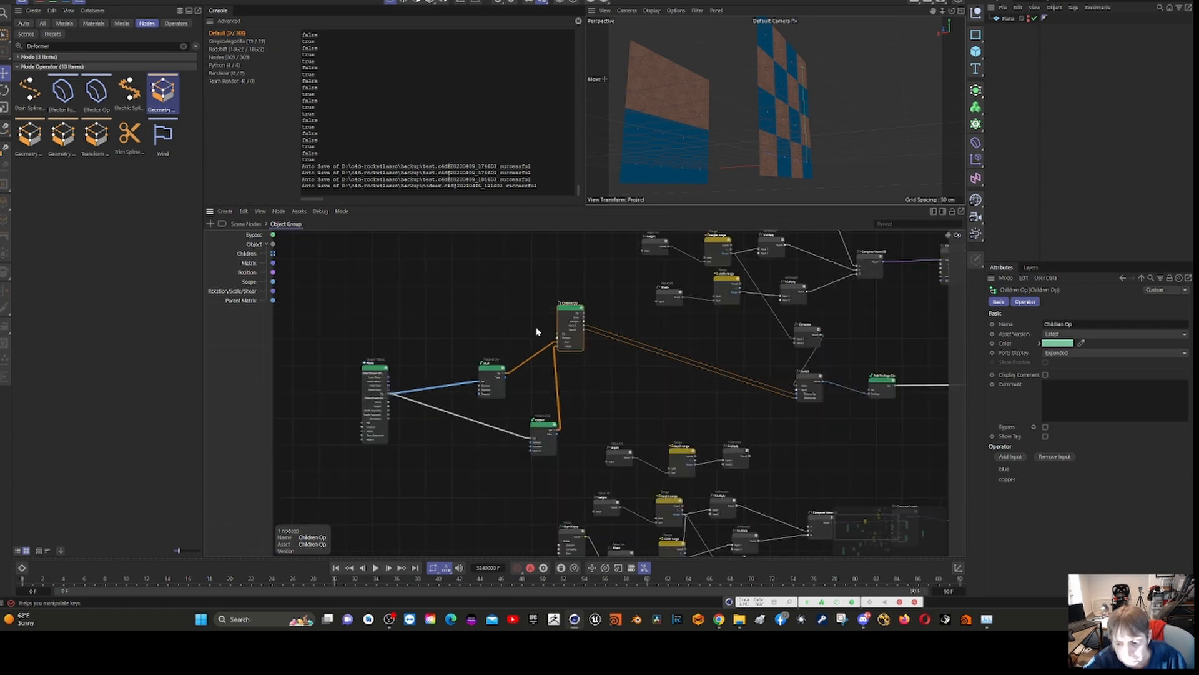
- Inspect the upper chain's Switch node and trace its two package inputs back to the Children Op, moving that node slightly closer
left_click(814, 379)
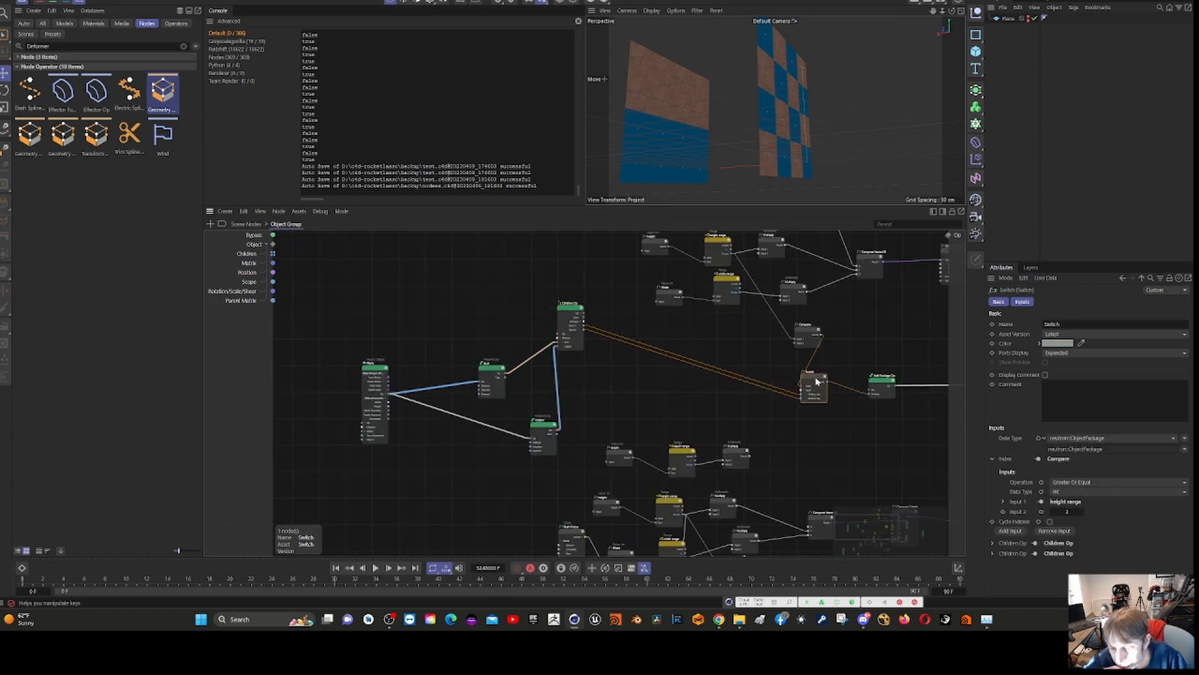
scroll(817, 417, "up", 3)
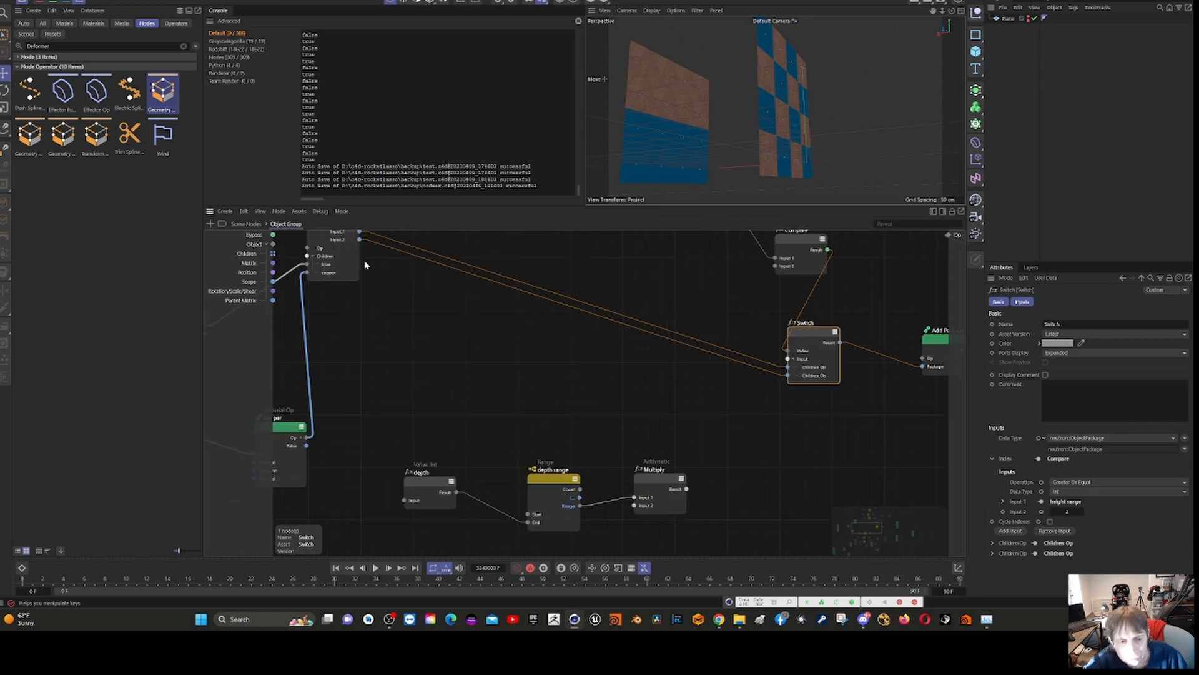
scroll(365, 268, "down", 3)
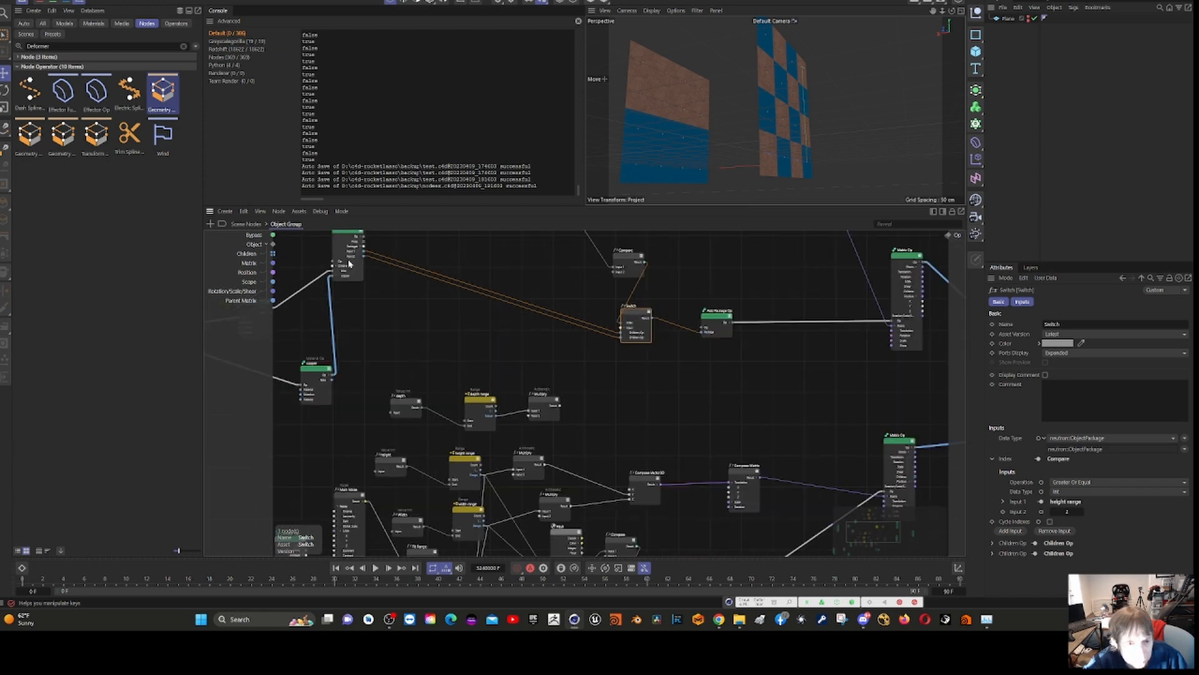
scroll(351, 271, "down", 2)
left_click_drag(340, 242, 372, 288)
scroll(373, 288, "up", 3)
scroll(373, 287, "up", 1)
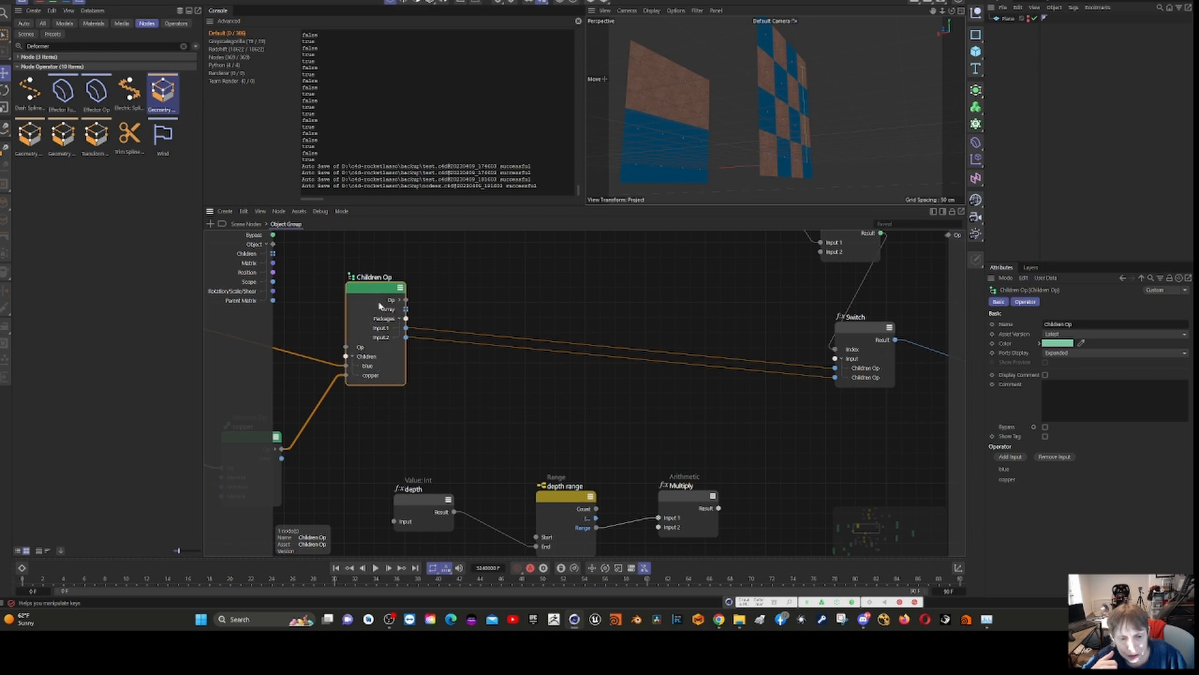
- Select the upper chain's Switch node and move it closer to the Add Package Op it feeds
left_click(866, 325)
scroll(759, 318, "down", 3)
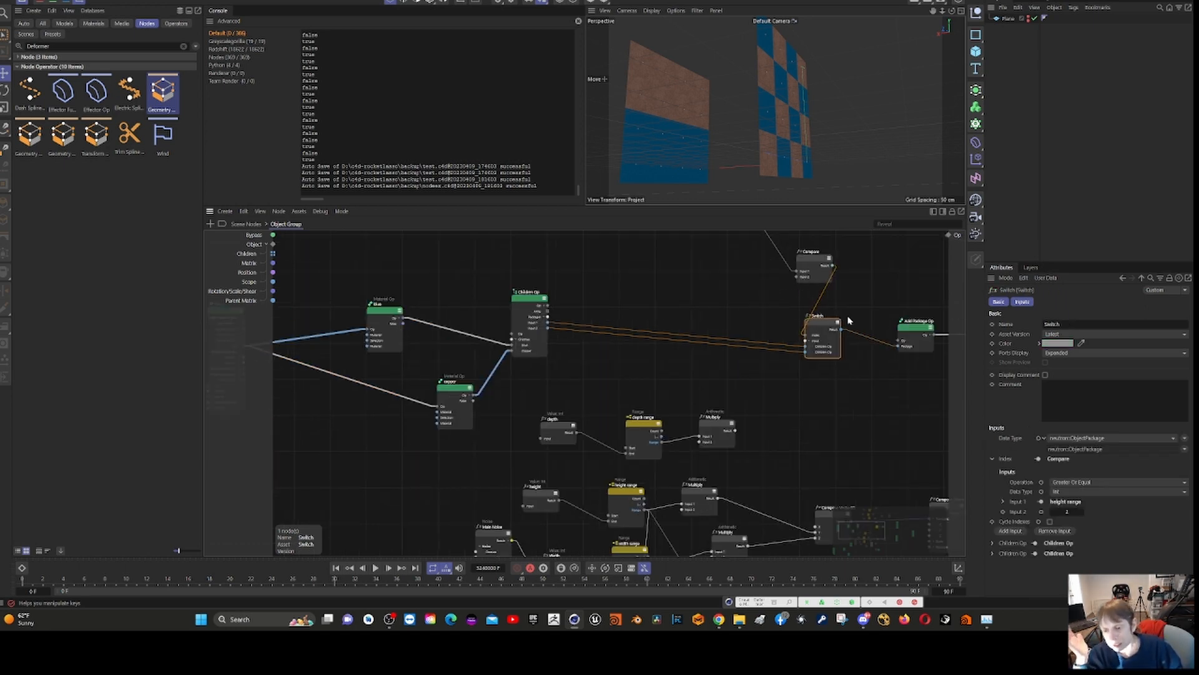
left_click_drag(824, 320, 857, 312)
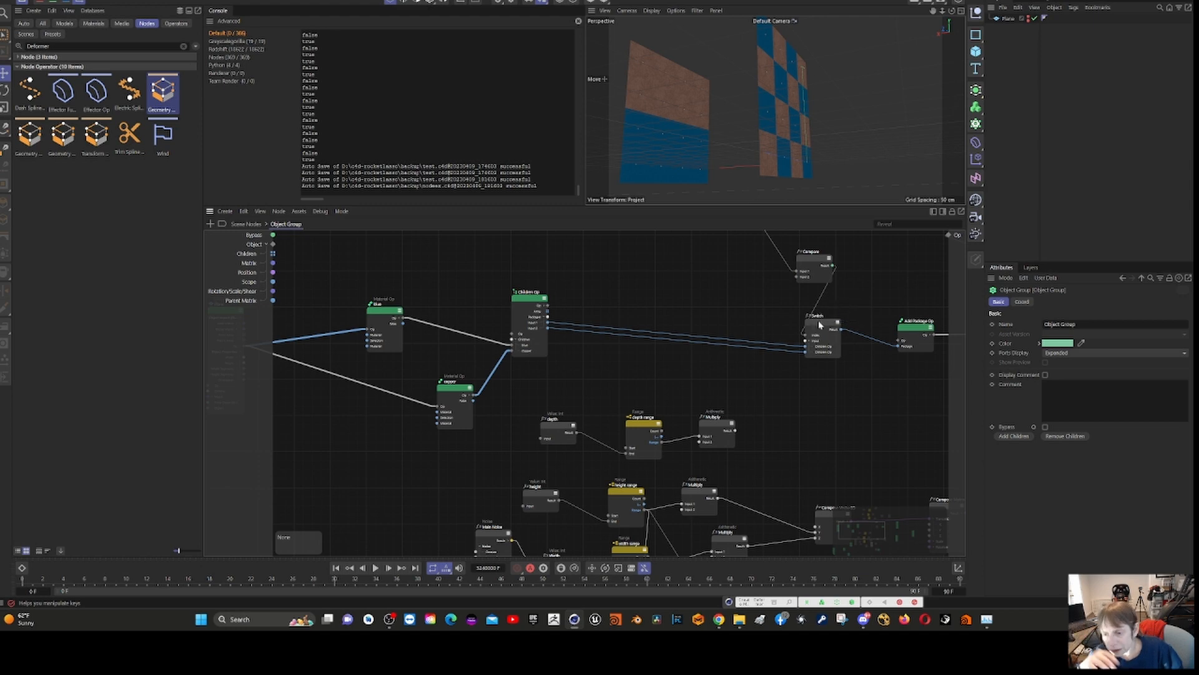
left_click_drag(824, 326, 848, 337)
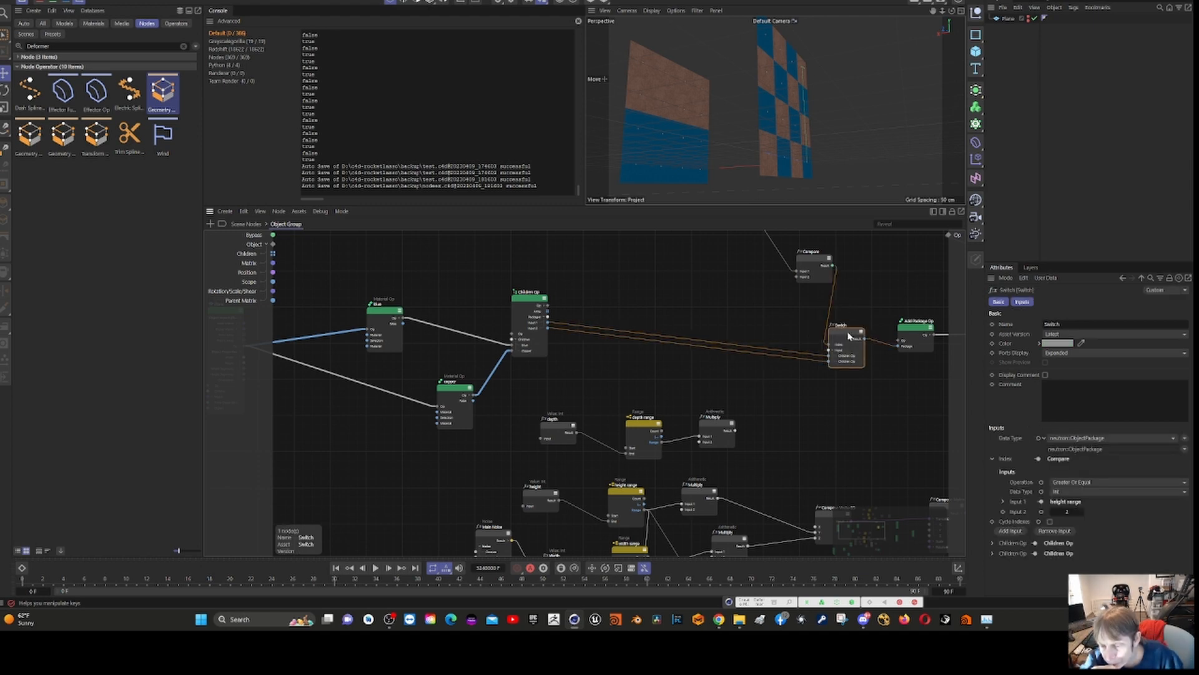
scroll(895, 438, "down", 3)
scroll(891, 422, "up", 4)
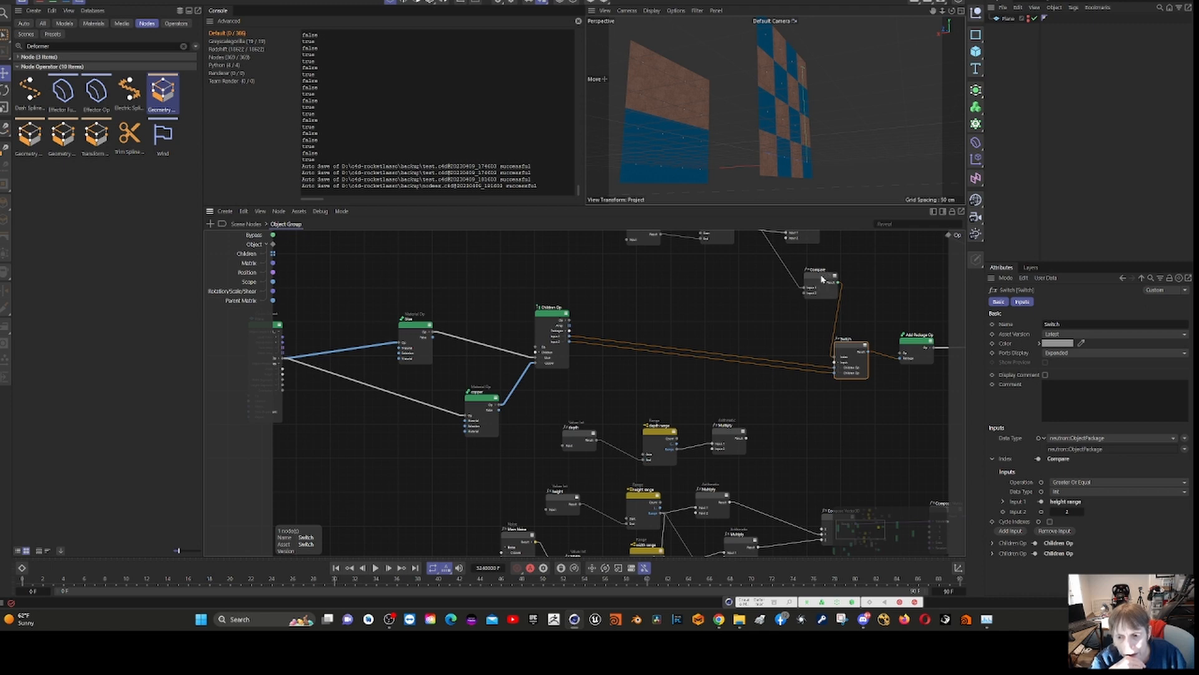
- Inspect the Compare node that drives the upper Switch's index and reposition it just above the Switch
left_click_drag(822, 279, 815, 279)
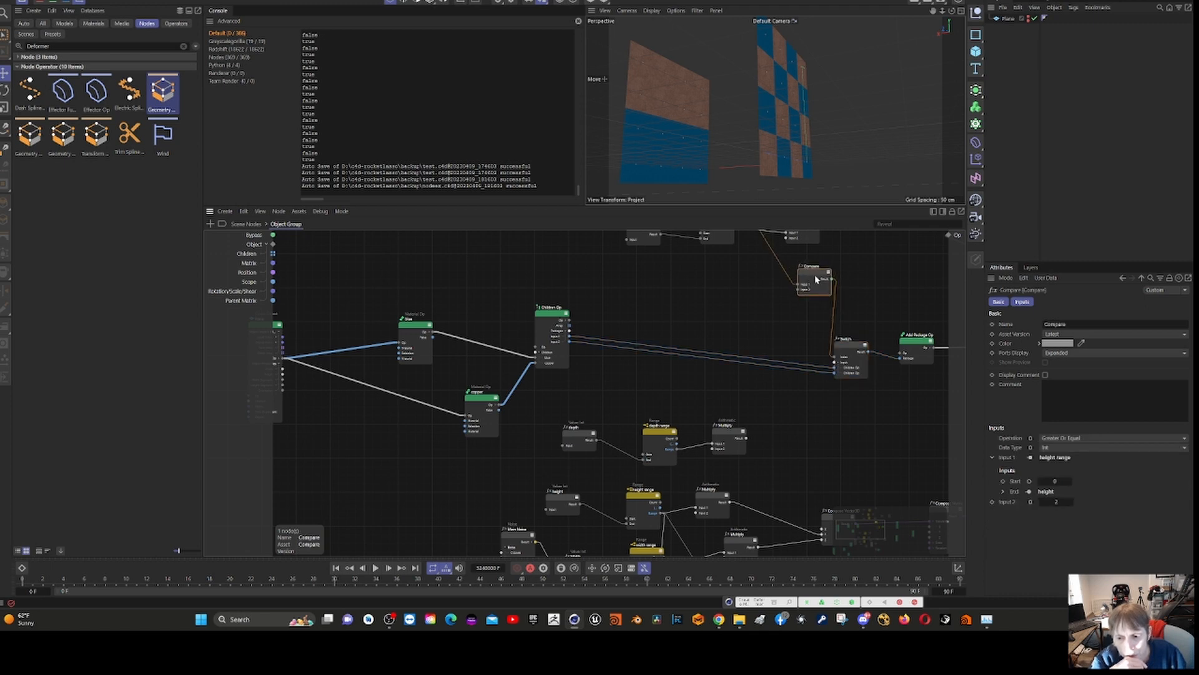
scroll(816, 328, "up", 3)
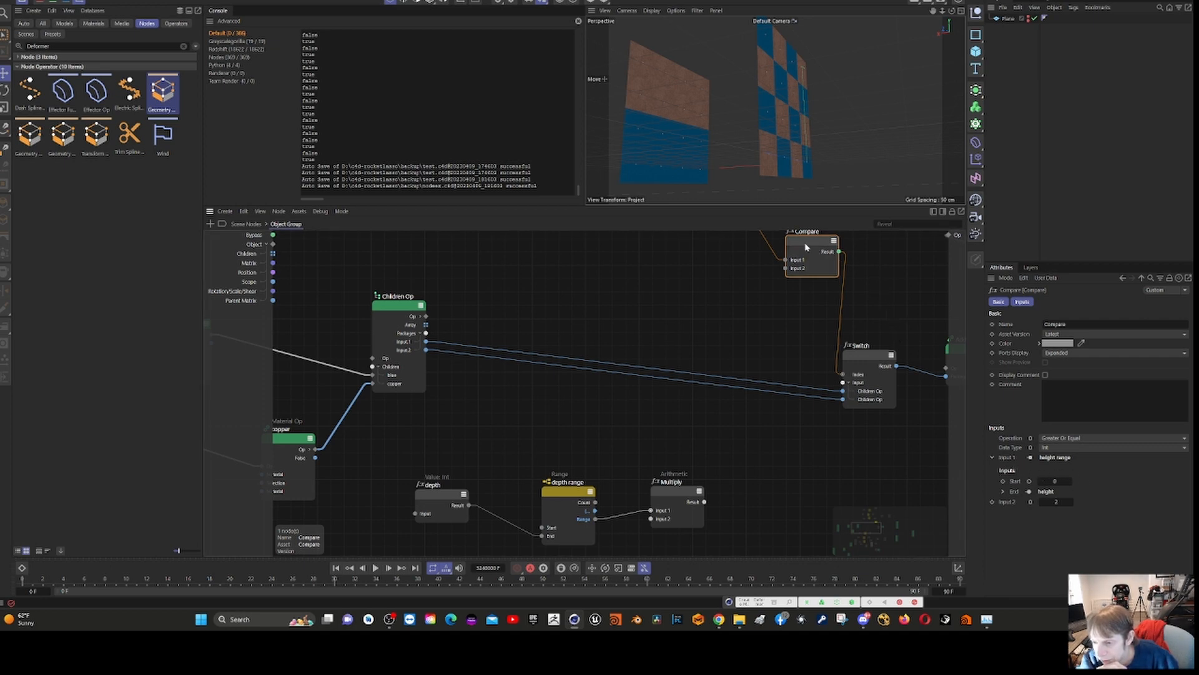
left_click_drag(806, 248, 788, 282)
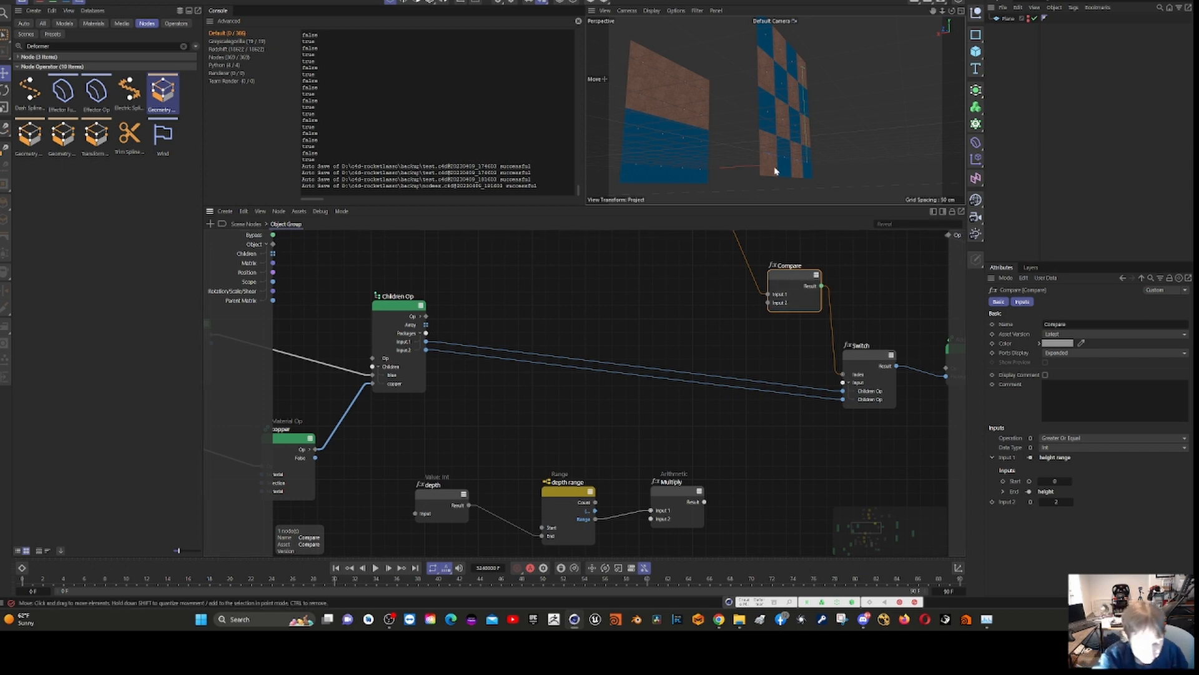
middle_click_drag(691, 279, 591, 304)
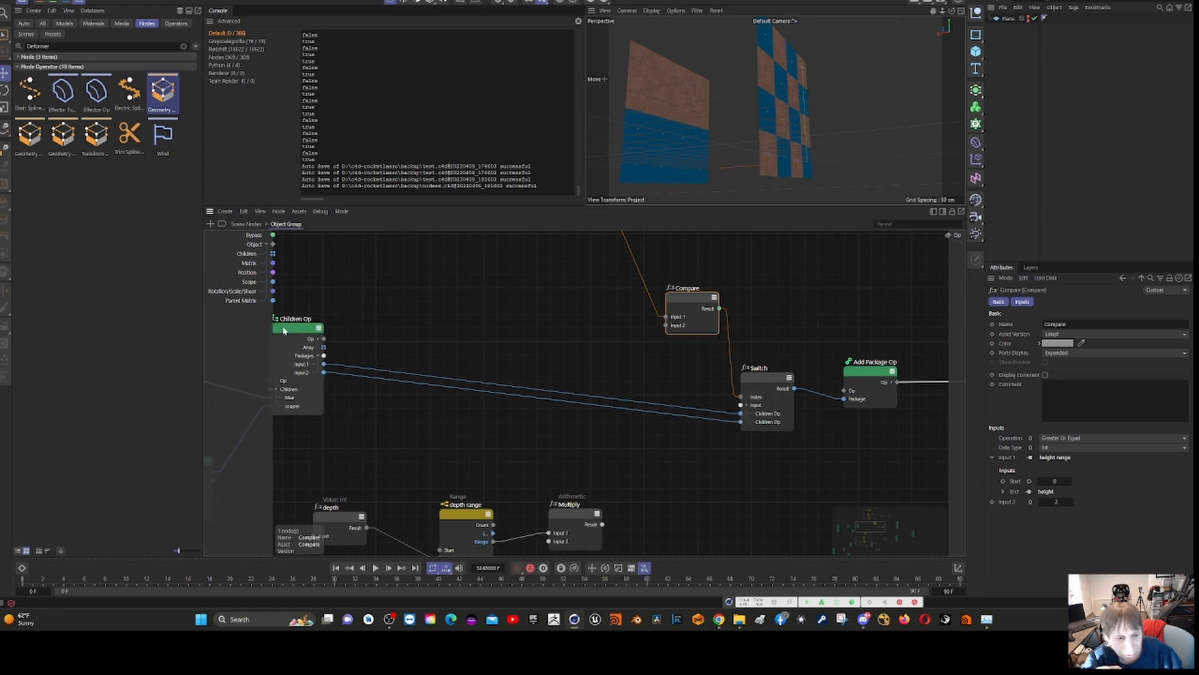
- Move the upper chain's Children Op closer to the Switch node and review its blue and copper inputs
left_click_drag(286, 331, 421, 325)
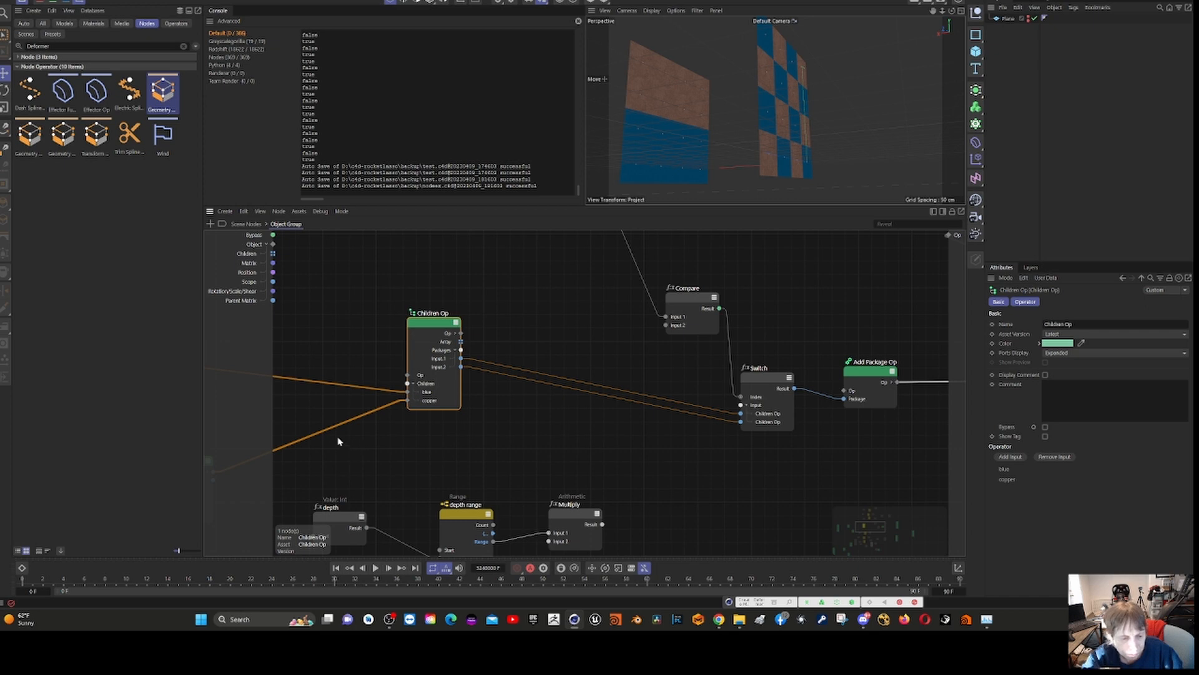
middle_click_drag(502, 459, 446, 425)
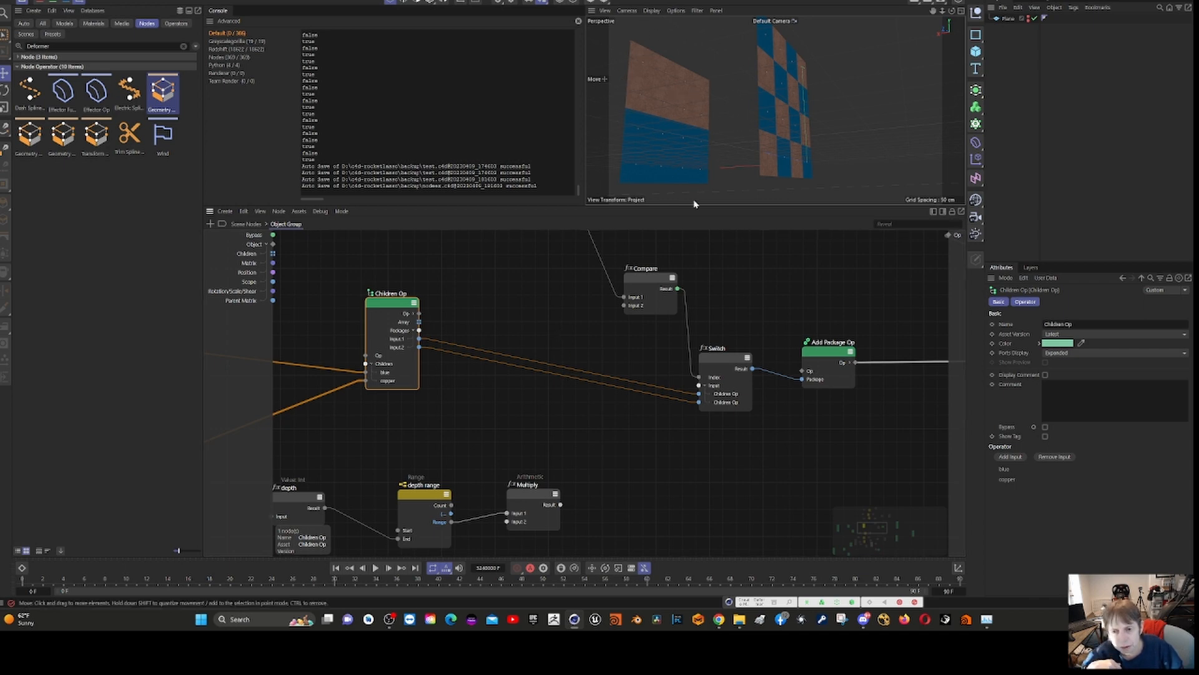
left_click(789, 109)
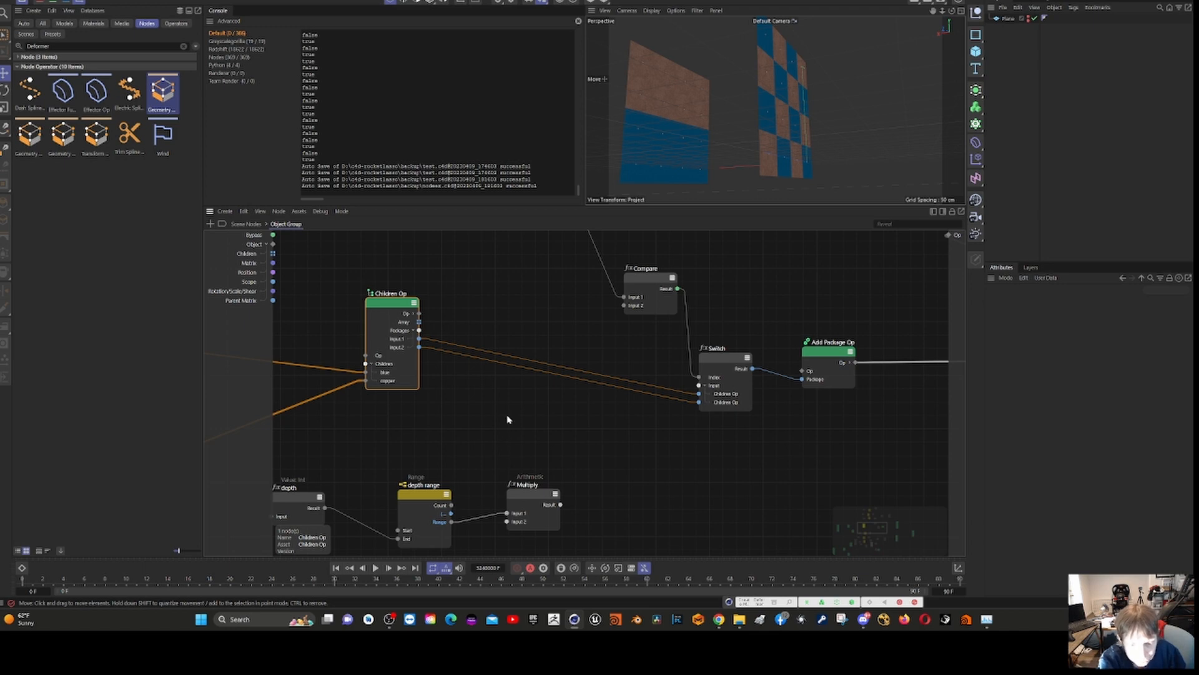
- Select the lower chain's Hash node and inspect its height range and width range inputs
middle_click_drag(507, 419, 636, 198)
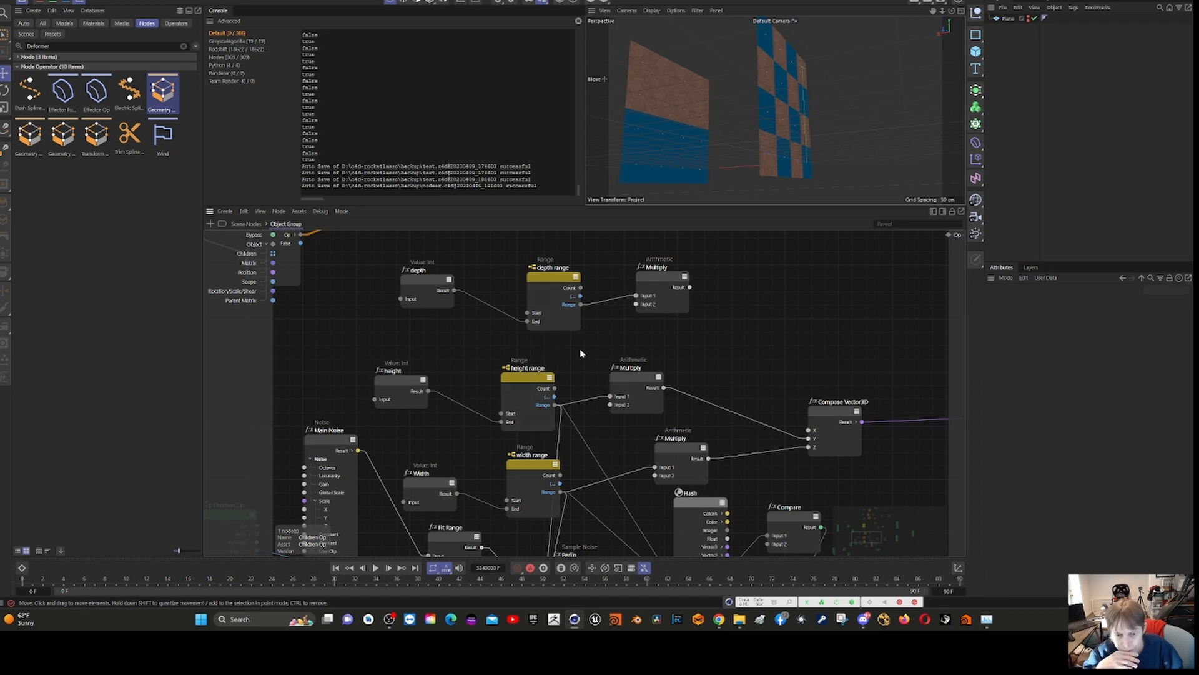
scroll(584, 351, "down", 5)
scroll(588, 346, "up", 2)
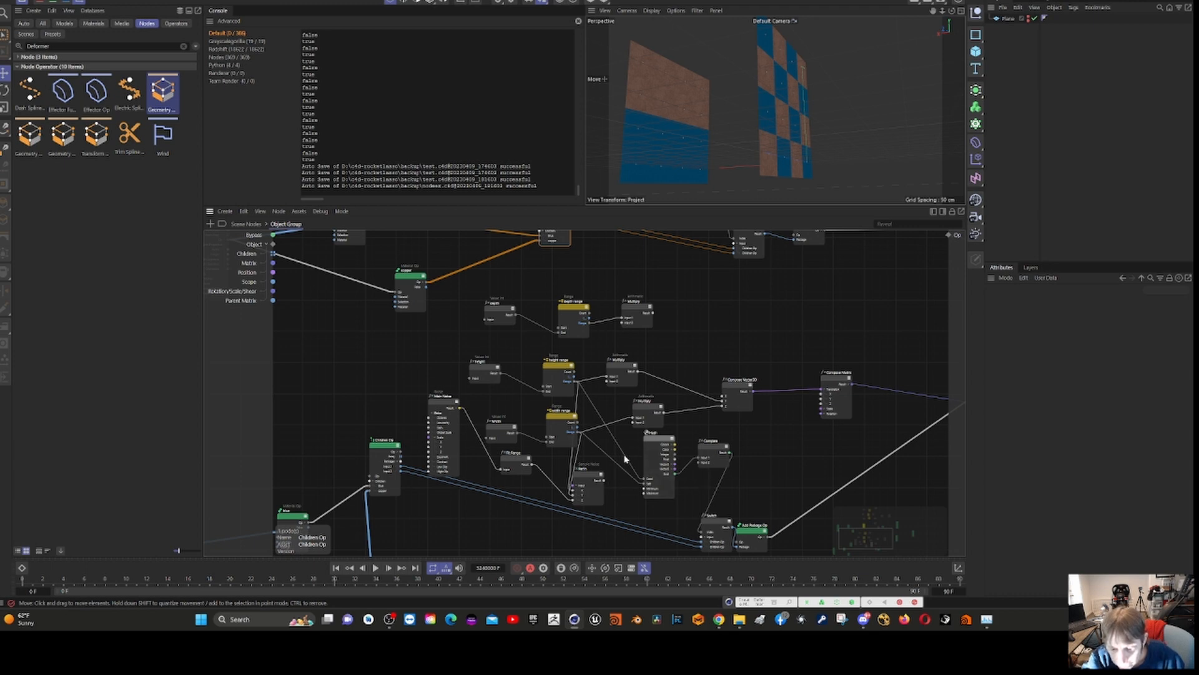
left_click(655, 450)
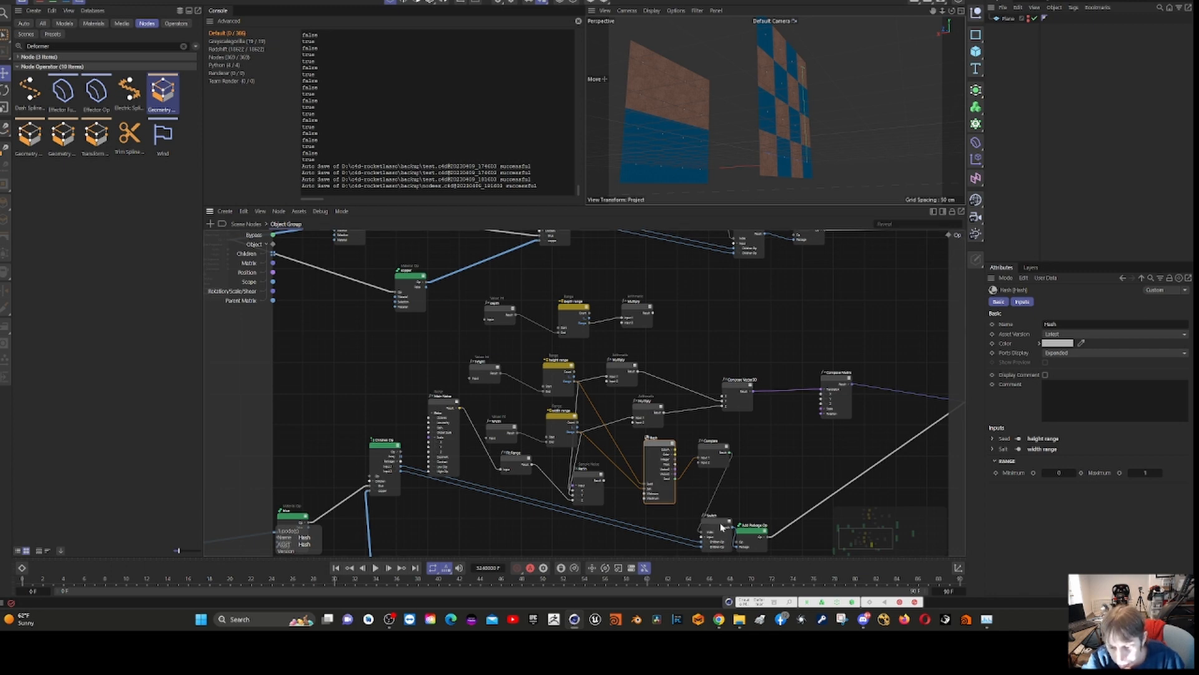
- Spread out the lower chain's Add Package Op and Switch nodes, and inspect the Compare node between Hash and Switch
left_click_drag(754, 535, 800, 526)
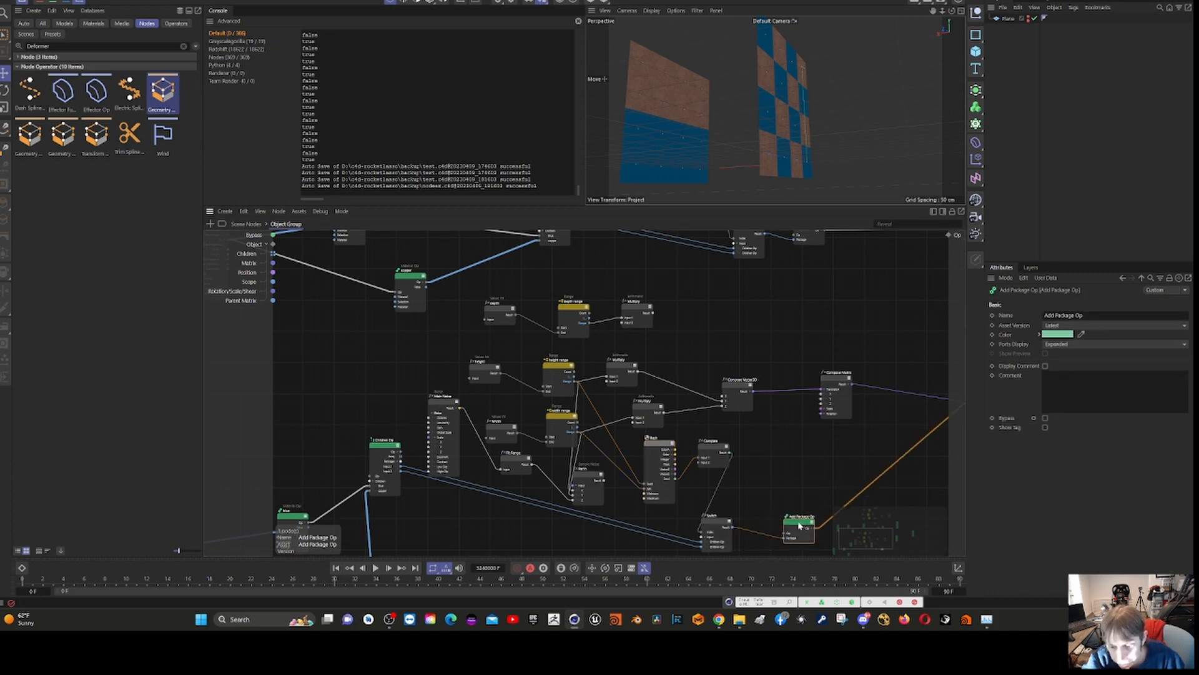
left_click_drag(718, 526, 745, 498)
left_click(707, 446)
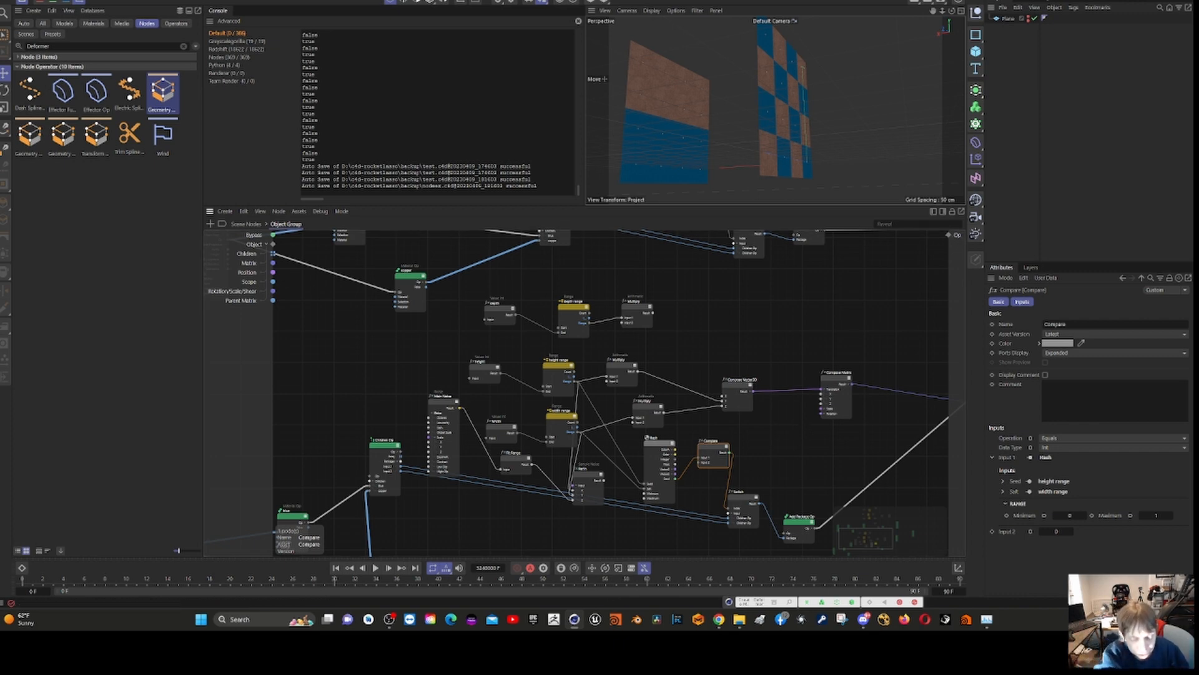
- Inspect the lower chain's height range, its Multiply, the Compose Vector3D and the Compose Matrix nodes in order
middle_click_drag(820, 463, 752, 471)
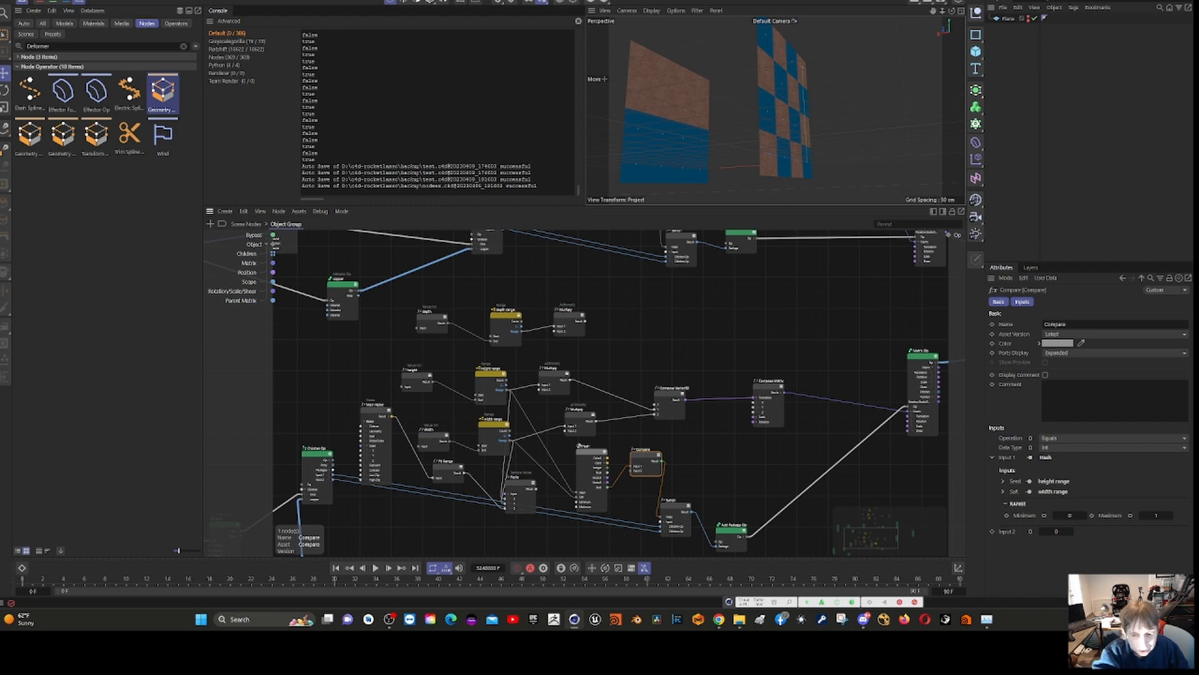
left_click(494, 383)
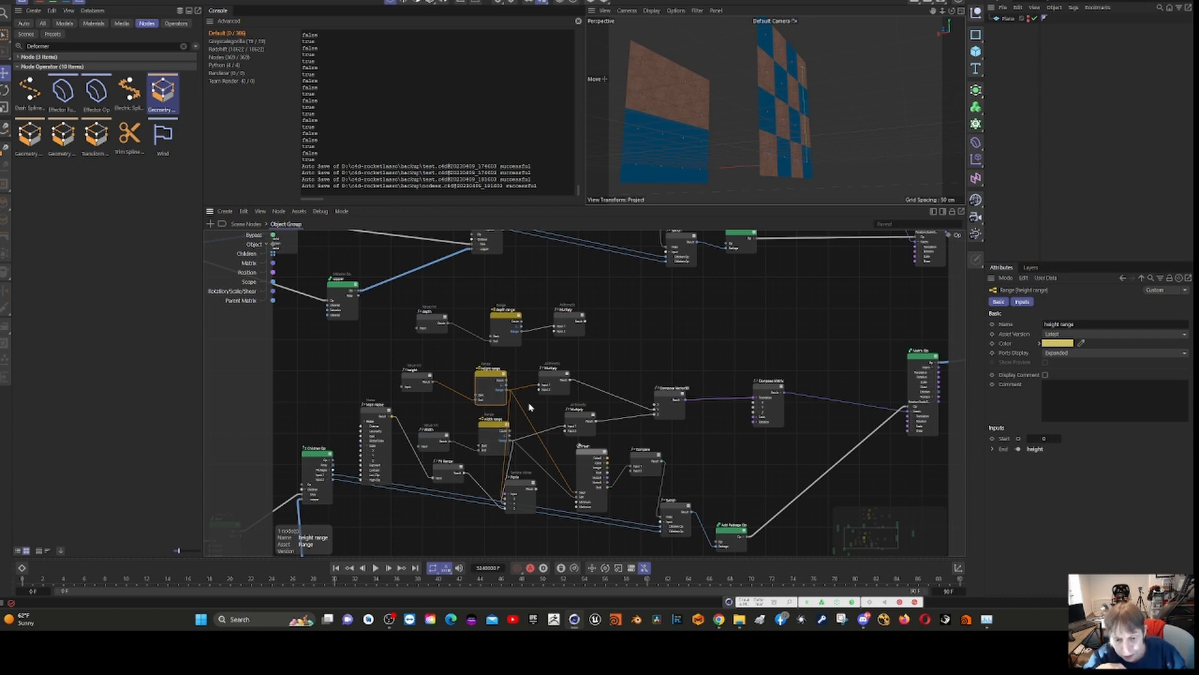
left_click(556, 378)
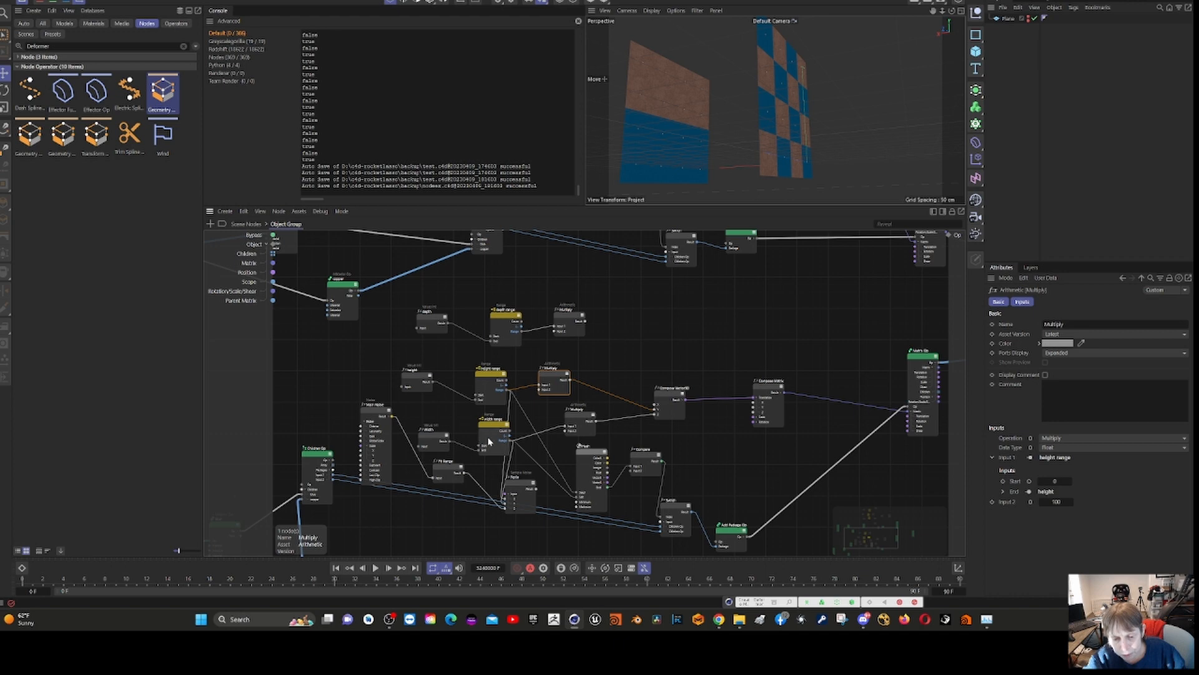
left_click(673, 394)
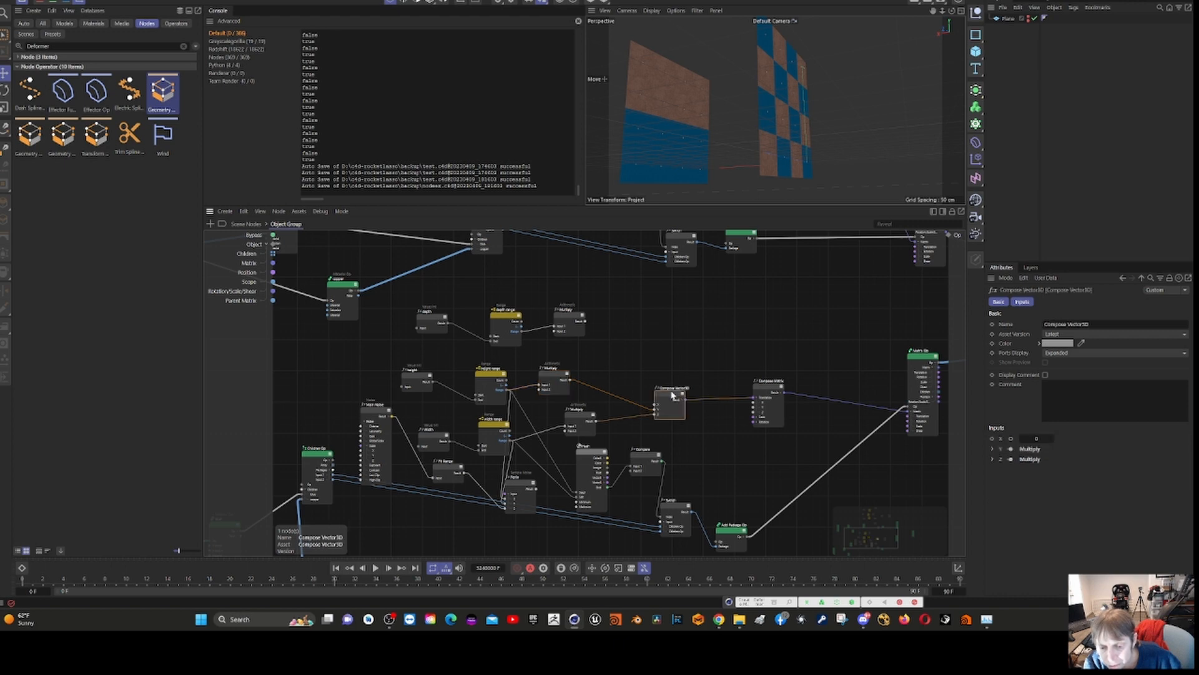
left_click(770, 390)
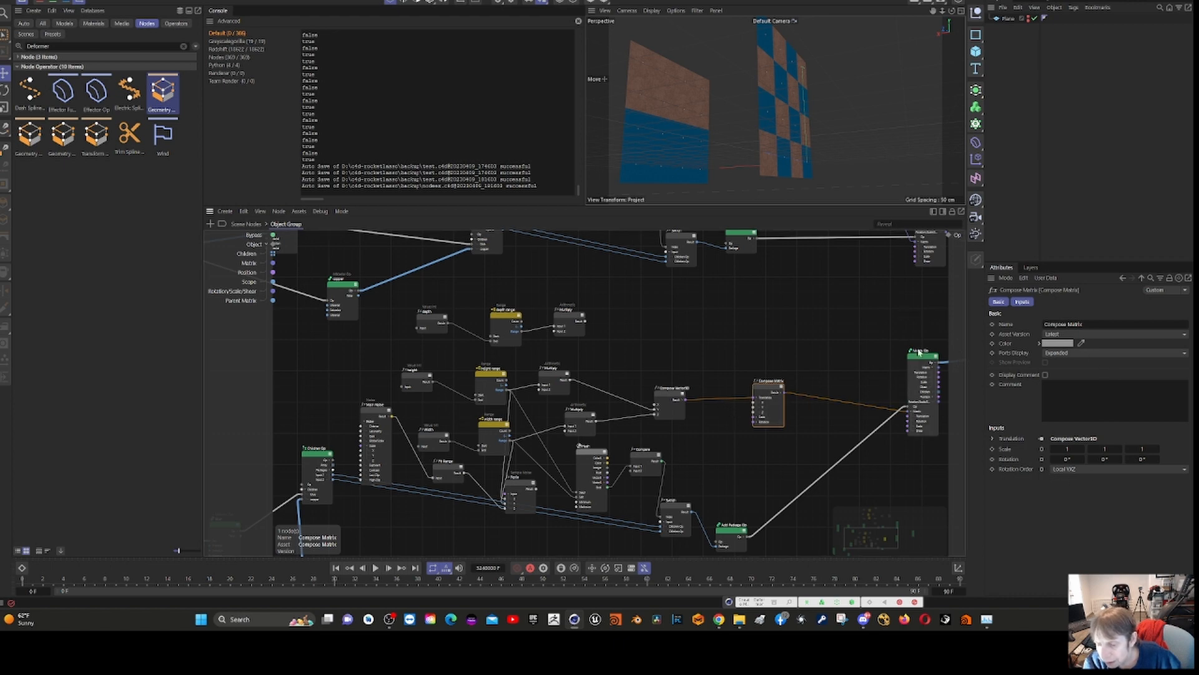
- Move the lower chain's Matrix Op closer to Compose Matrix and raise the Add Package Op above the Switch
left_click_drag(915, 362, 874, 353)
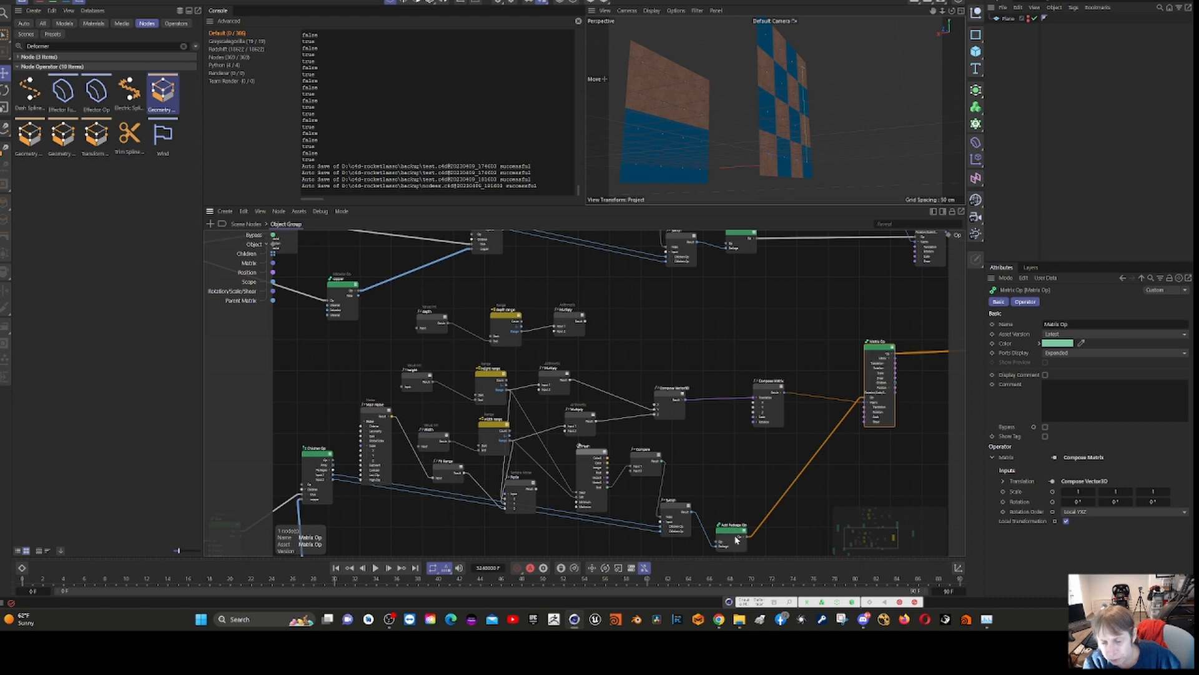
left_click_drag(732, 535, 743, 489)
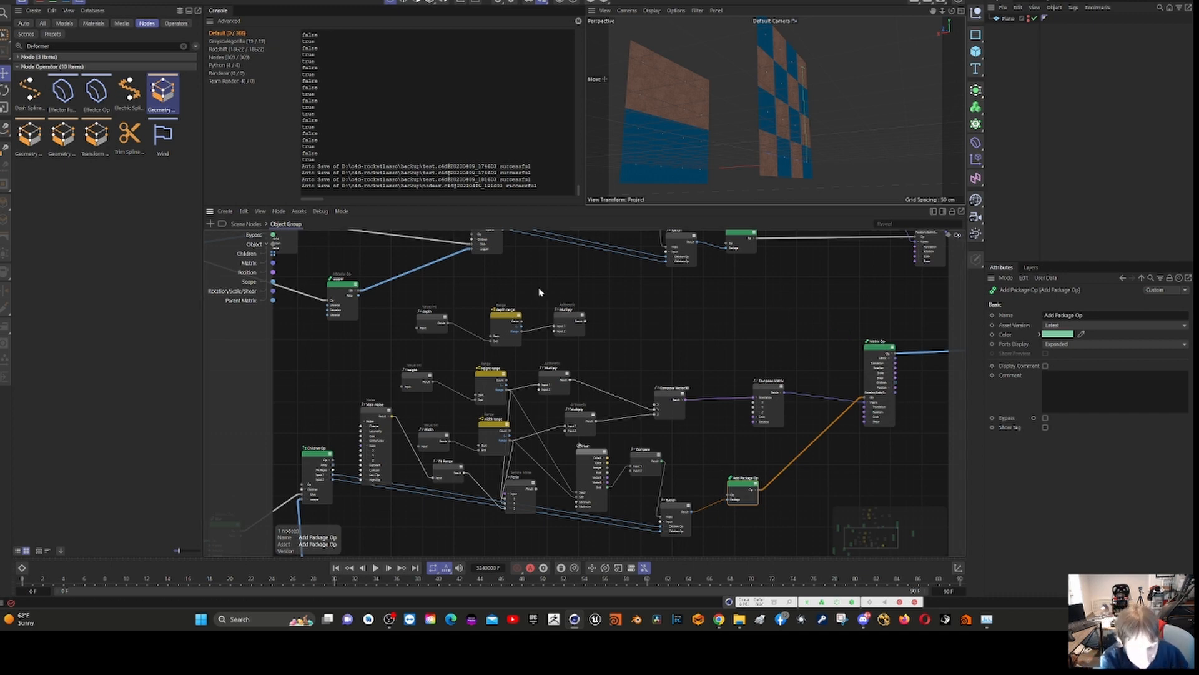
- Inspect the upper chain's depth value, depth range and the Multiply node connected to them
middle_click_drag(709, 278, 700, 550)
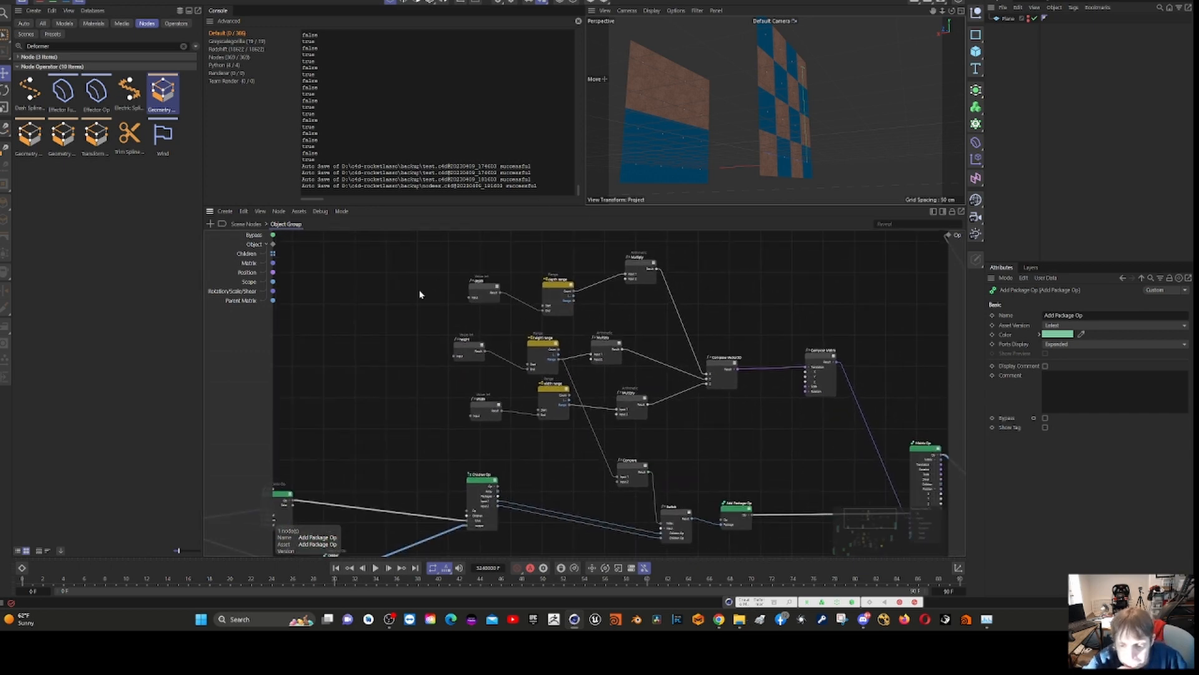
left_click(630, 271)
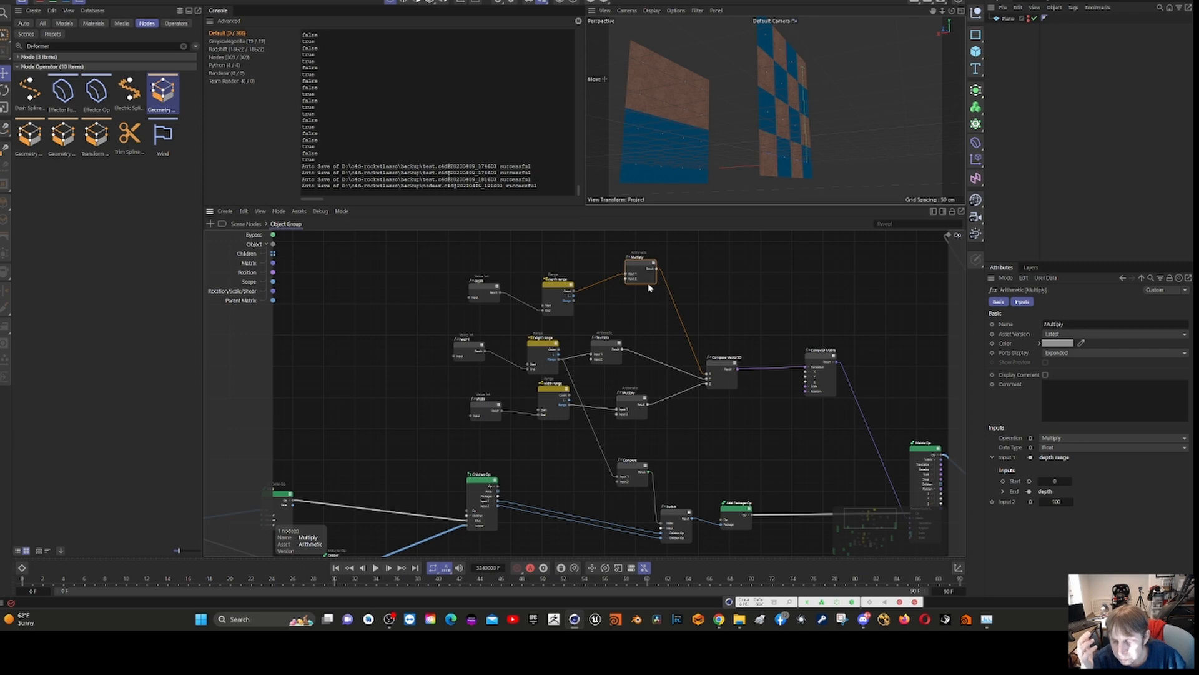
left_click(479, 296)
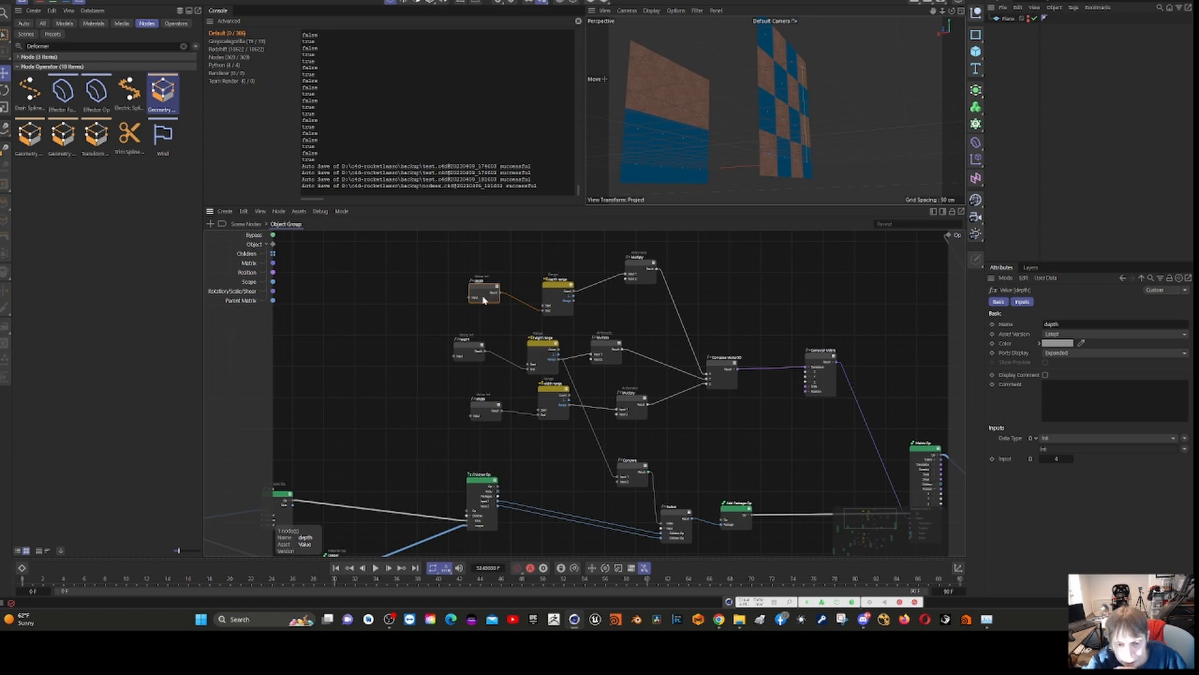
left_click(569, 290)
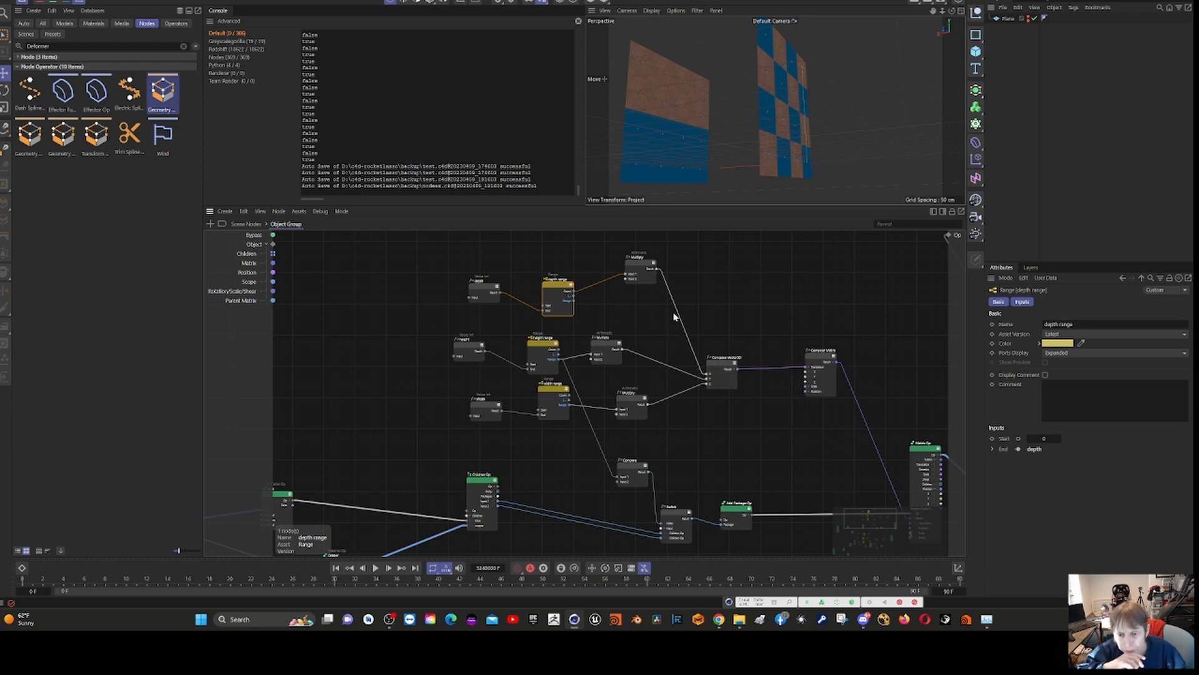
left_click(635, 269)
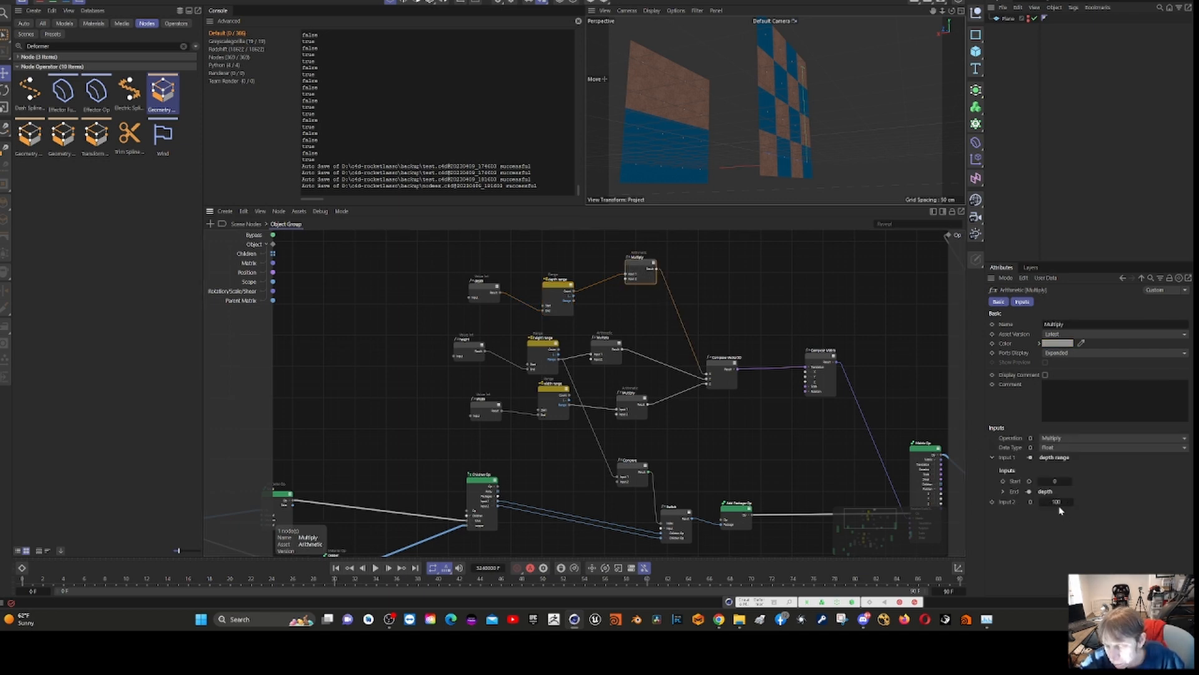
- Inspect the upper chain's Compose Vector3D inputs, shift the node slightly, and select the Plane node feeding both Material Ops
left_click(726, 370)
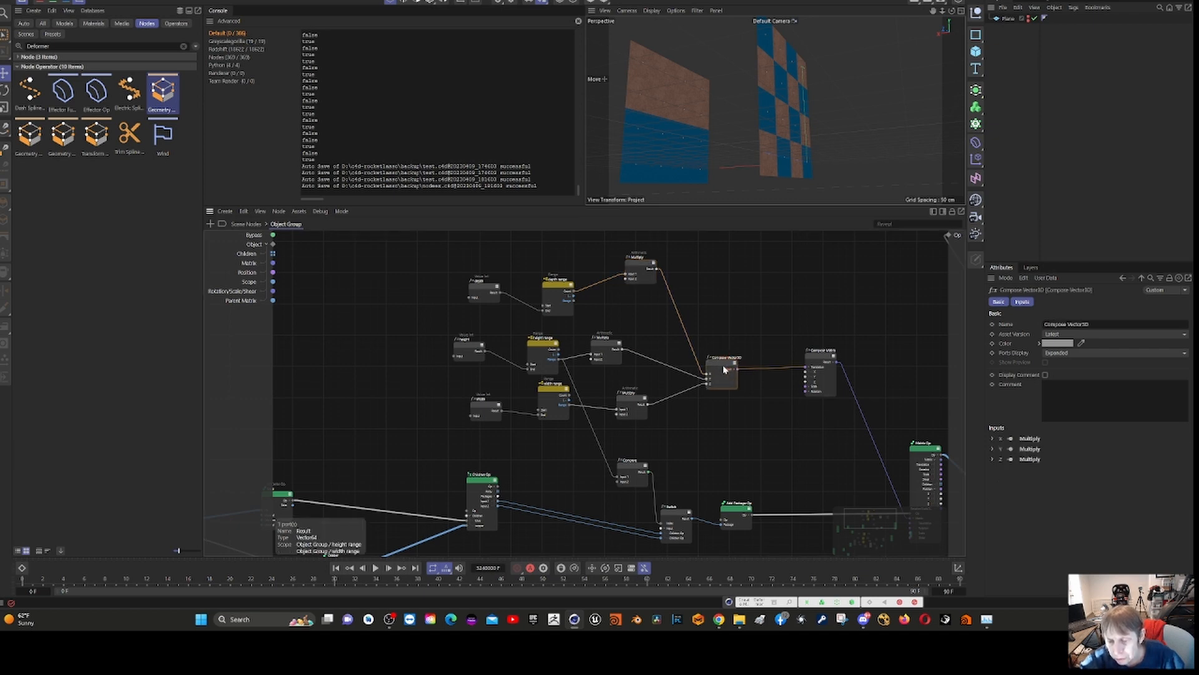
left_click_drag(730, 372, 732, 355)
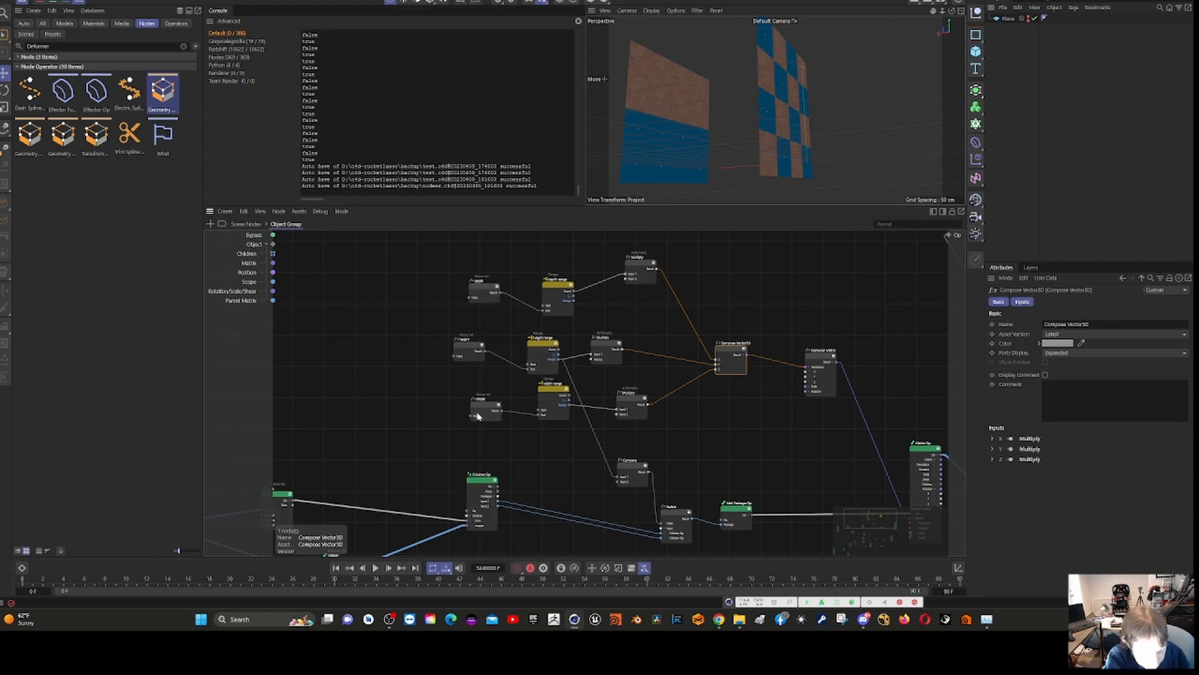
middle_click_drag(376, 434, 624, 327)
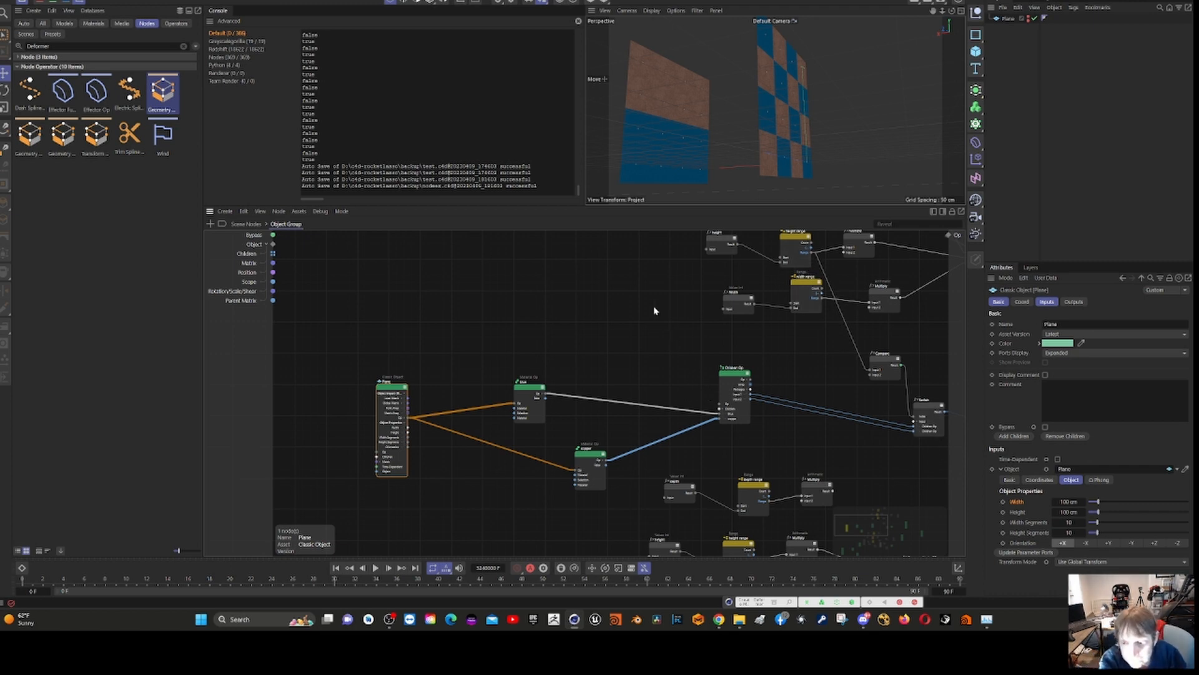
- Trace the upper and lower chains from the Children Ops through the Matrix Ops to the shared Null at the group's output
mouse_move(653, 306)
left_mouse_down()
mouse_move(579, 318)
mouse_move(651, 309)
left_mouse_up()
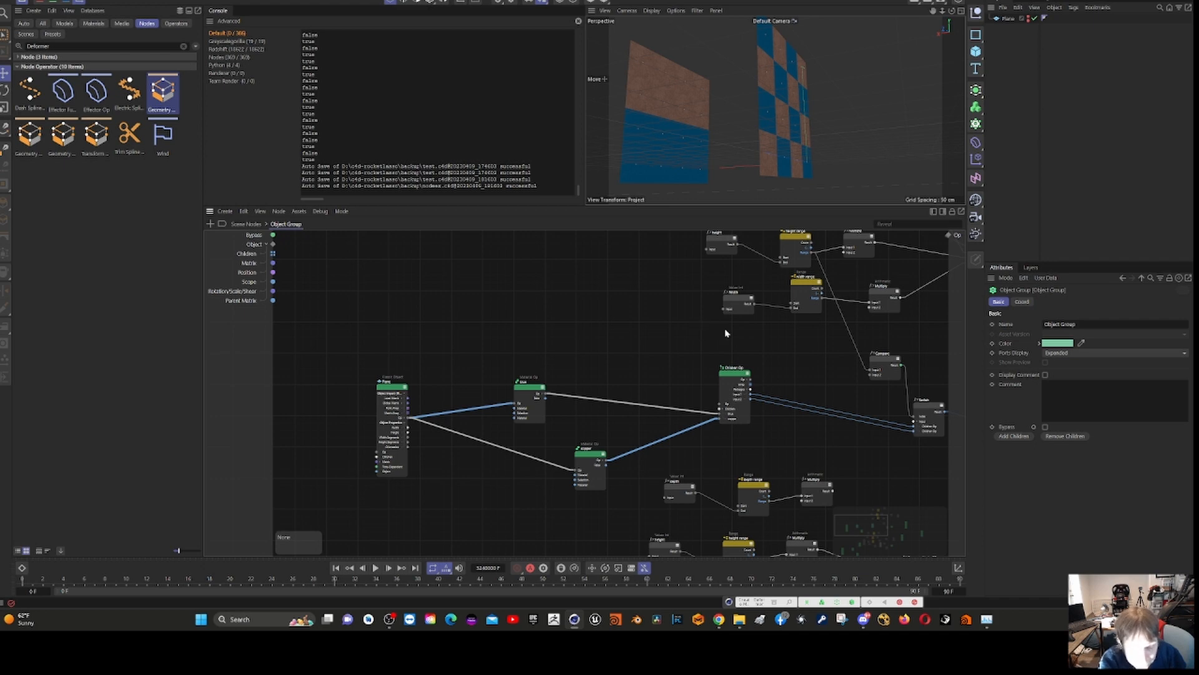
middle_click_drag(724, 333, 434, 429)
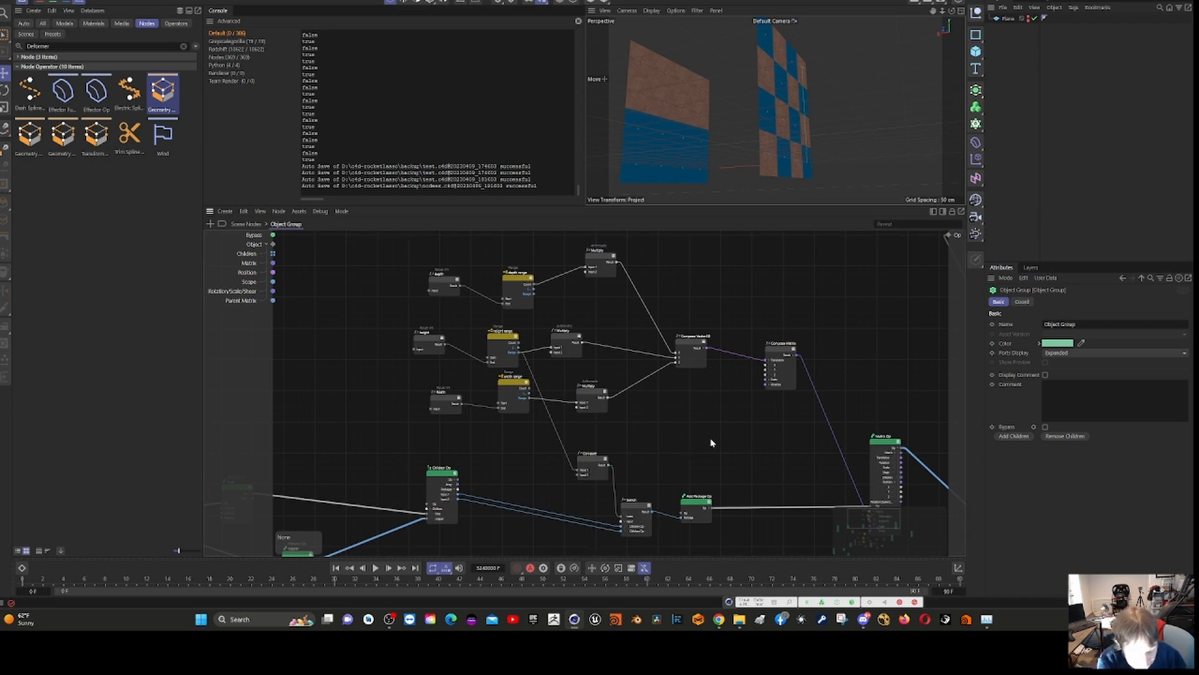
middle_click_drag(699, 457, 725, 177)
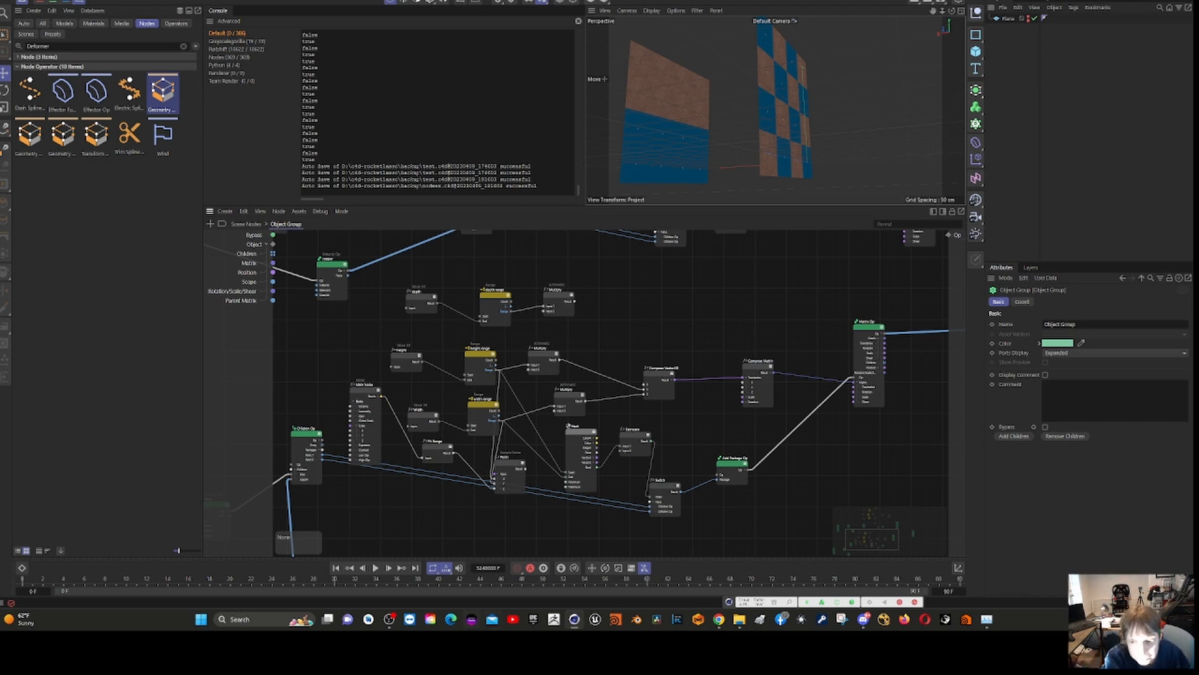
middle_click_drag(932, 460, 528, 518)
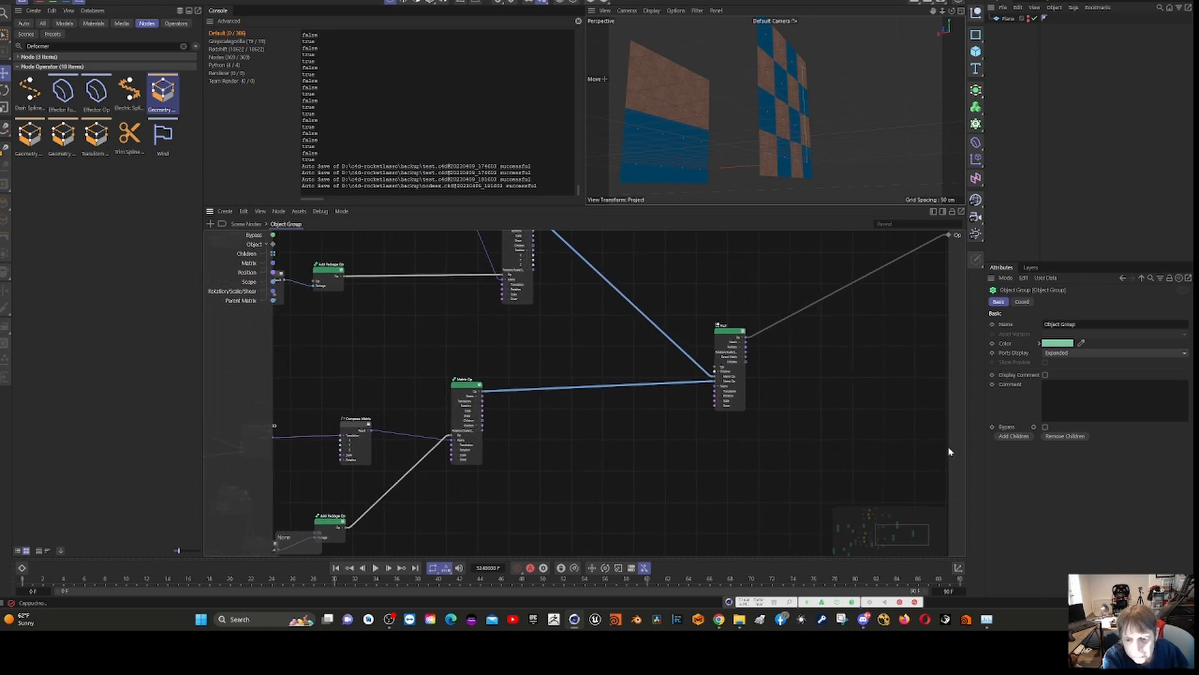
middle_click_drag(752, 410, 884, 456)
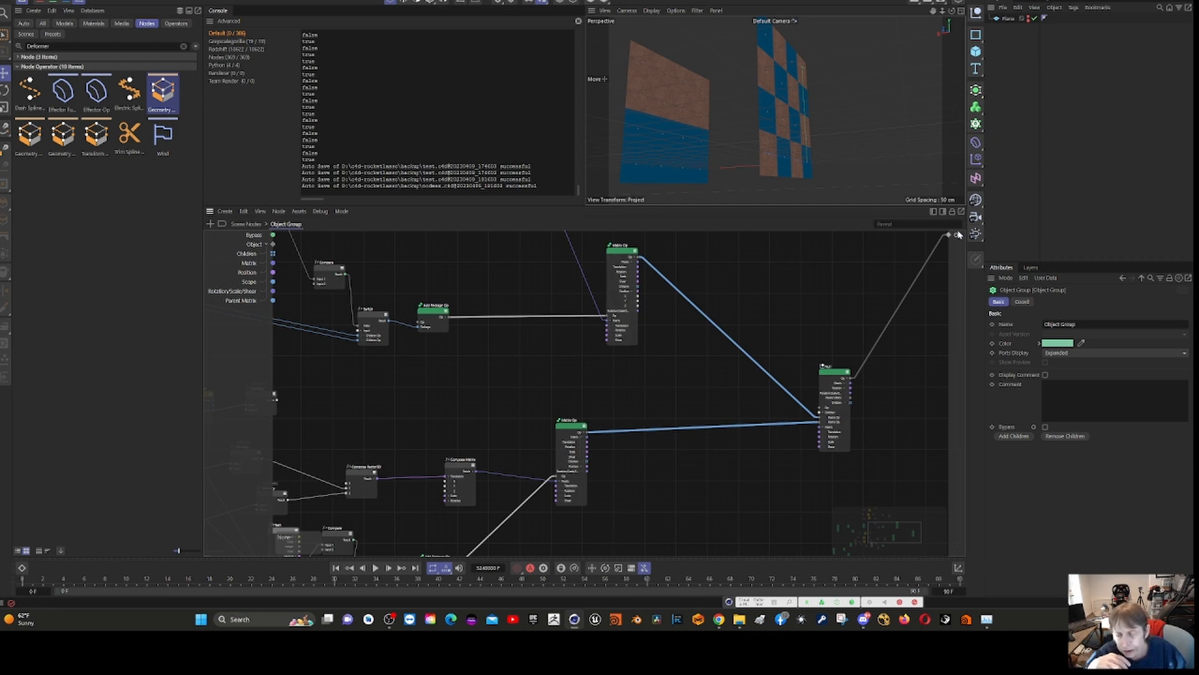
- Check the Object Group's connection to Scene Root, and raise the final Null node slightly inside the group
left_click(240, 224)
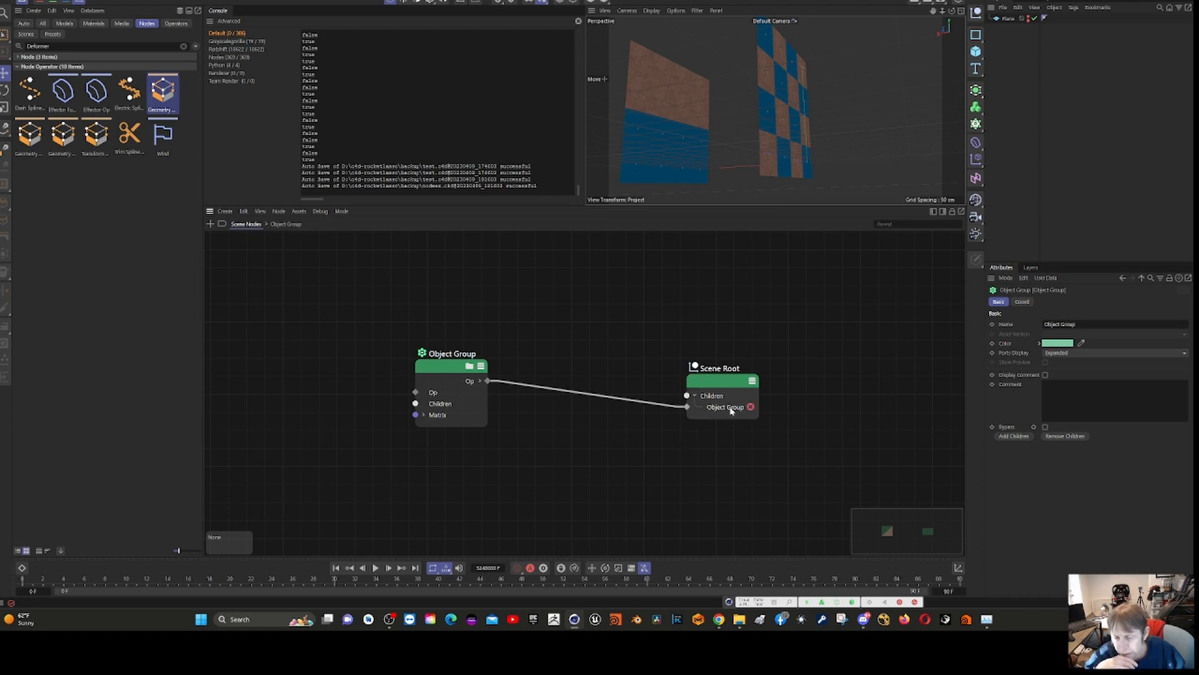
left_click(453, 373)
double_click(452, 373)
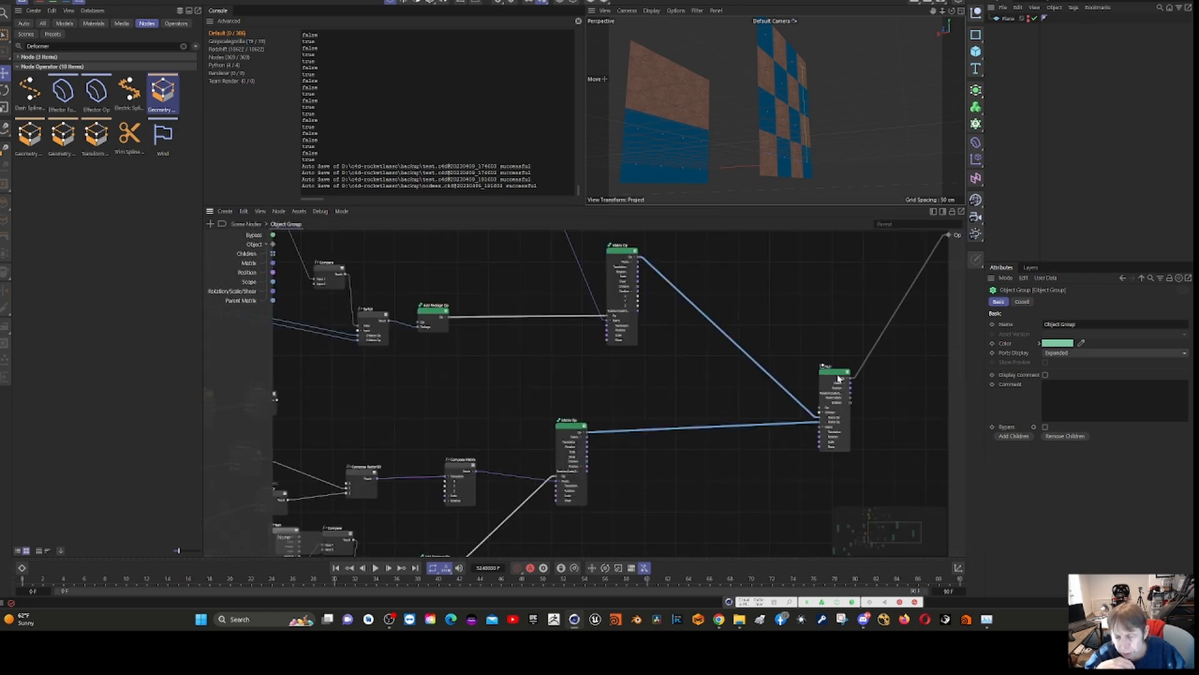
left_click_drag(840, 375, 839, 350)
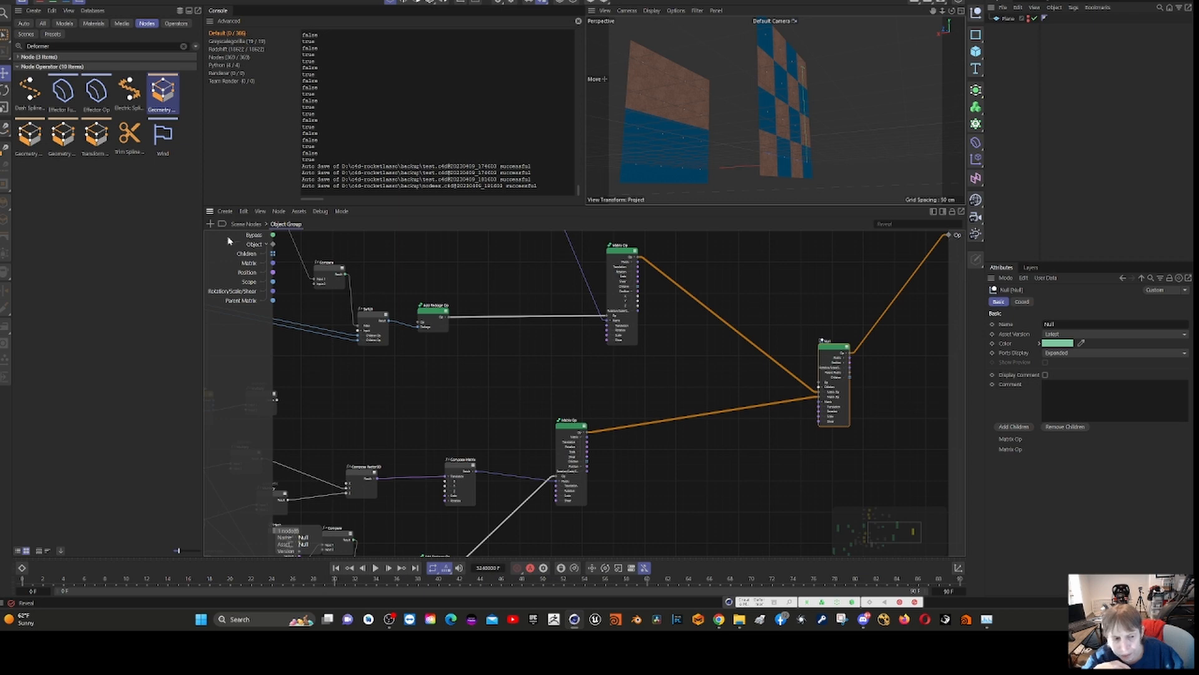
- Expand the Op output ports of the Object Group in the top-level Scene Nodes graph and select the Scene Root
left_click(247, 227)
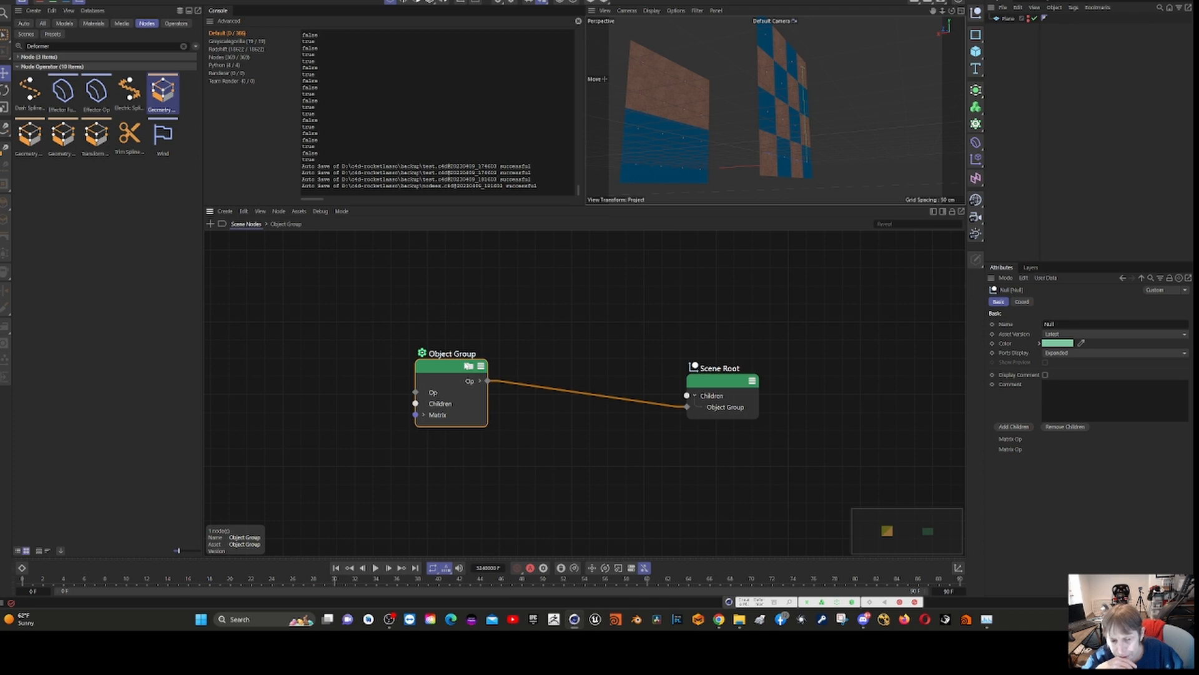
left_click(468, 366)
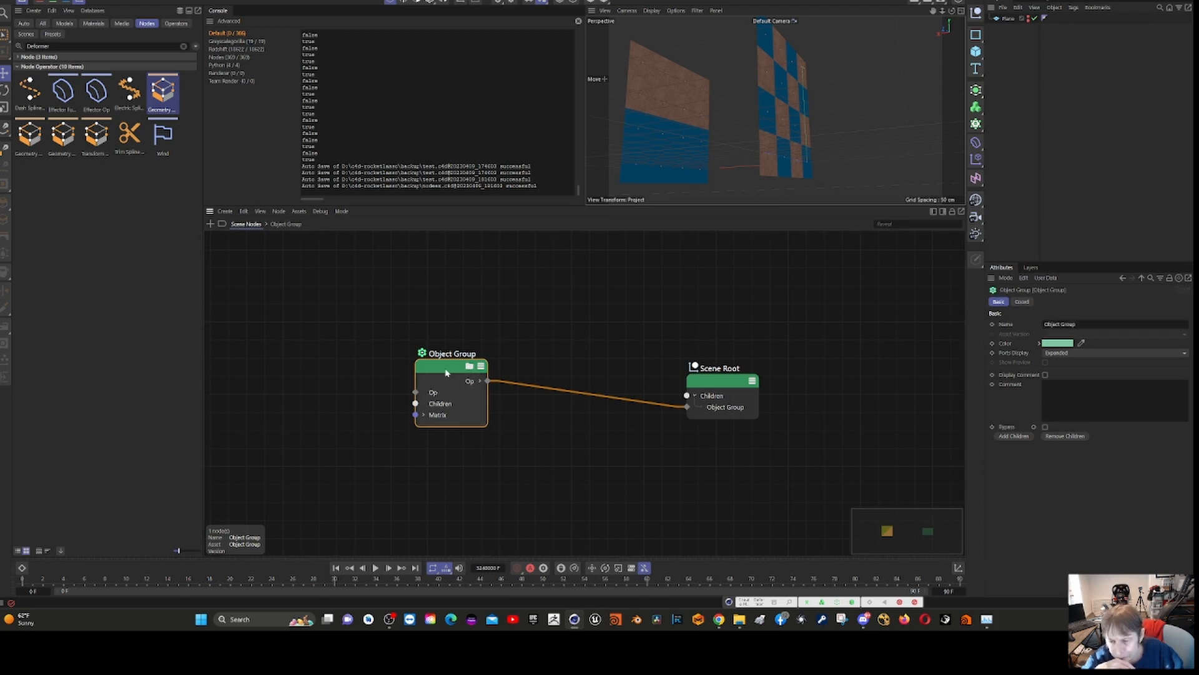
left_click(479, 381)
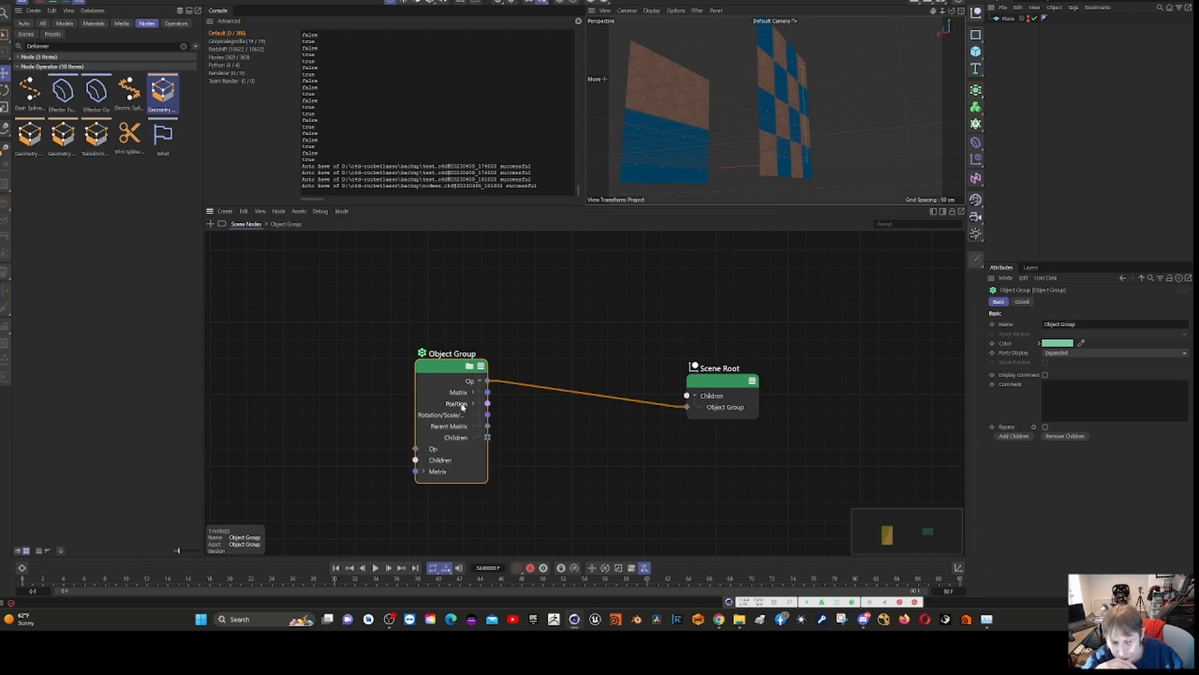
left_click(470, 368)
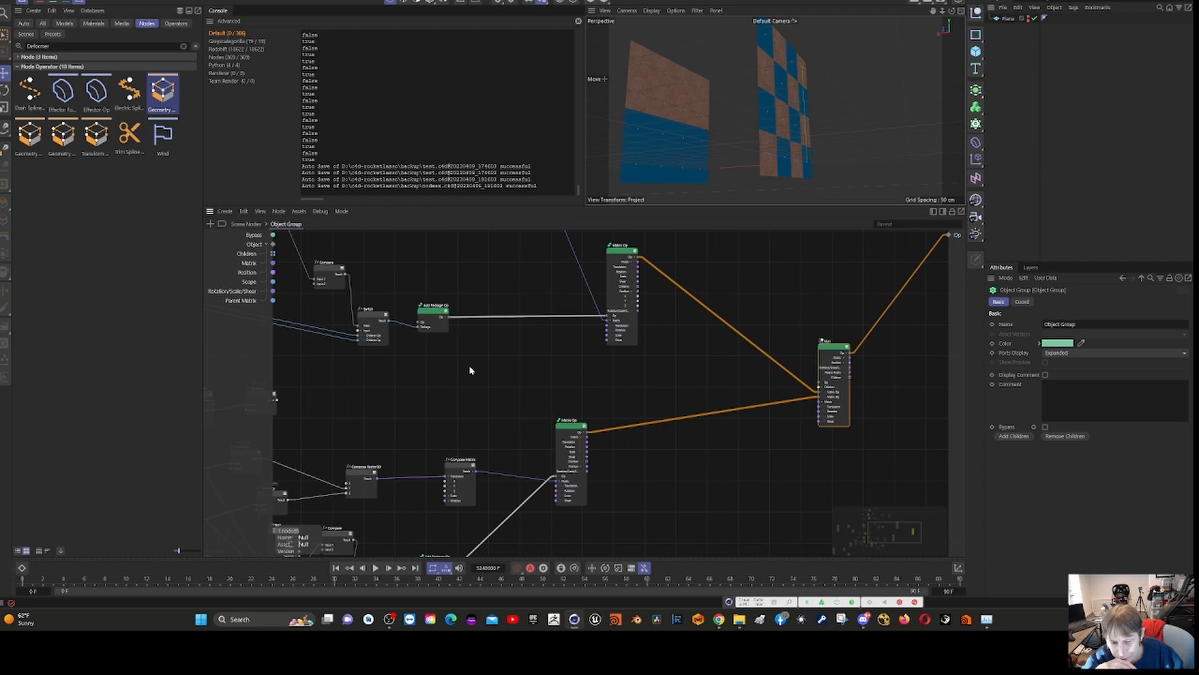
left_click(246, 224)
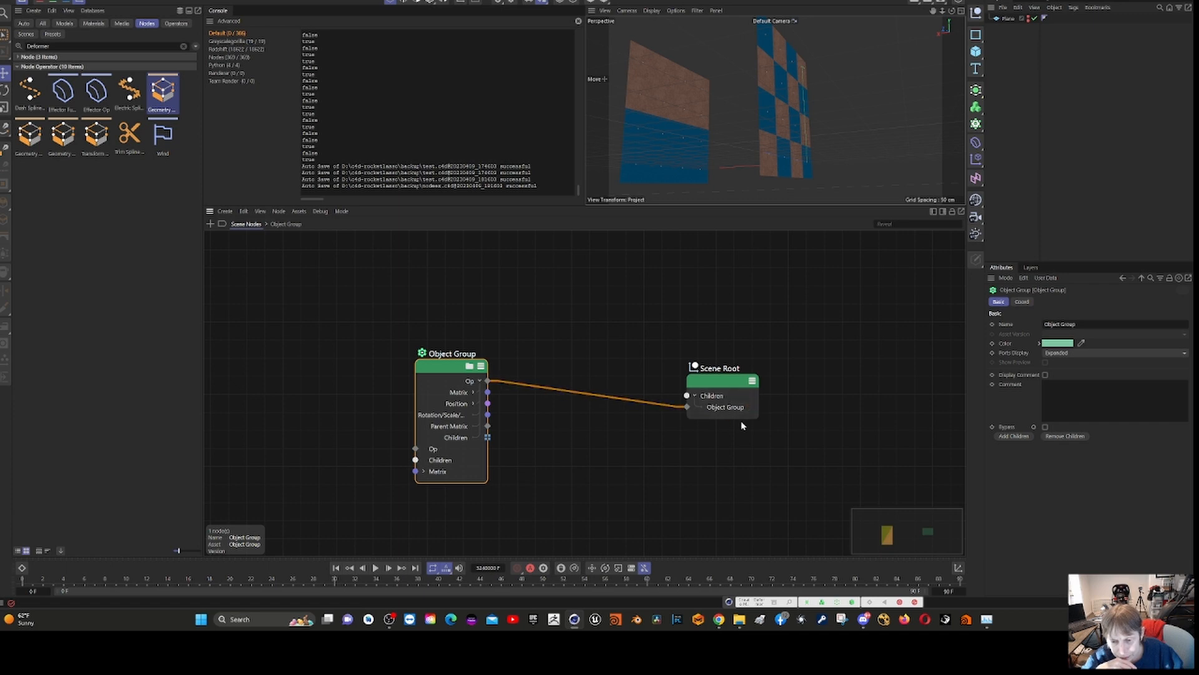
left_click(729, 384)
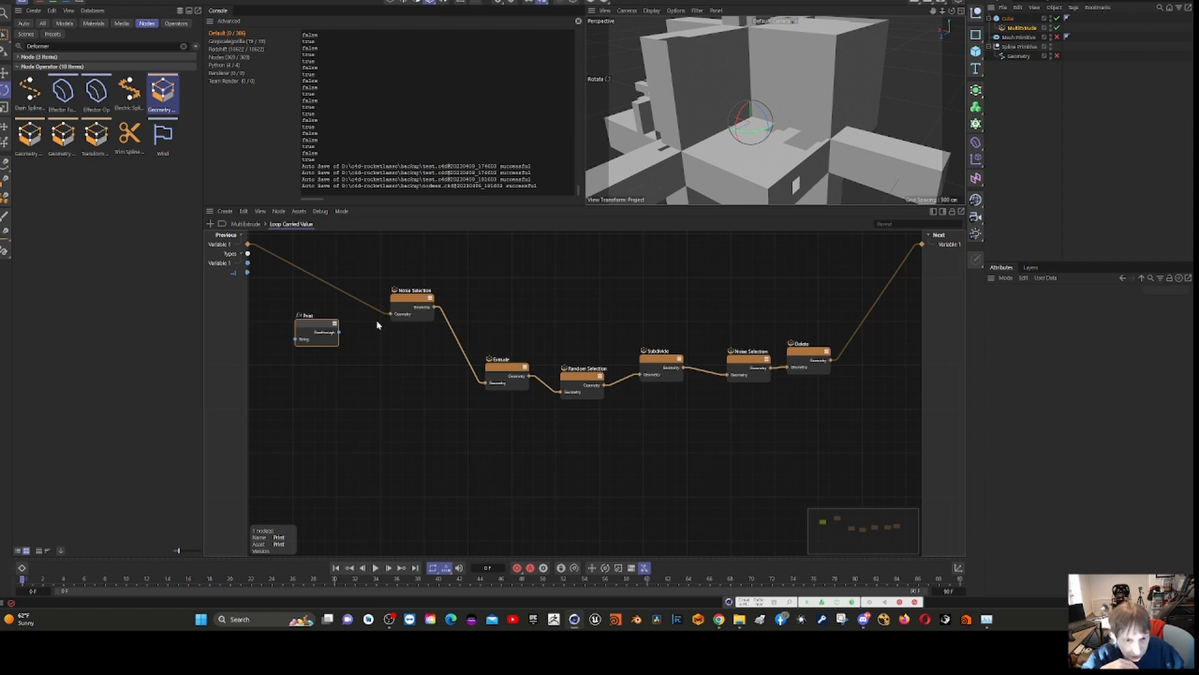
- Examine the MultiExtrude graph's Range and Loop Carried Value, the loop's internal node chain, and the MultiExtrude deformer's attributes
left_click(238, 224)
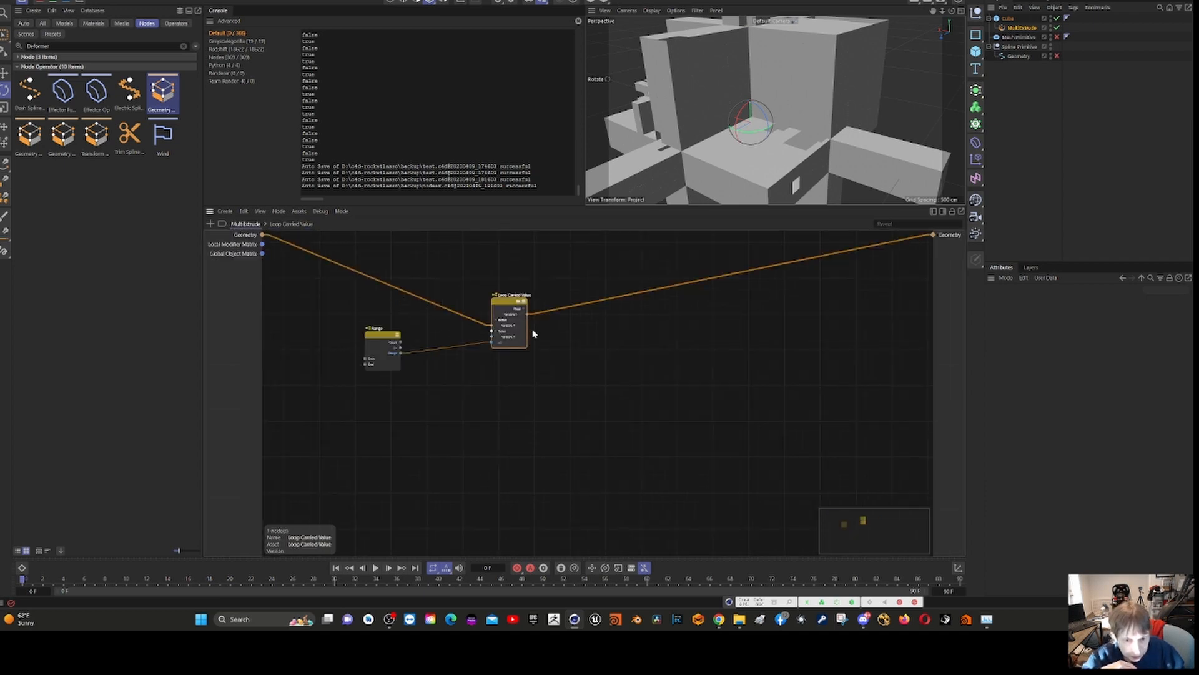
left_click(507, 305)
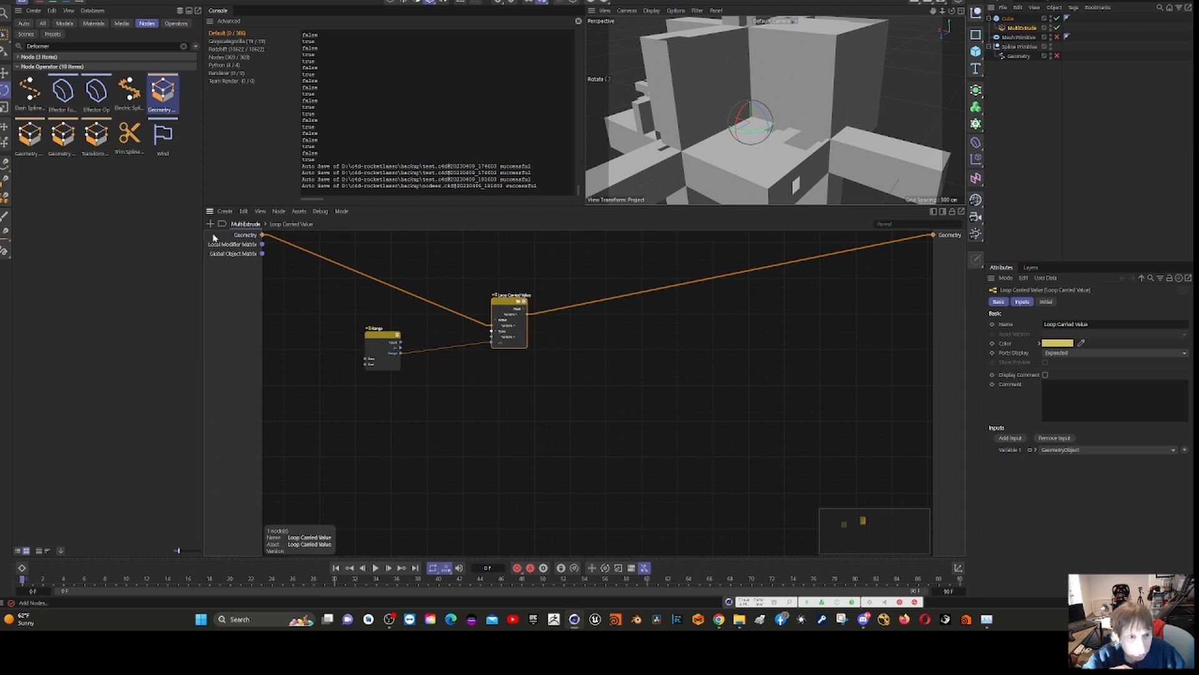
double_click(501, 301)
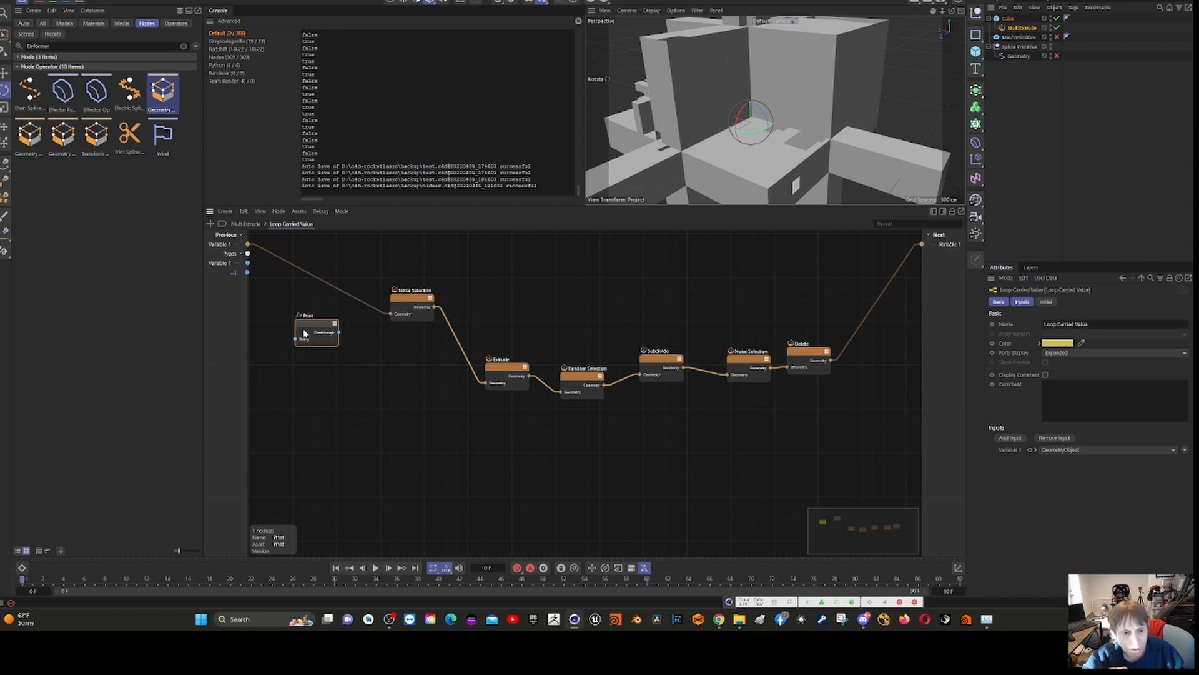
left_click(245, 224)
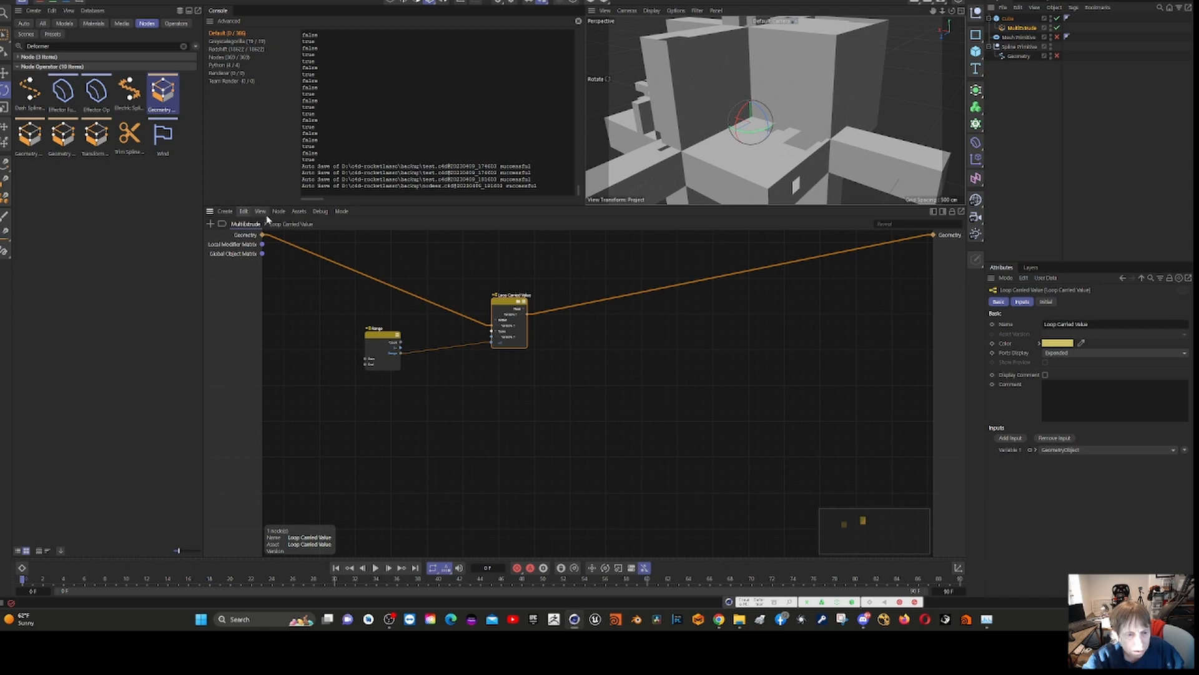
left_click(1019, 28)
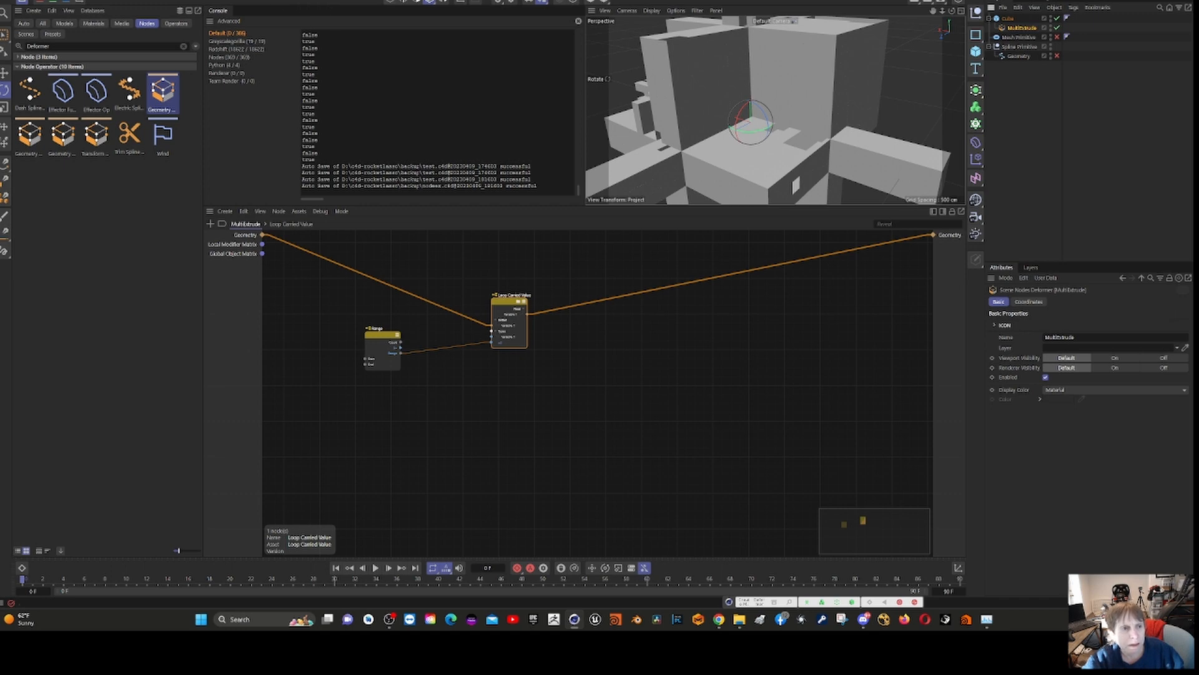
- Switch to the project whose Matrix Ops feed a Connect node, save it, and return to the blue and copper planes project
left_click(225, 1)
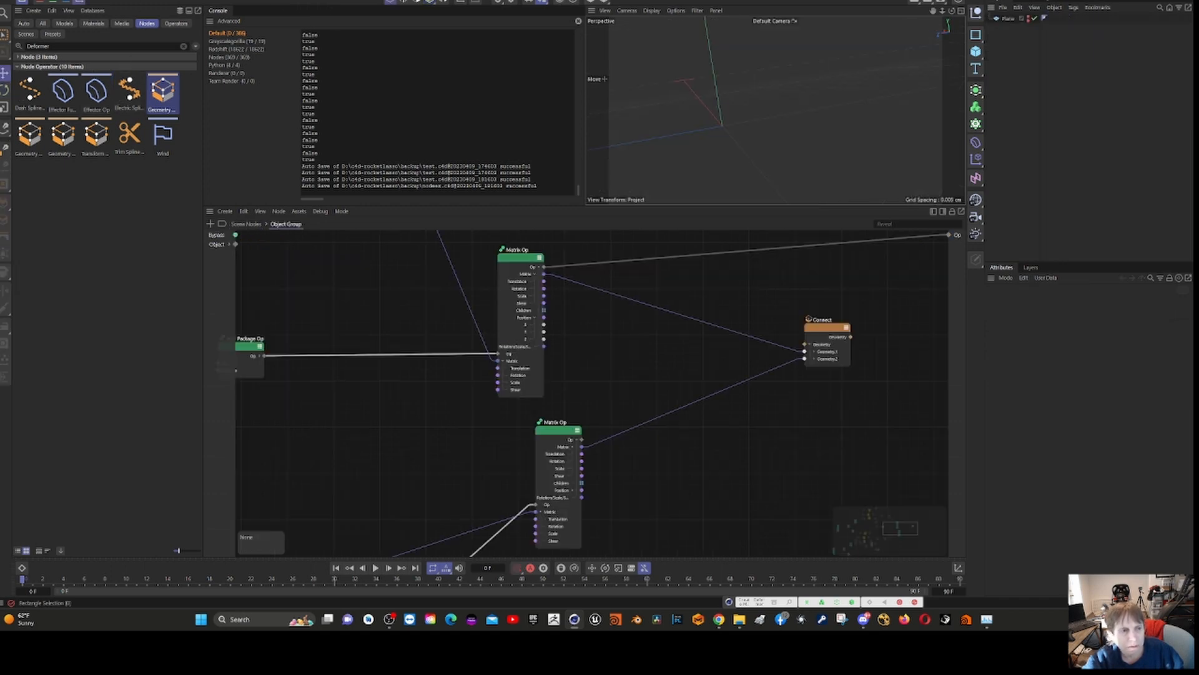
left_click(4, 1)
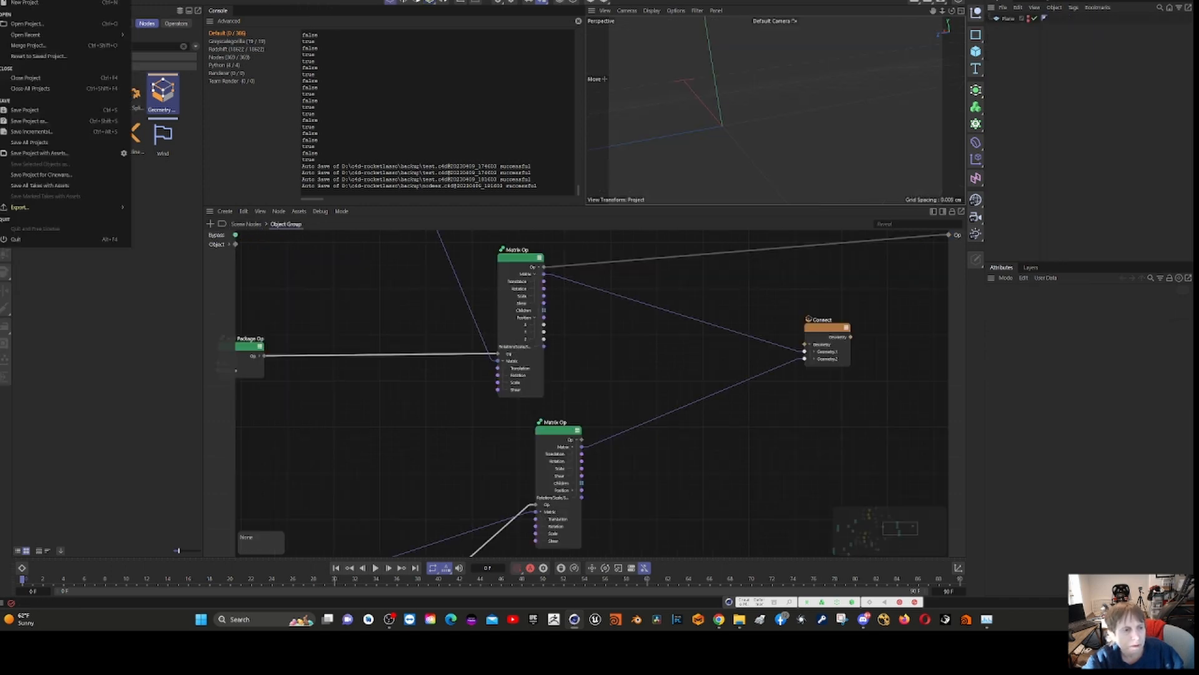
left_click(40, 112)
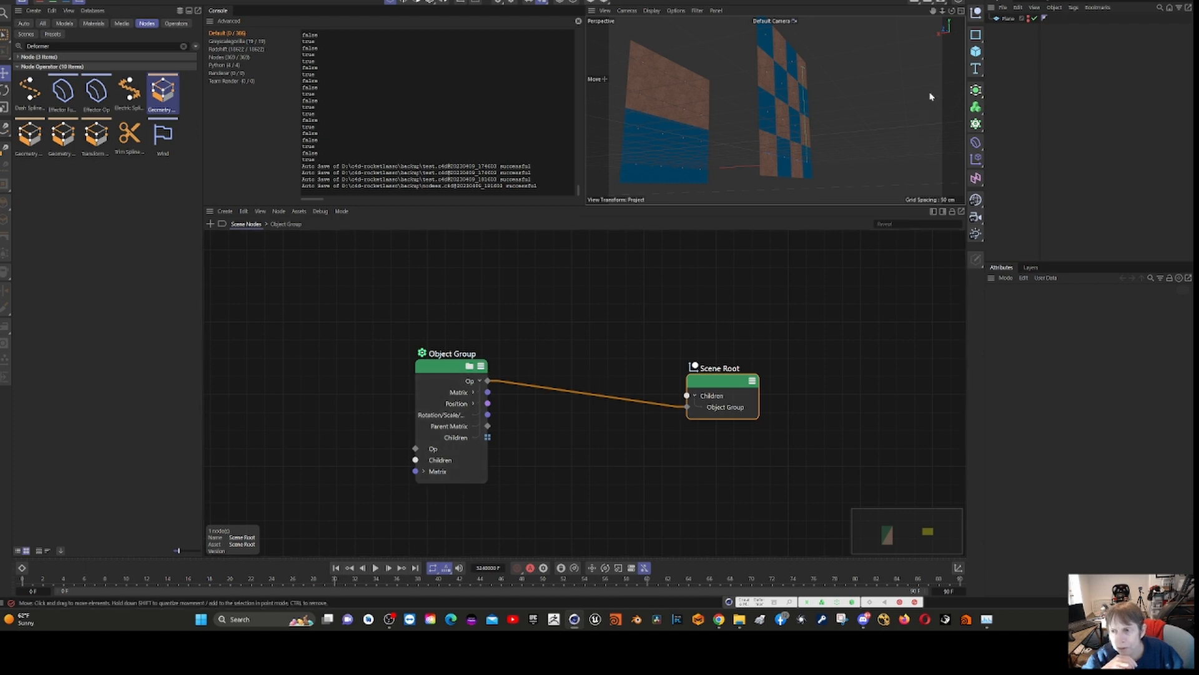
- Check the Plane object's properties and reopen the Object Group's internal node graph
left_click(1009, 19)
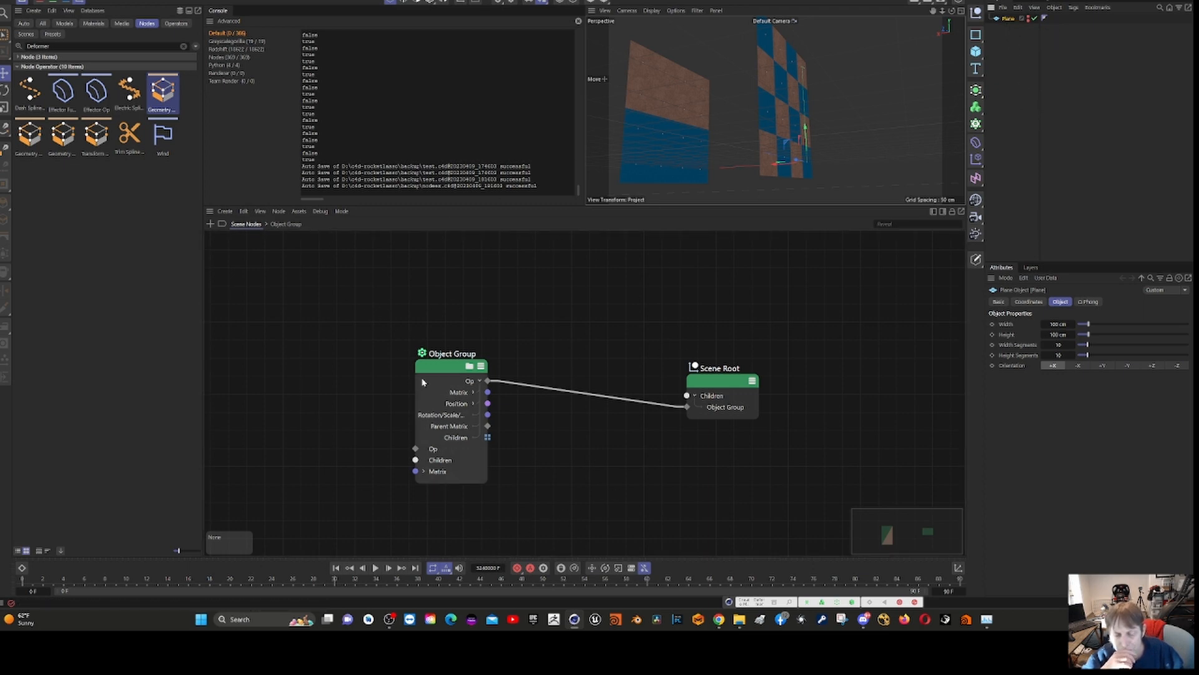
double_click(459, 369)
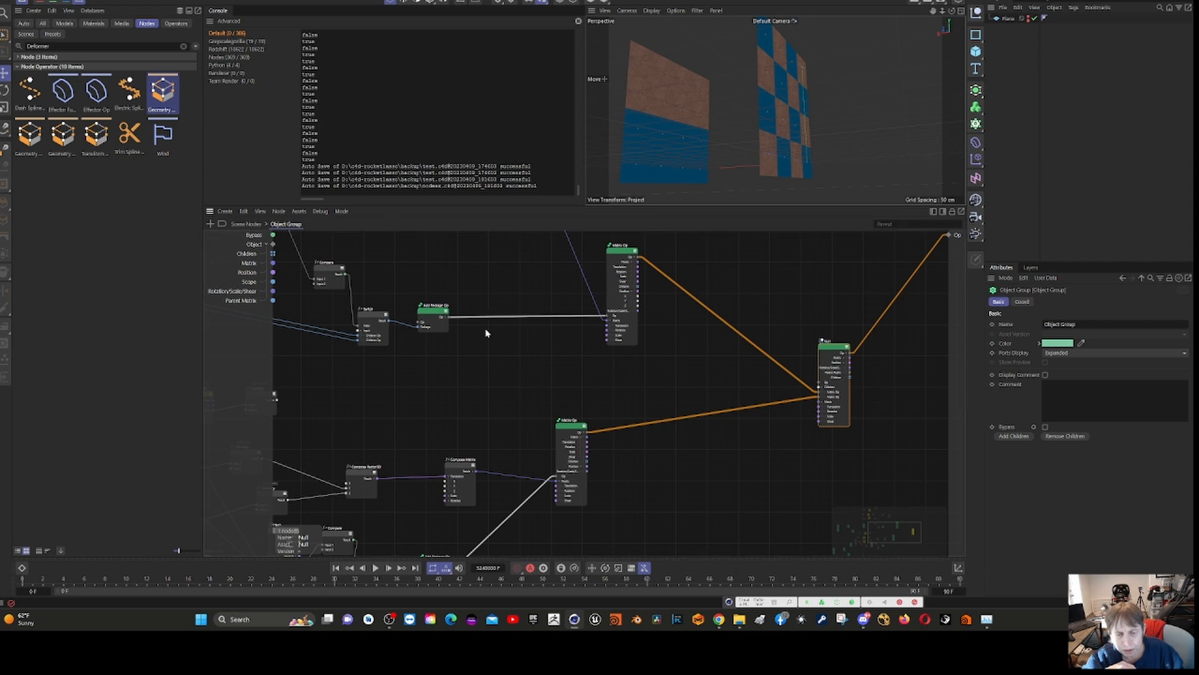
scroll(487, 375, "down", 2)
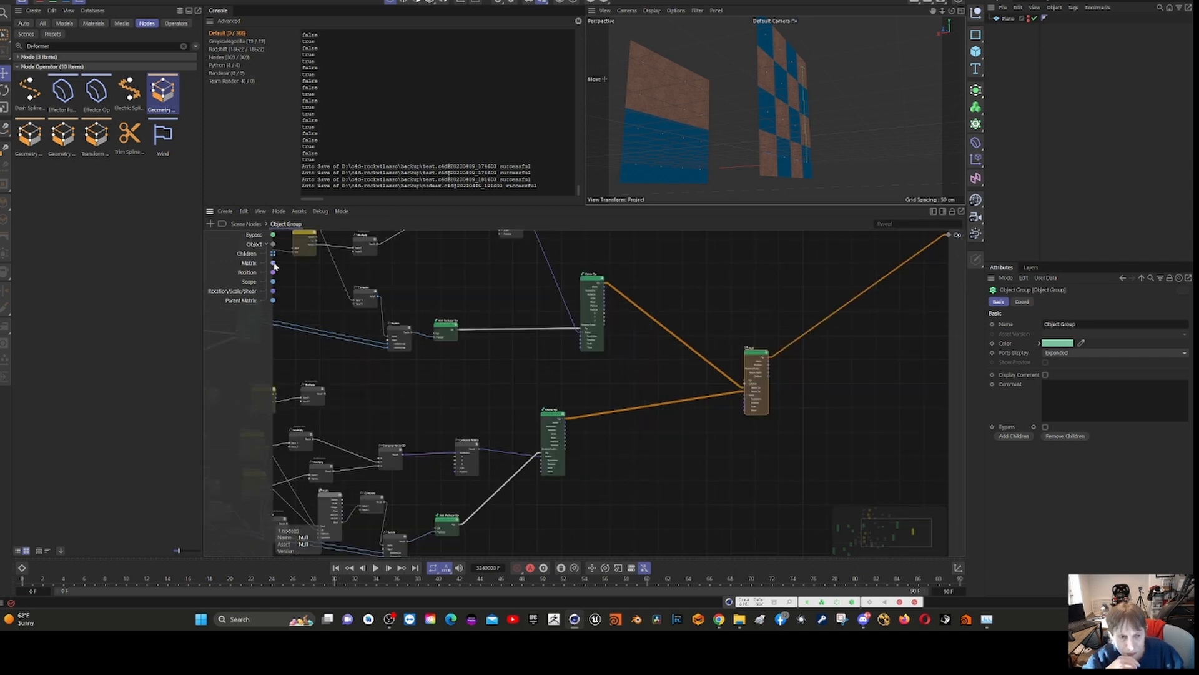
- Inspect the upper Matrix Op's Position port with the Data Inspector, then close the inspector
left_click(319, 213)
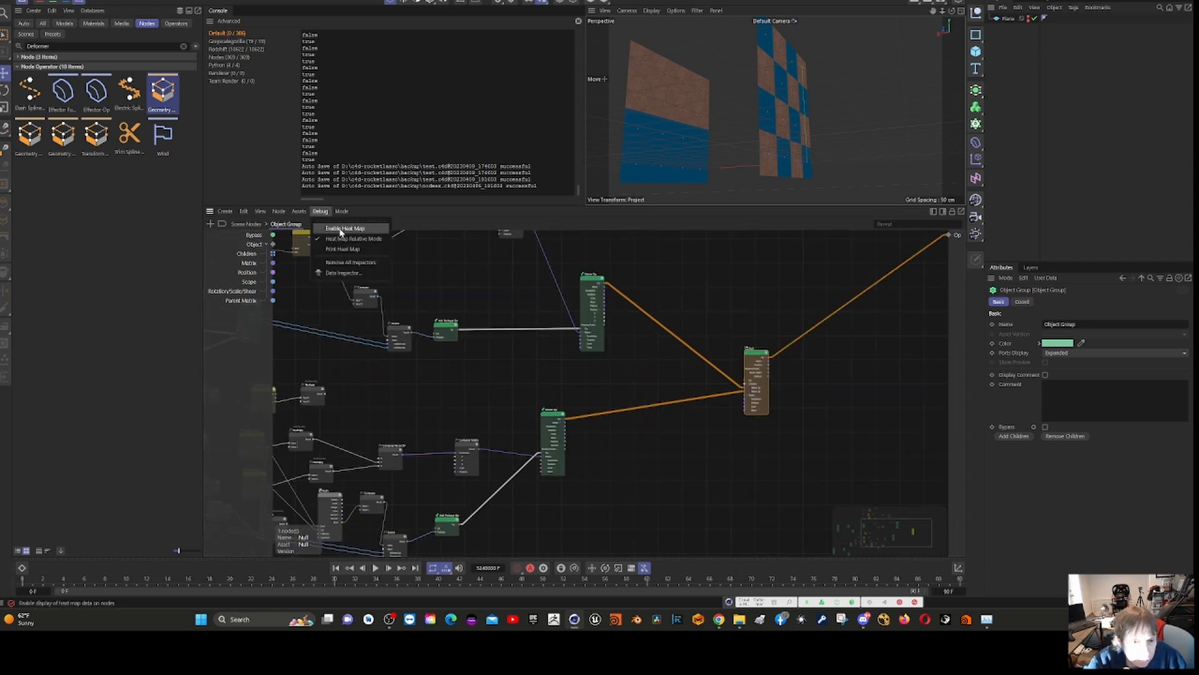
left_click(336, 275)
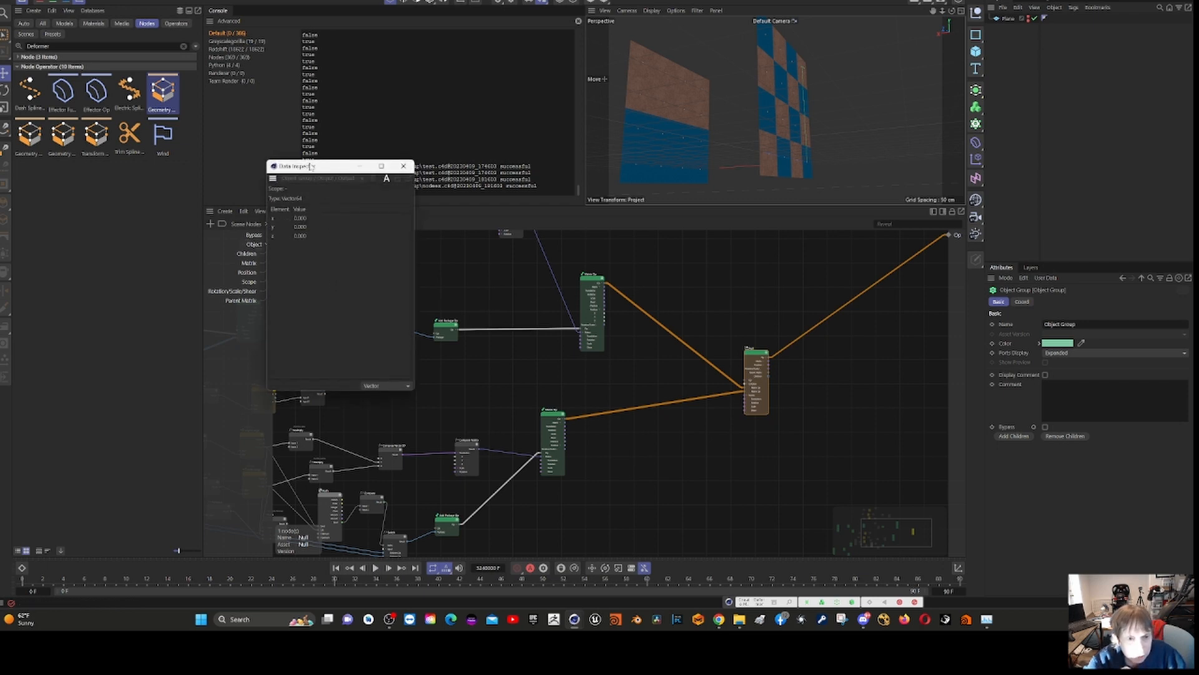
left_click_drag(313, 167, 810, 385)
left_click(557, 425)
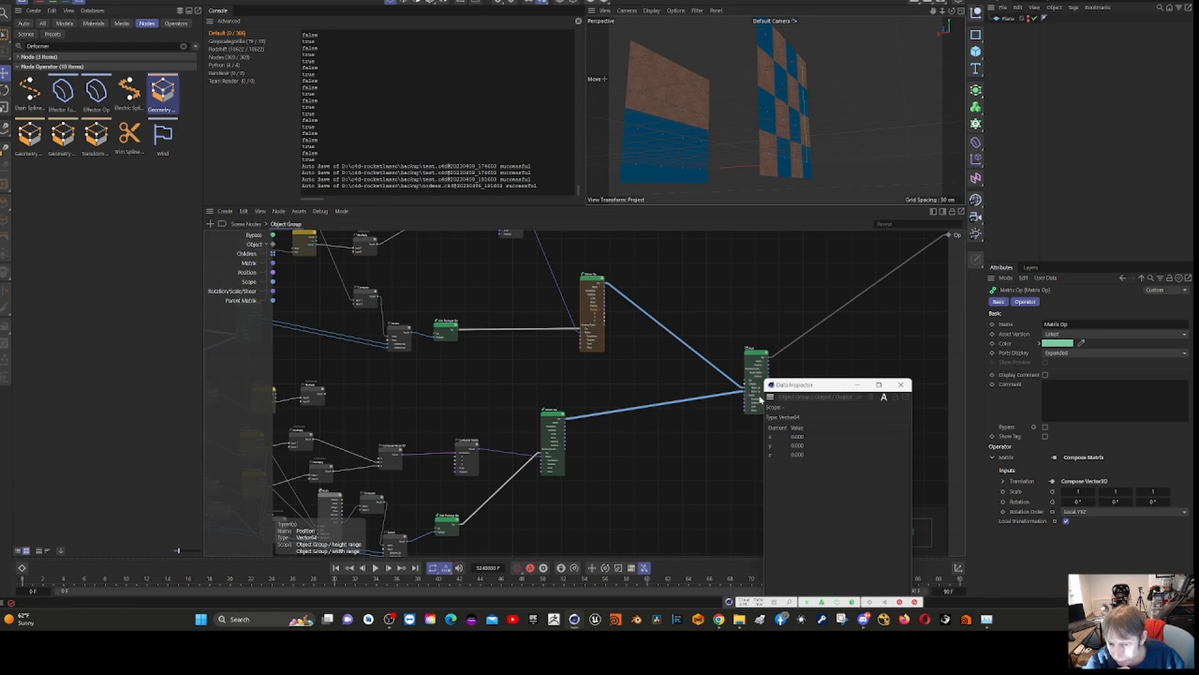
left_click(771, 398)
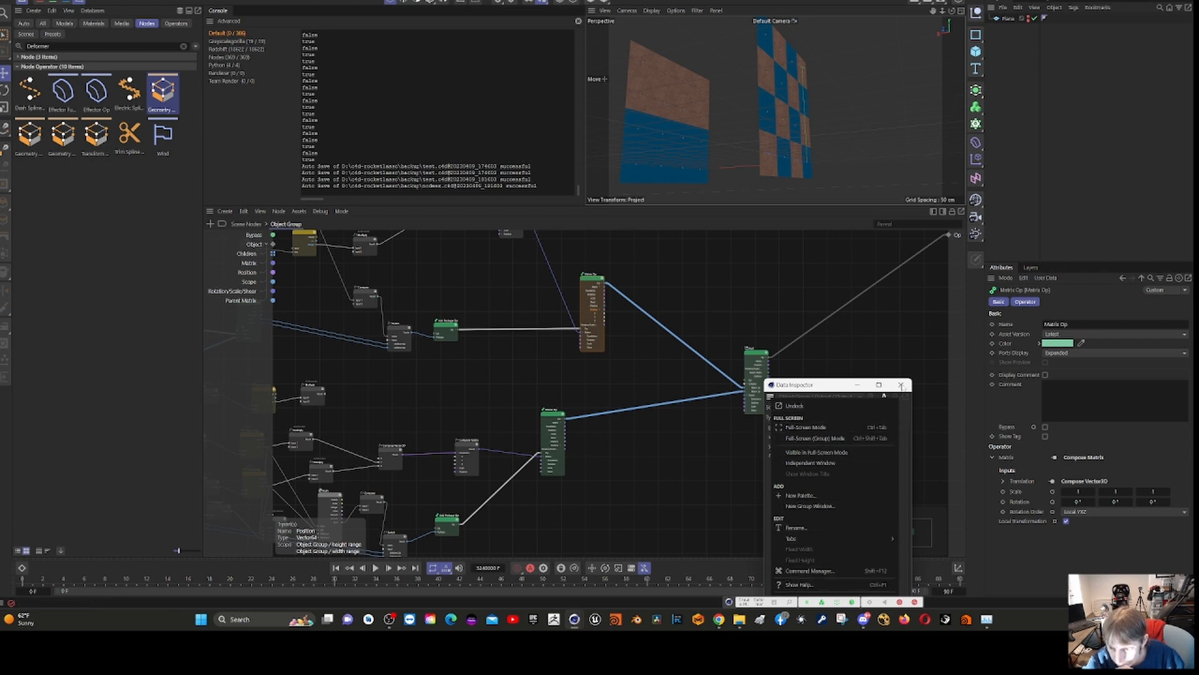
left_click(901, 386)
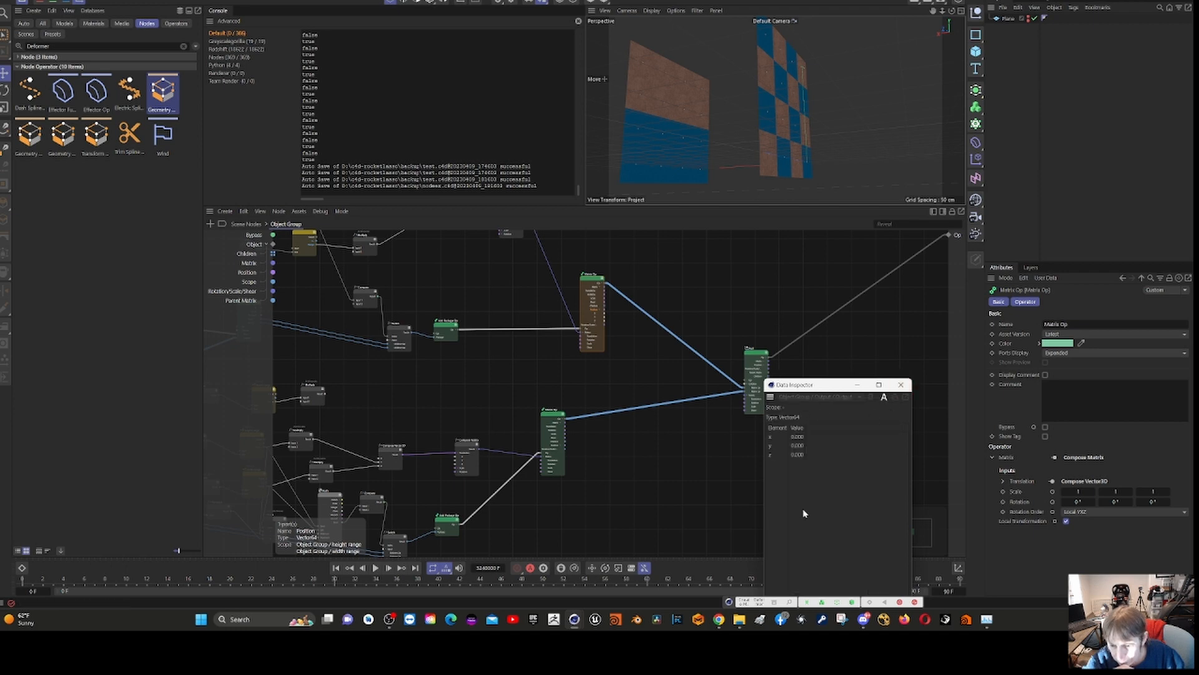
left_click(903, 385)
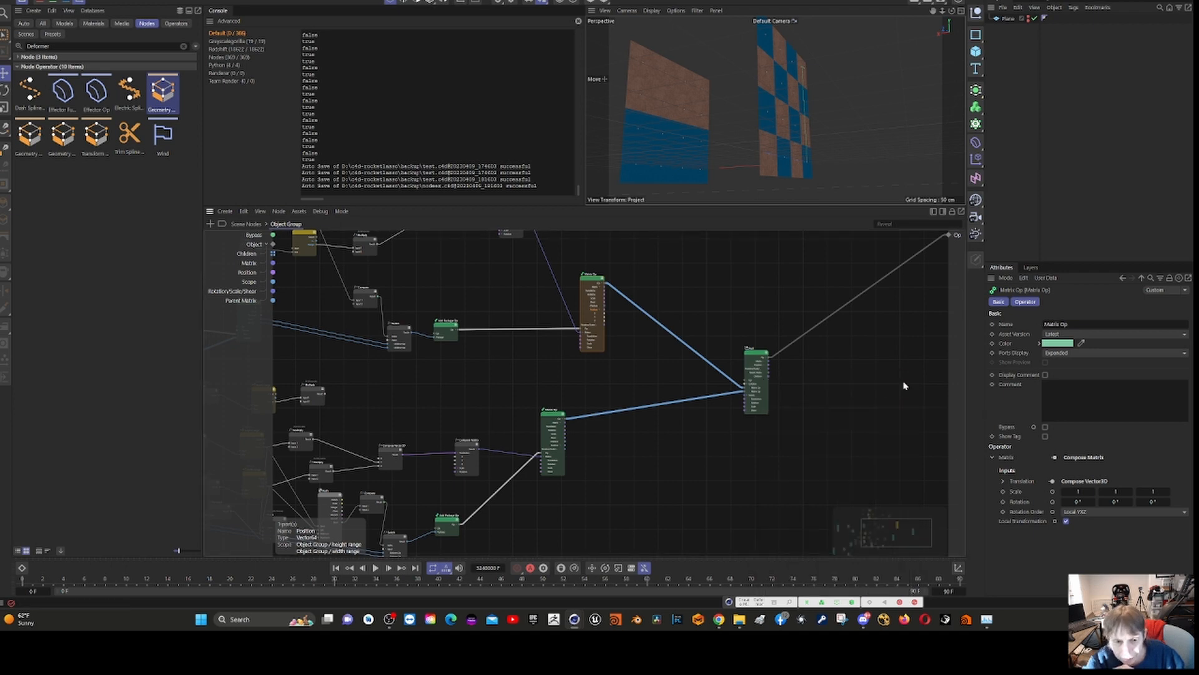
- Show the node heat map on the Object Group graph, check its debug options, and turn the heat map off again
left_click(319, 211)
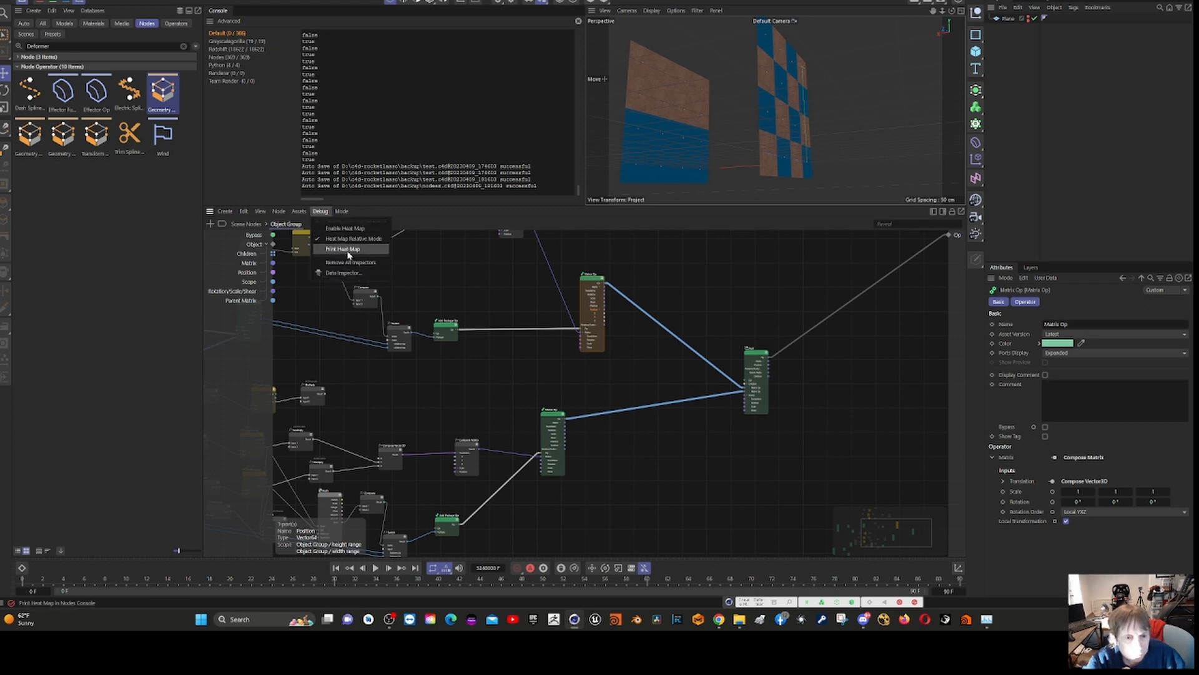
left_click(343, 230)
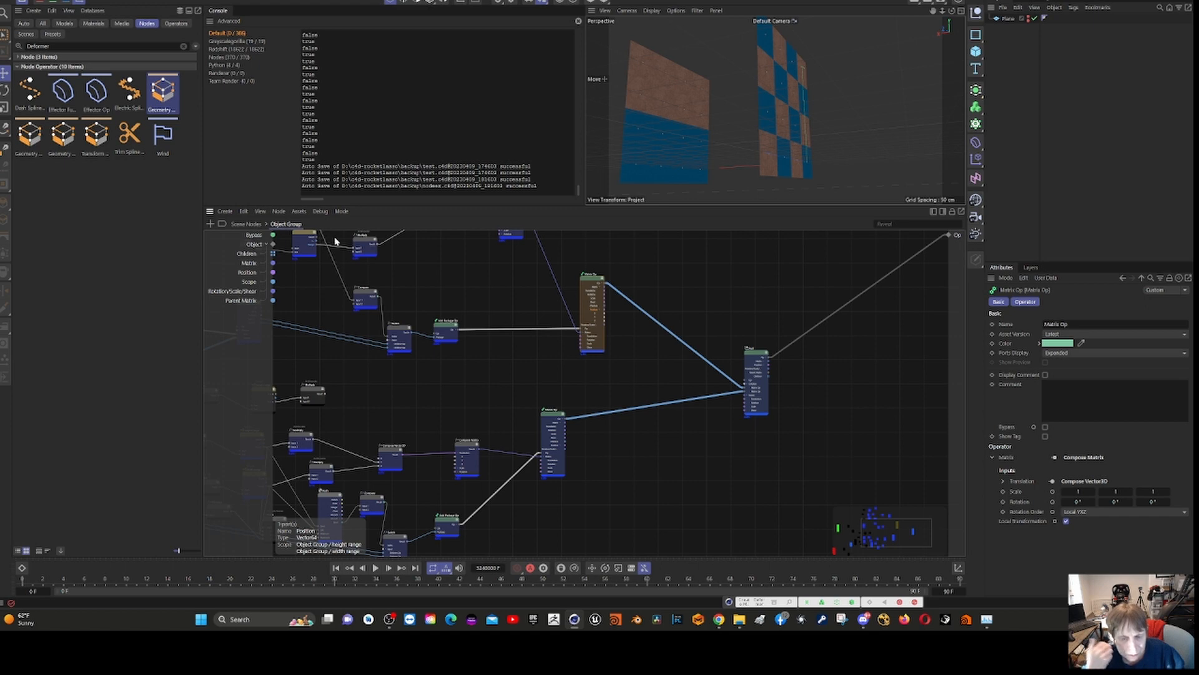
left_click(319, 212)
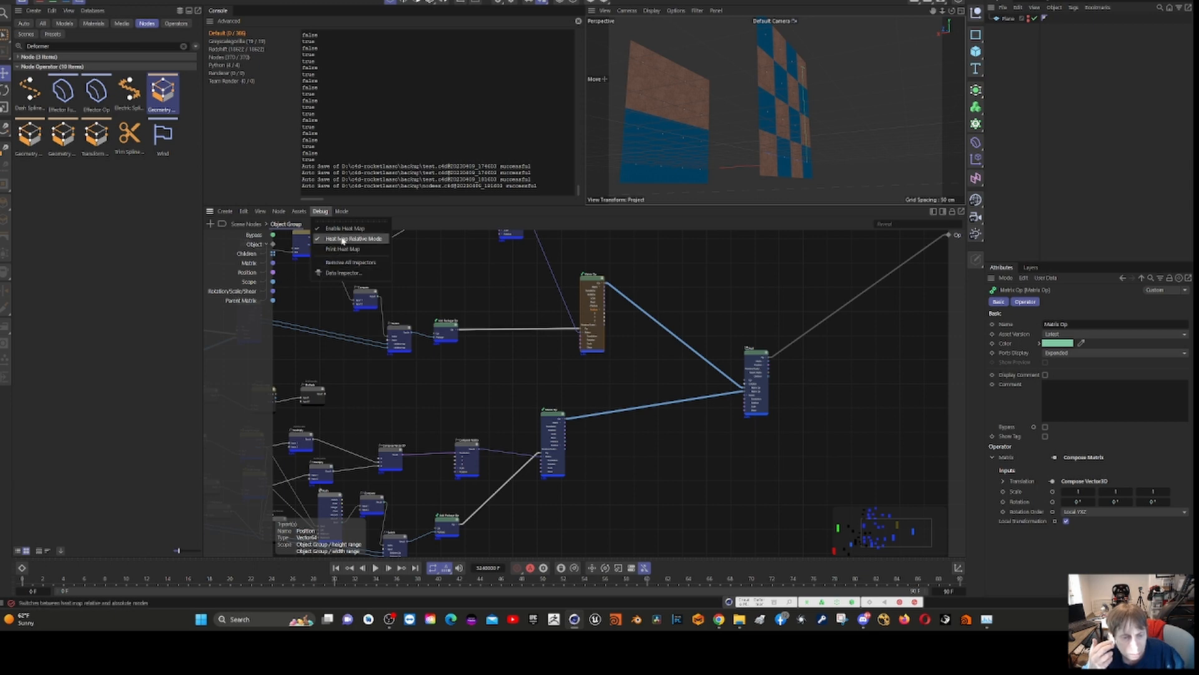
left_click(319, 212)
left_click(260, 211)
mouse_move(319, 211)
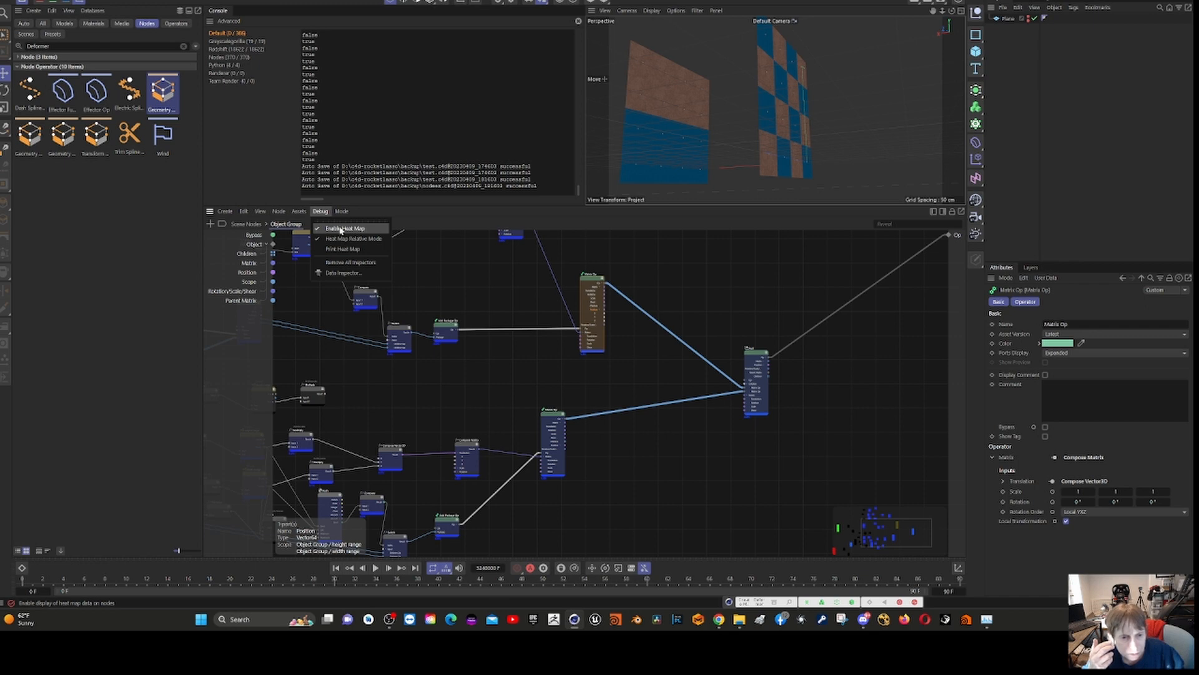
left_click(341, 229)
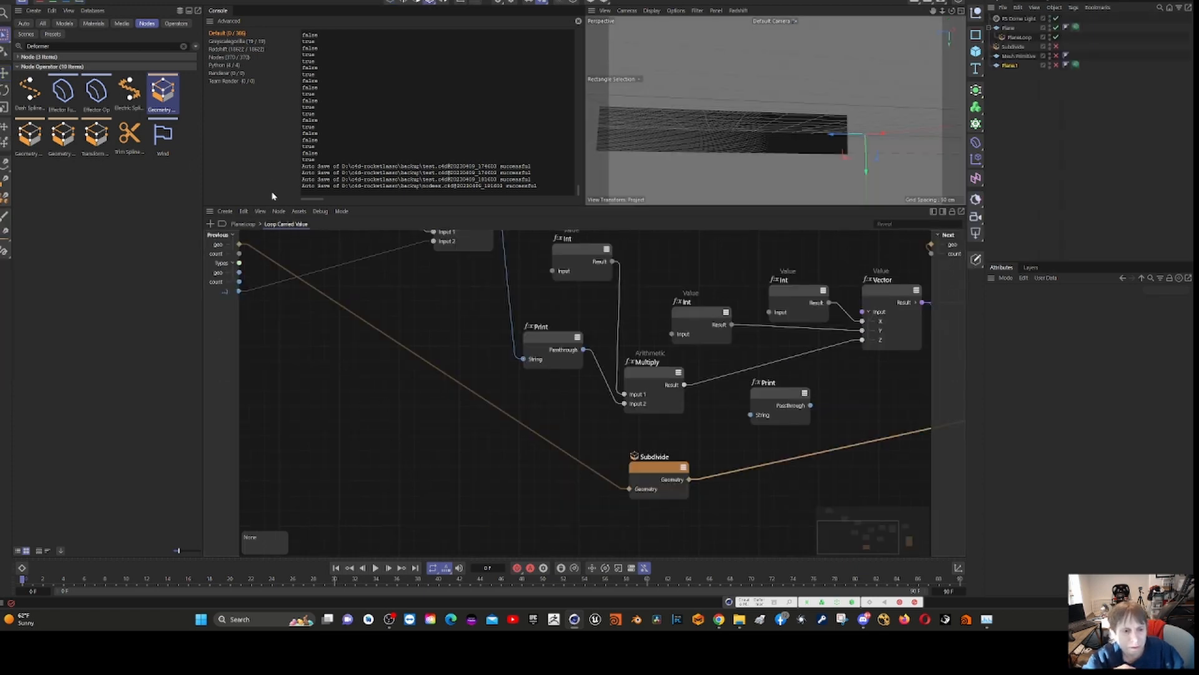
- Review the heat map on PlaneLoop's Loop Carried Value graph, check the Transform Element node, and turn the heat map off
left_click(320, 212)
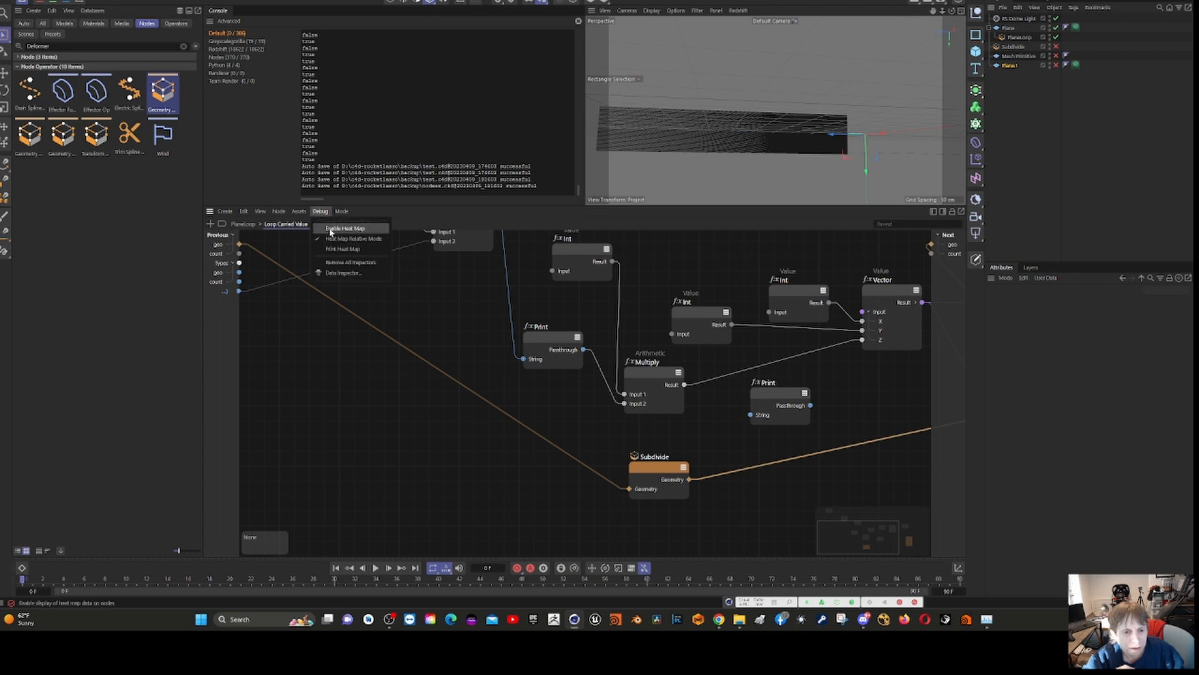
left_click(330, 228)
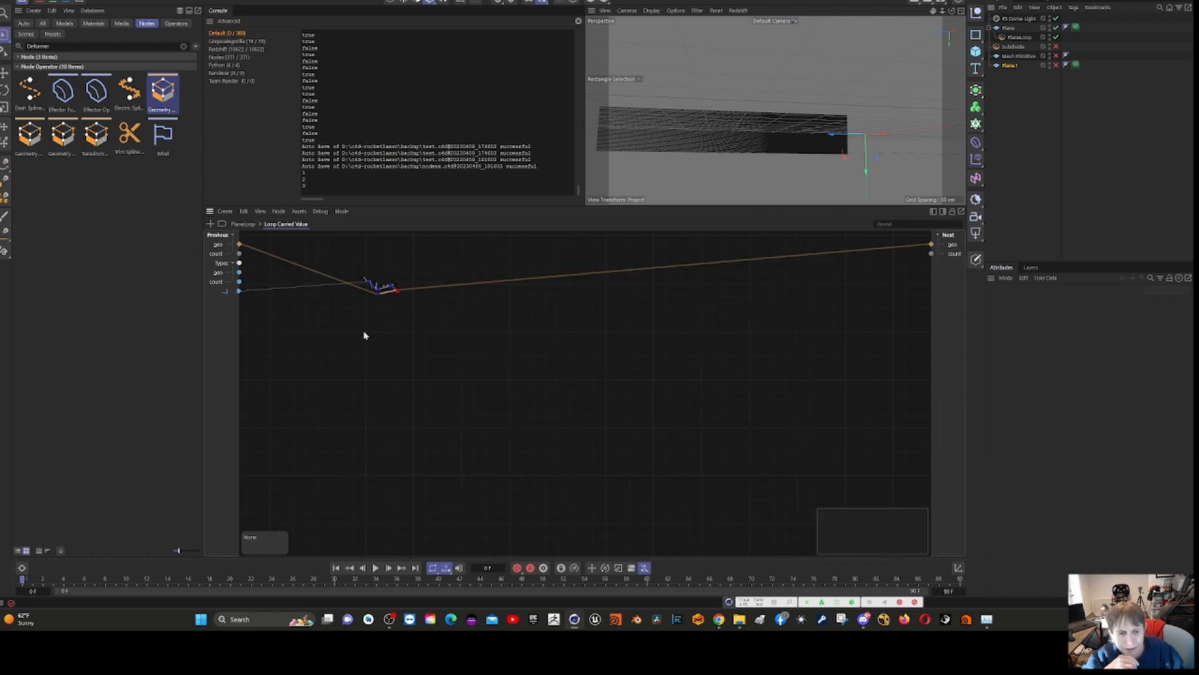
scroll(343, 313, "up", 3)
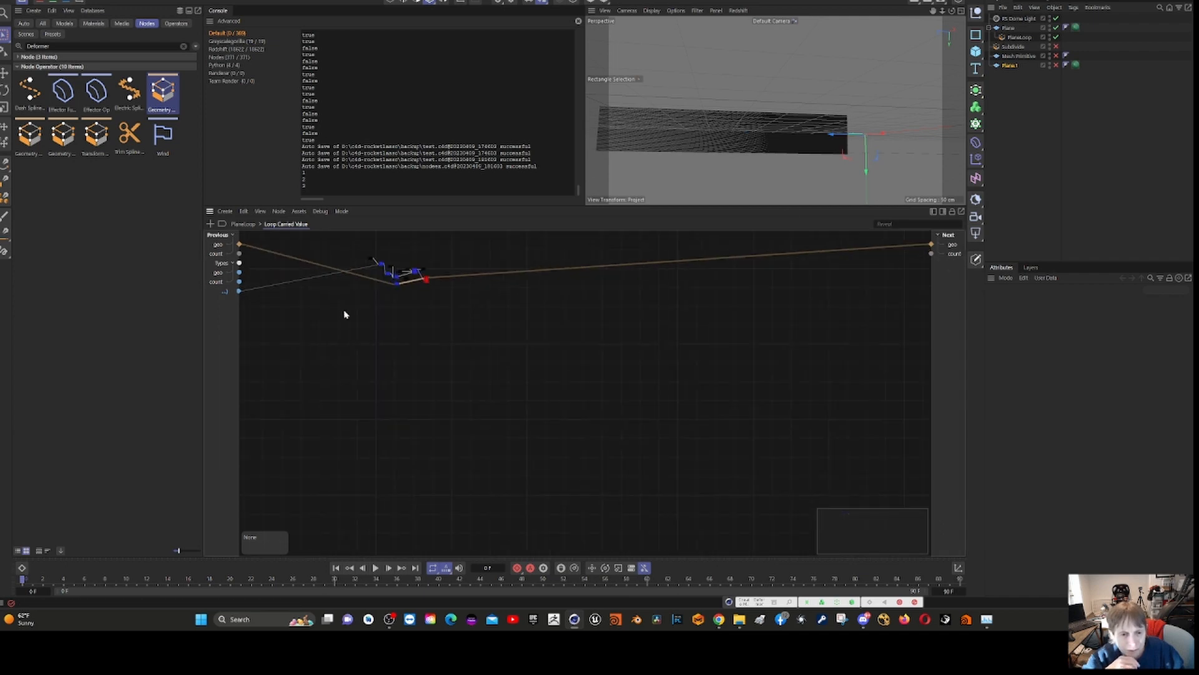
scroll(339, 299, "up", 2)
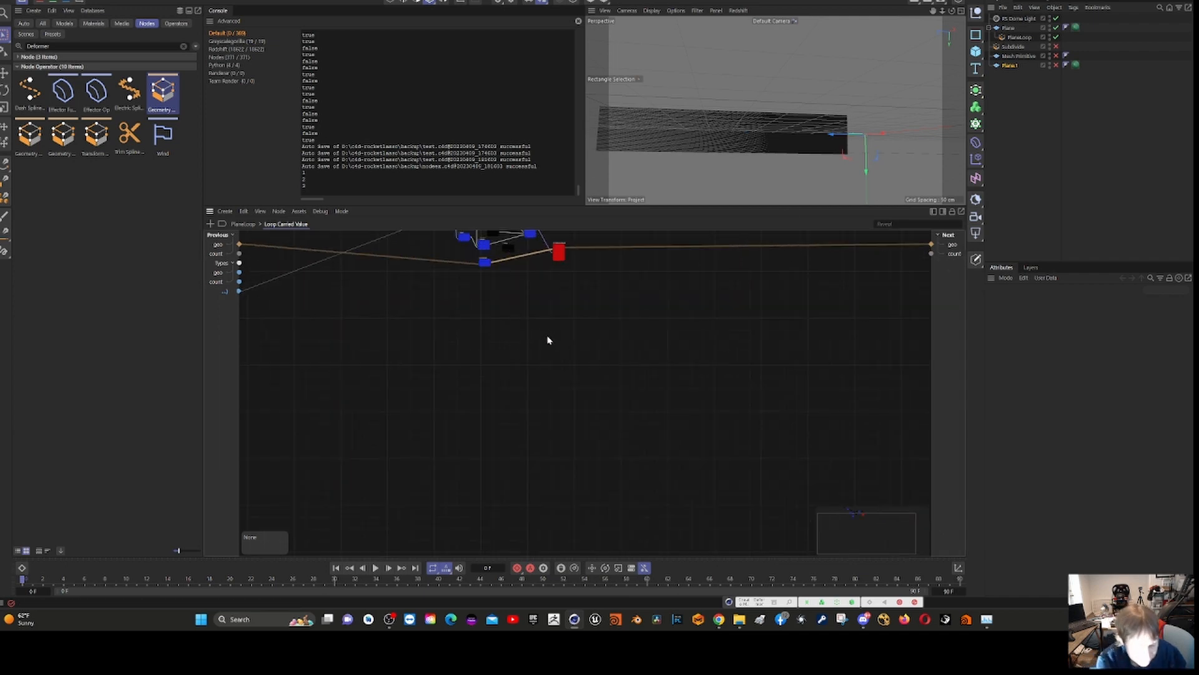
middle_click_drag(495, 328, 546, 469)
scroll(510, 306, "up", 3)
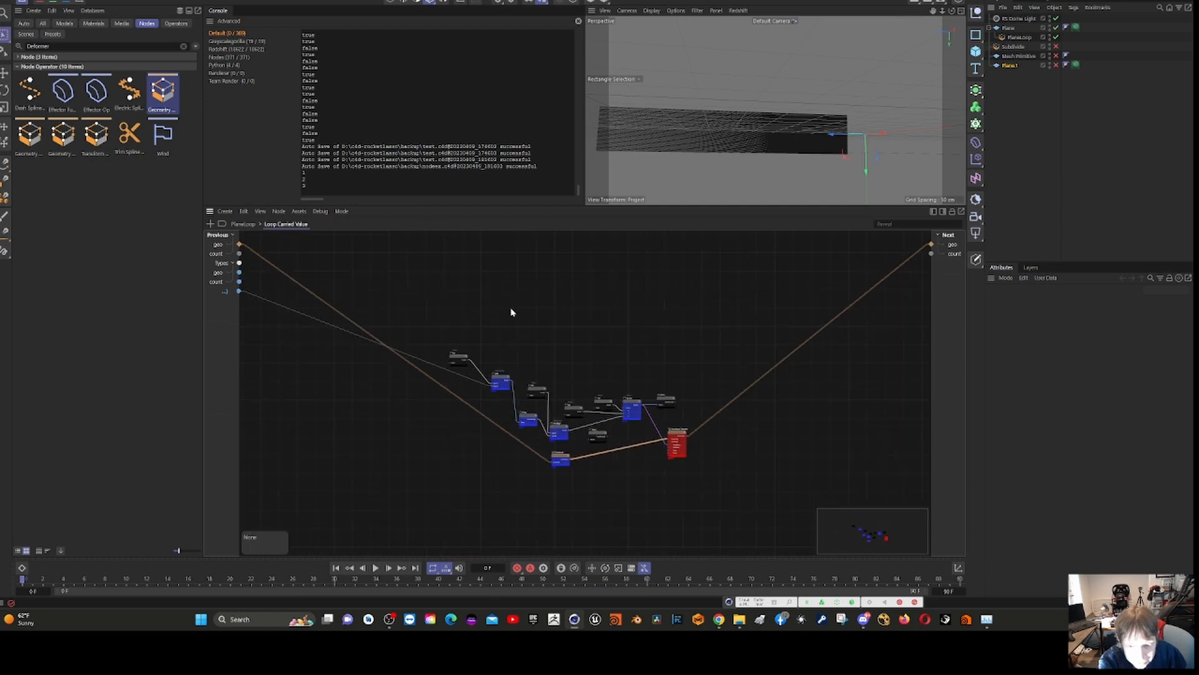
scroll(533, 387, "up", 4)
middle_click_drag(696, 376, 489, 241)
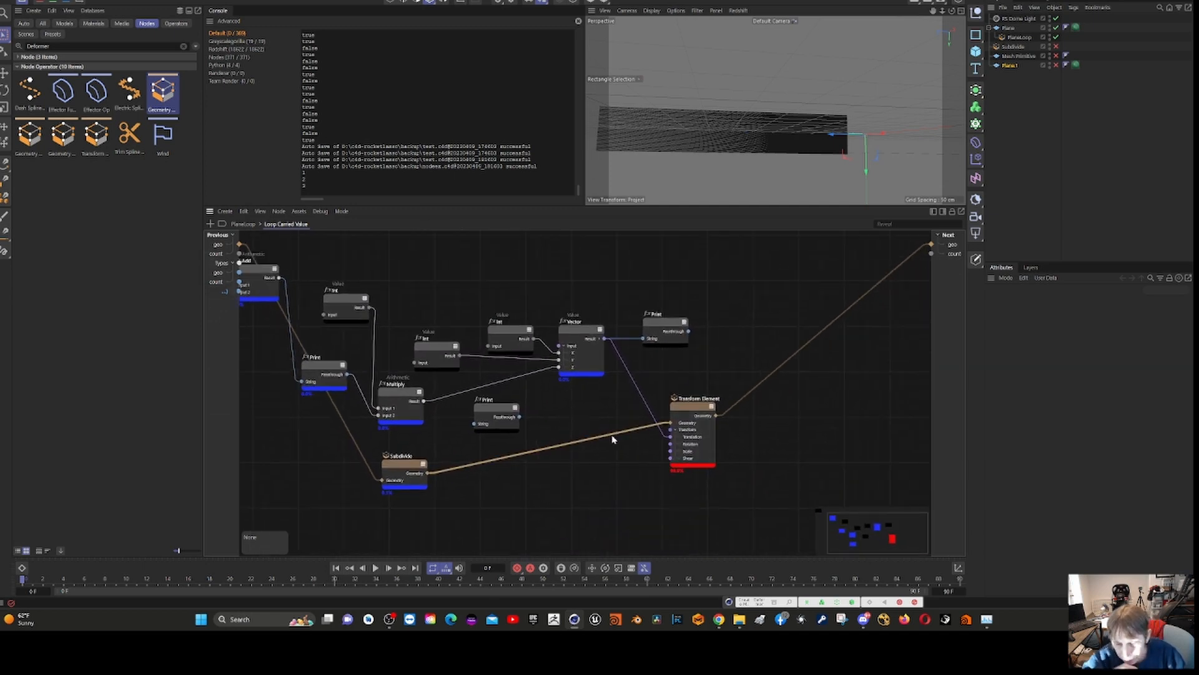
left_click(698, 409)
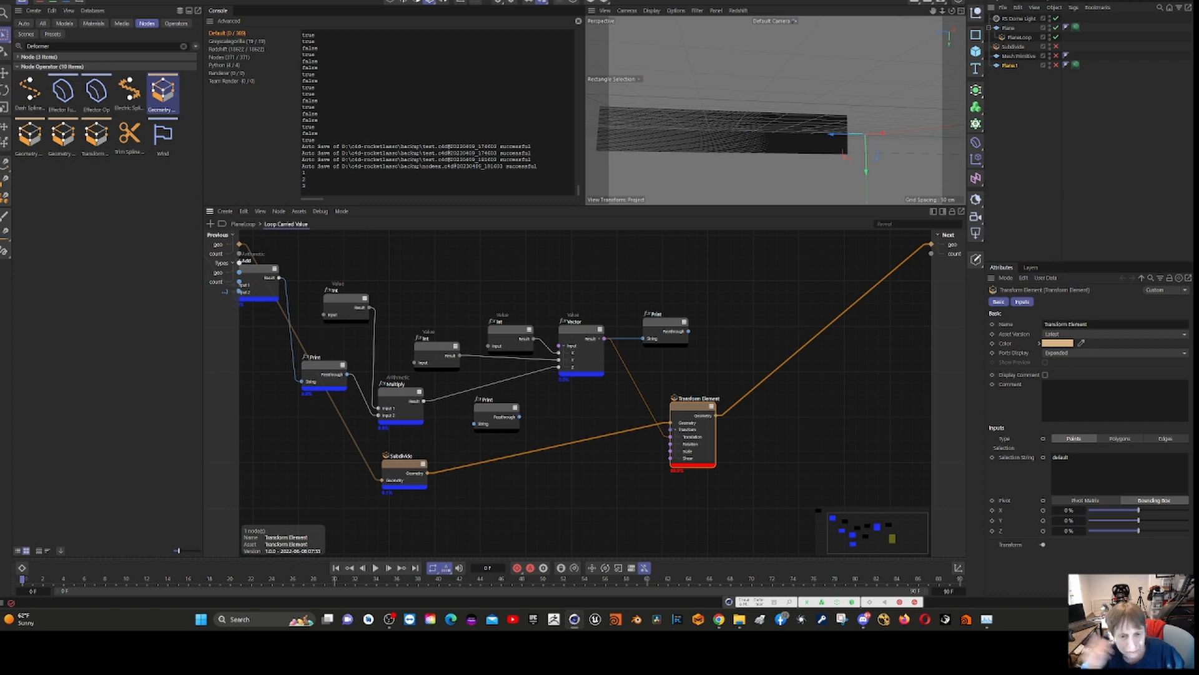
left_click(320, 211)
left_click(339, 229)
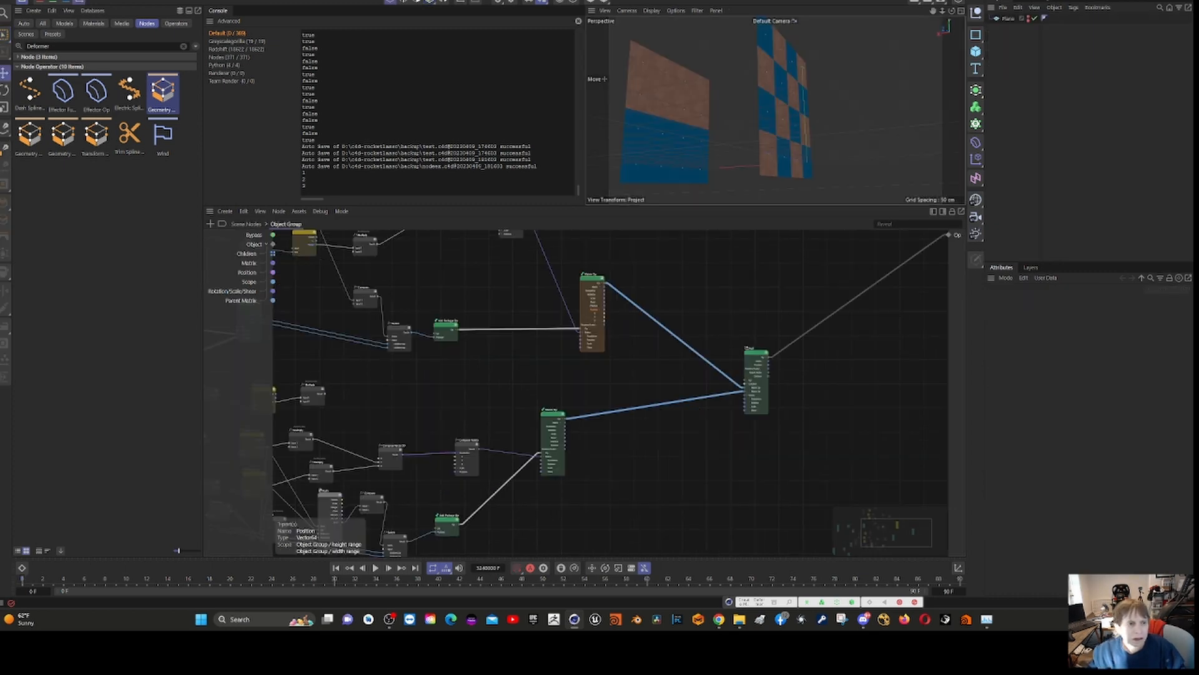
- Return to the blue and copper planes project, go up to the Scene Nodes level, and reopen the Object Group's internal graph
left_click(9, 1)
left_click(36, 111)
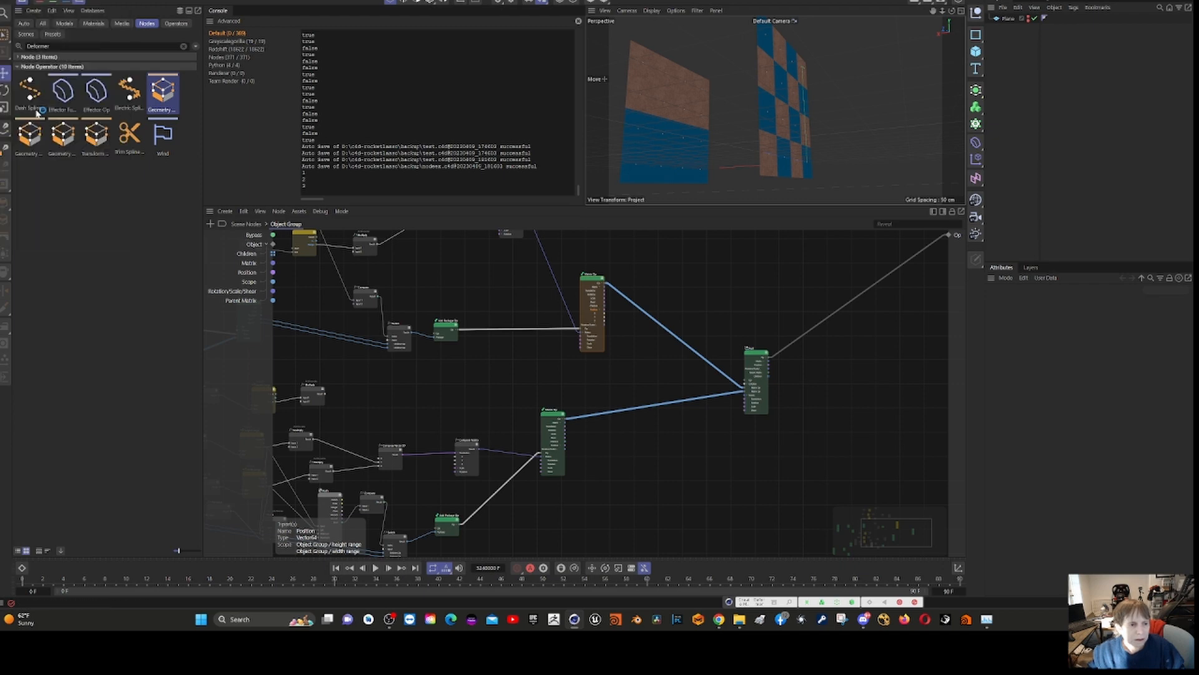
scroll(477, 377, "down", 4)
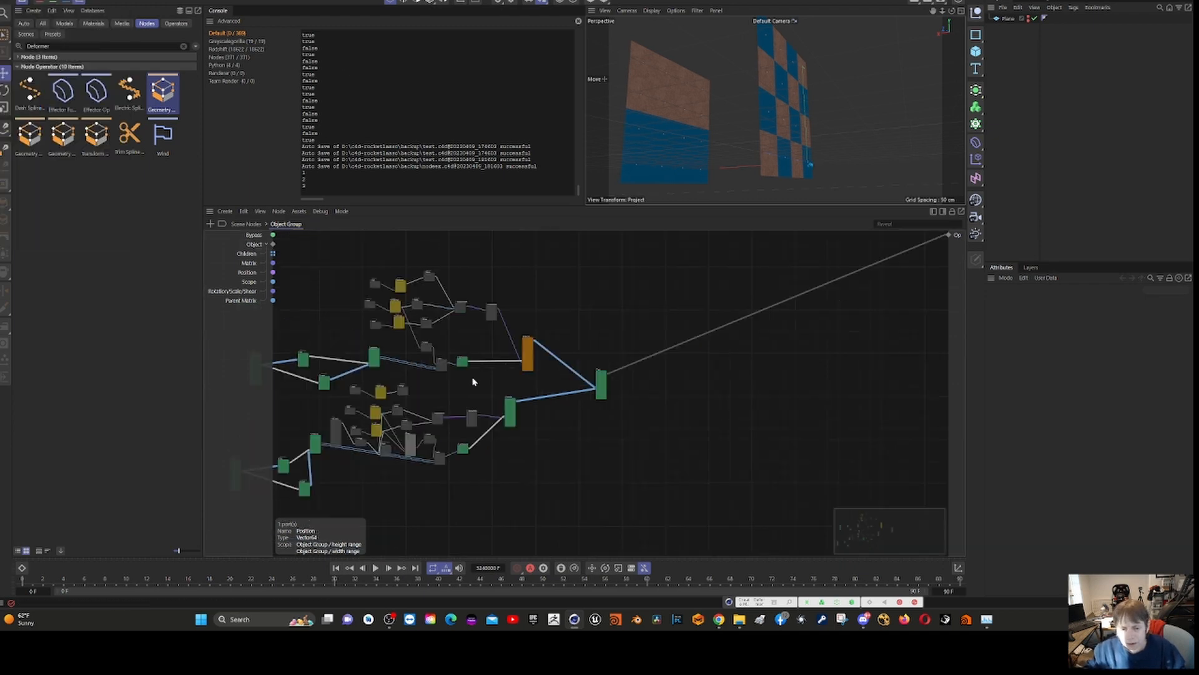
scroll(472, 343, "up", 4)
scroll(440, 331, "up", 2)
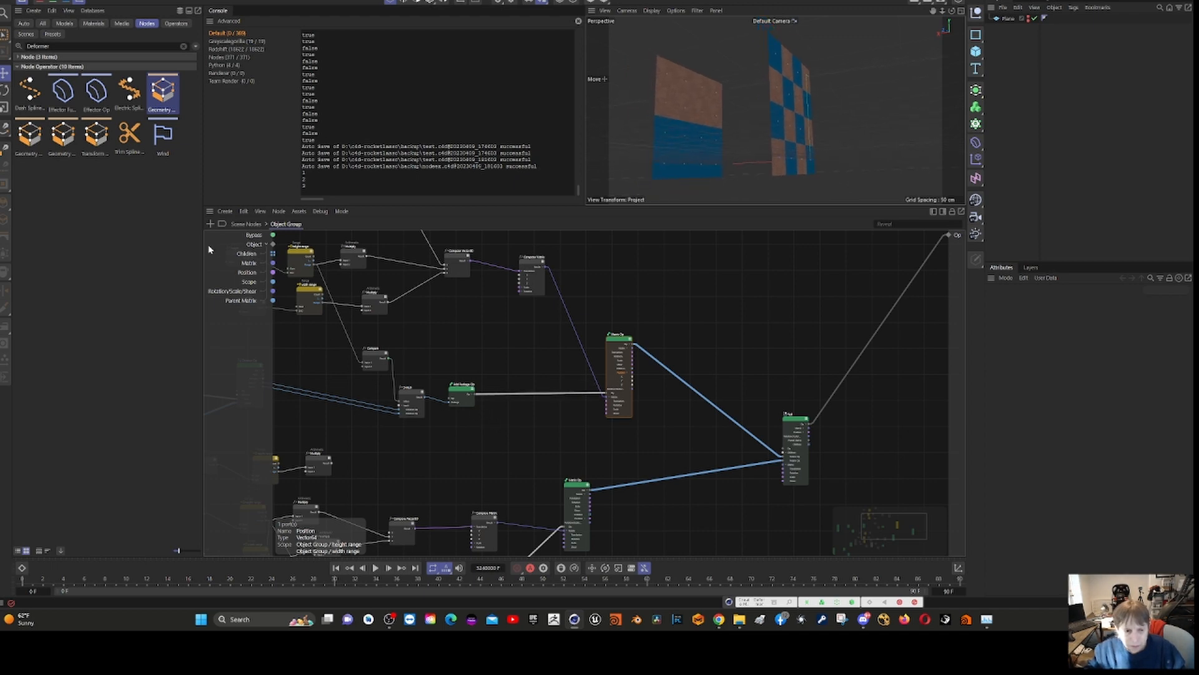
left_click(246, 223)
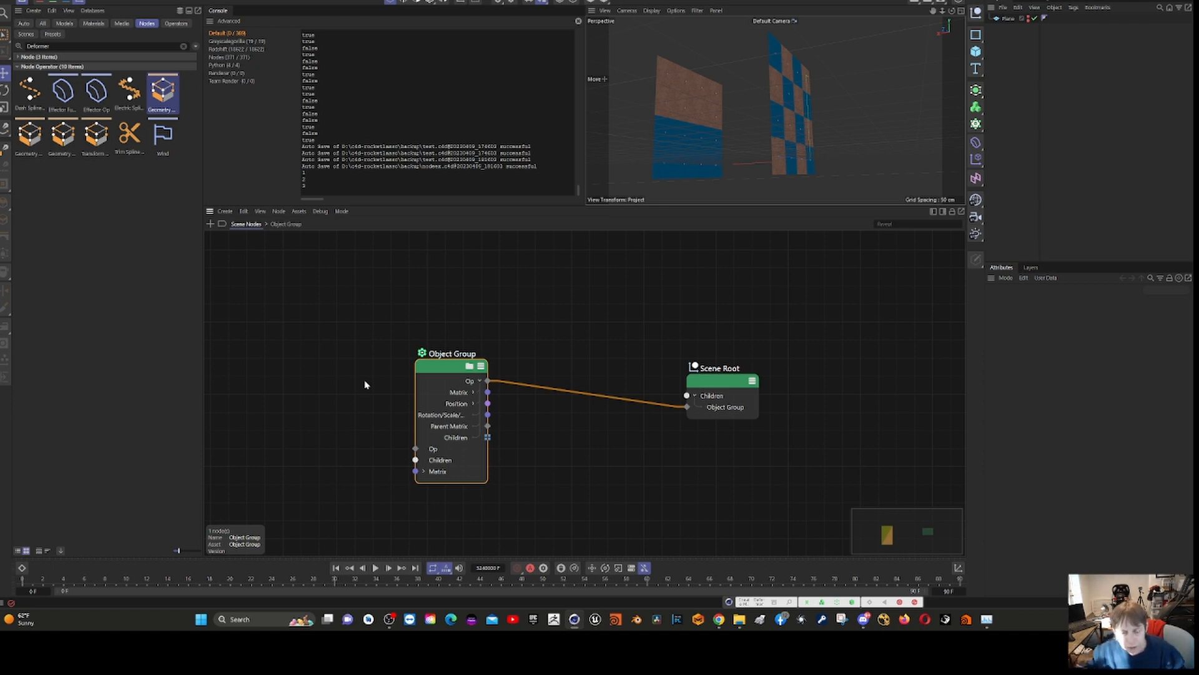
double_click(446, 377)
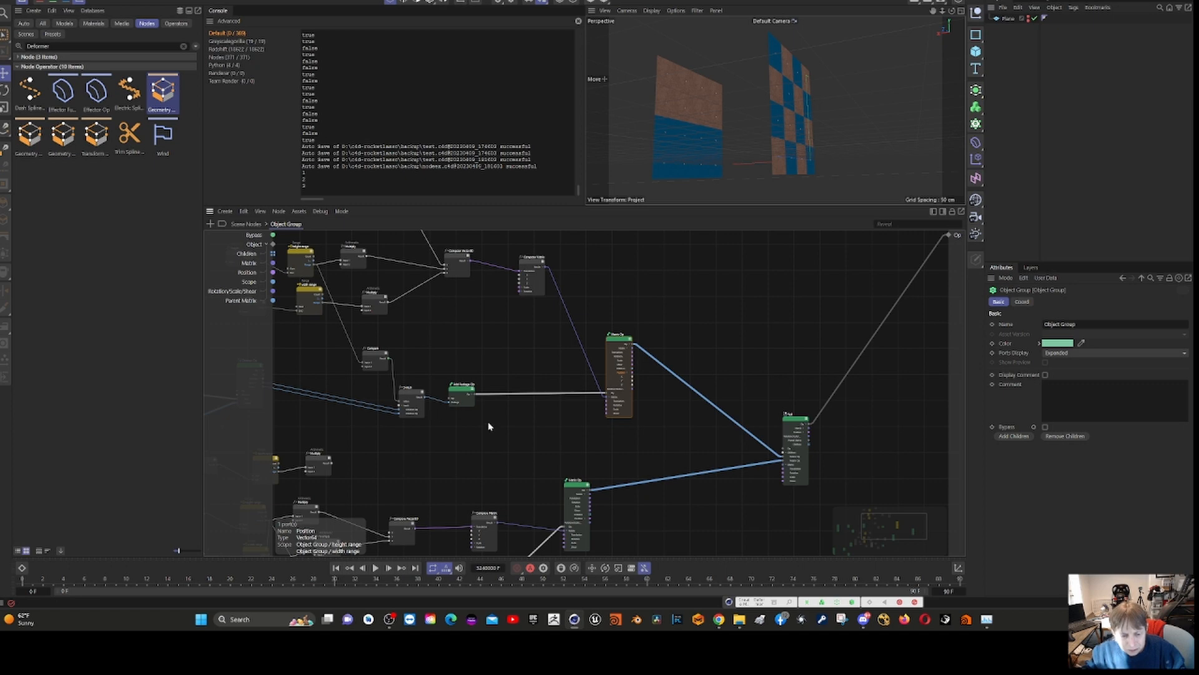
- Examine the Compare and Switch nodes in the upper branch, including the height range comparison that drives the Switch index
scroll(489, 426, "down", 3)
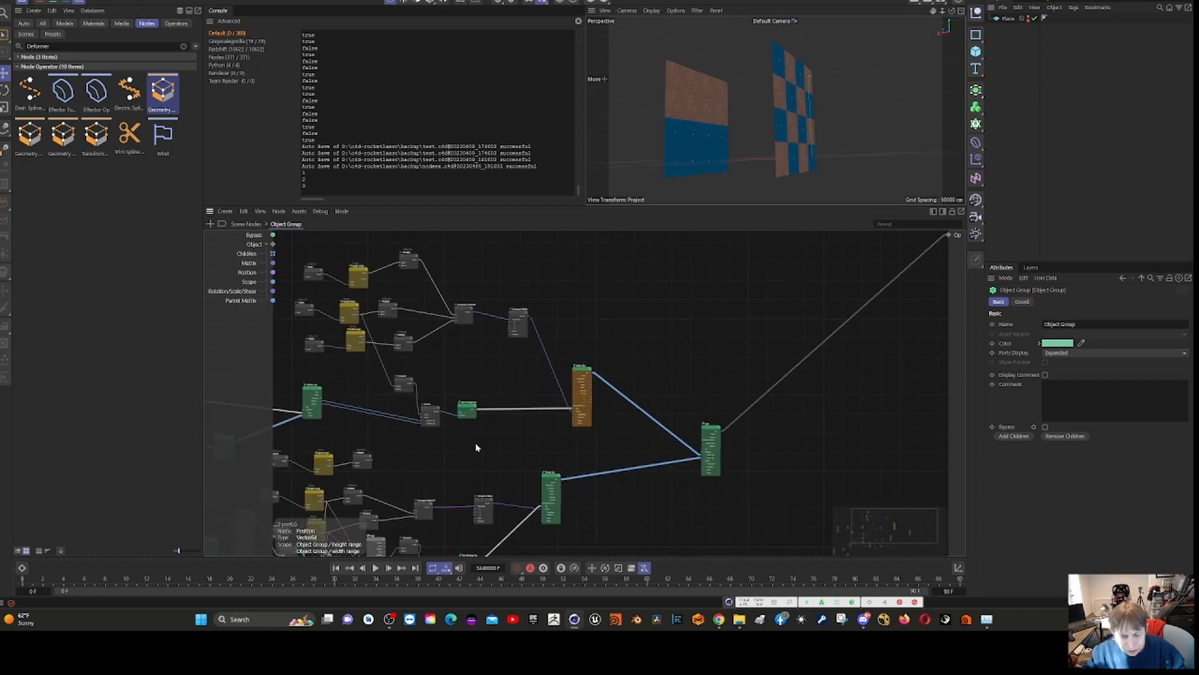
middle_click_drag(463, 448, 696, 345)
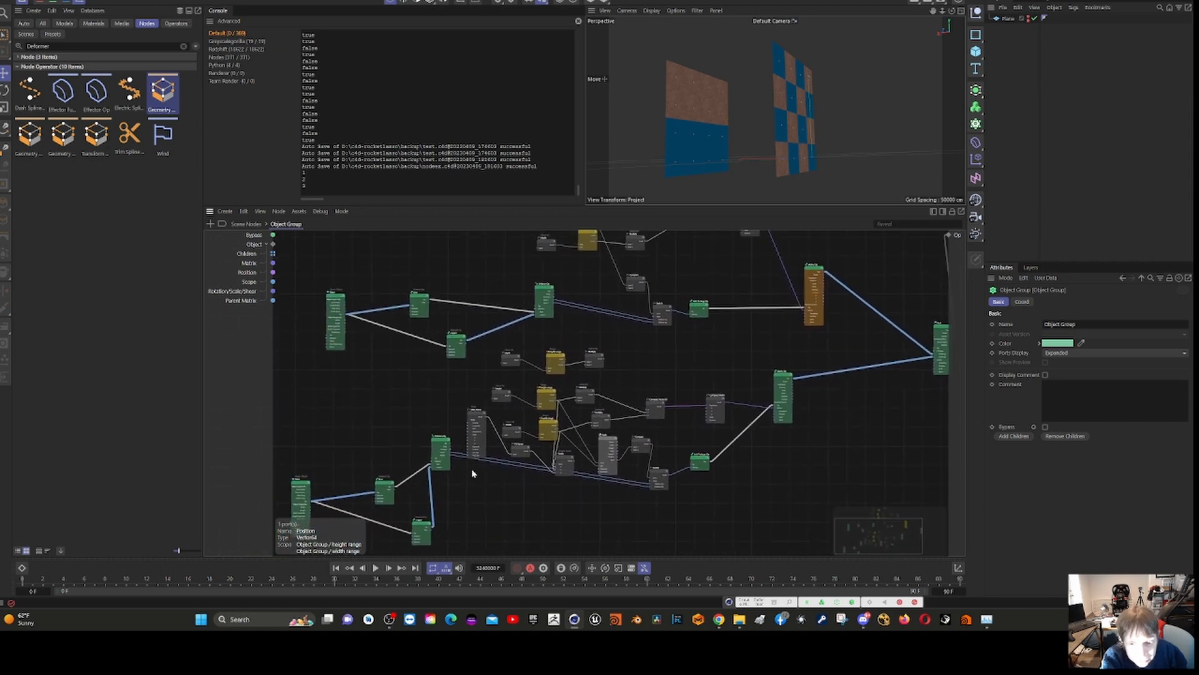
scroll(668, 363, "up", 5)
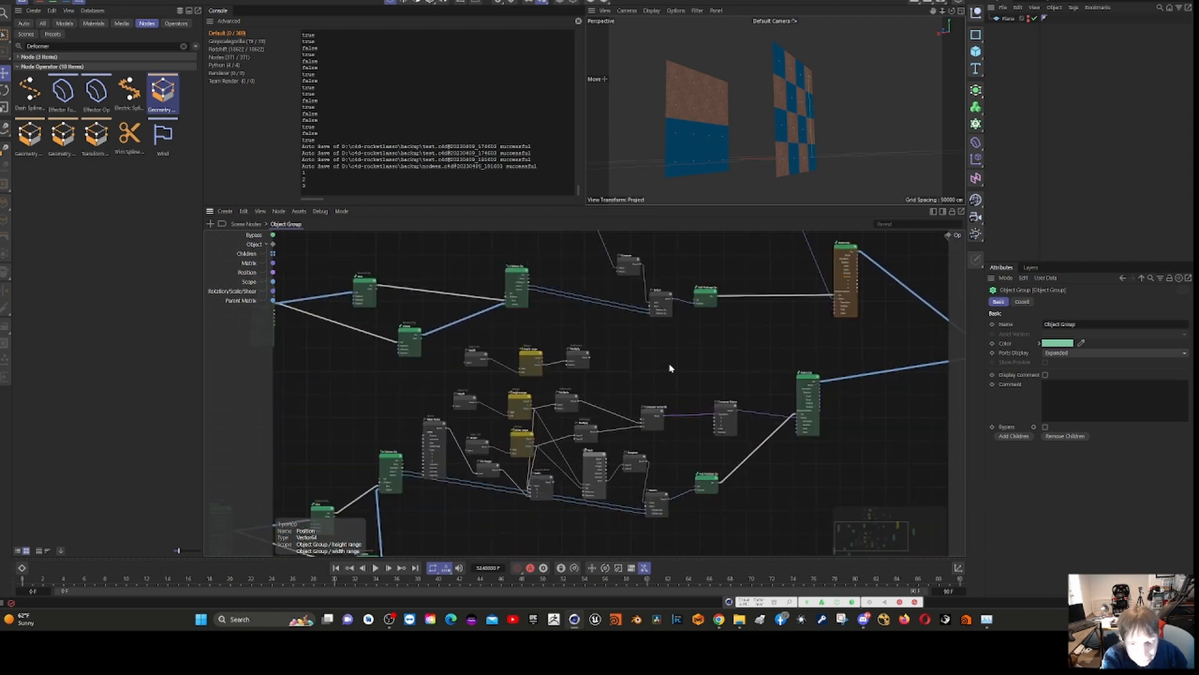
scroll(616, 400, "up", 2)
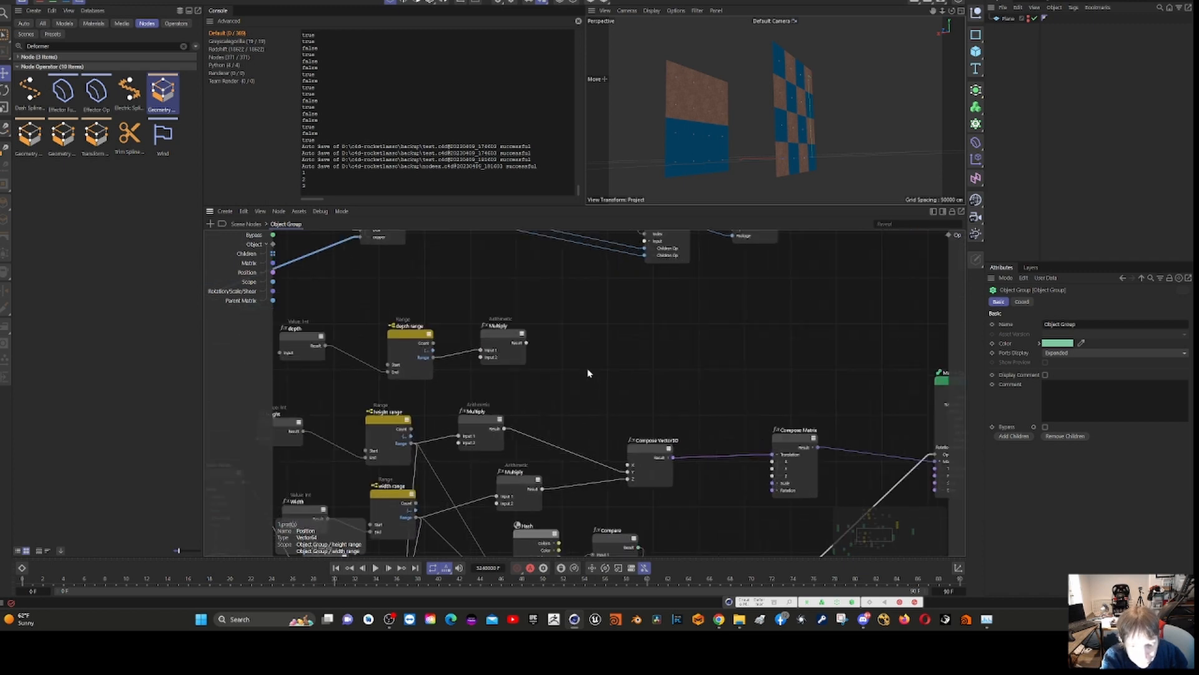
scroll(609, 363, "up", 2)
middle_click_drag(622, 351, 736, 469)
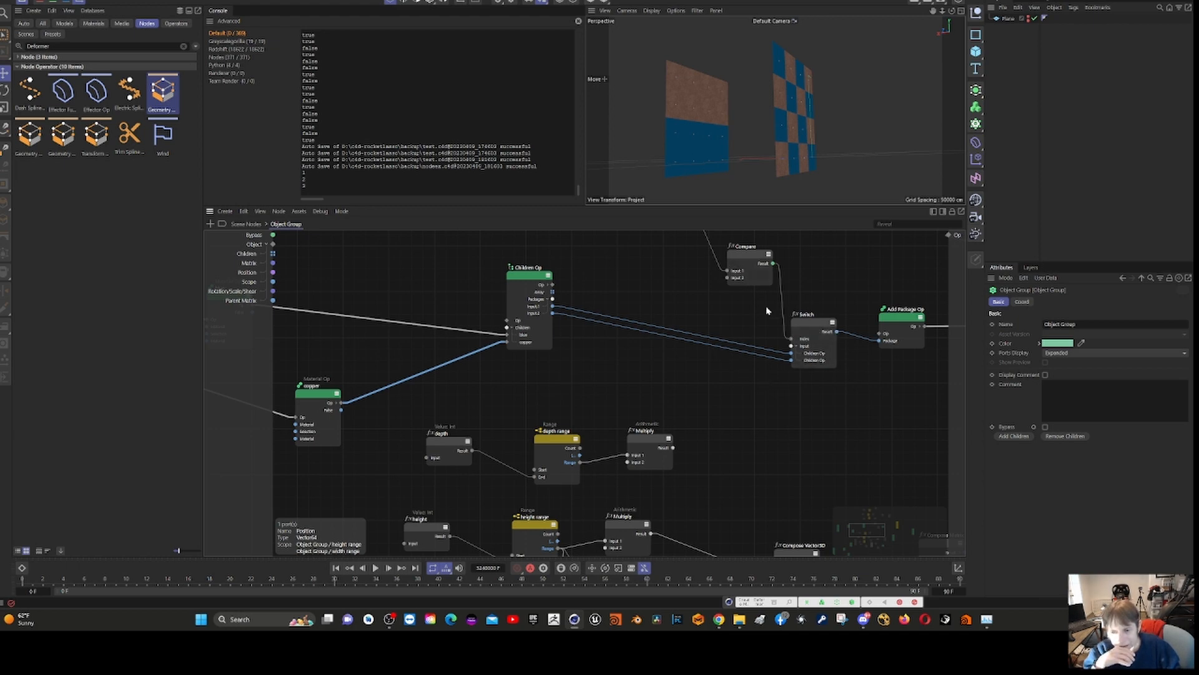
left_click(749, 256)
left_click(804, 316)
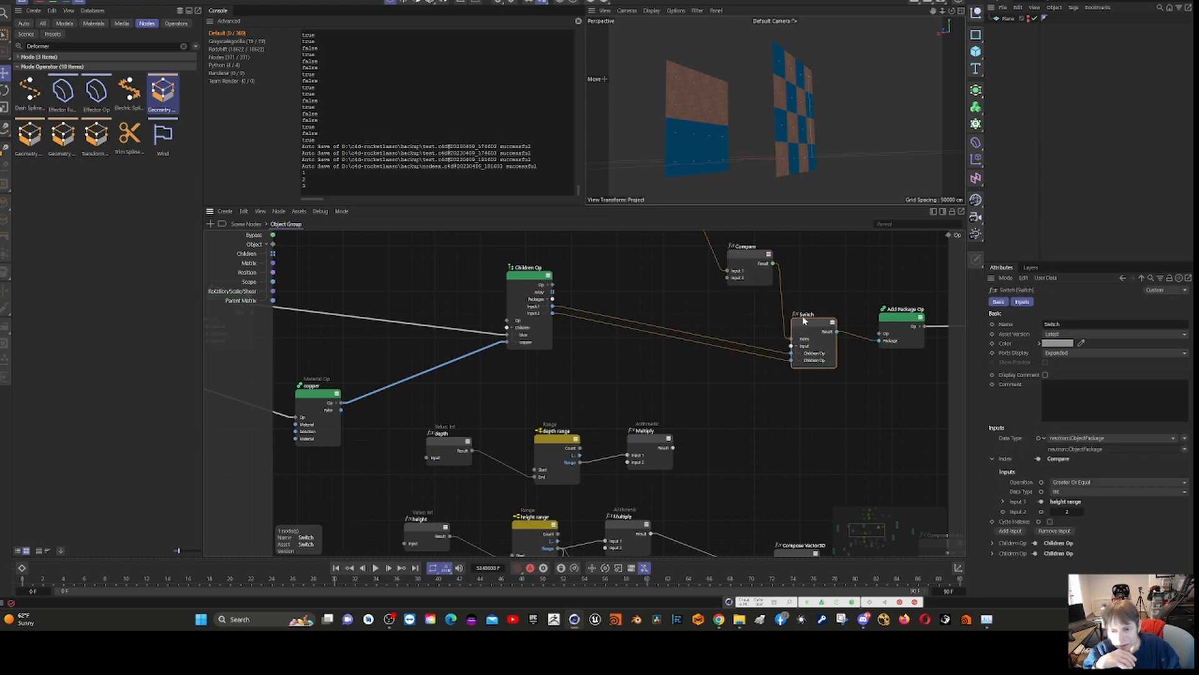
left_click(739, 253)
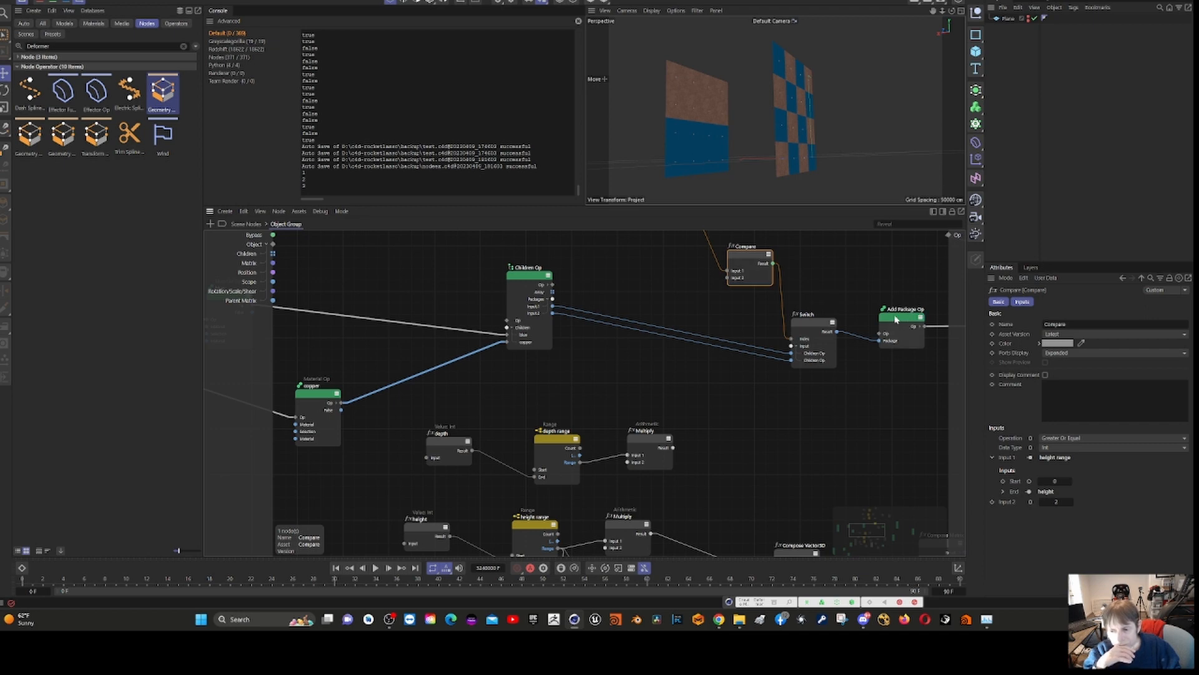
- Check the attributes of the Children Op, the depth range node, and the copper Material Op
left_click(529, 276)
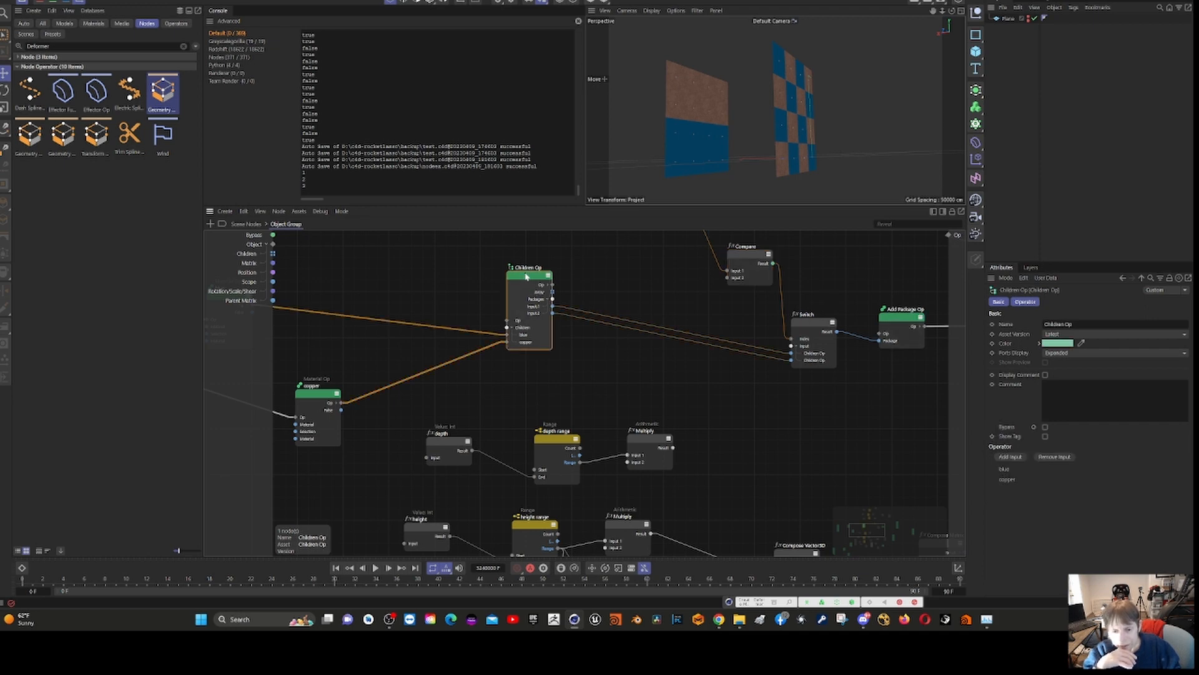
left_click(553, 434)
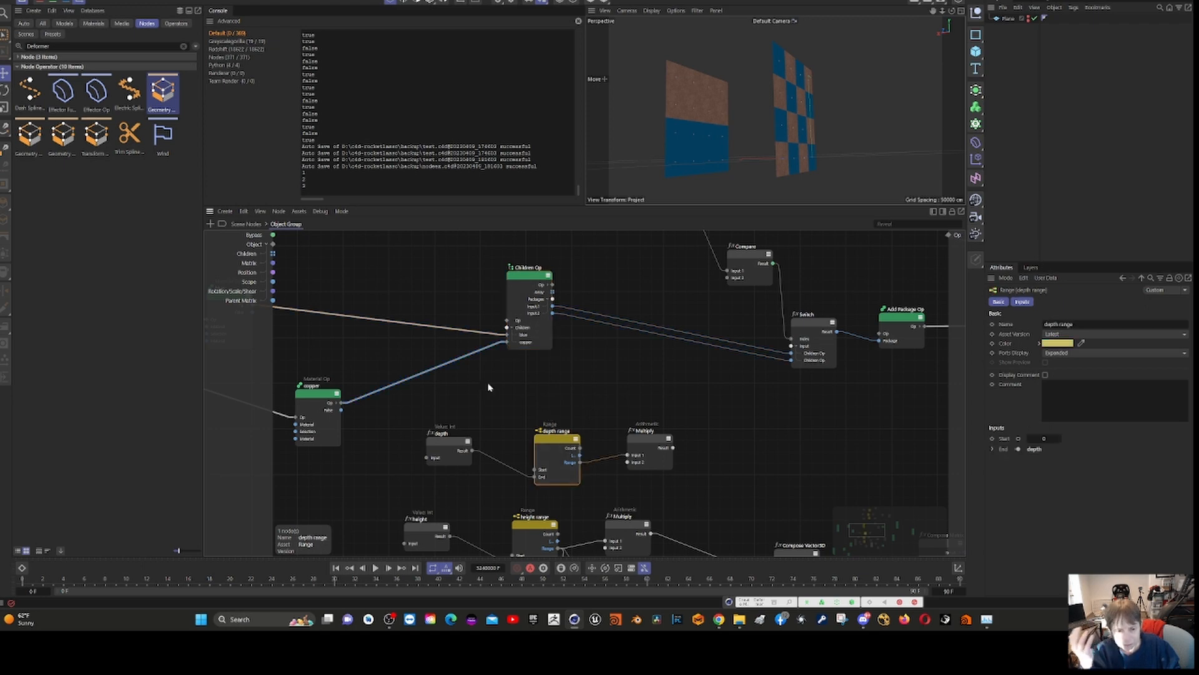
left_click(524, 282)
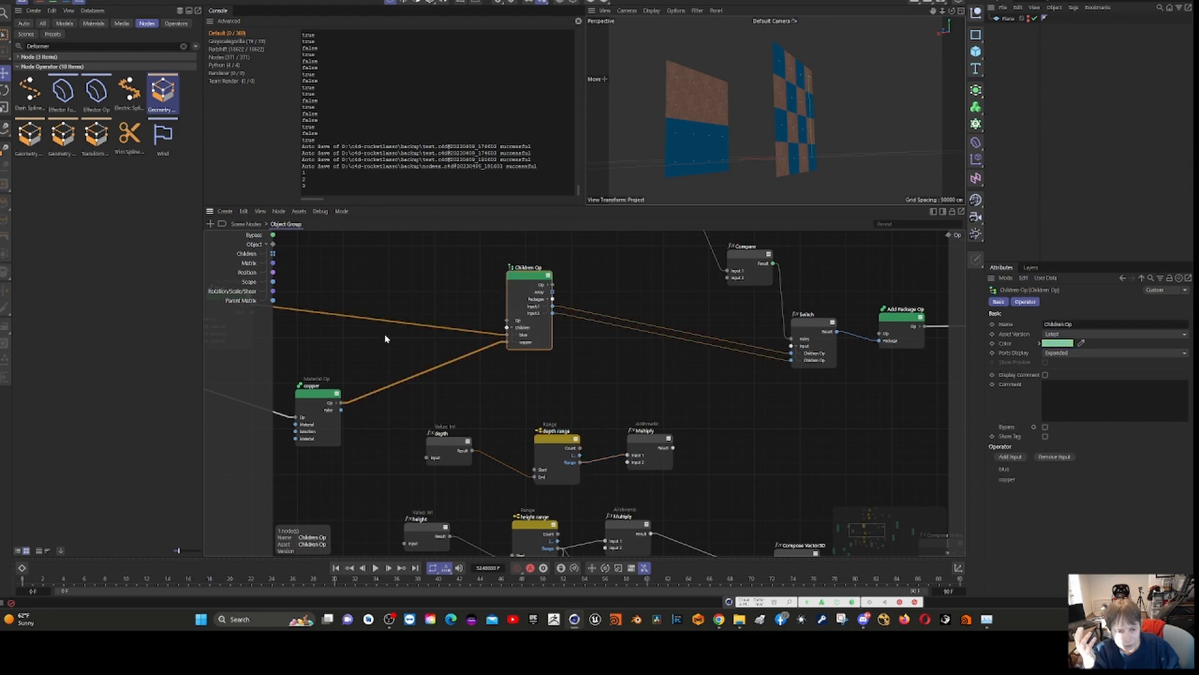
left_click(321, 394)
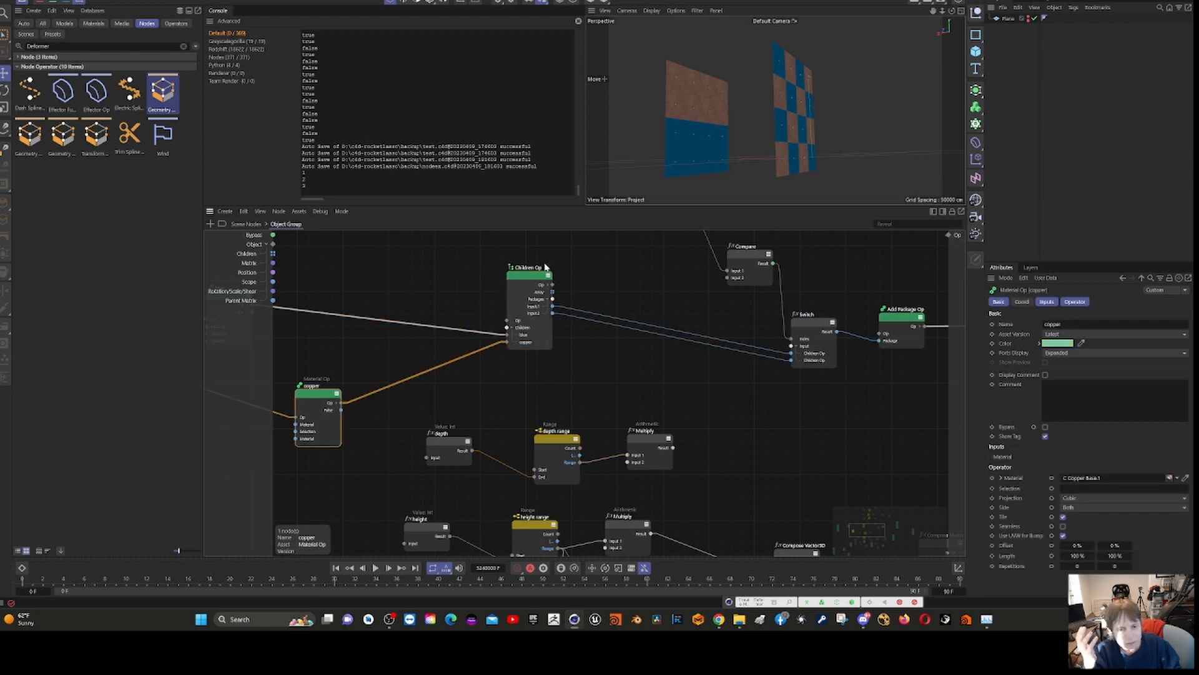
- Trace the Children Op outputs through the Switch into the Add Package Op and check both nodes' attributes
scroll(586, 348, "down", 3)
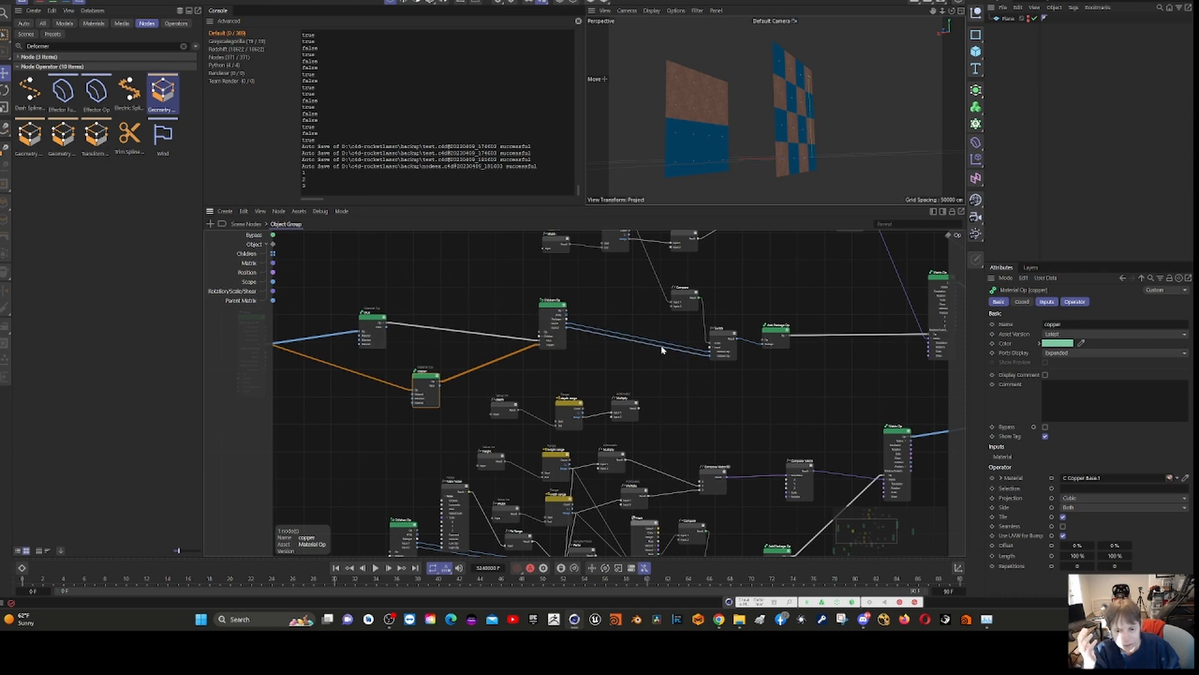
scroll(769, 398, "up", 2)
scroll(769, 397, "up", 2)
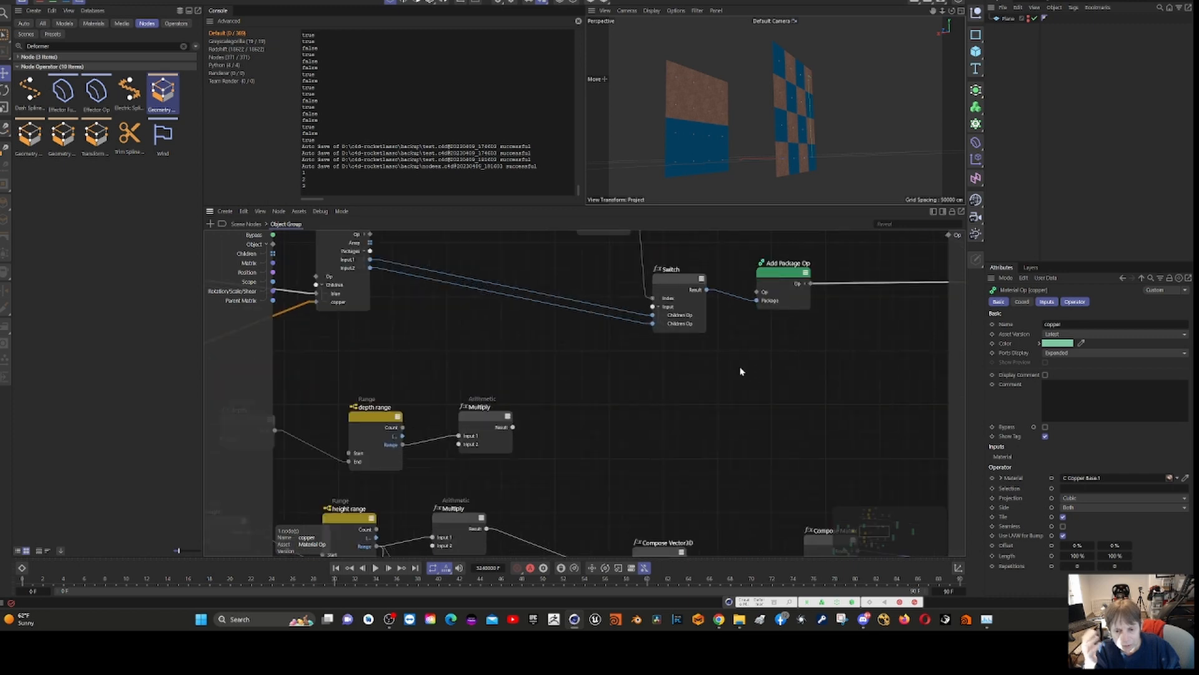
left_click(679, 276)
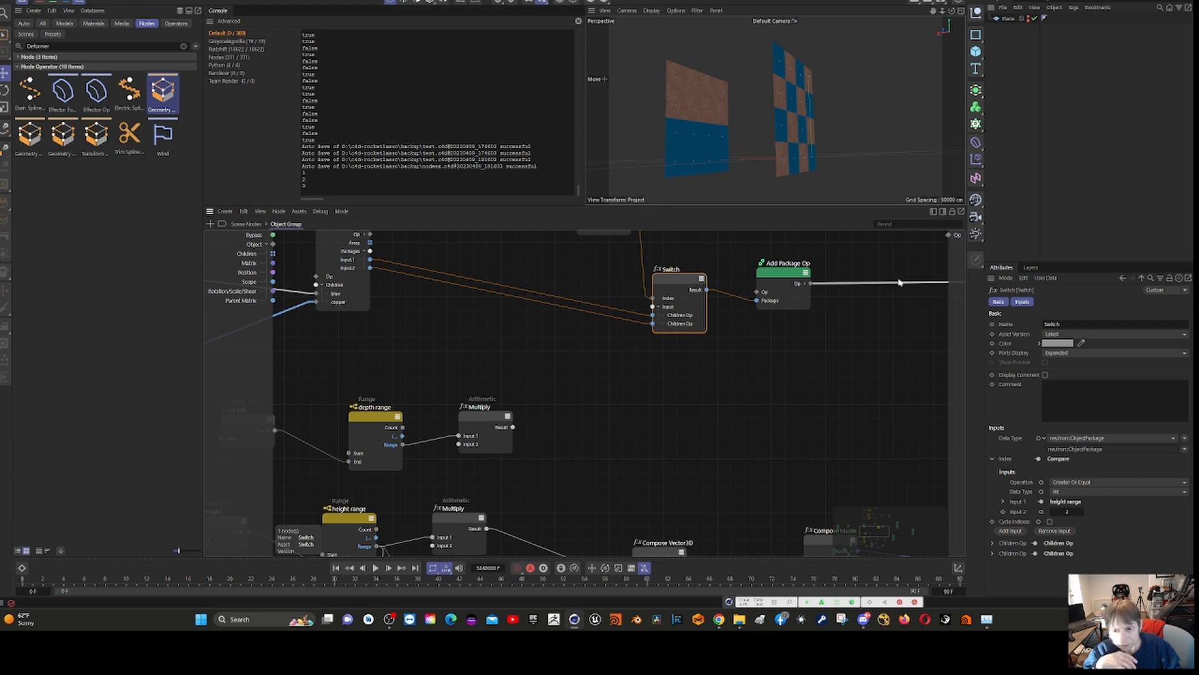
scroll(864, 348, "down", 3)
scroll(864, 345, "down", 2)
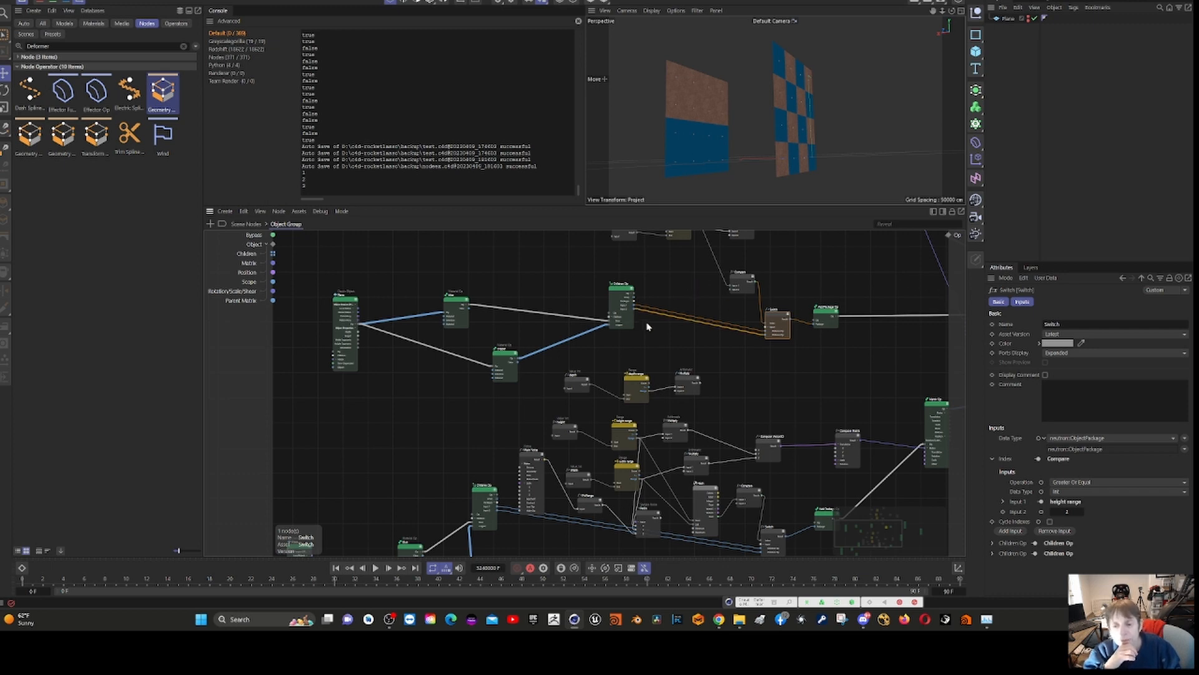
scroll(862, 343, "up", 6)
scroll(850, 335, "down", 2)
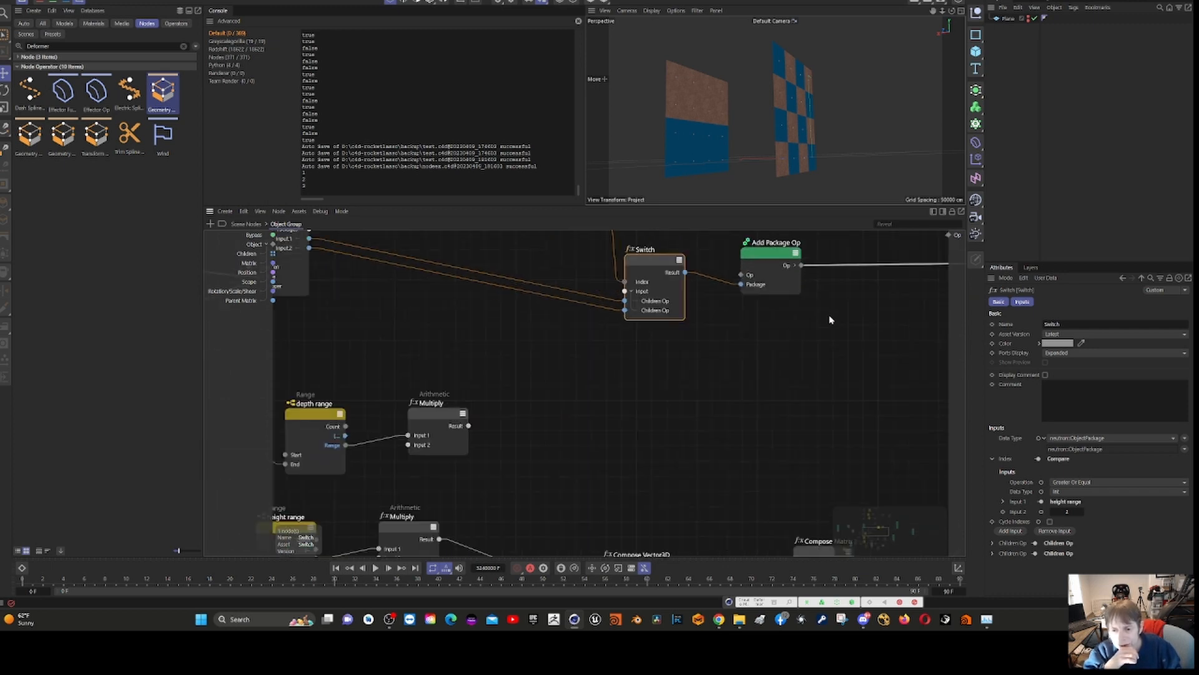
left_click(773, 254)
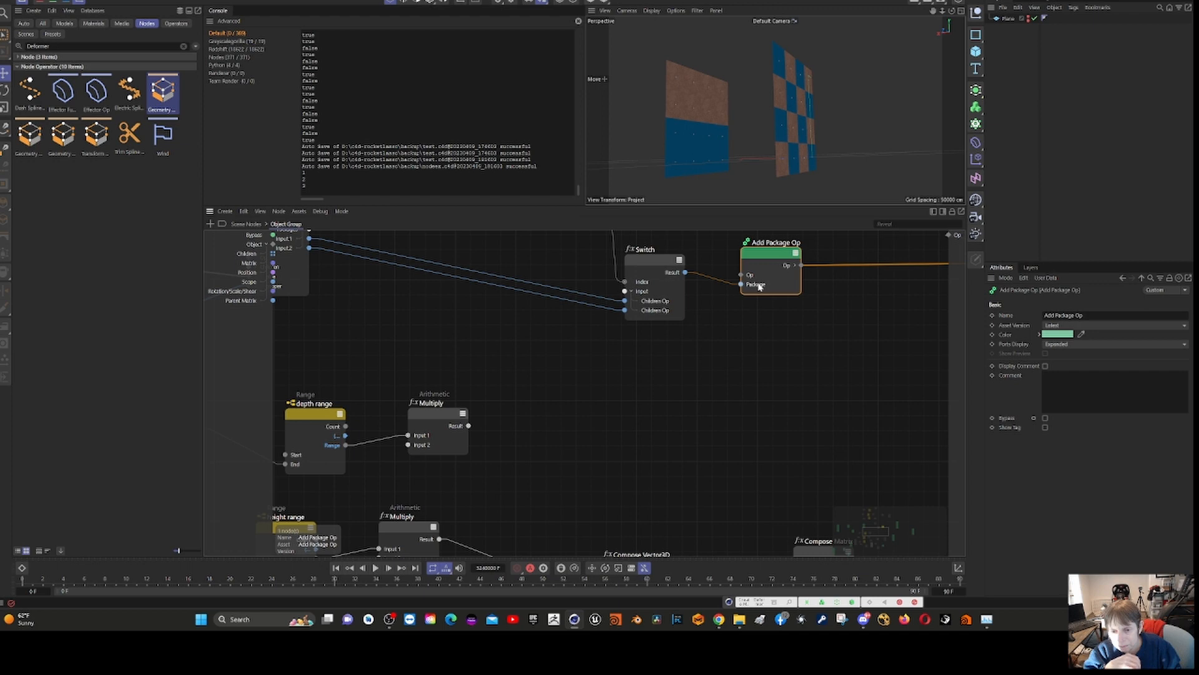
- Check the Switch node's attributes and the choices offered for its neutron.ObjectPackage data type, leaving the type as it is
left_click(643, 260)
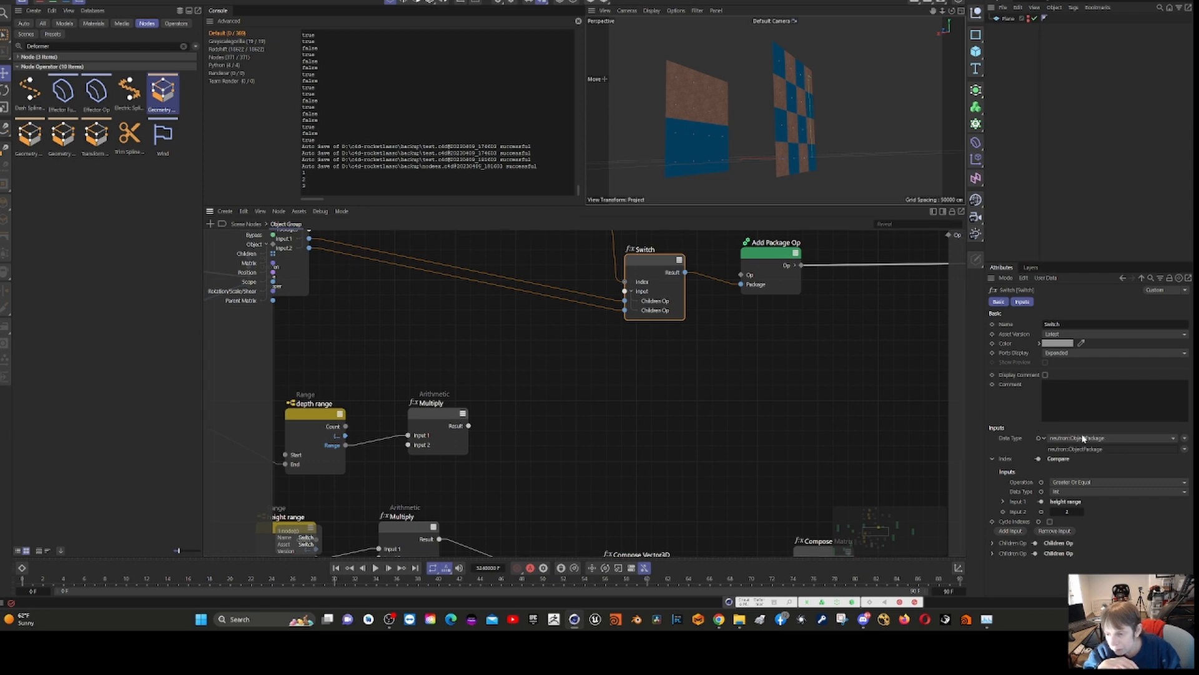
left_click(1186, 439)
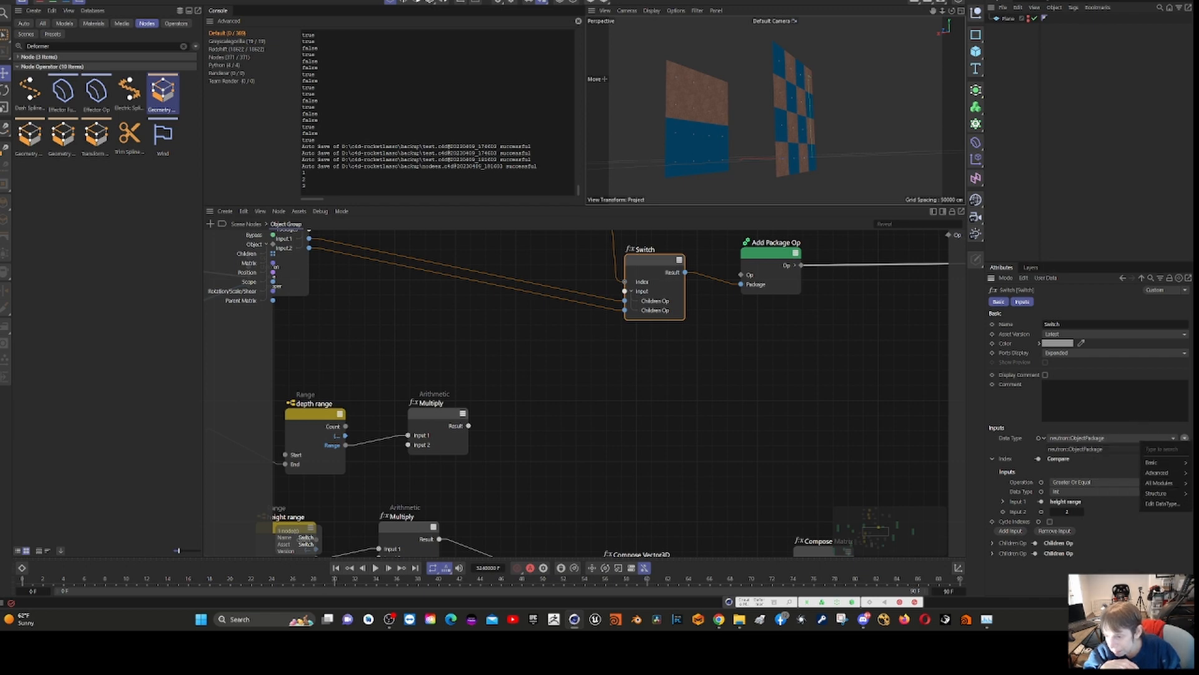
left_click(1157, 426)
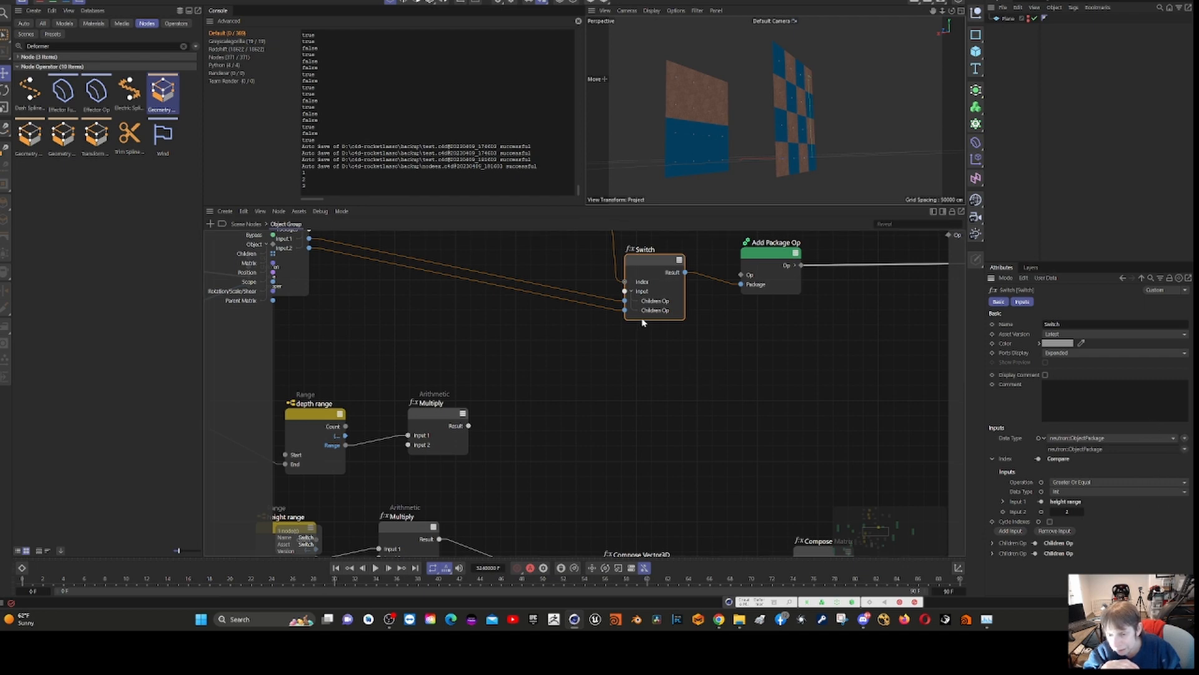
- Trace the Add Package Op into the upper Matrix Op, checking that node's attributes and the Compose Matrix branch feeding its matrix input
left_click(771, 254)
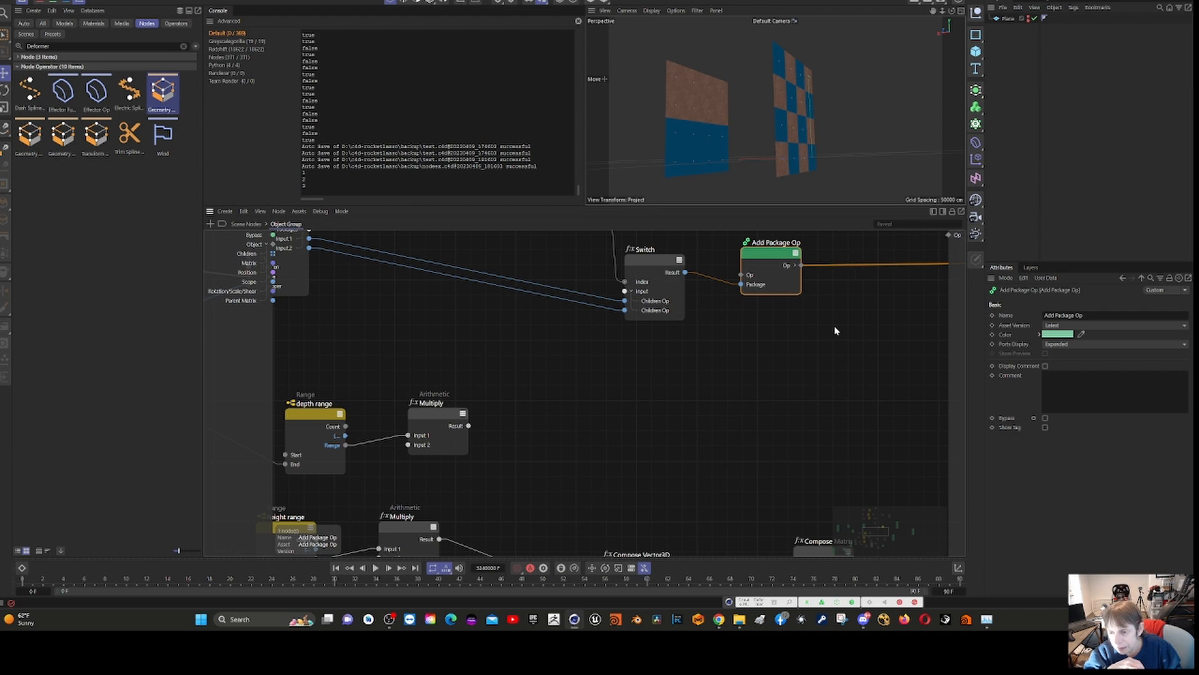
scroll(836, 330, "down", 5)
scroll(909, 338, "down", 2)
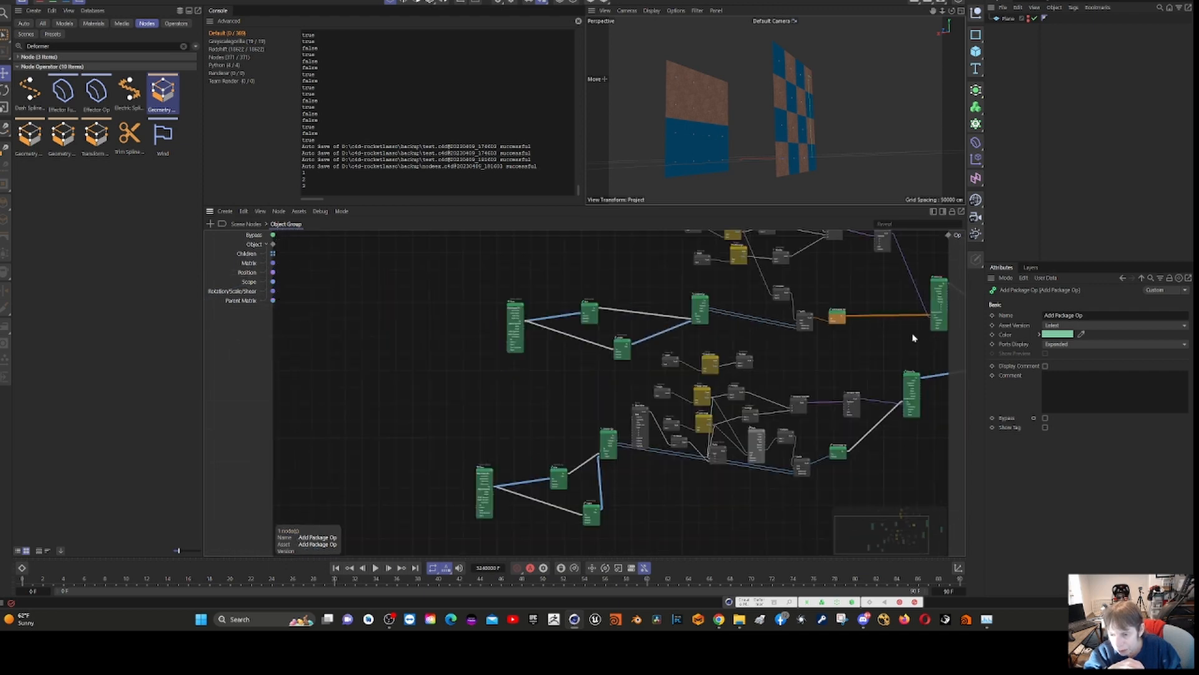
scroll(911, 335, "up", 3)
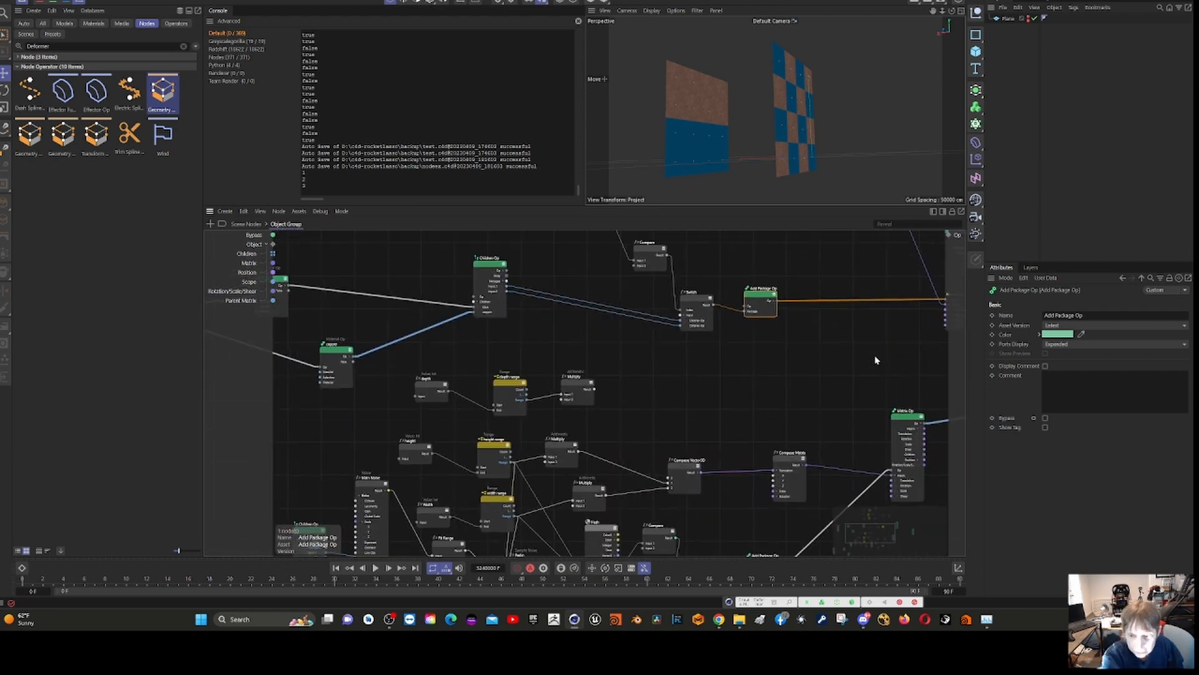
middle_click_drag(875, 355, 615, 412)
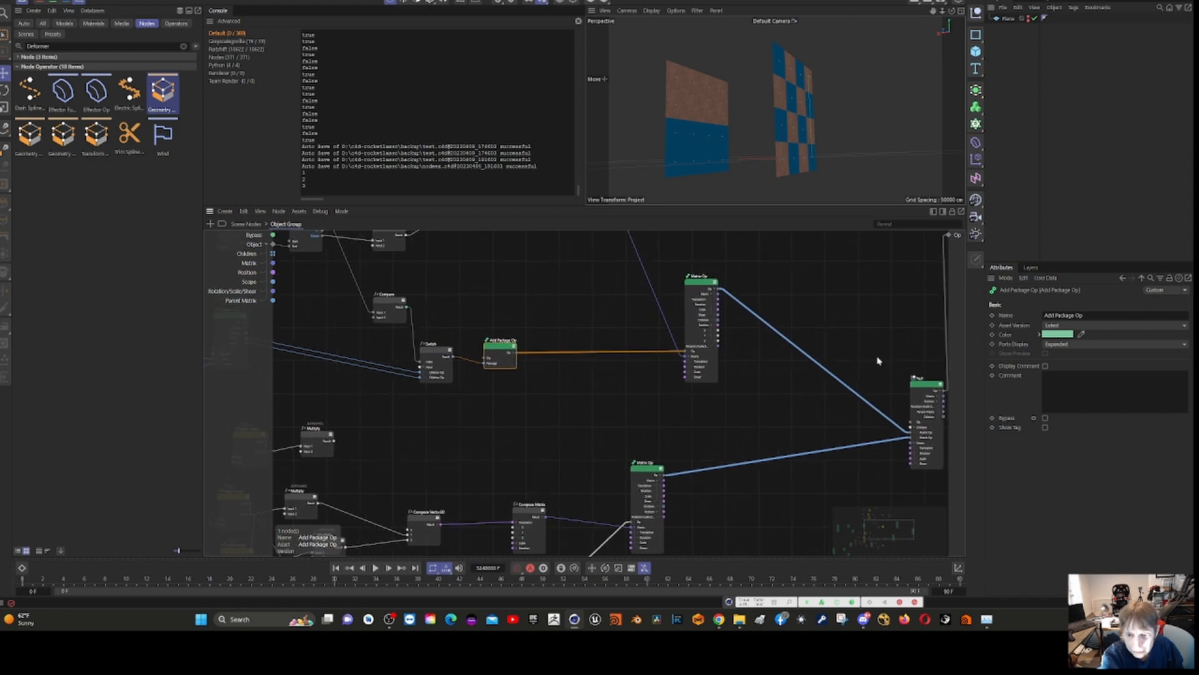
left_click(707, 286)
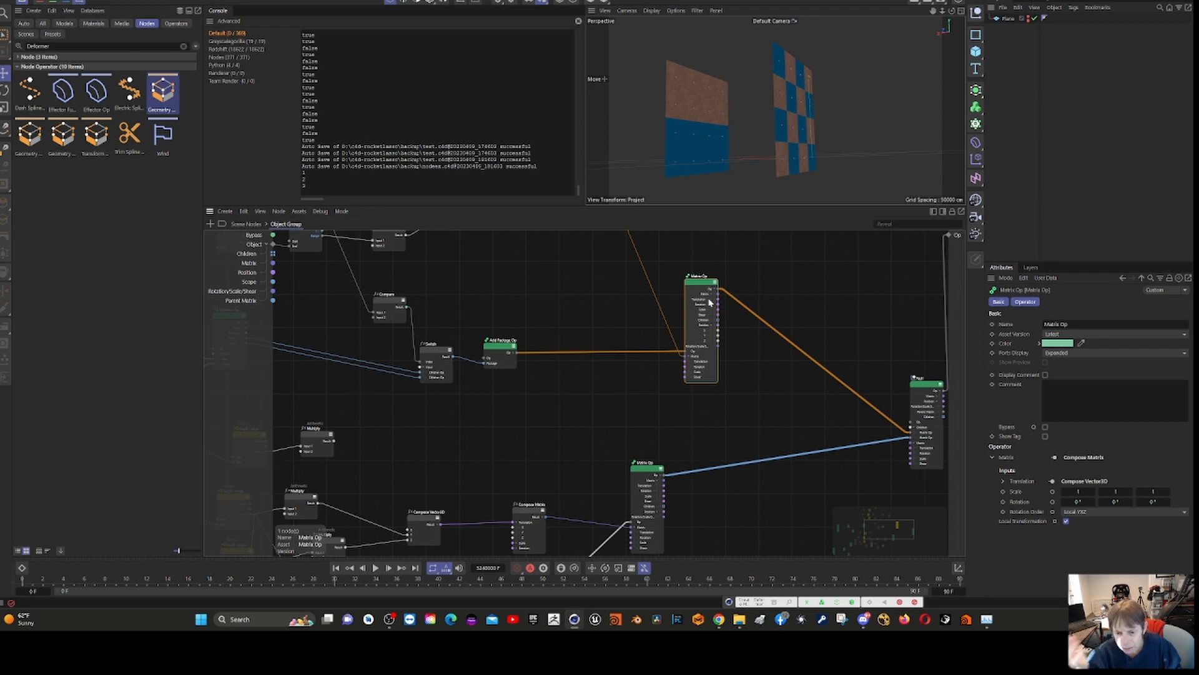
scroll(662, 391, "up", 5)
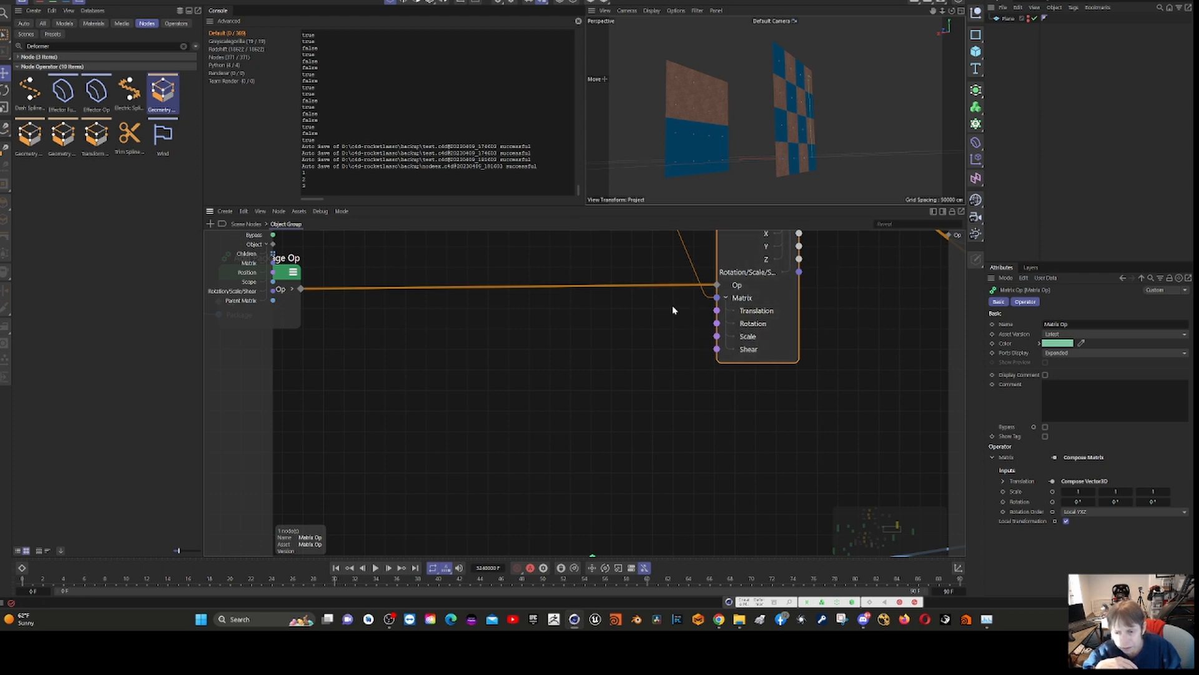
scroll(673, 310, "down", 10)
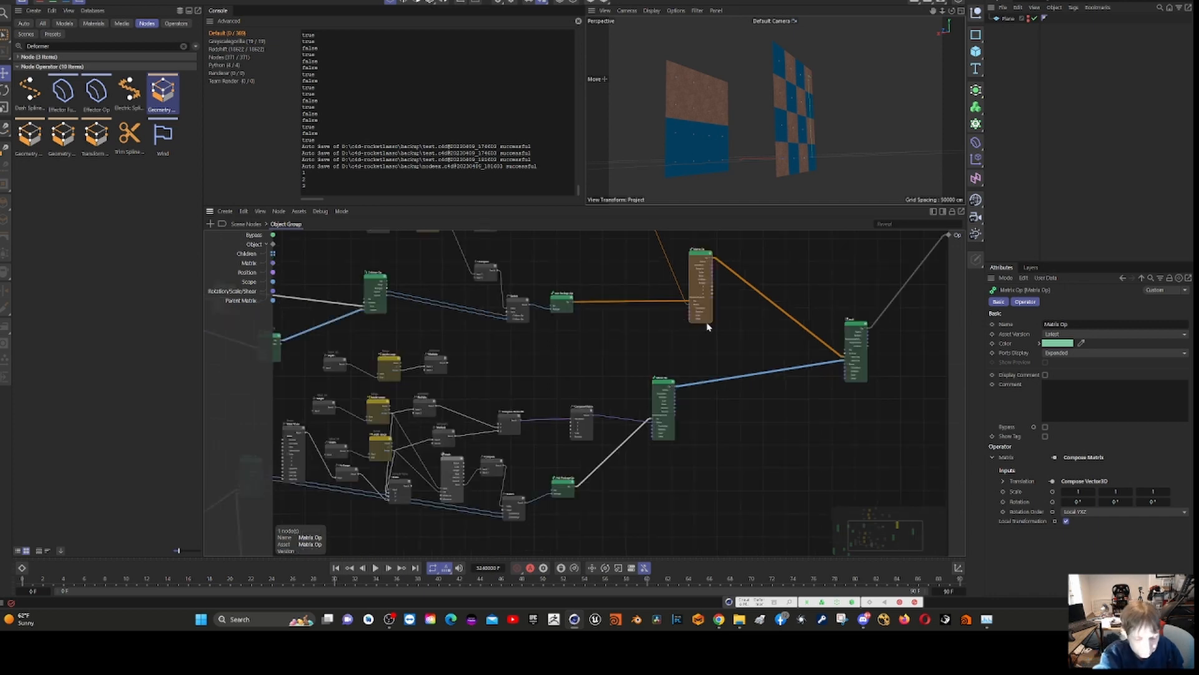
left_click(666, 323)
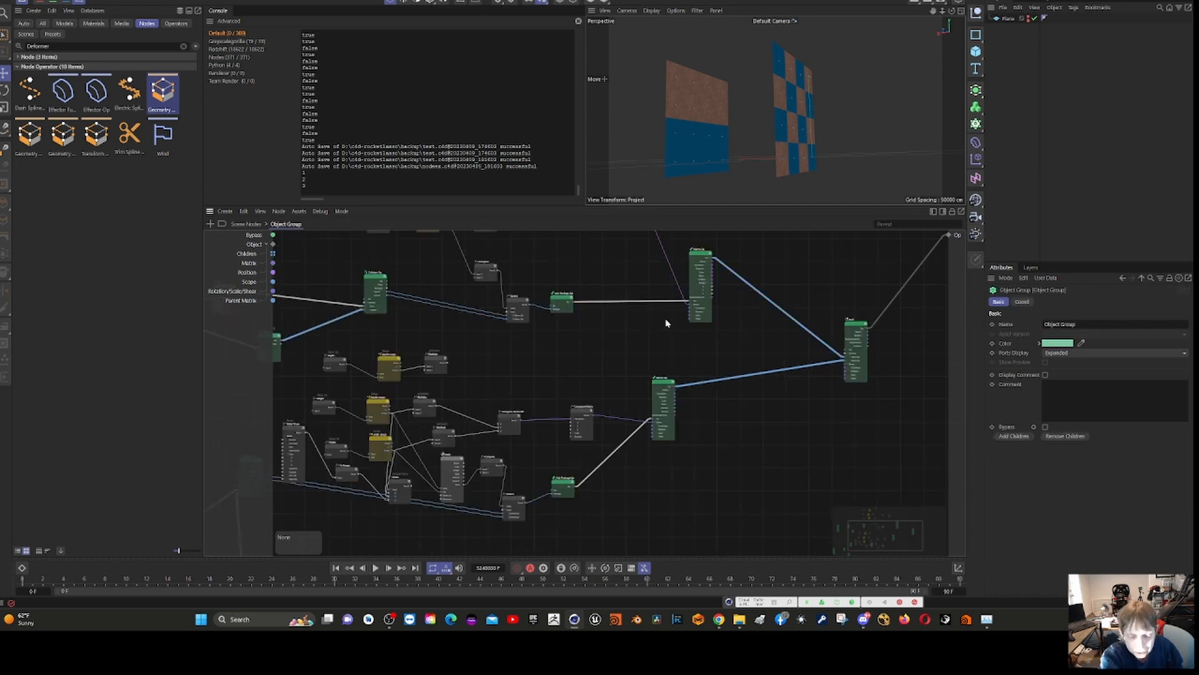
middle_click_drag(658, 325, 634, 458)
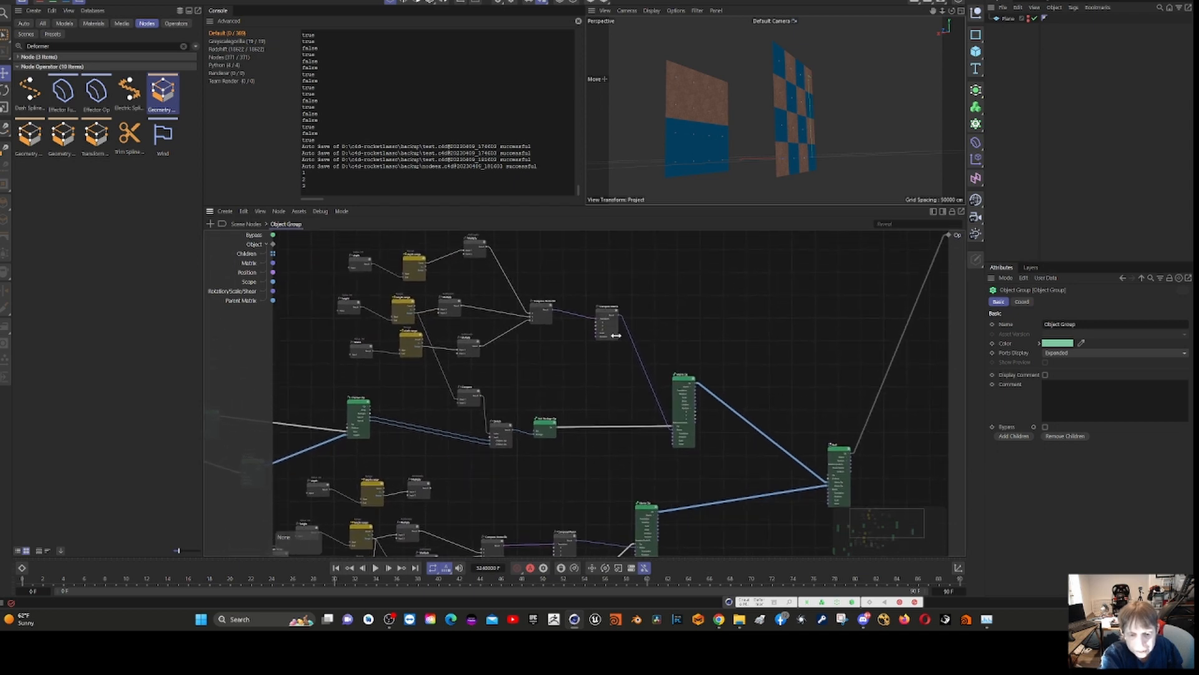
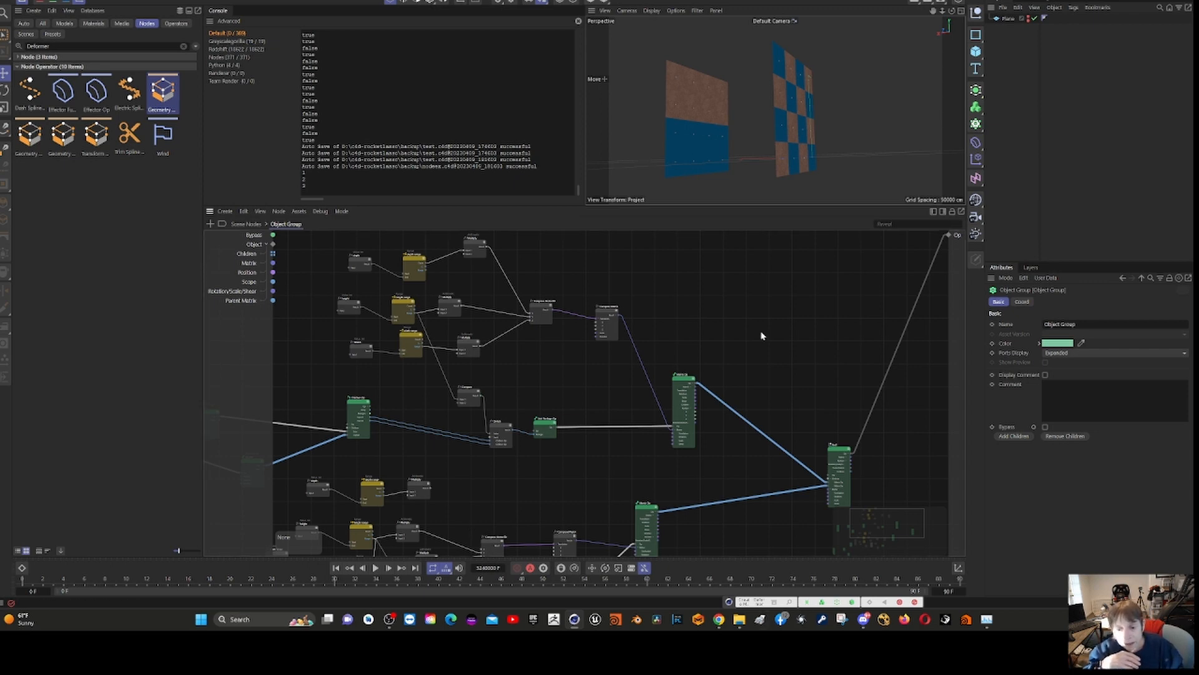
- Look over both branches of the Object Group and check the attributes of the Plane object and the upper Plane node
scroll(761, 336, "up", 2)
scroll(440, 419, "down", 3)
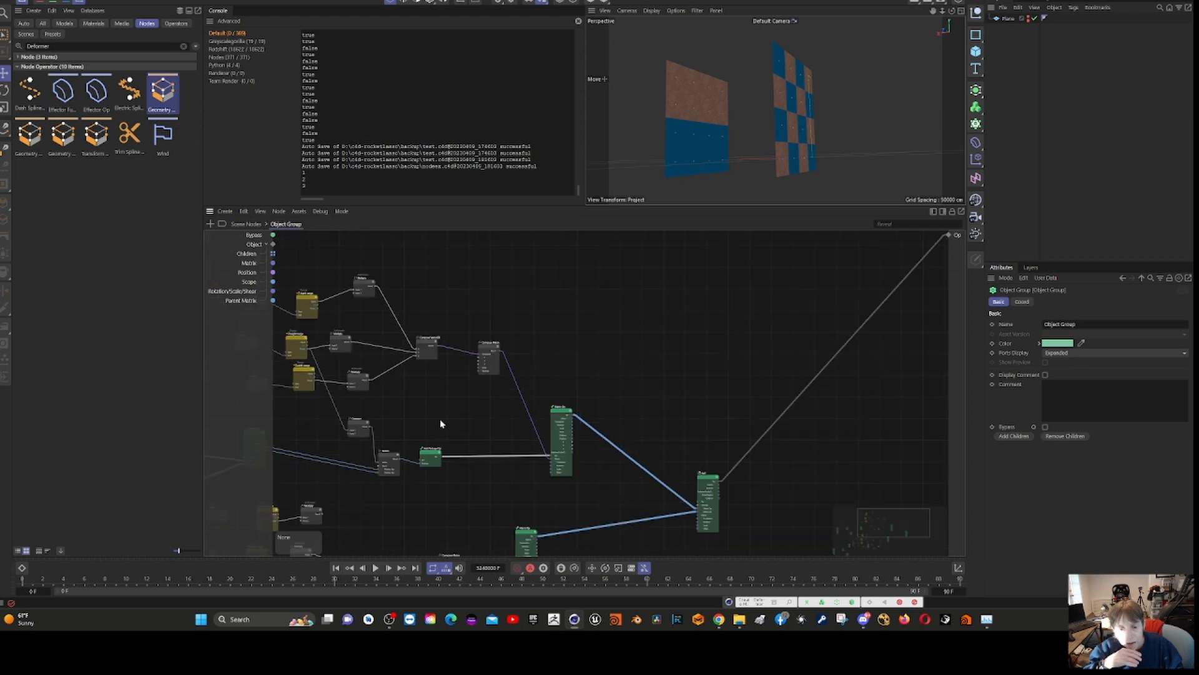
scroll(441, 404, "up", 3)
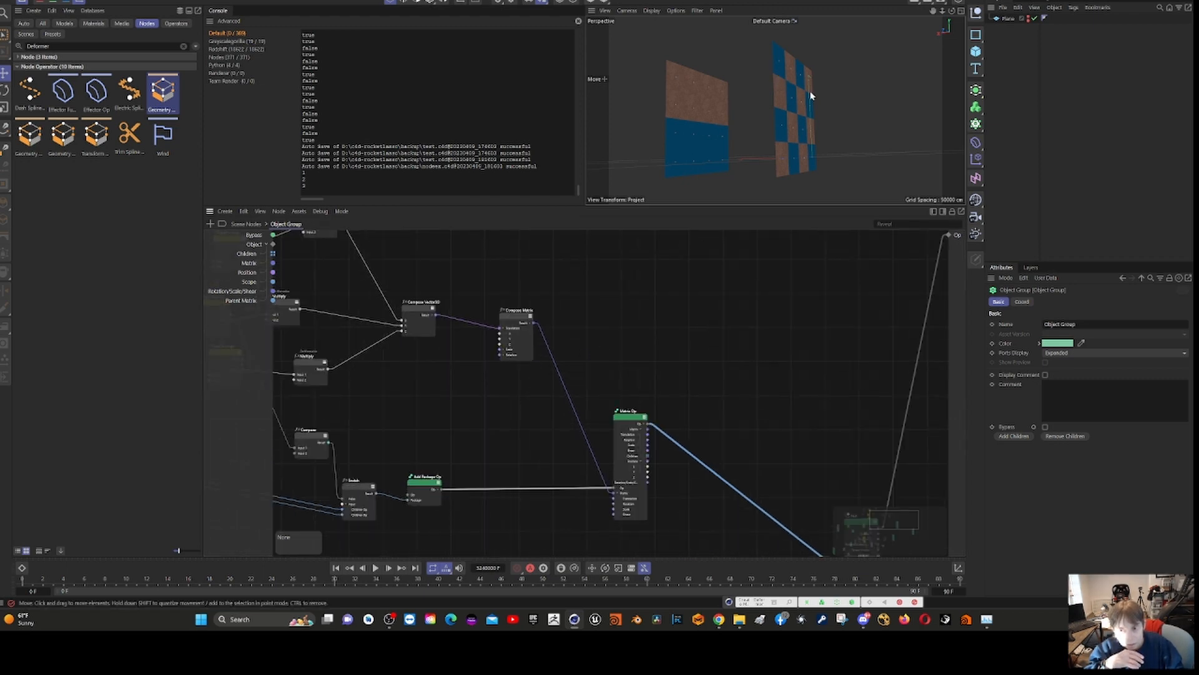
left_click(779, 89)
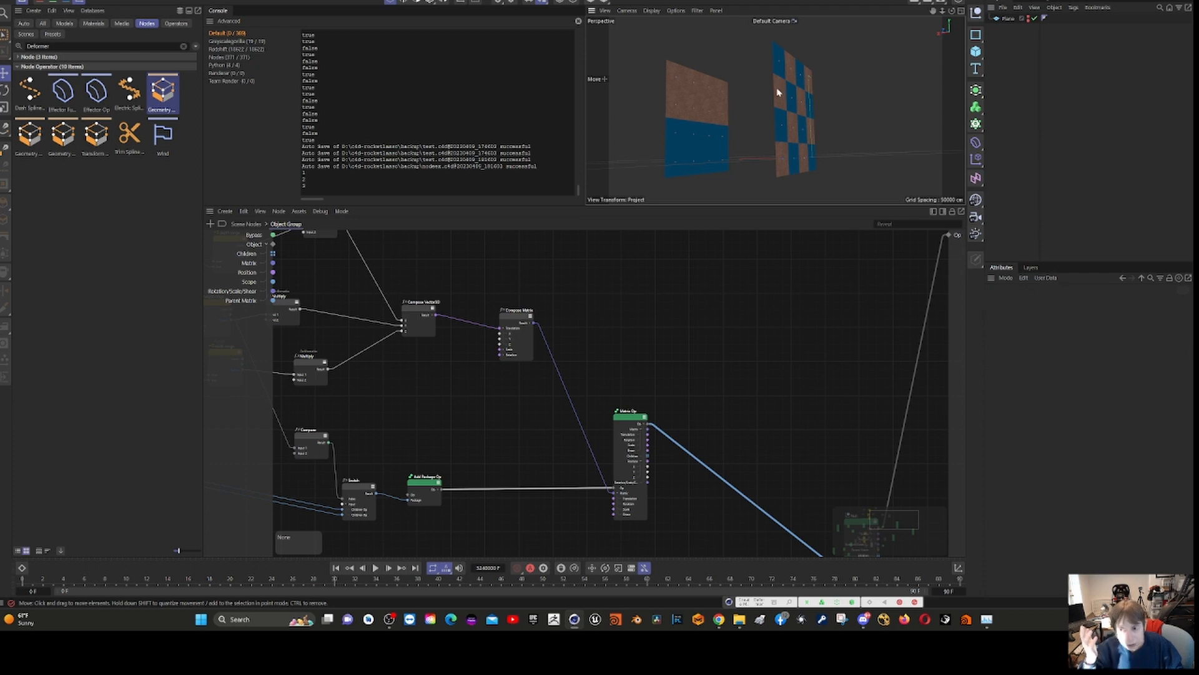
left_click(1007, 19)
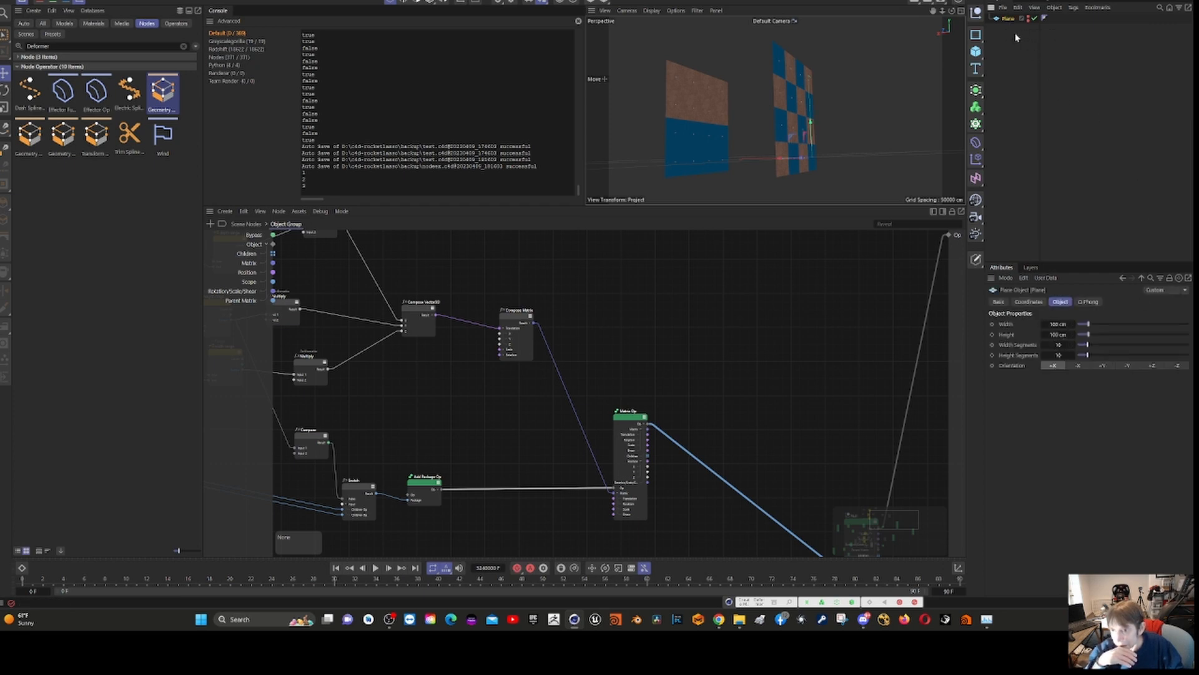
key("h")
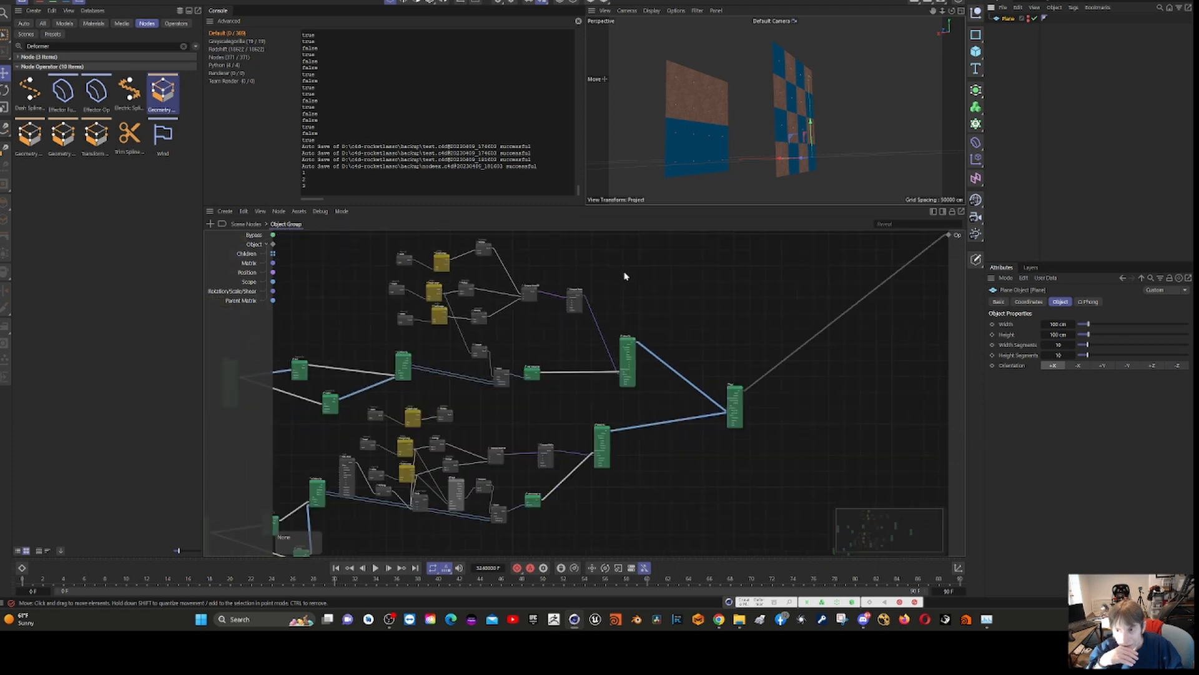
scroll(625, 275, "down", 3)
scroll(634, 259, "up", 2)
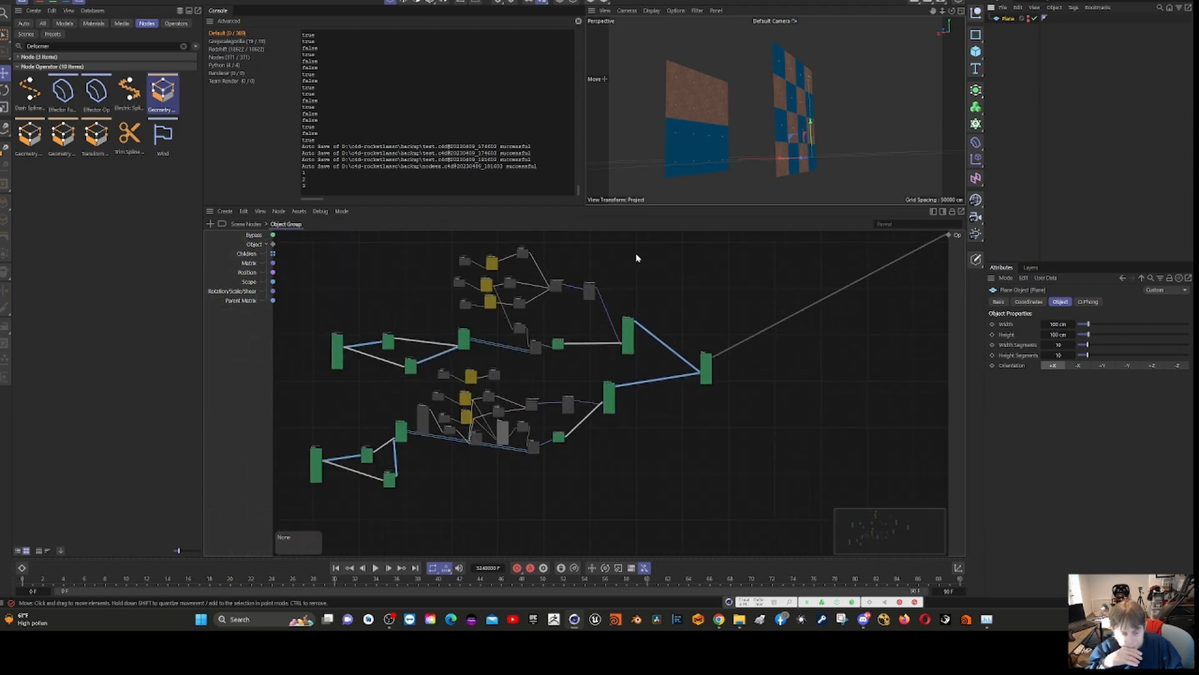
left_click(337, 344)
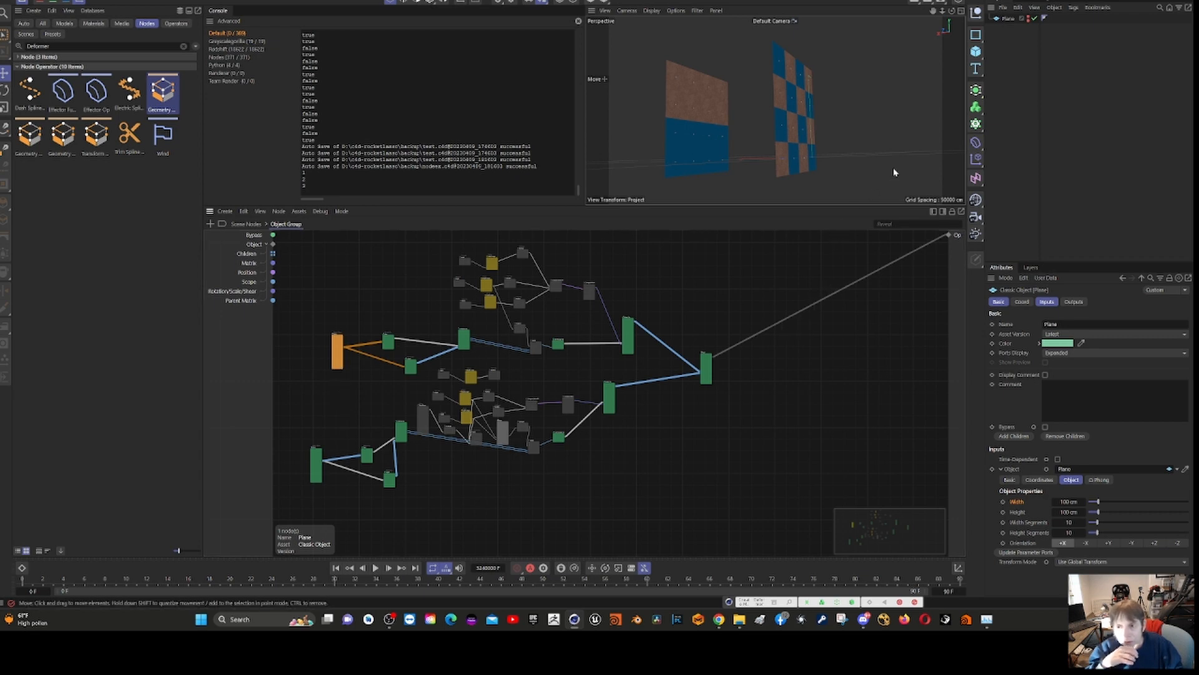
left_click(1005, 18)
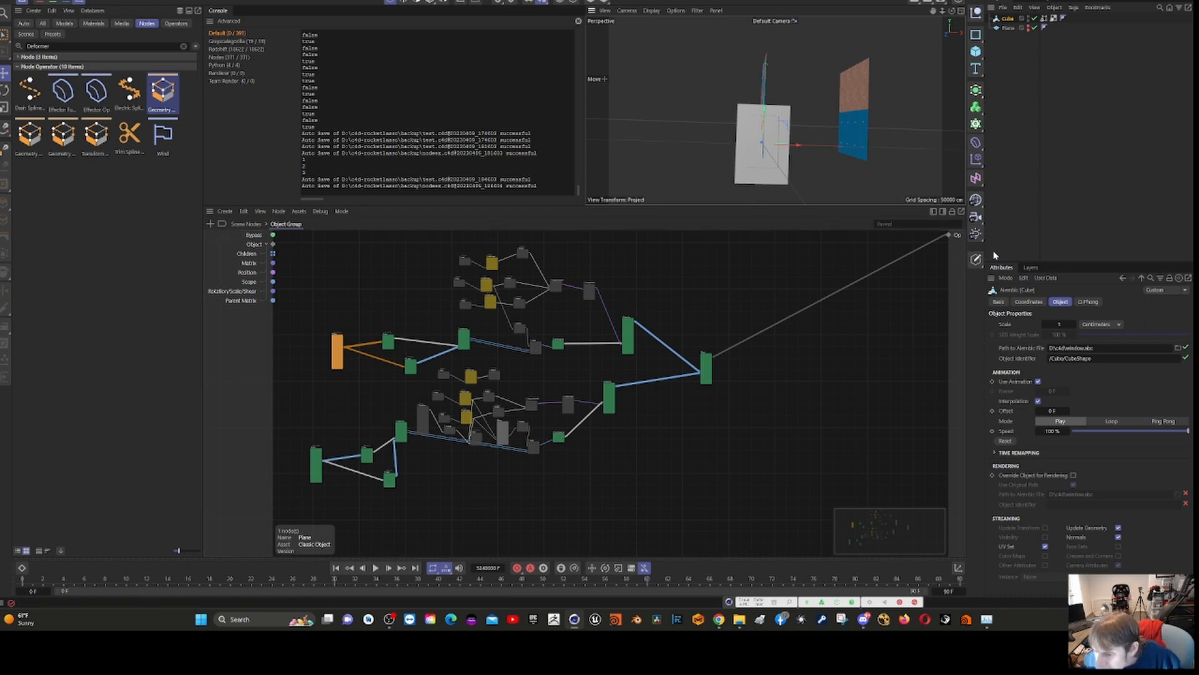
- Move the Alembic Cube along Z to about 53 cm so it lines up with the checkered plane columns
mouse_move(767, 149)
left_mouse_down("alt")
mouse_move(747, 172)
mouse_move(754, 163)
left_mouse_up("alt")
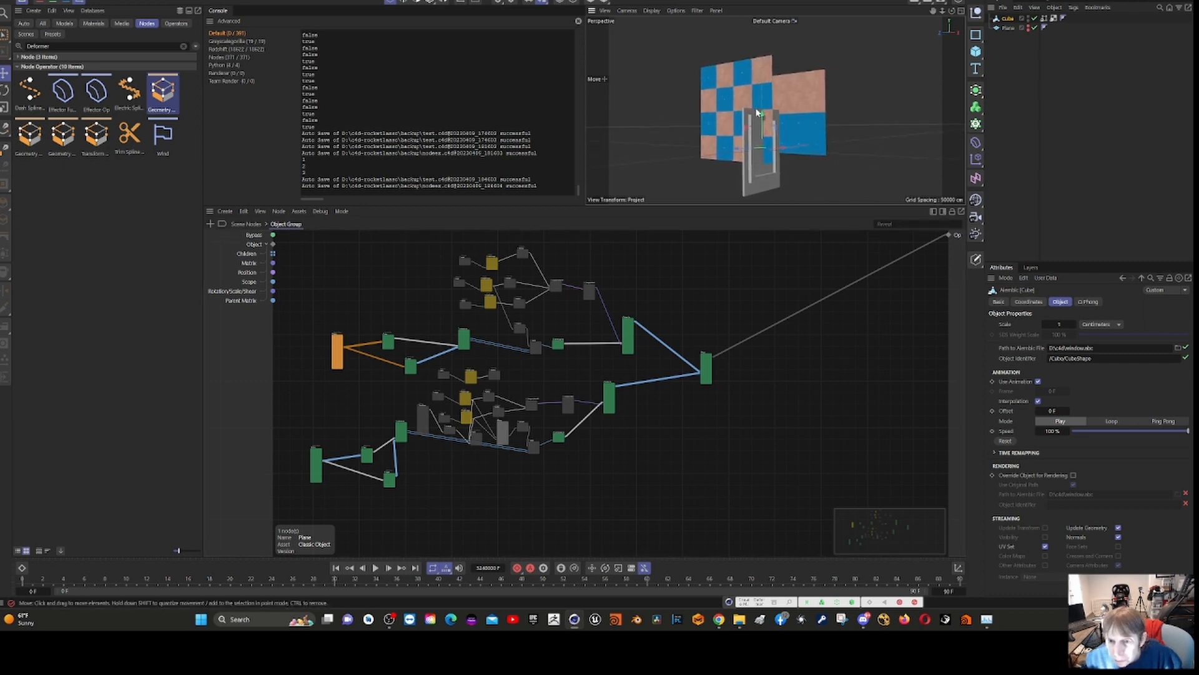
left_click_drag(762, 116, 784, 128)
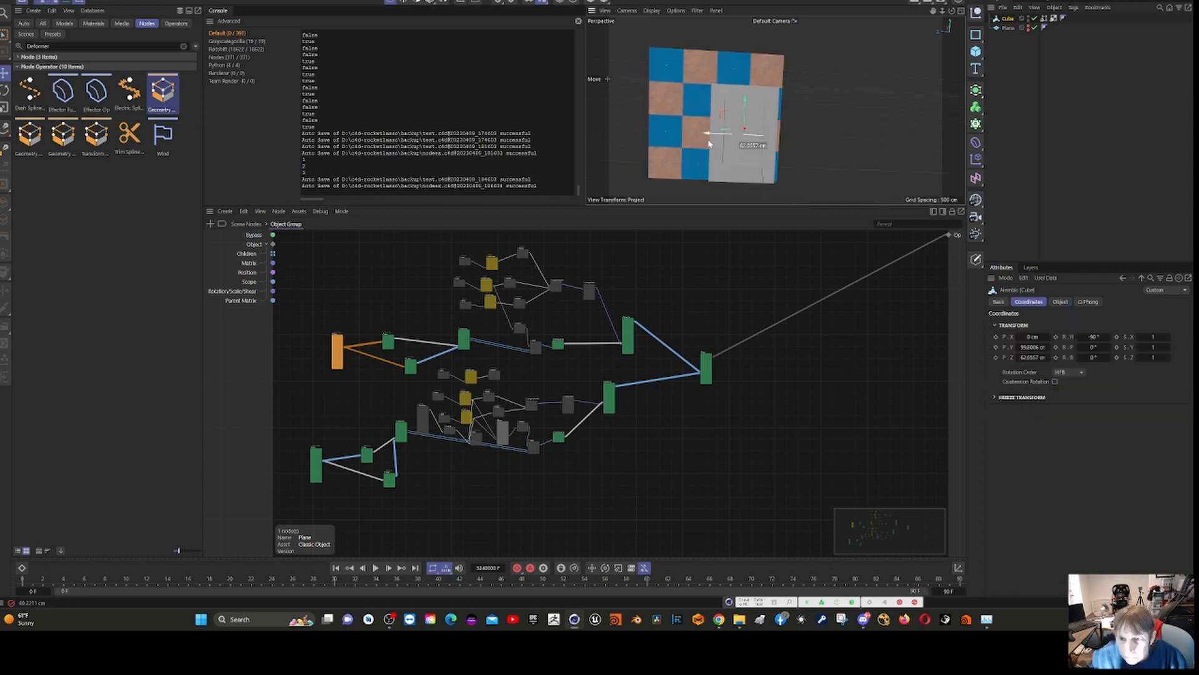
left_click_drag(720, 143, 712, 143)
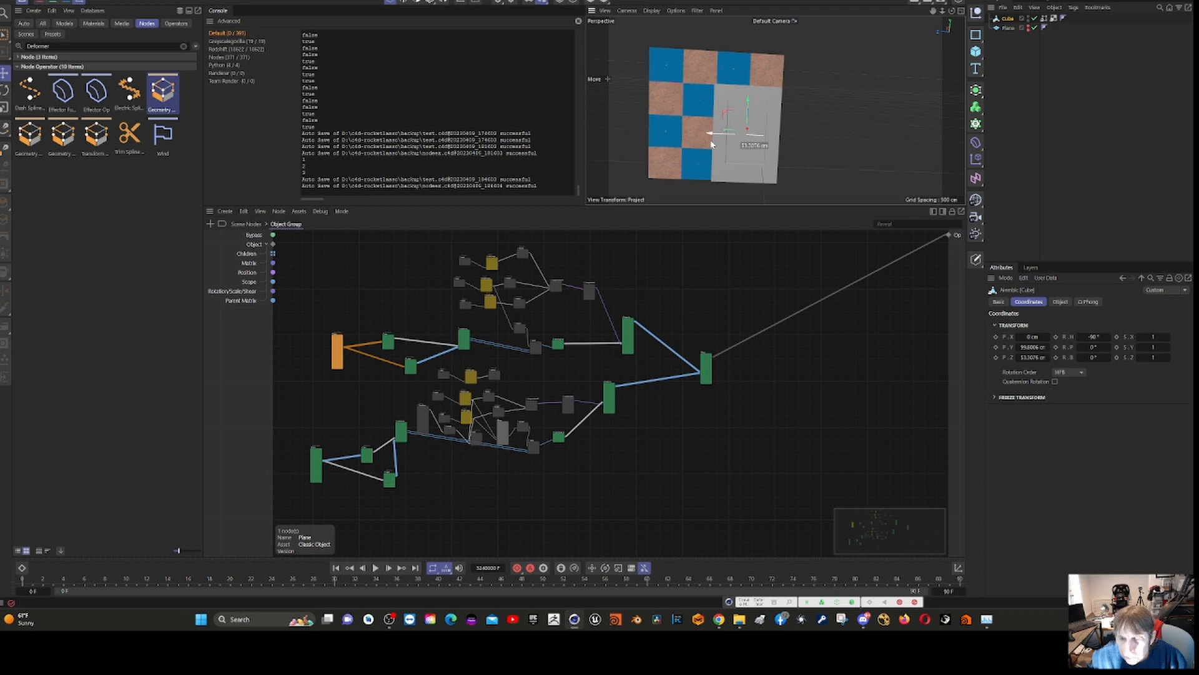
- Add the Alembic Cube as a node in the Object Group graph beside the lower Plane node and check its attributes
scroll(446, 370, "up", 4)
scroll(445, 370, "up", 5)
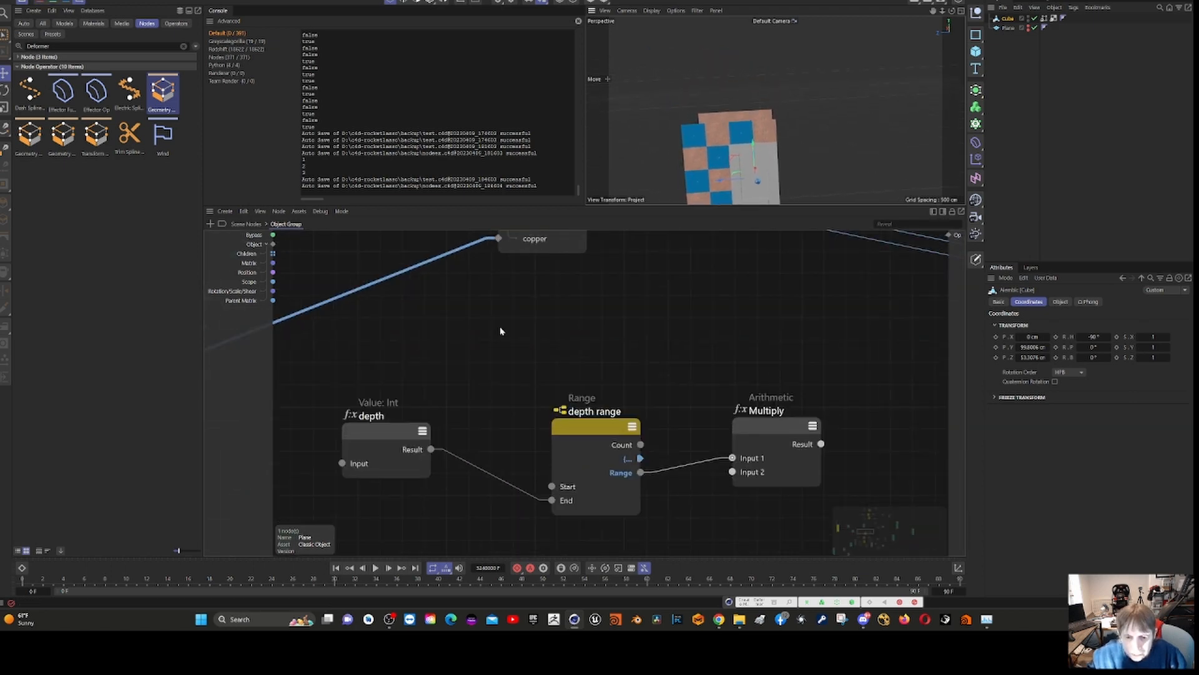
scroll(537, 315, "down", 5)
scroll(550, 305, "down", 6)
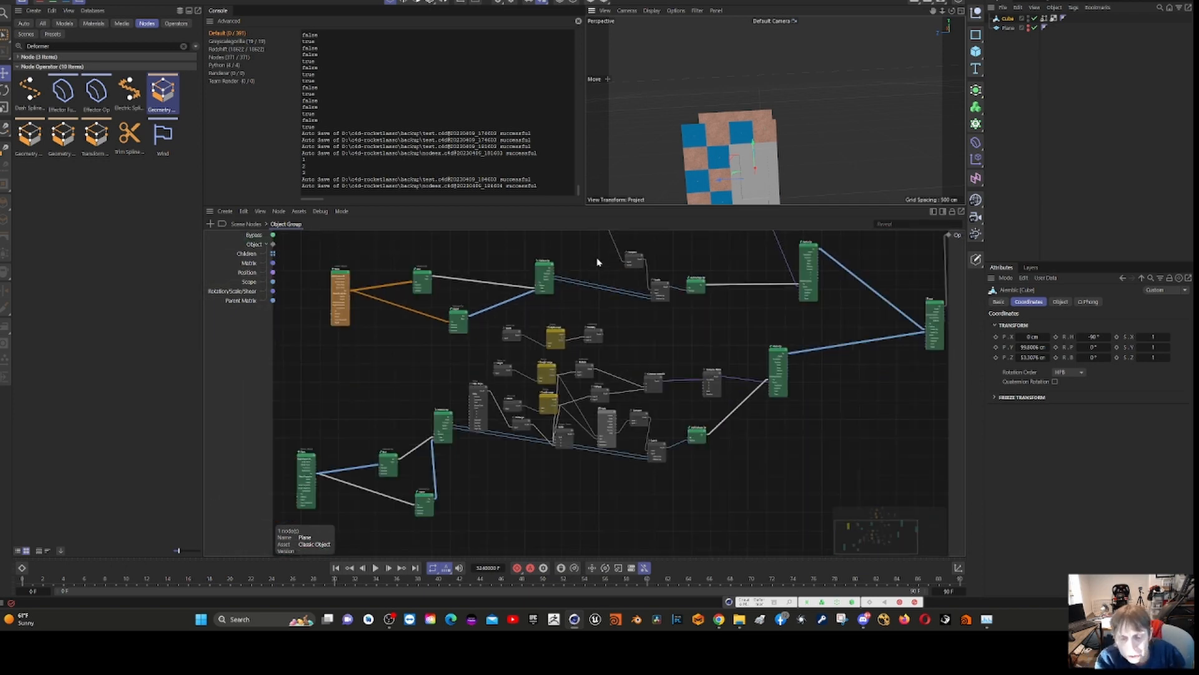
scroll(596, 258, "up", 3)
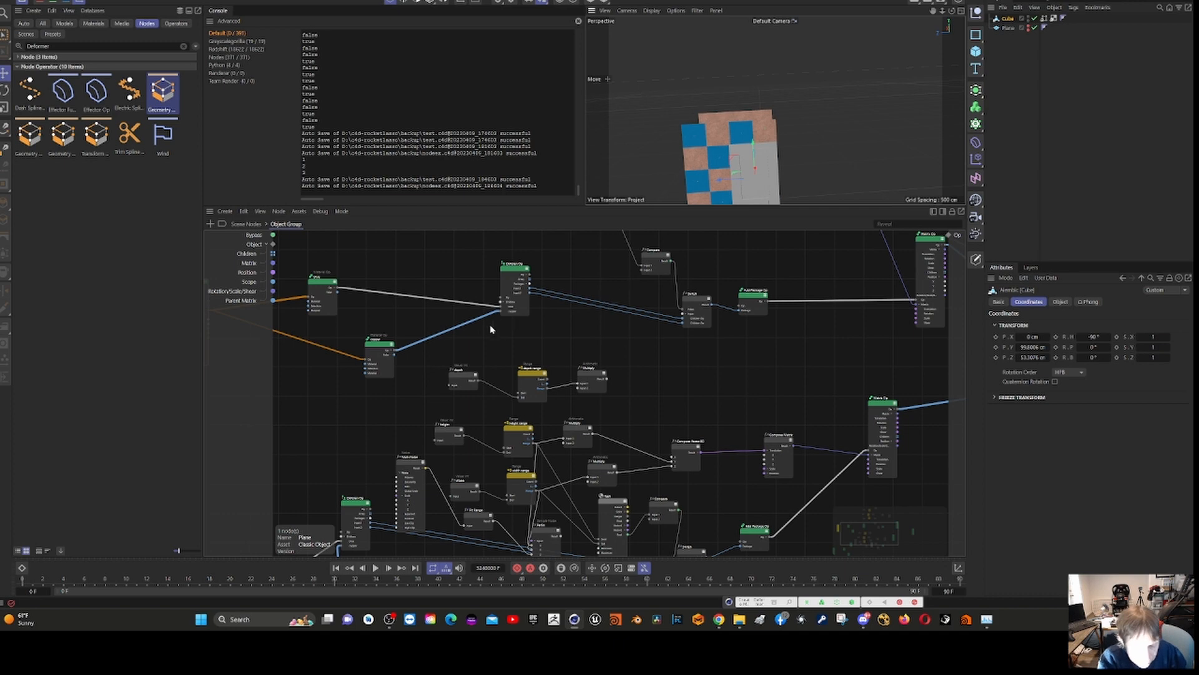
scroll(559, 294, "down", 5)
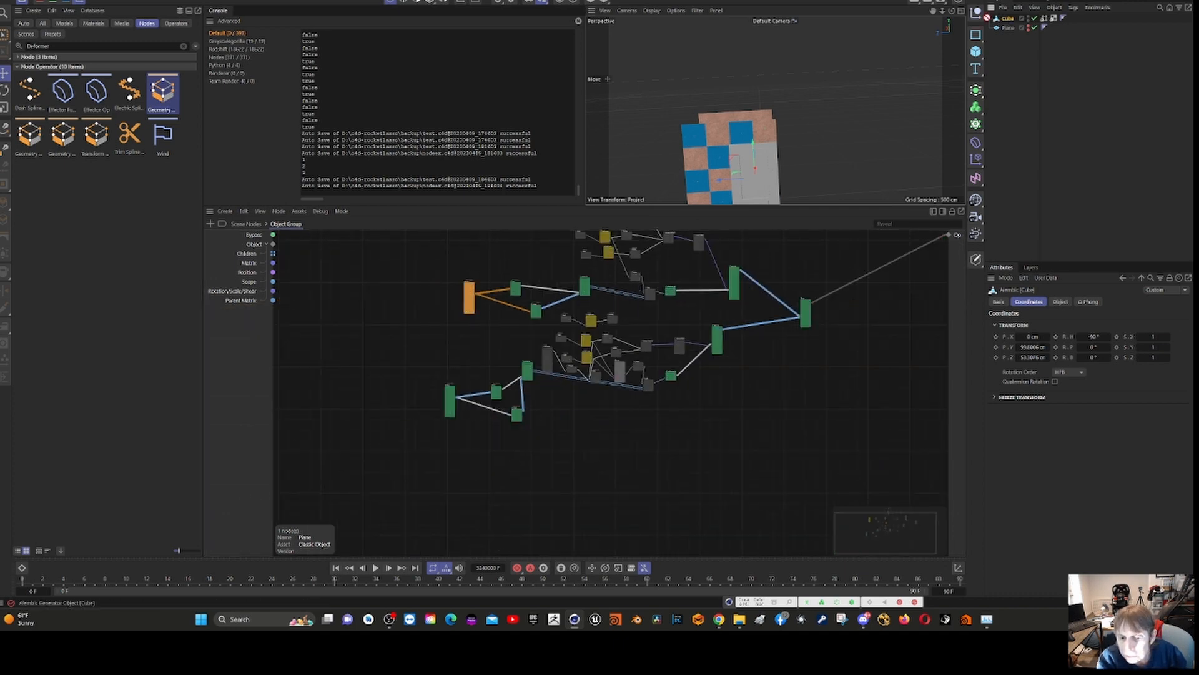
left_click_drag(375, 358, 379, 362)
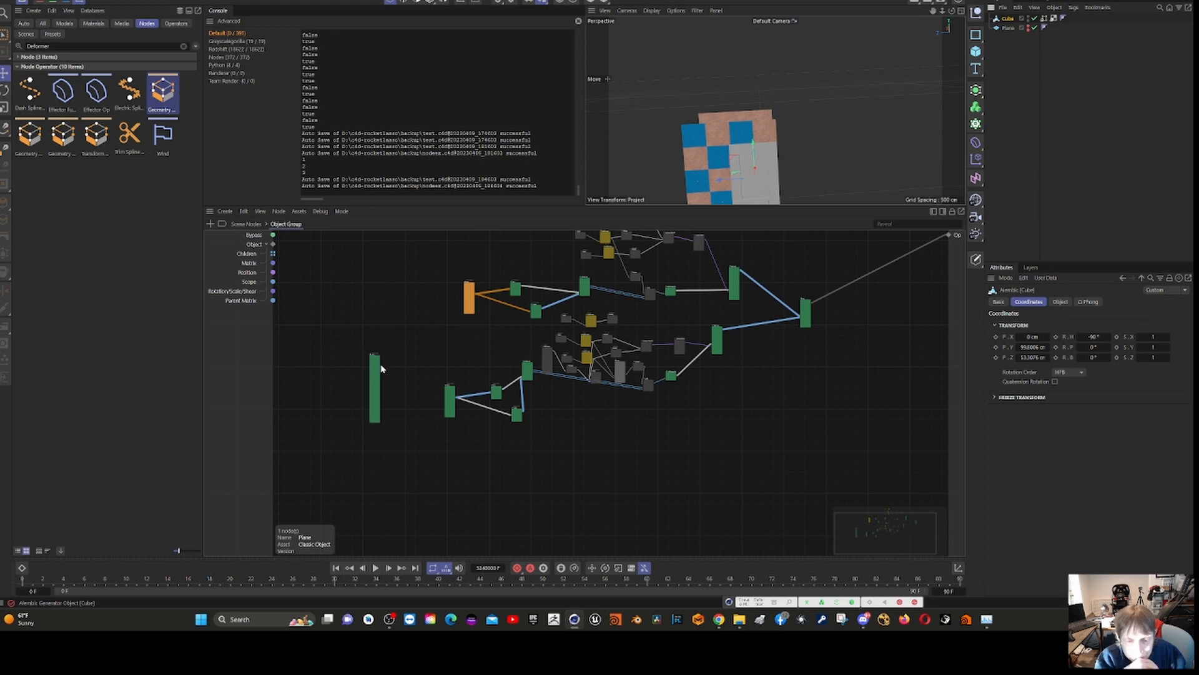
left_click(378, 373)
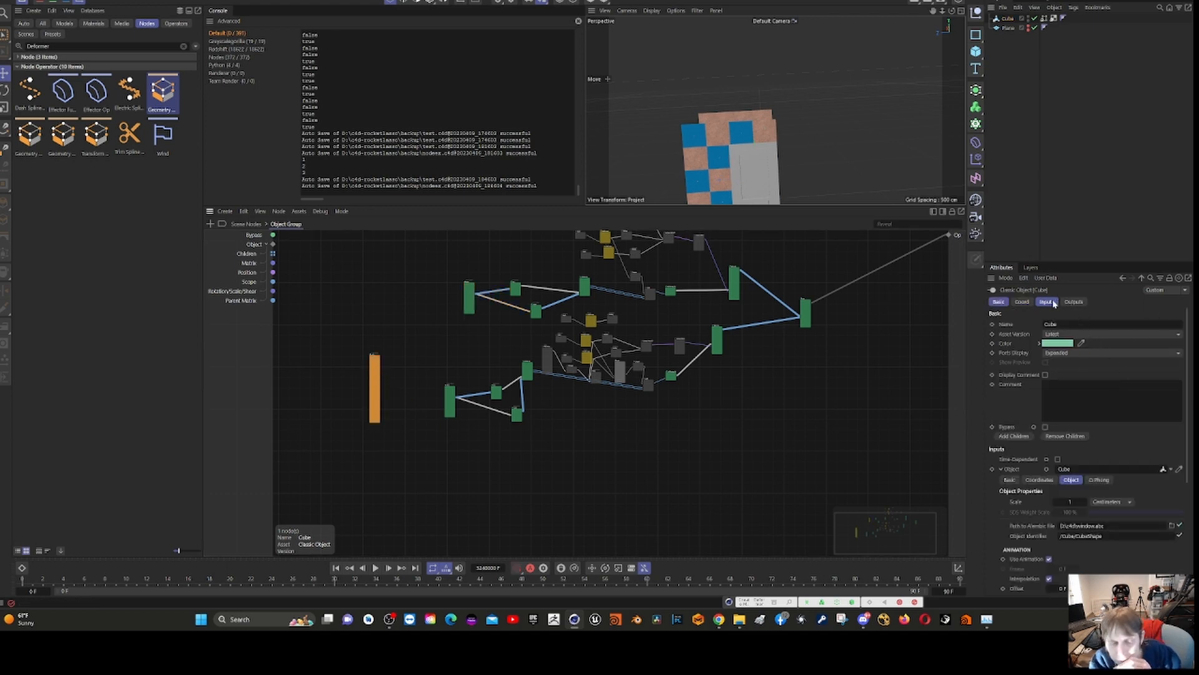
- Trace the upper Plane branch to its range nodes and check the attributes of the depth range and height range nodes
scroll(722, 490, "up", 3)
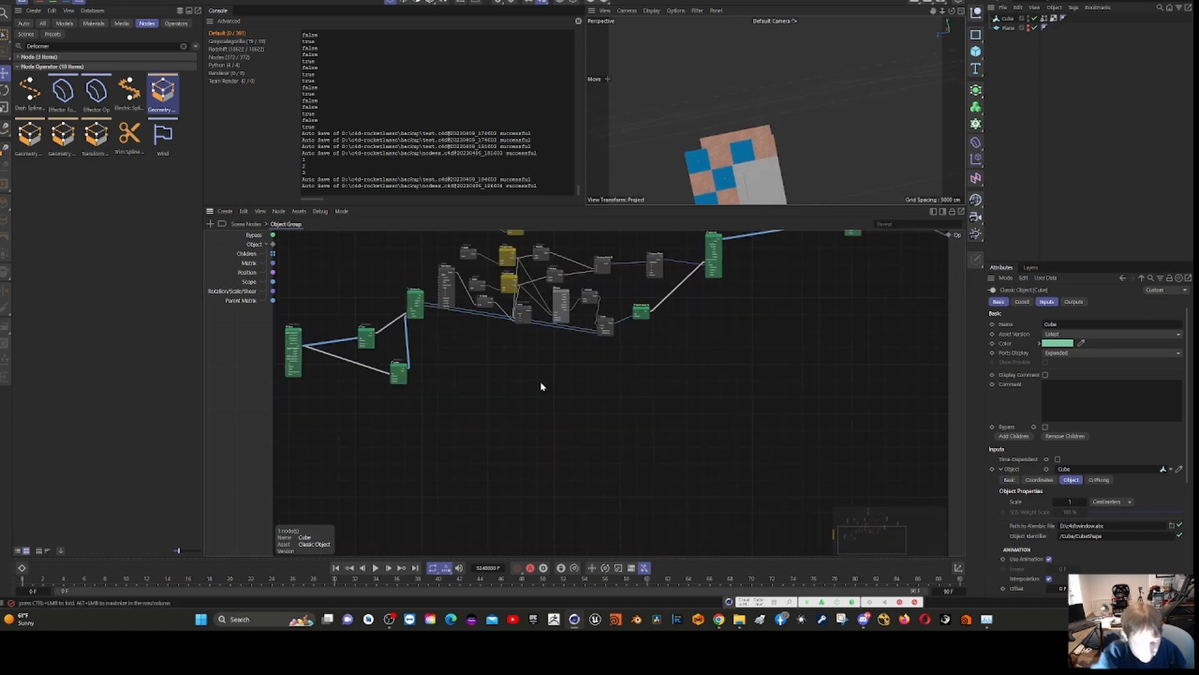
middle_click_drag(493, 372, 616, 511)
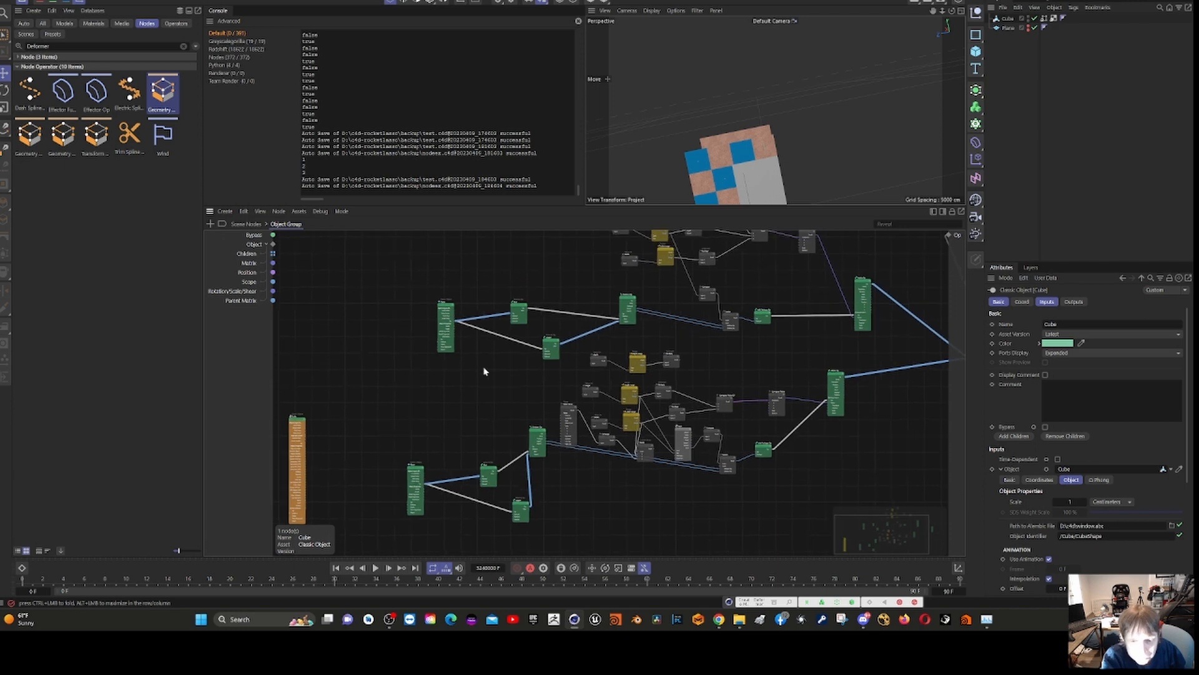
scroll(455, 315, "up", 4)
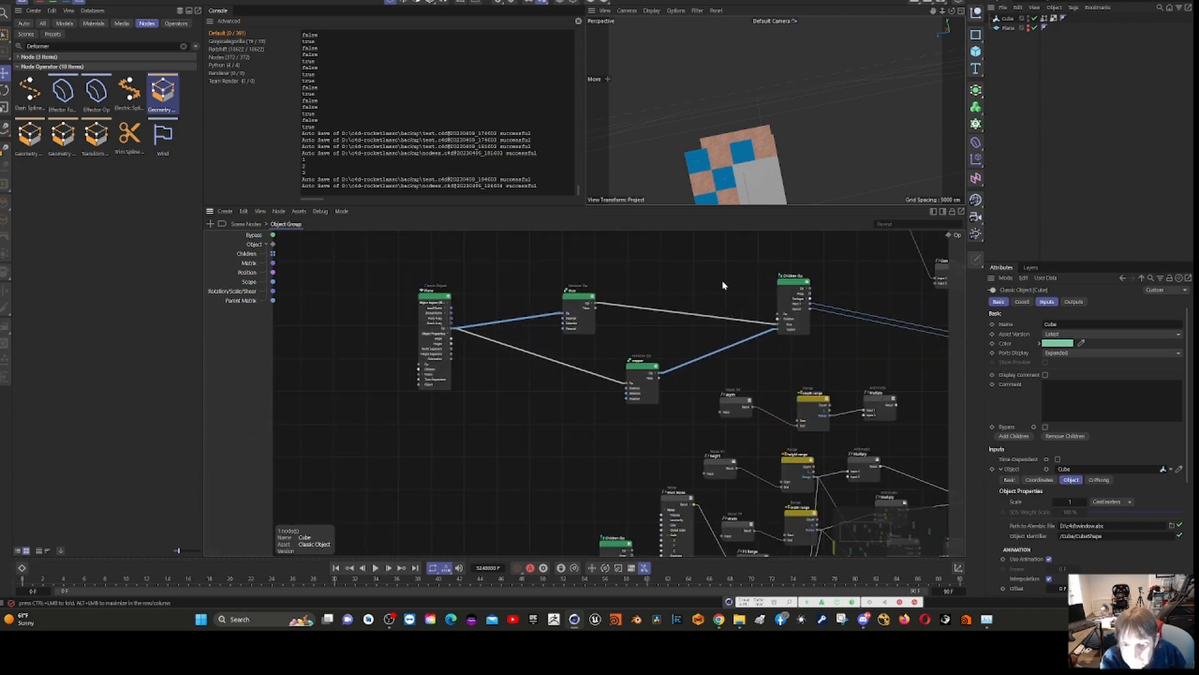
middle_click_drag(731, 265, 360, 475)
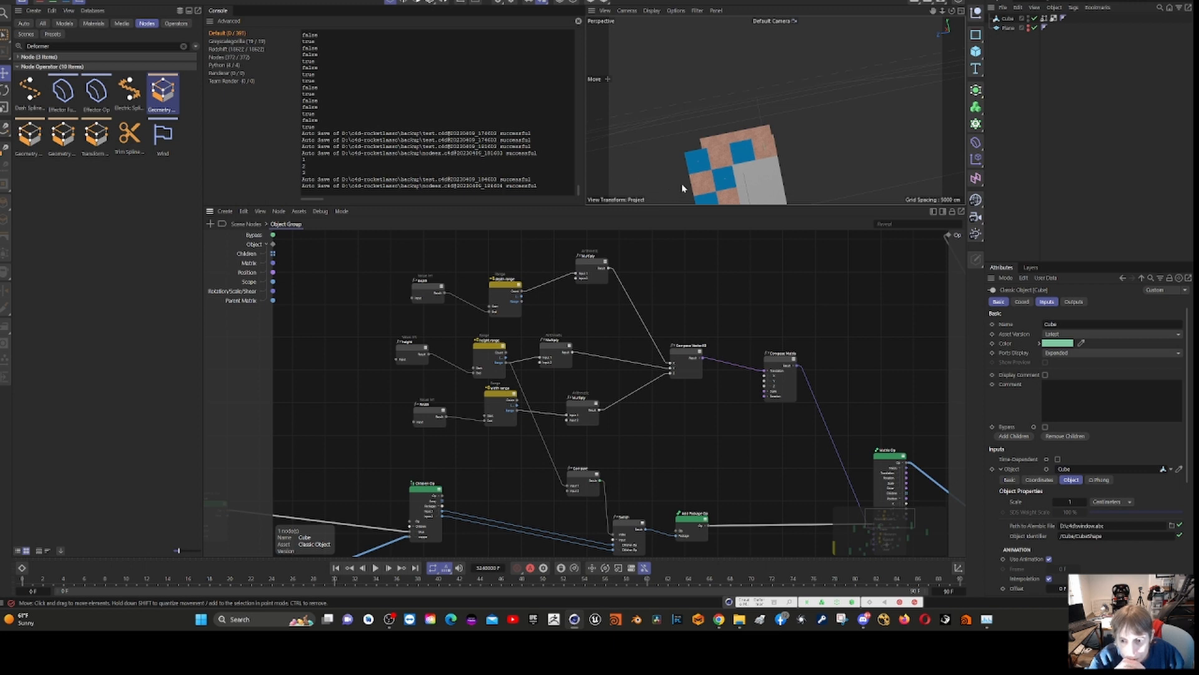
left_click(504, 290)
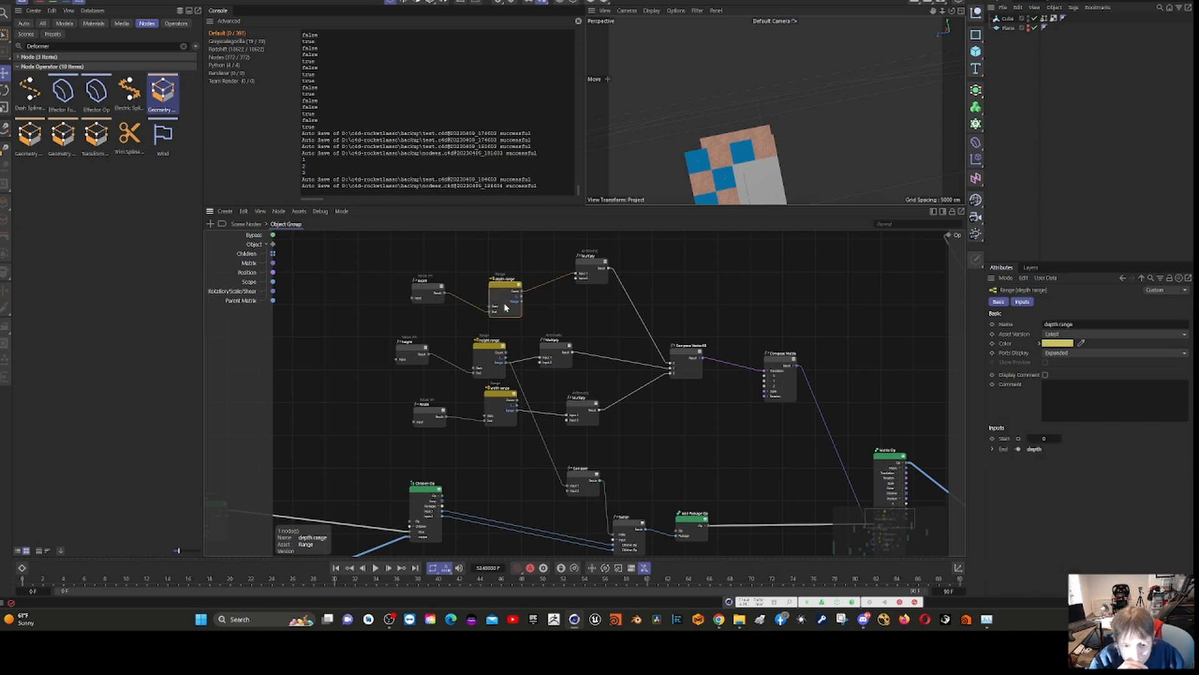
left_click(489, 348)
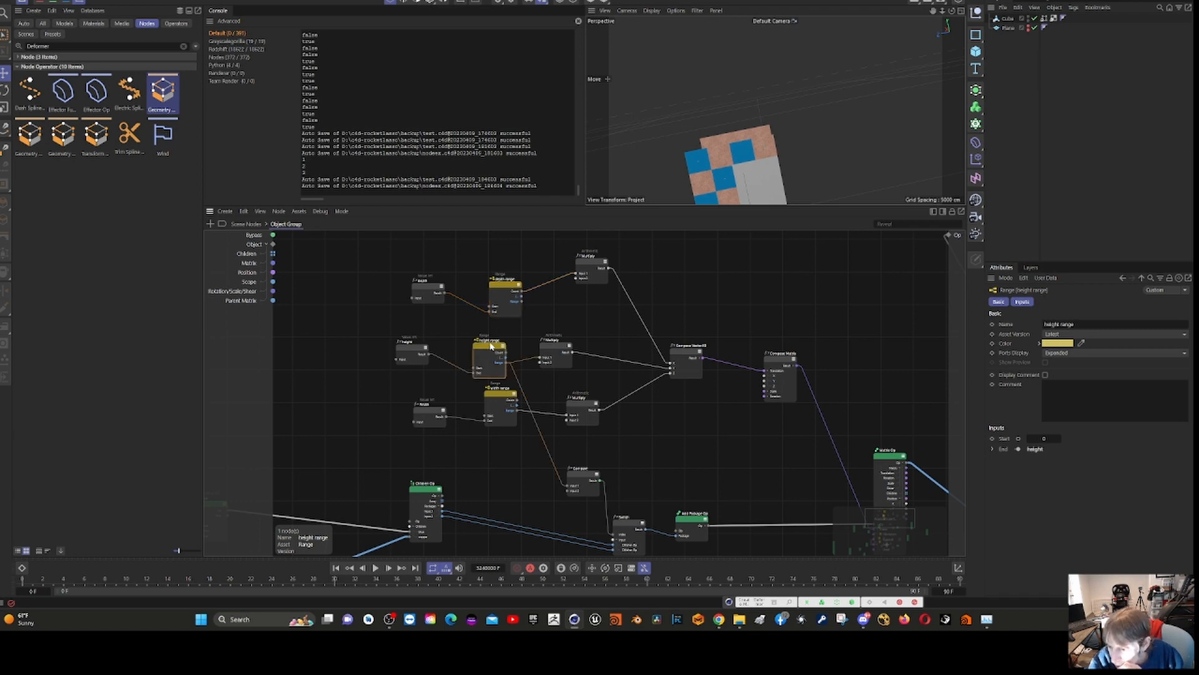
- Set Input 2 of the Multiply node fed by the upper height range to 300
left_click(560, 353)
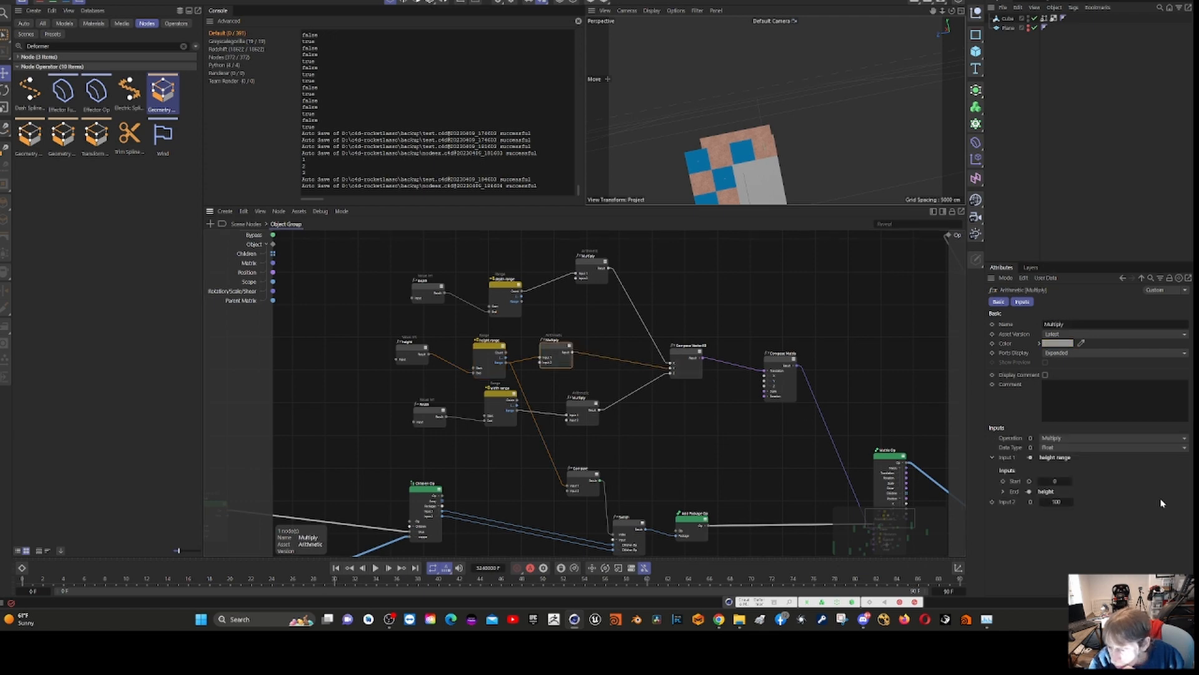
left_click(1055, 502)
type("3")
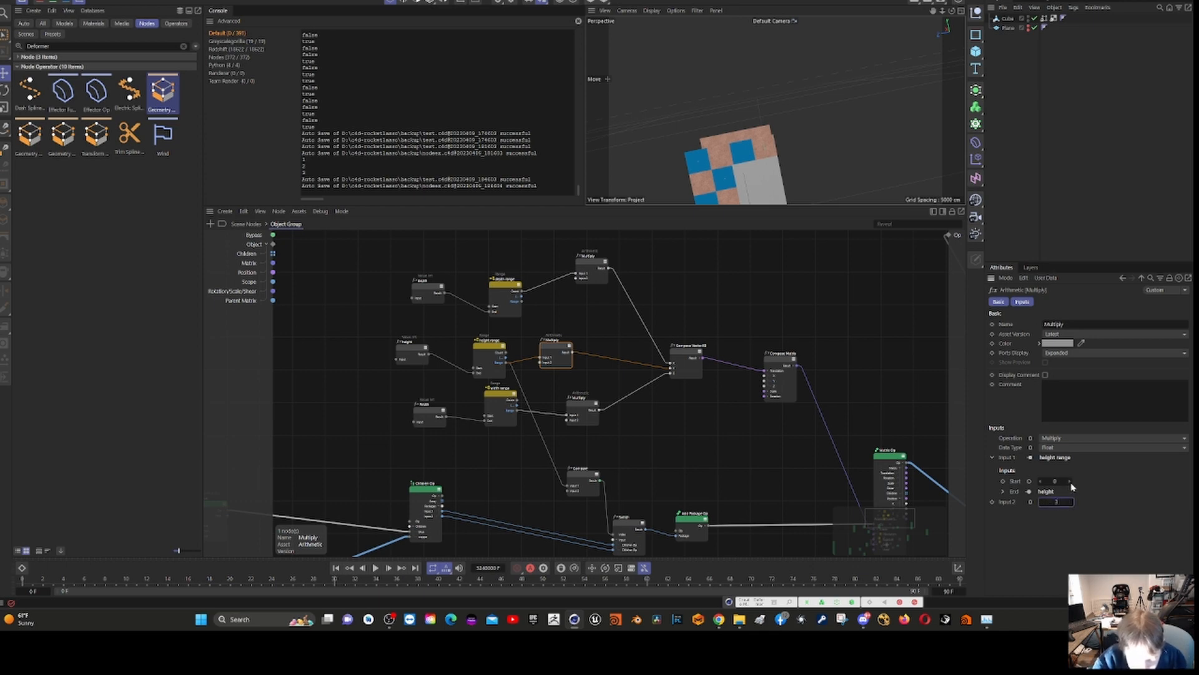
type("00")
key("BackSpace")
key("BackSpace")
key("BackSpace")
type("1")
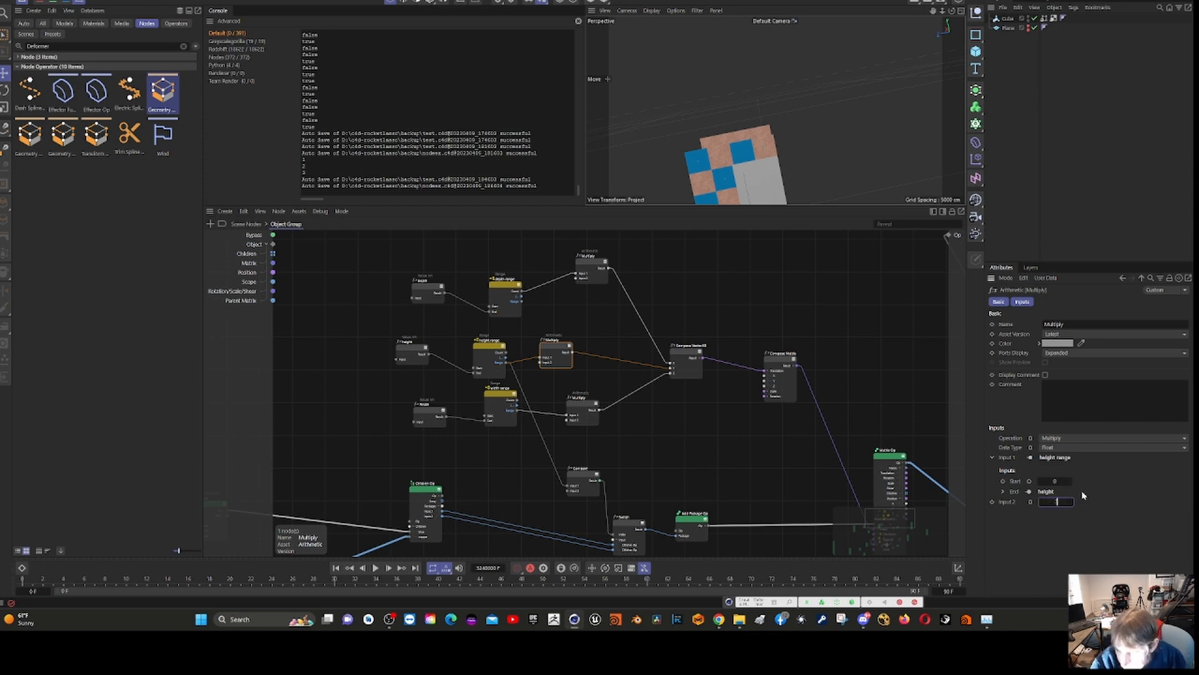
type("300")
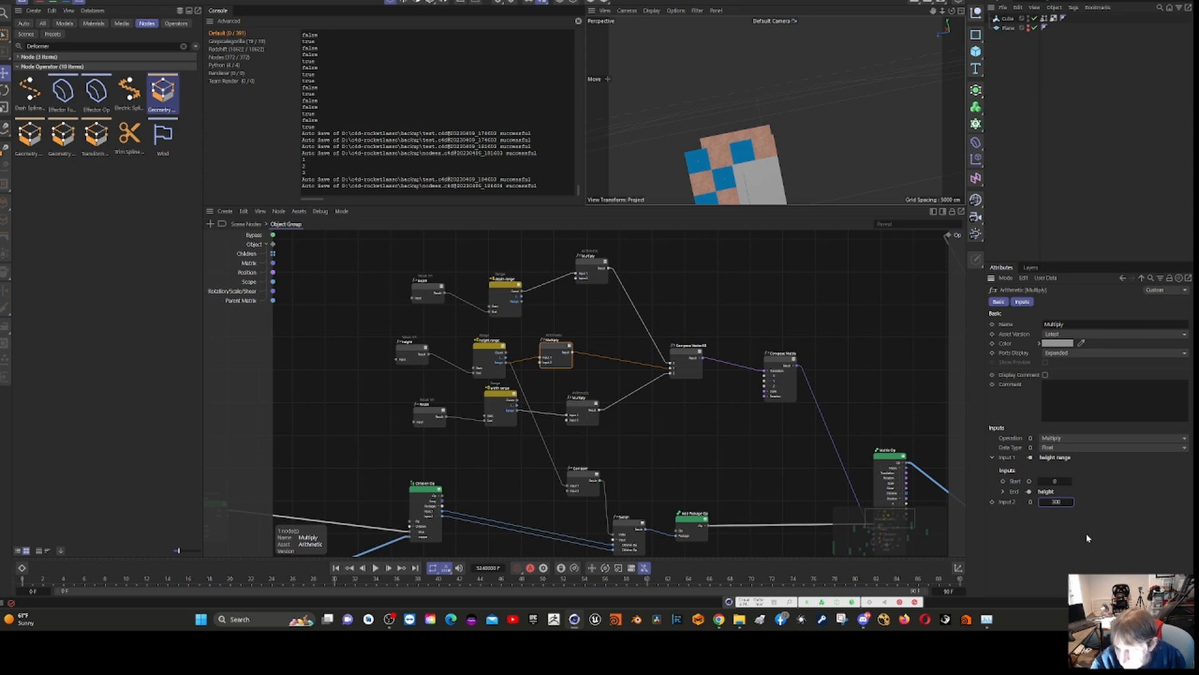
key("Return")
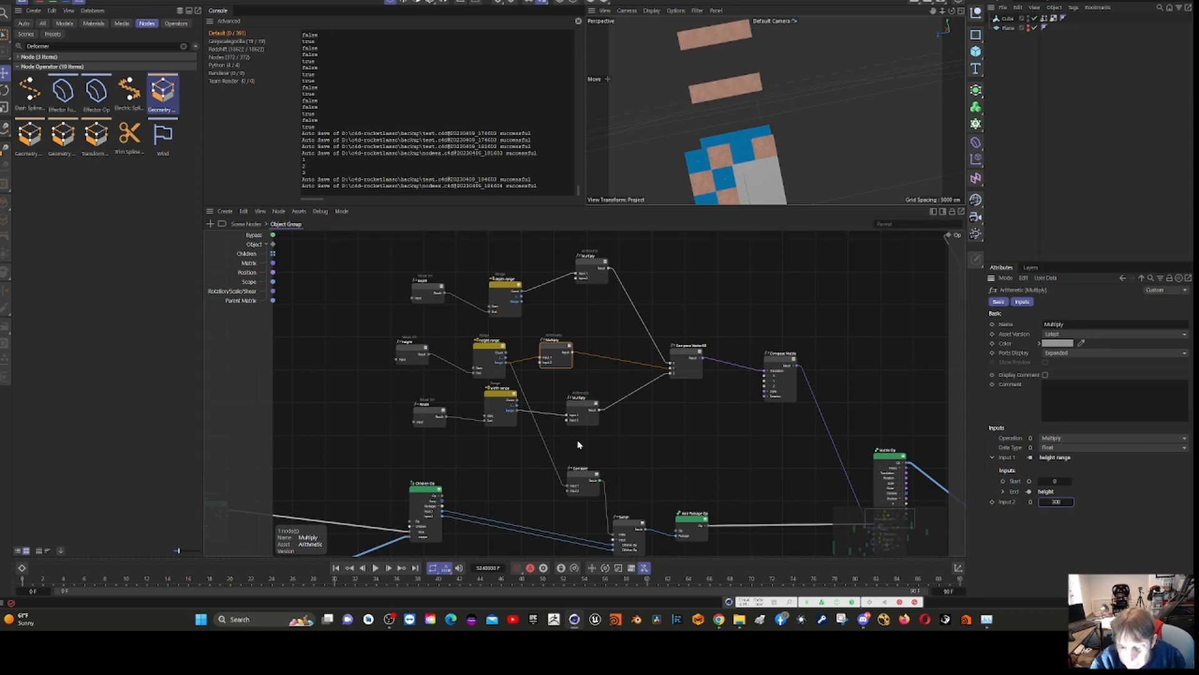
- Set Input 2 of the Multiply node fed by the upper width range to 200
left_click(575, 414)
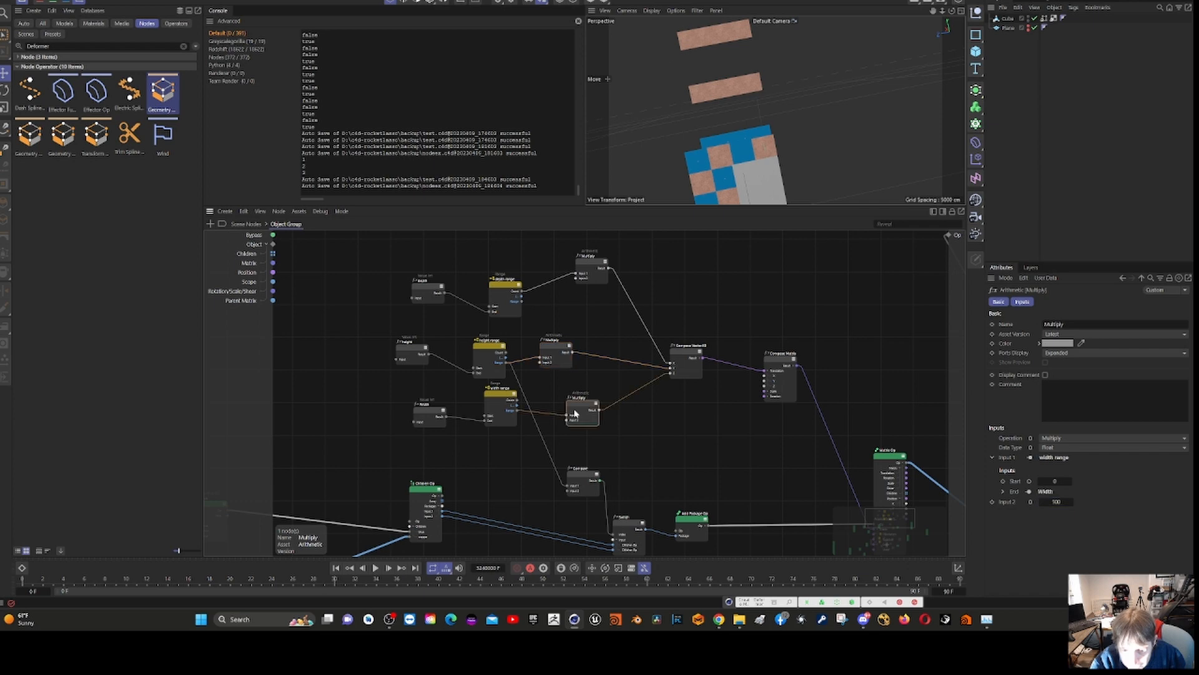
double_click(1055, 500)
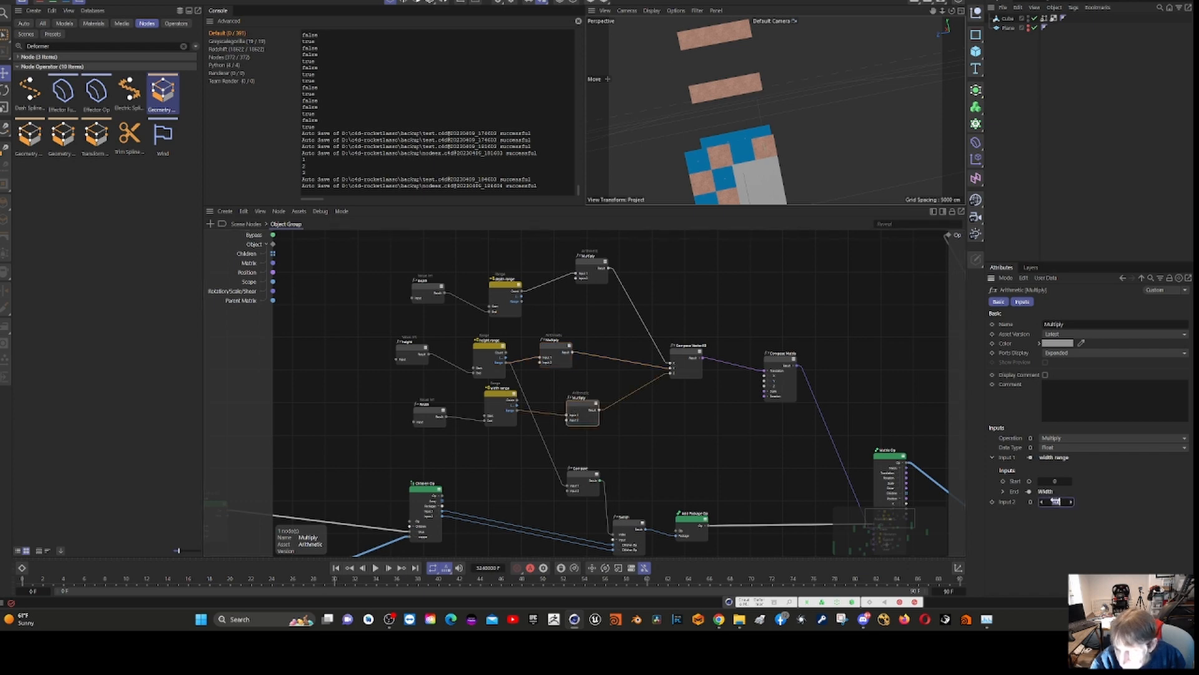
type("300")
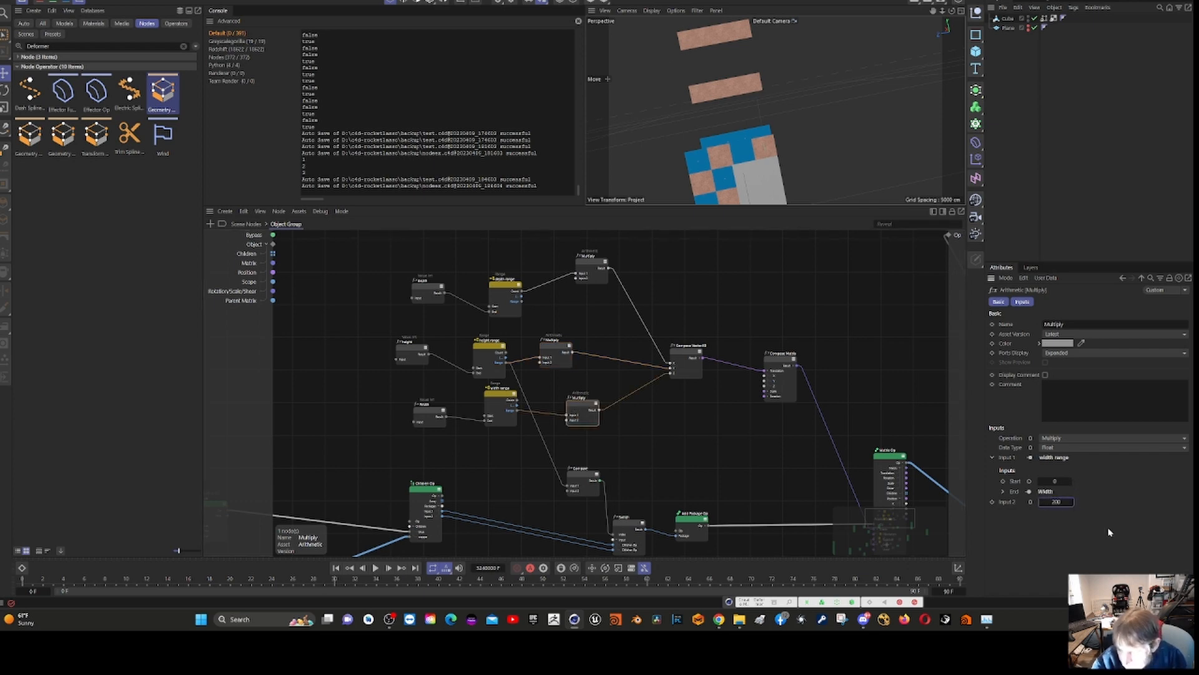
key("Return")
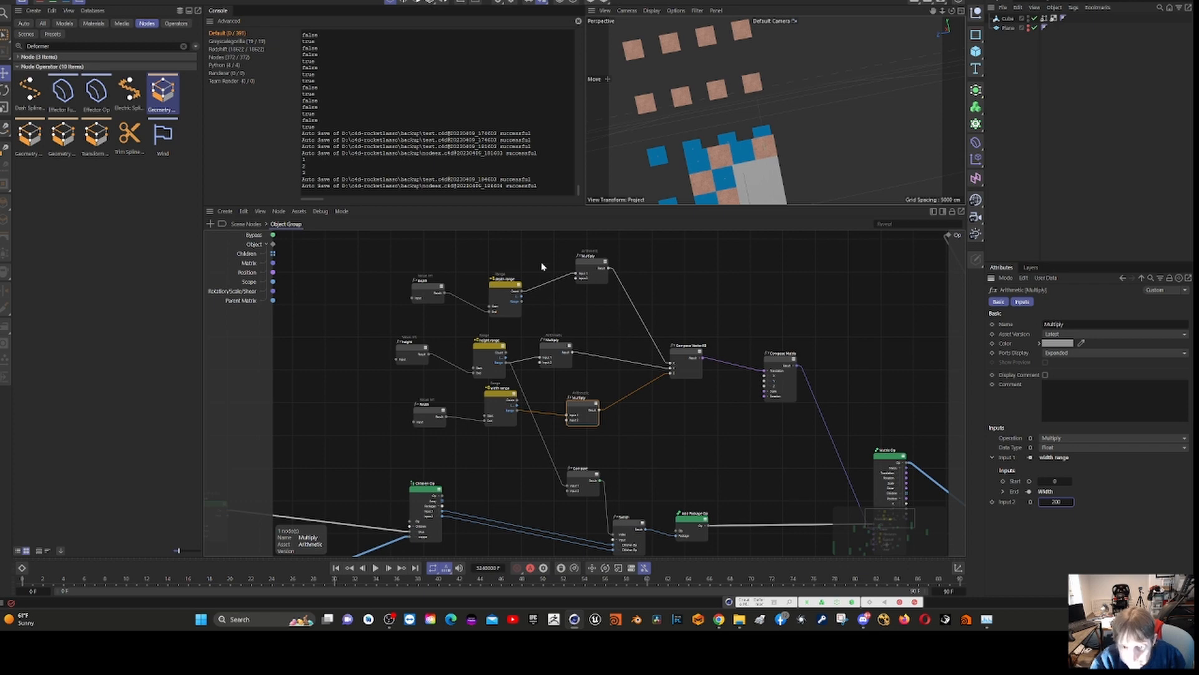
- Set Input 2 of the Multiply node fed by the upper depth range to 200
left_click(586, 269)
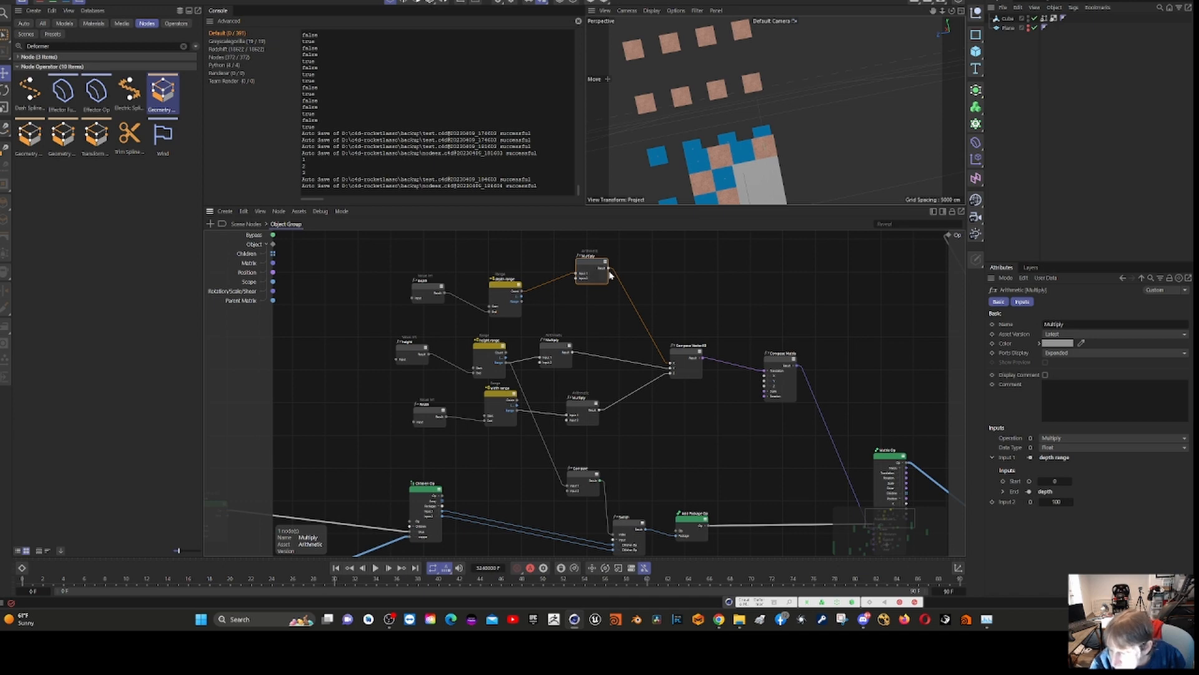
left_click(1056, 501)
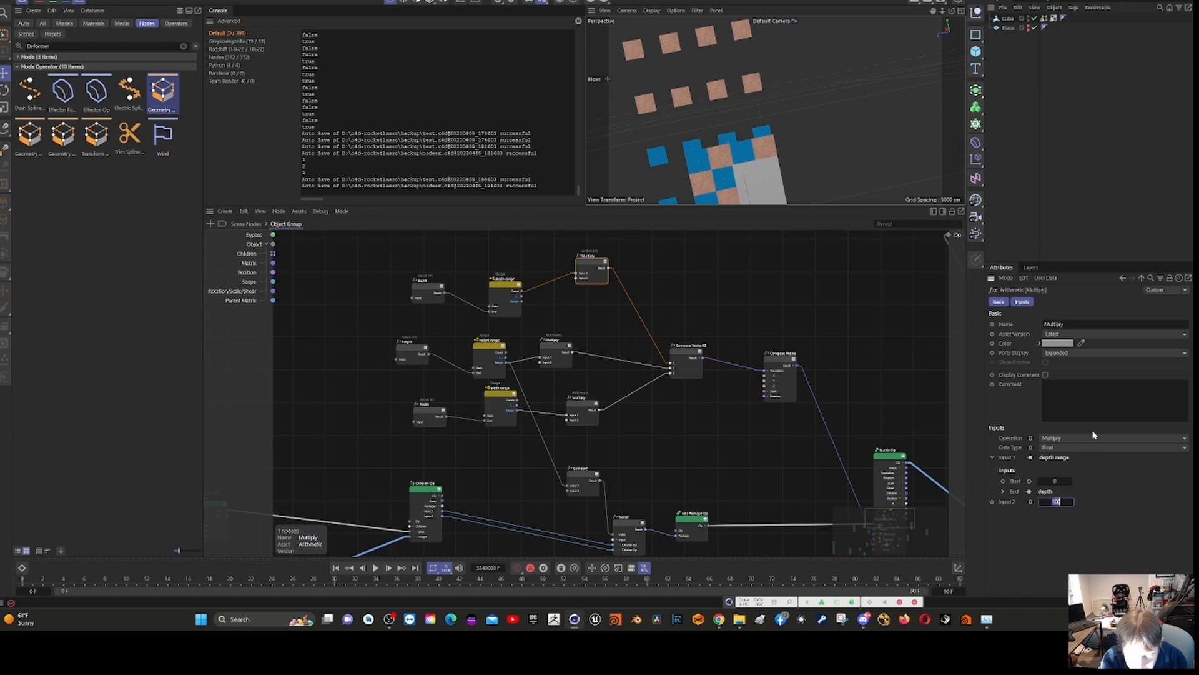
type("200")
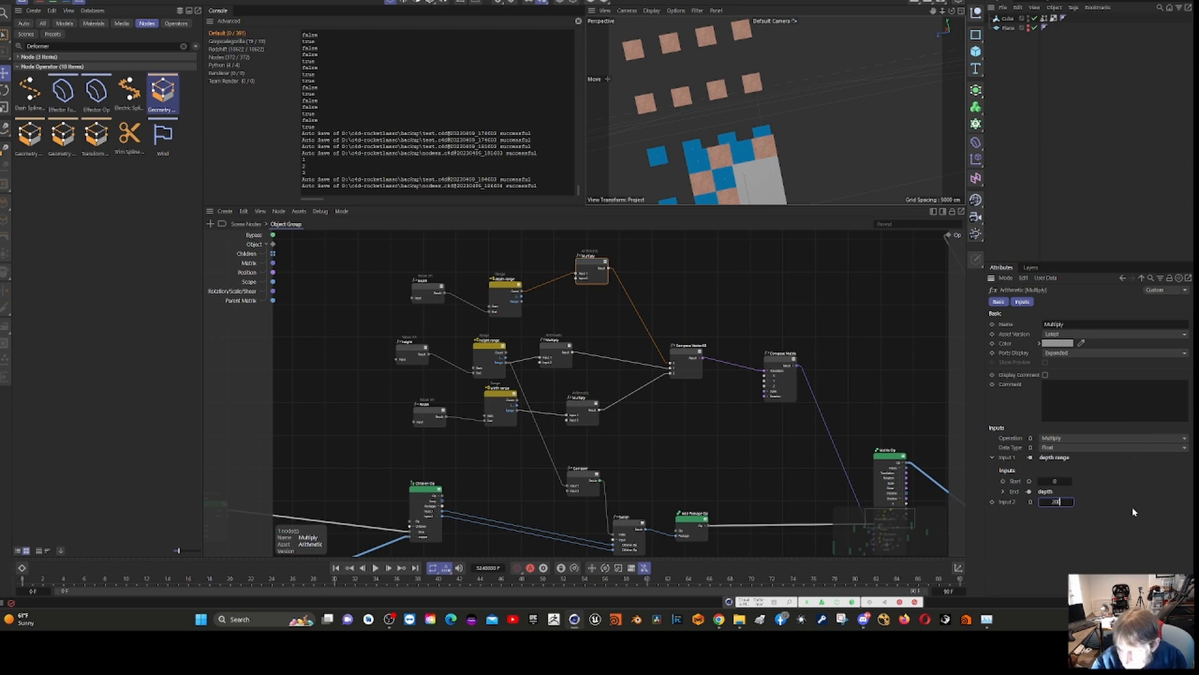
key("Return")
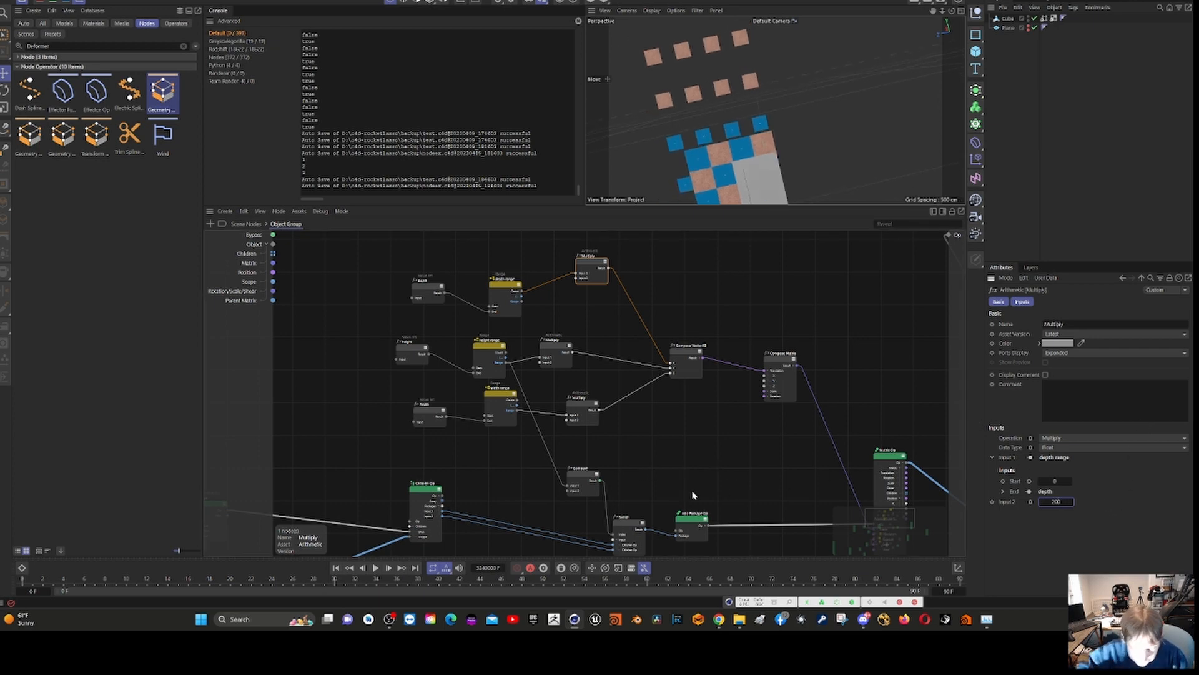
- Move the Cube node from beside the lower Plane branch up next to the upper Plane node
middle_click_drag(322, 449, 667, 294)
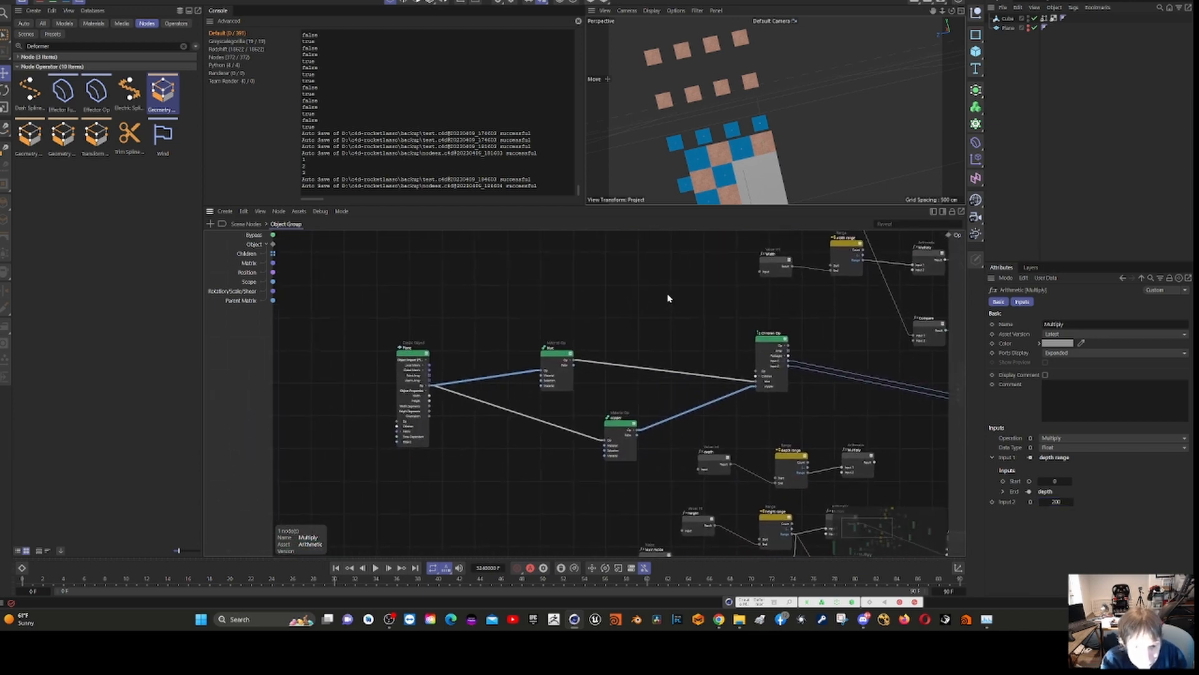
scroll(304, 416, "down", 5)
scroll(307, 423, "down", 2)
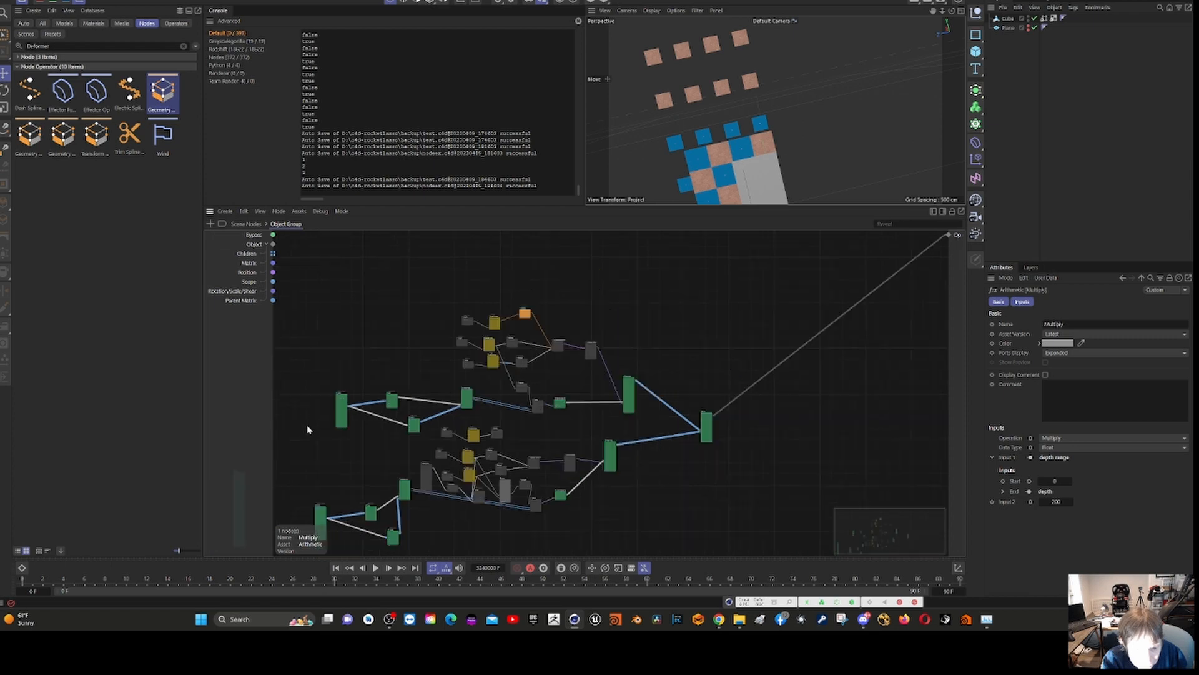
middle_click_drag(320, 458, 435, 440)
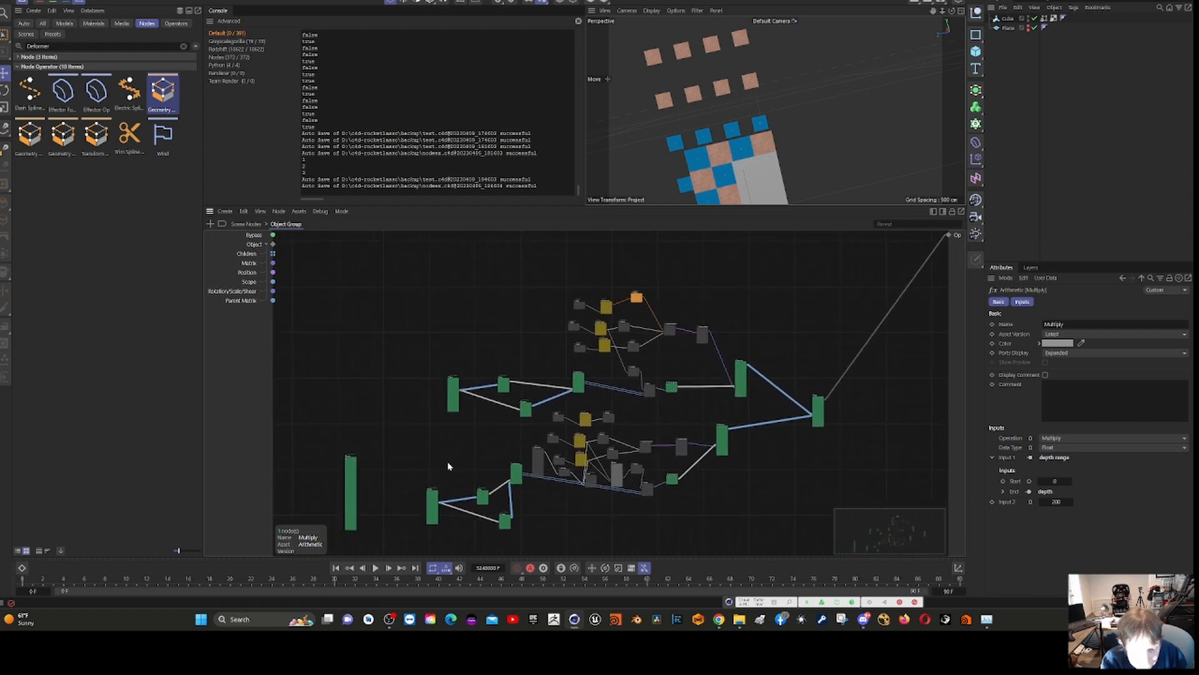
left_click_drag(351, 476, 412, 386)
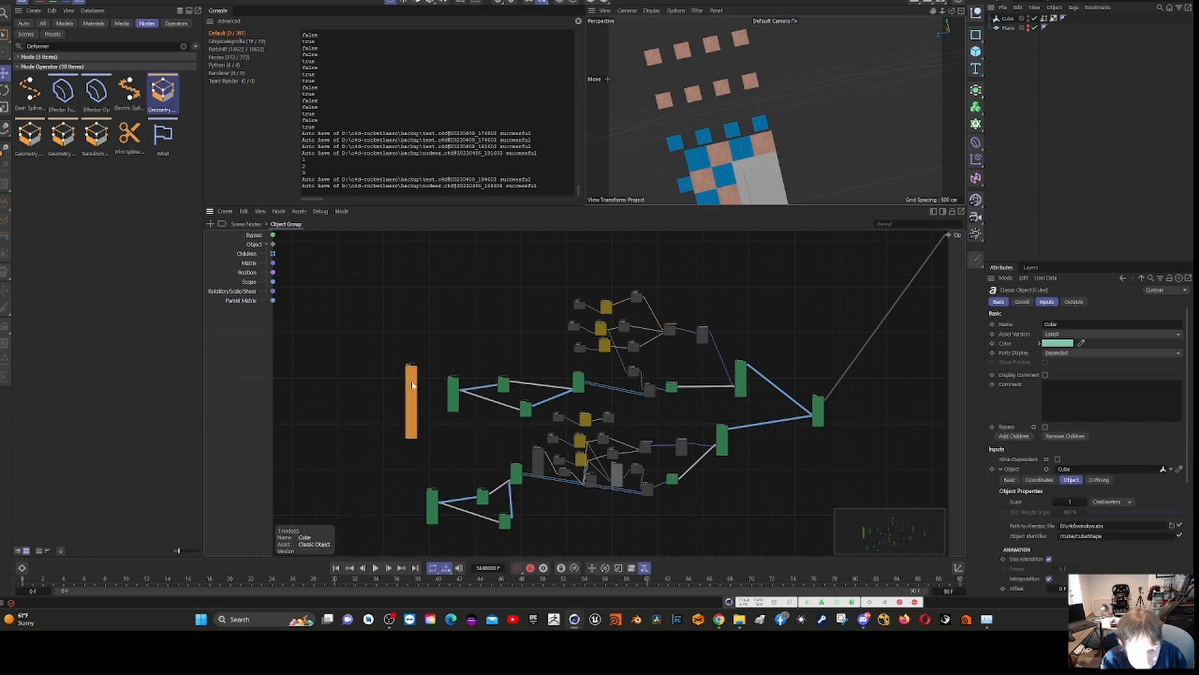
- Connect the Cube node's Op output to the Op inputs of the blue and copper Material Op nodes, replacing the upper Plane
scroll(388, 444, "up", 6)
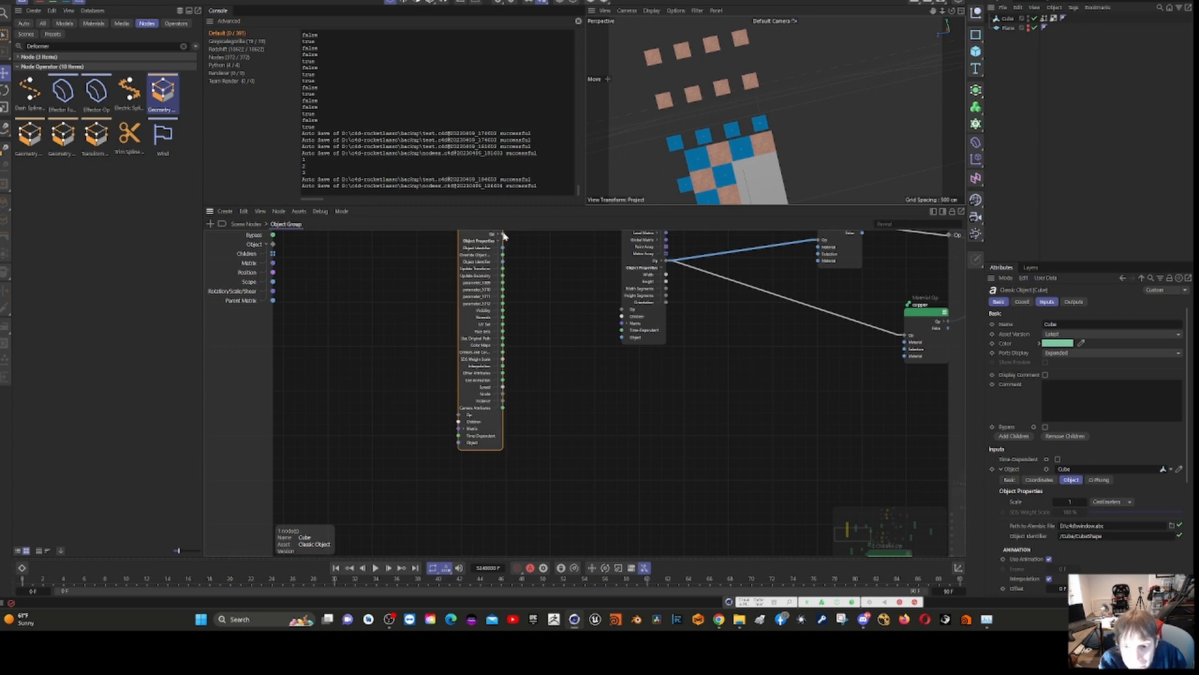
left_click_drag(503, 235, 816, 244)
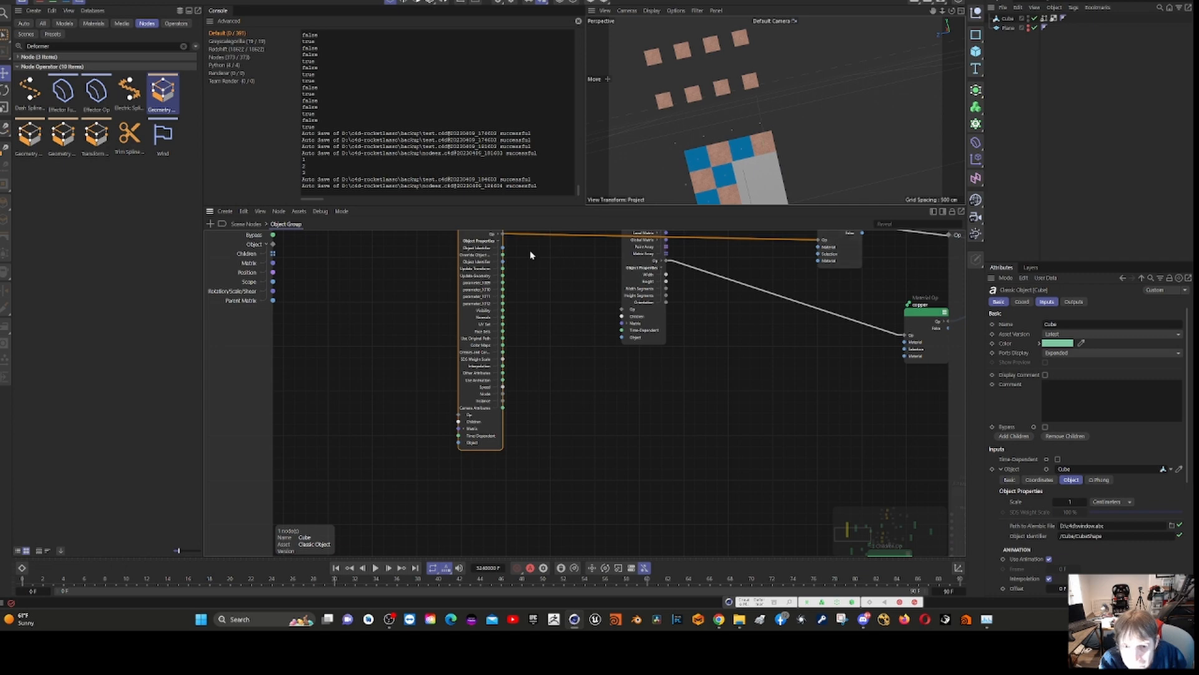
left_click_drag(501, 237, 908, 336)
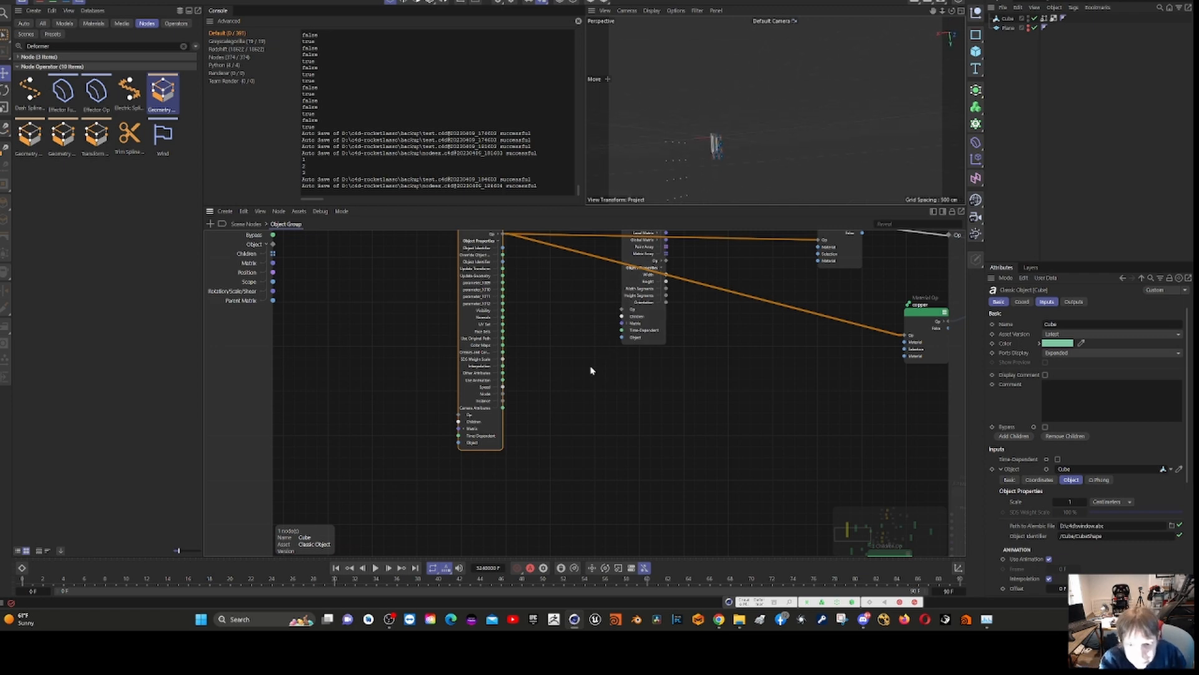
- Inspect the Cube node's Local Matrix sub-ports and examine the grid of instances in the perspective view
middle_click_drag(592, 369, 591, 466)
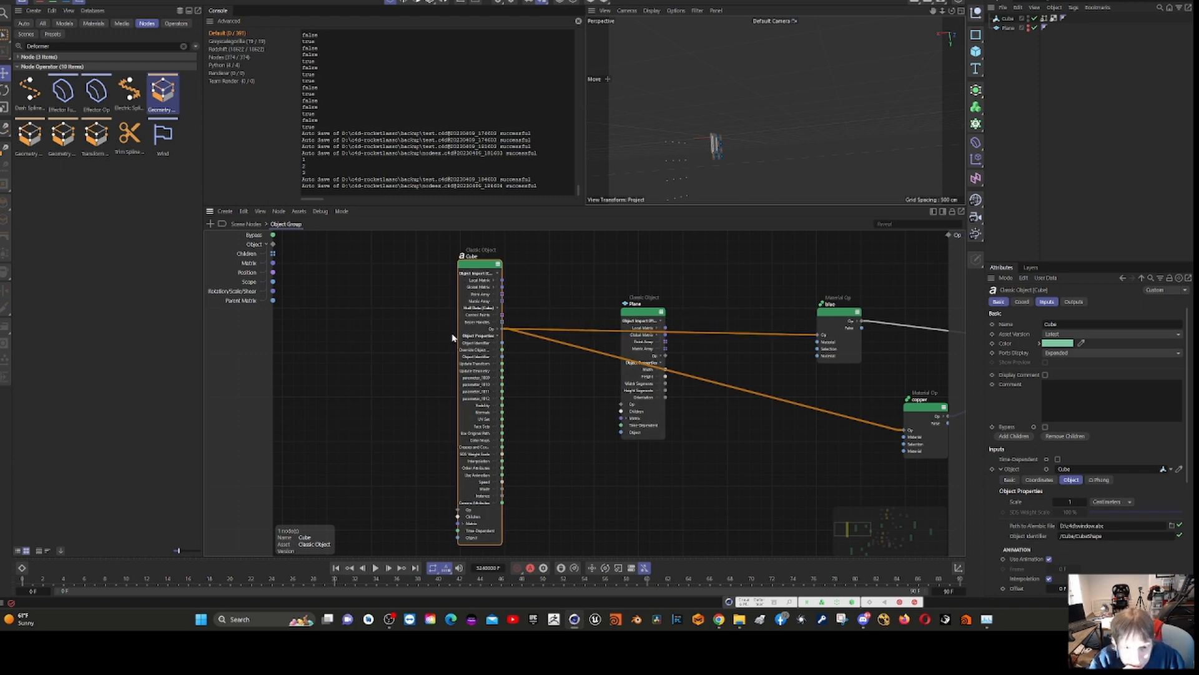
left_click(492, 282)
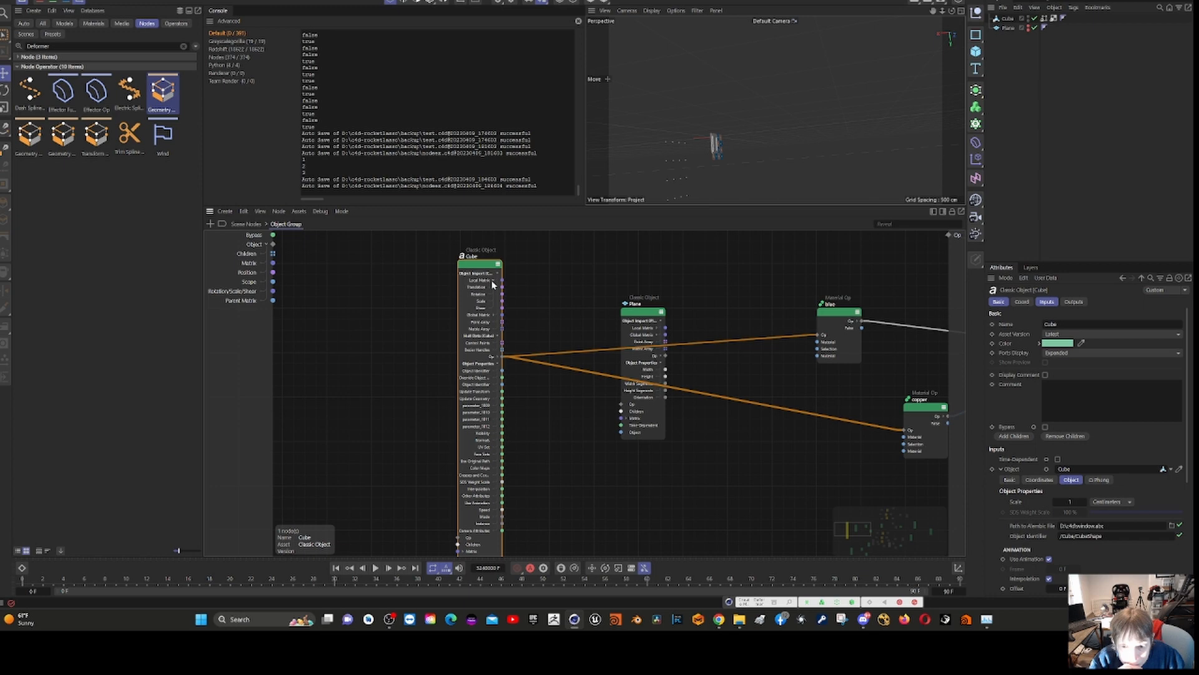
left_click(492, 283)
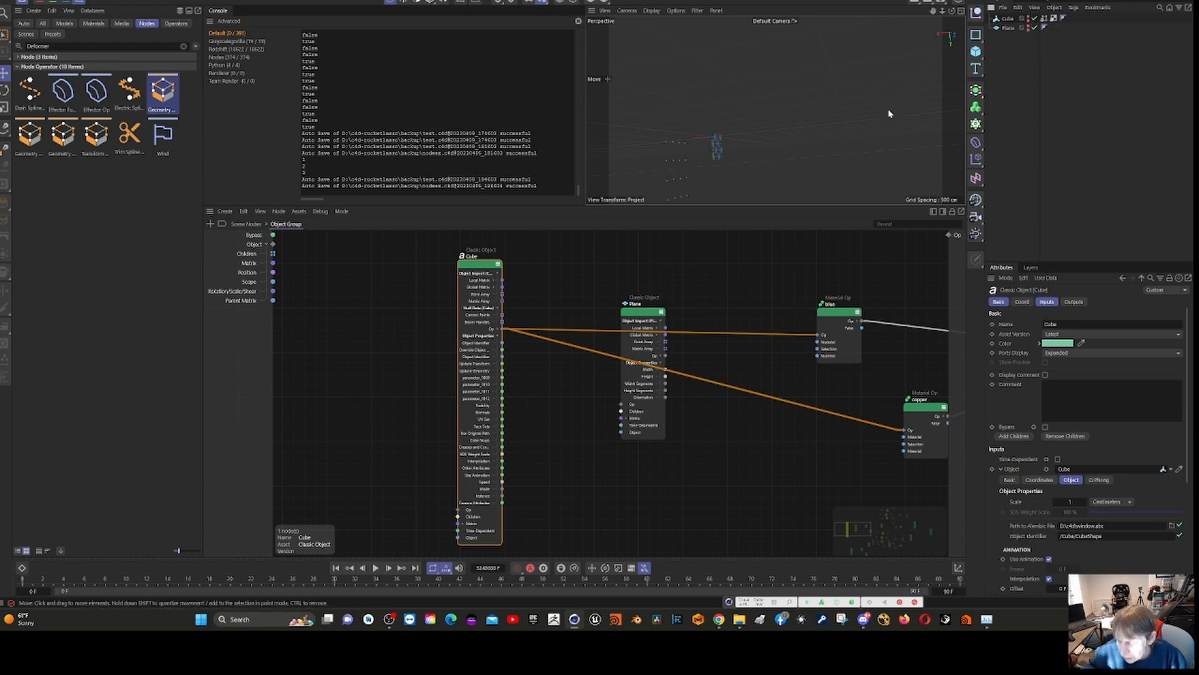
left_click_drag(796, 103, 838, 106, "alt")
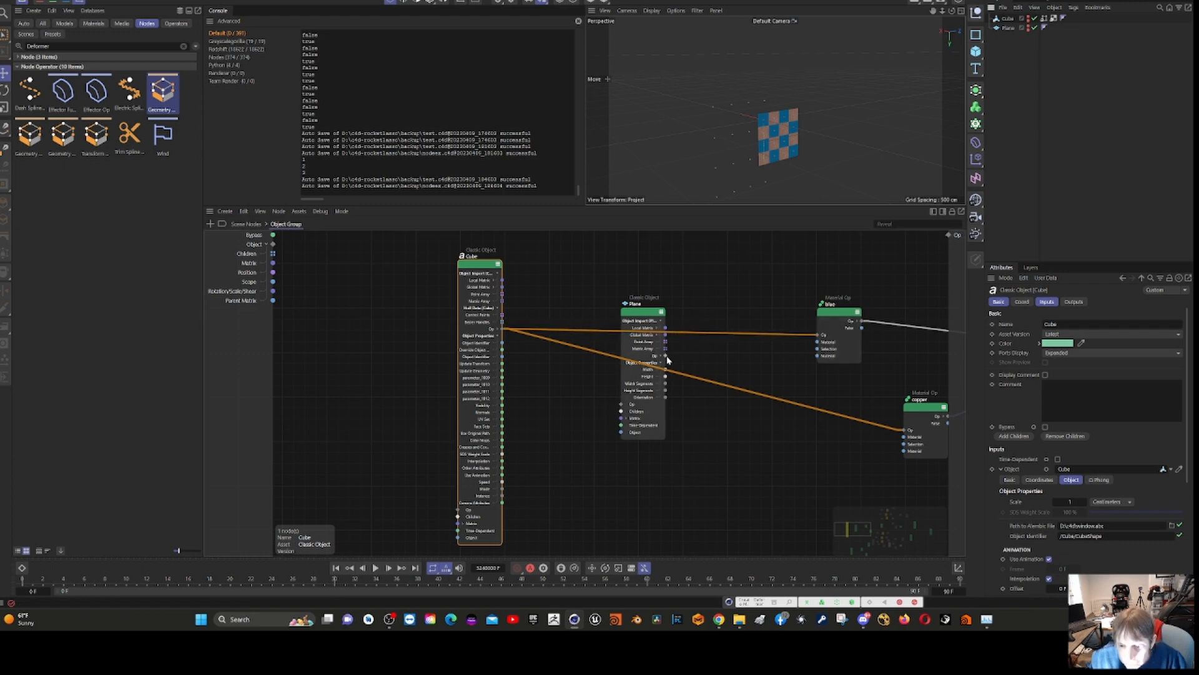
- Reconnect the upper Plane node's Op output to the blue and copper Material Op nodes in place of the Cube, moving the Cube node aside
left_click_drag(665, 355, 817, 335)
left_click_drag(667, 356, 816, 339)
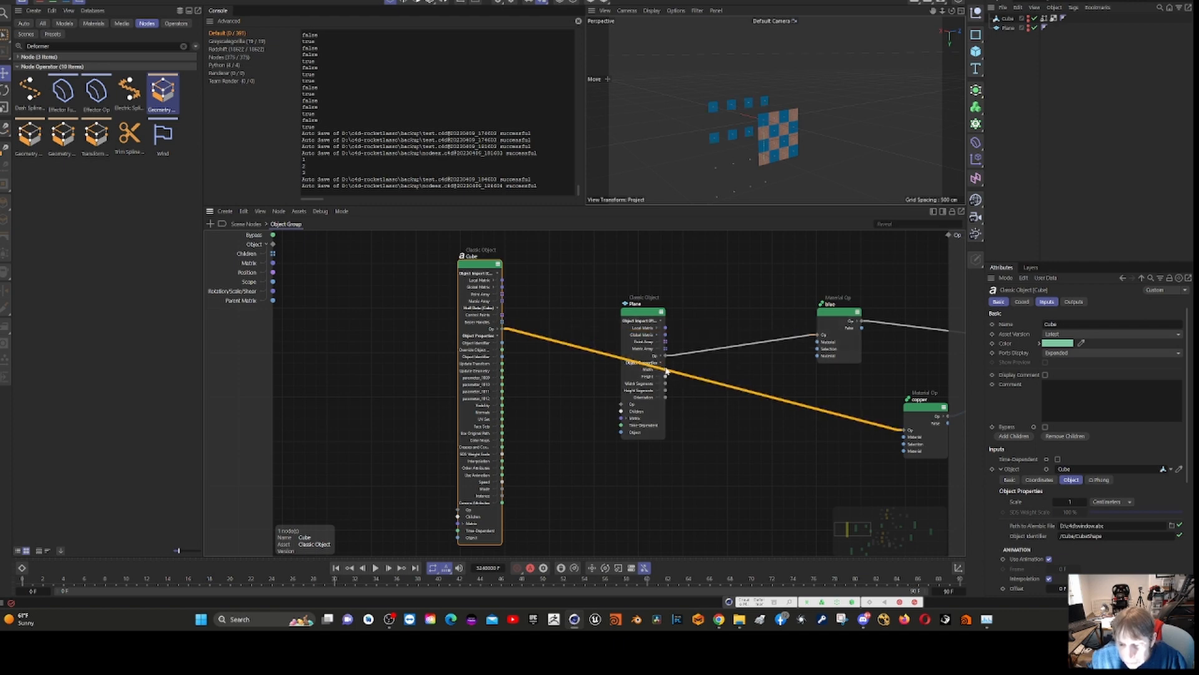
mouse_move(665, 372)
left_mouse_down()
mouse_move(704, 380)
mouse_move(667, 373)
left_mouse_up()
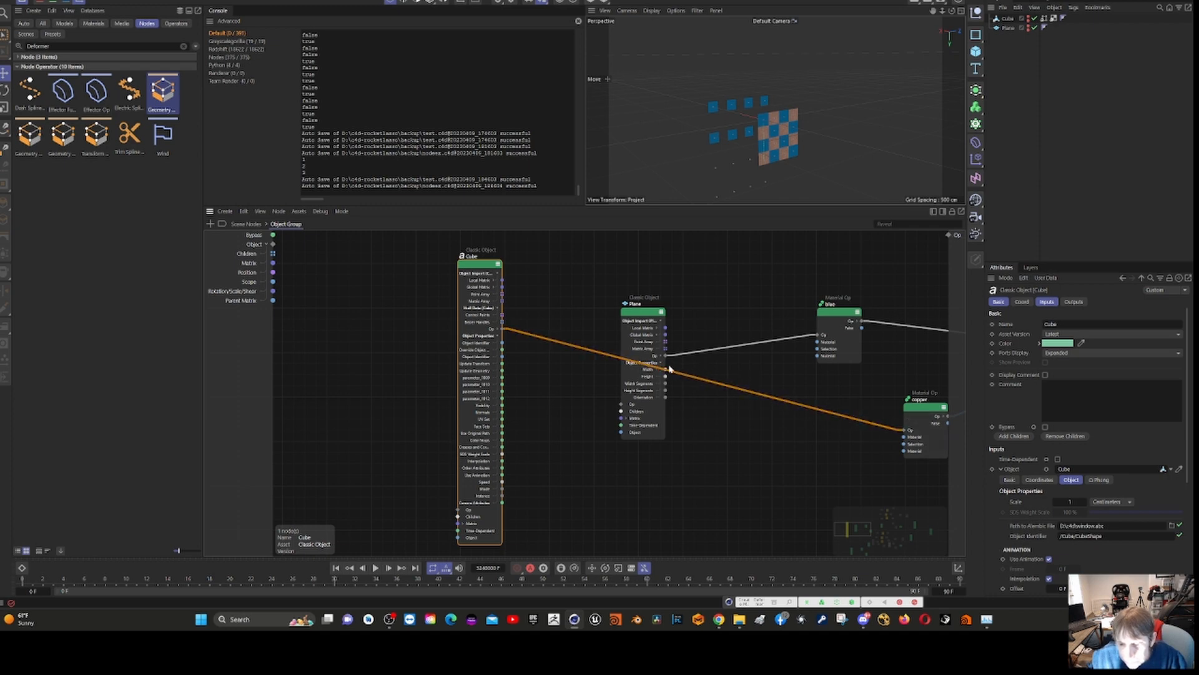
left_click_drag(478, 270, 456, 335)
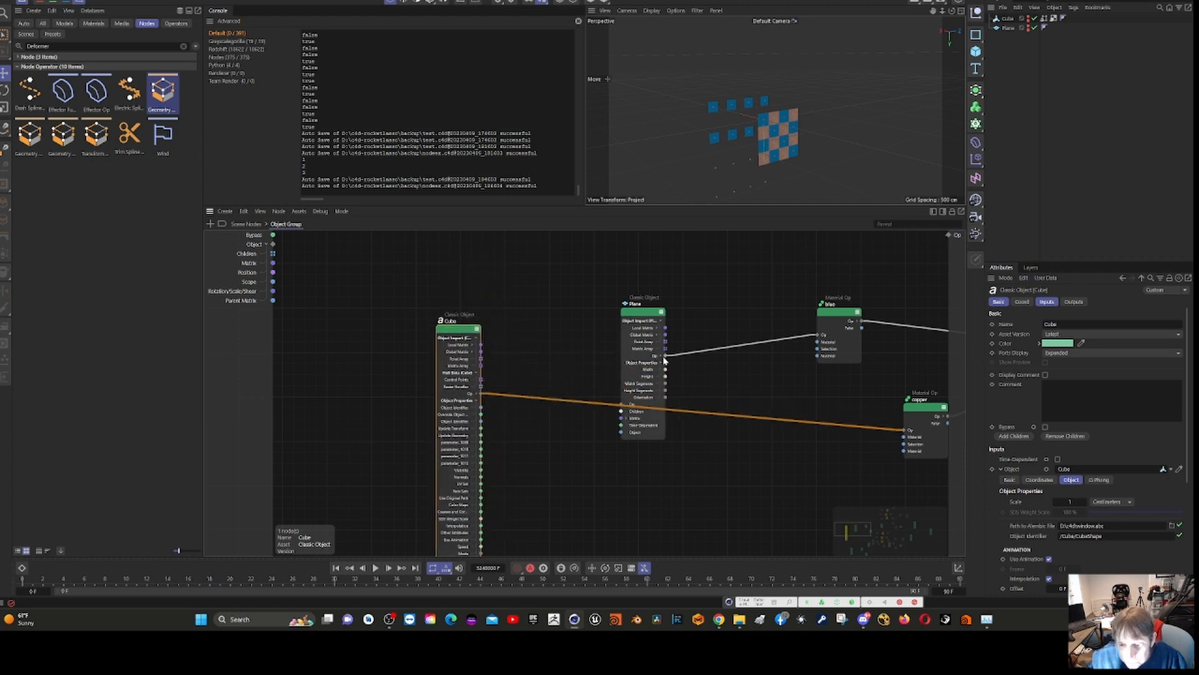
left_click_drag(666, 356, 910, 429)
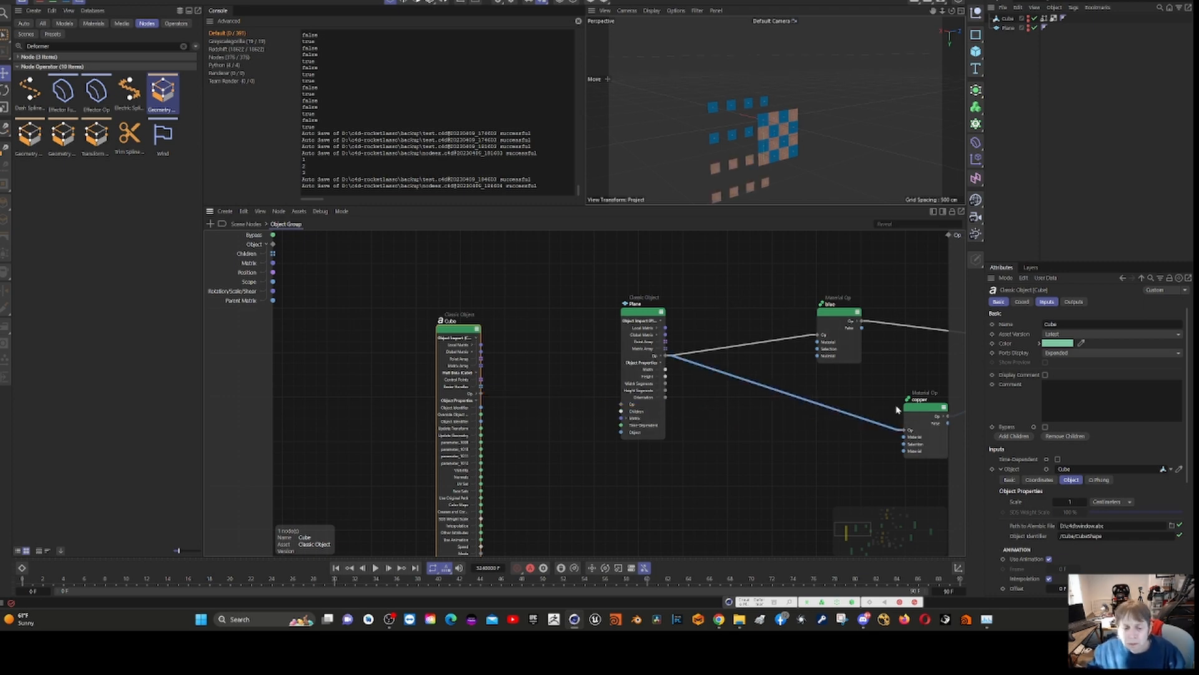
middle_click_drag(782, 484, 247, 452)
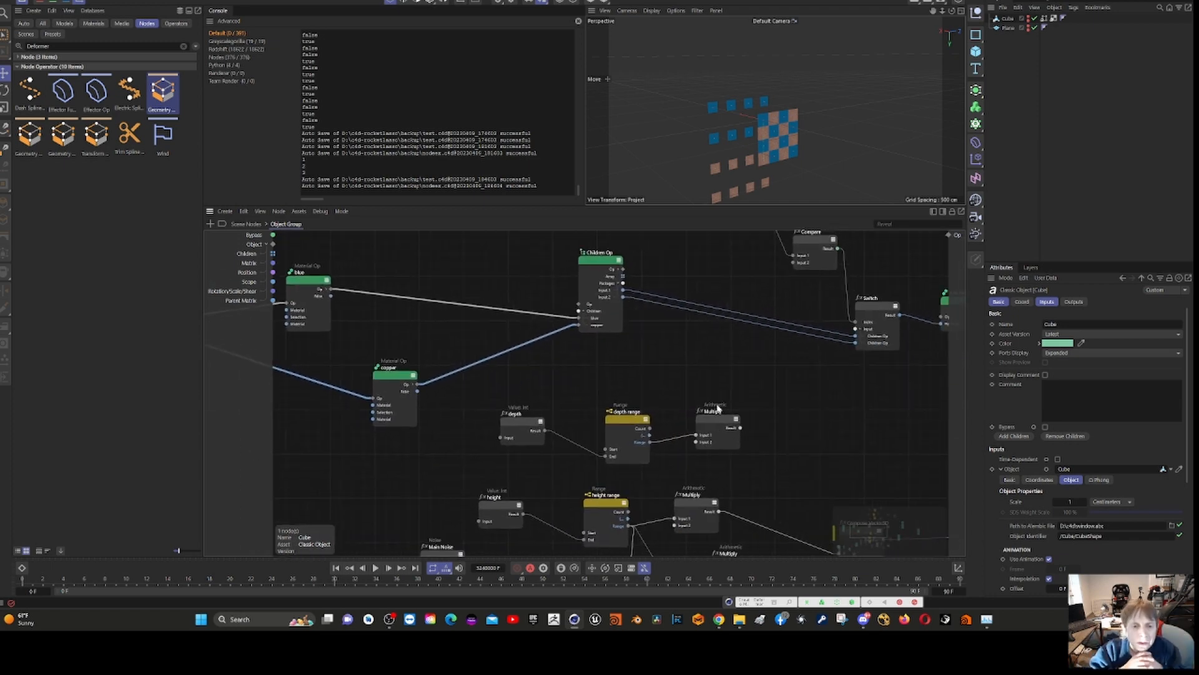